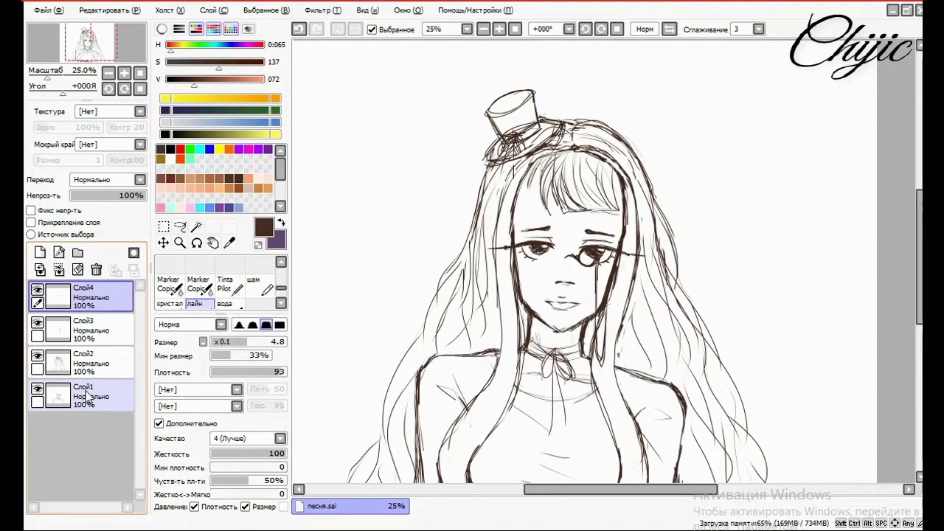
Lighten the sketch lines on layer Слой1 with a Brightness/Contrast adjustment
click(101, 400)
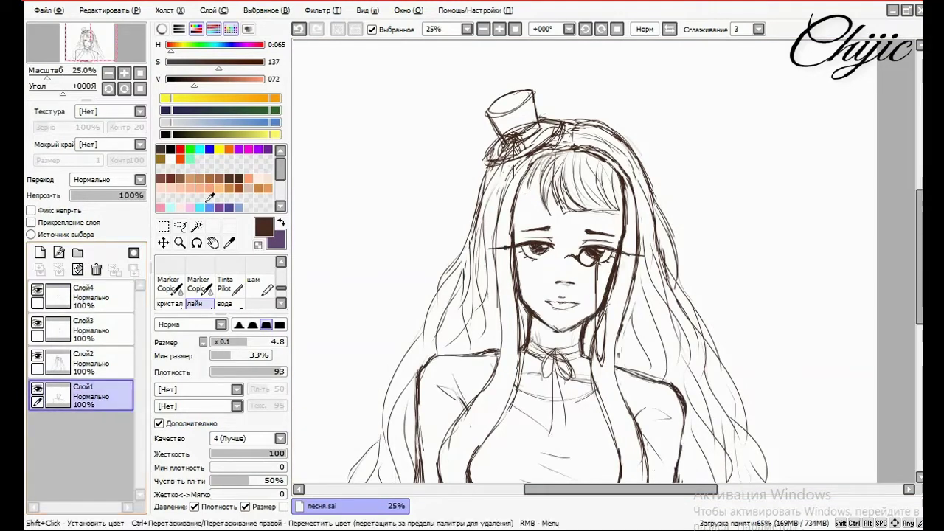
click(312, 9)
click(329, 43)
click(262, 259)
mouse_move(261, 214)
mouse_down()
mouse_move(232, 220)
mouse_move(327, 225)
mouse_up()
click(296, 288)
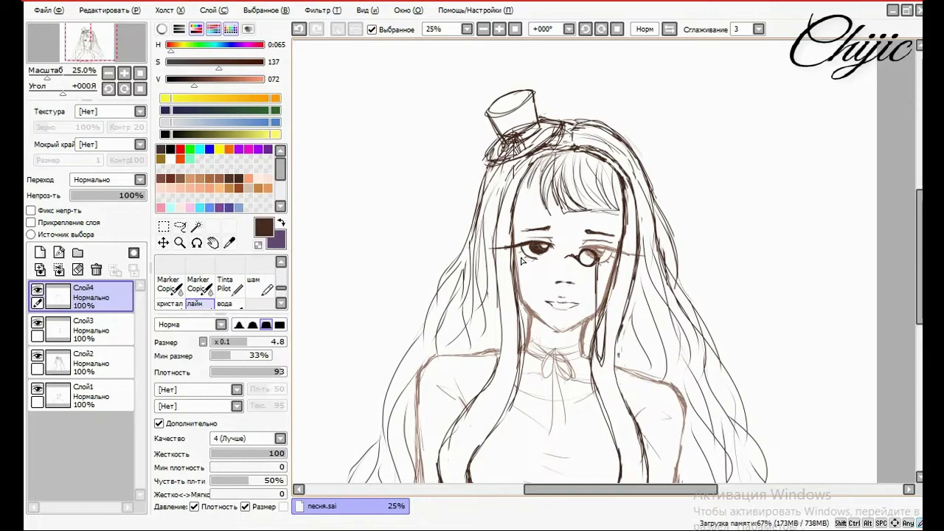
Refine the lower lashes of the eye without the monocle on layer Слой4, undoing stray strokes
click(299, 29)
click(524, 258)
key(ctrl+z)
drag(584, 255, 607, 253)
key(ctrl+z)
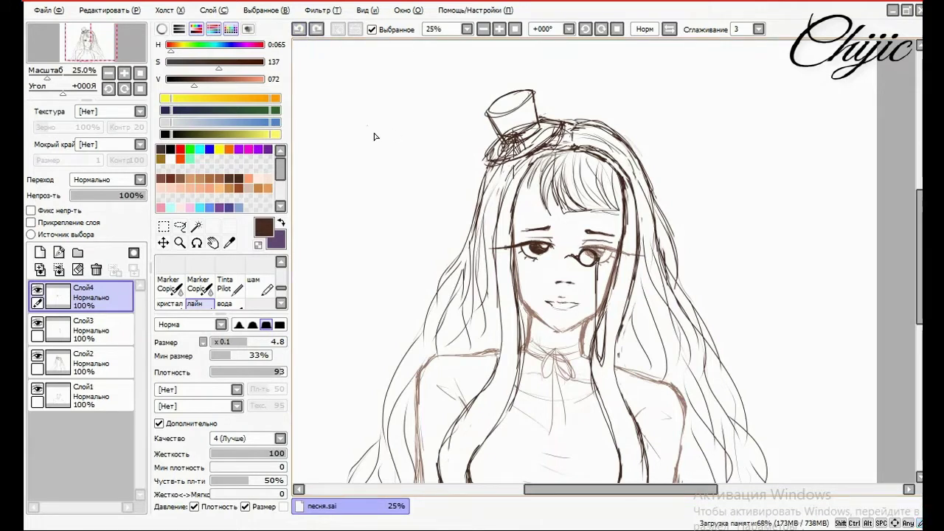
Erase the dark nose and mouth strokes on layer Слой4 with the hard eraser
key(e)
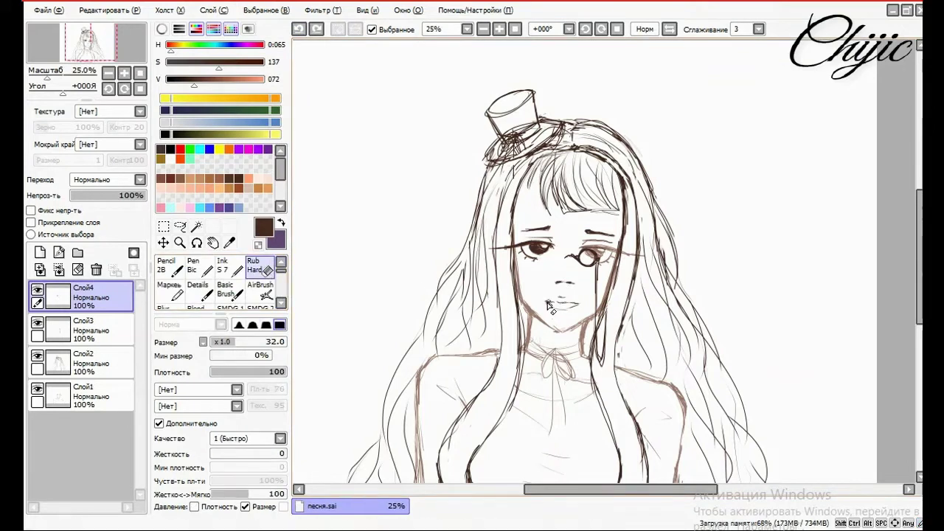
drag(573, 291, 560, 302)
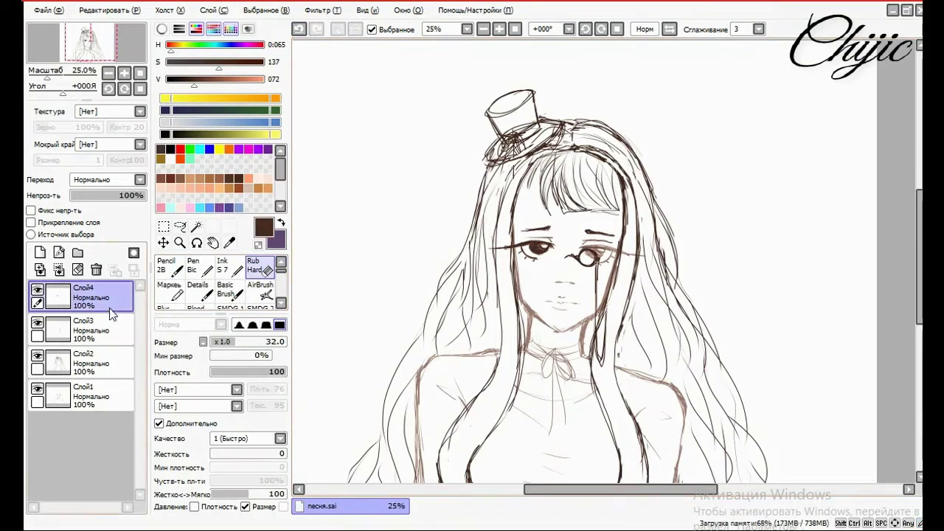
Ink the eye behind the monocle with the лайн brush in dark brown sampled from the drawing
drag(284, 273, 280, 287)
click(199, 292)
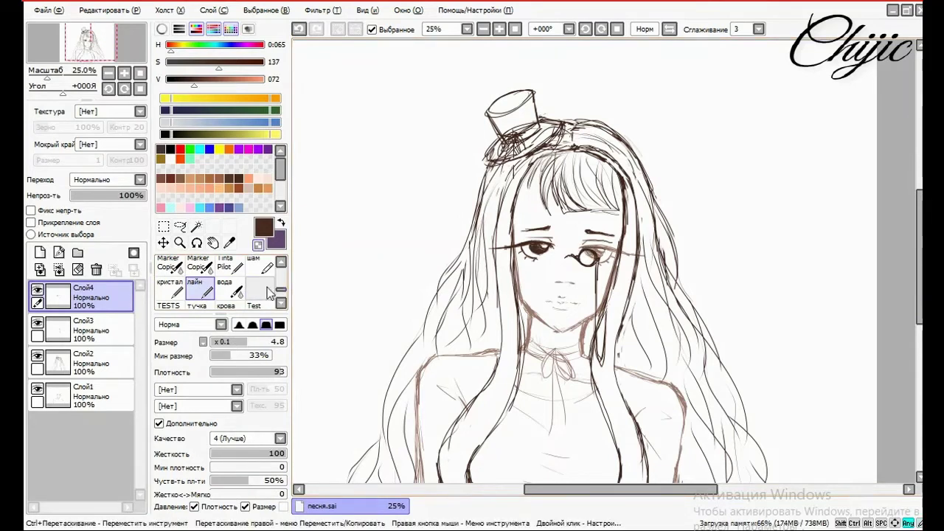
alt+click(584, 254)
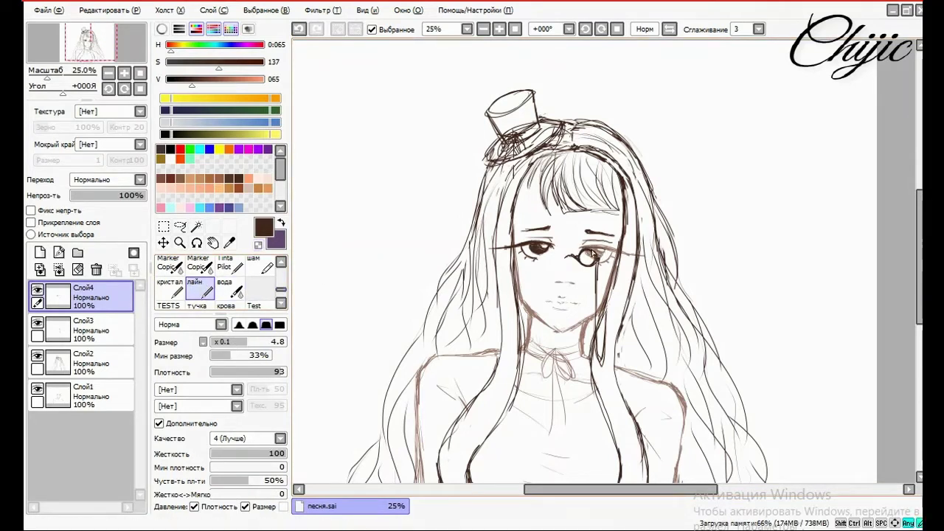
key(ctrl+z)
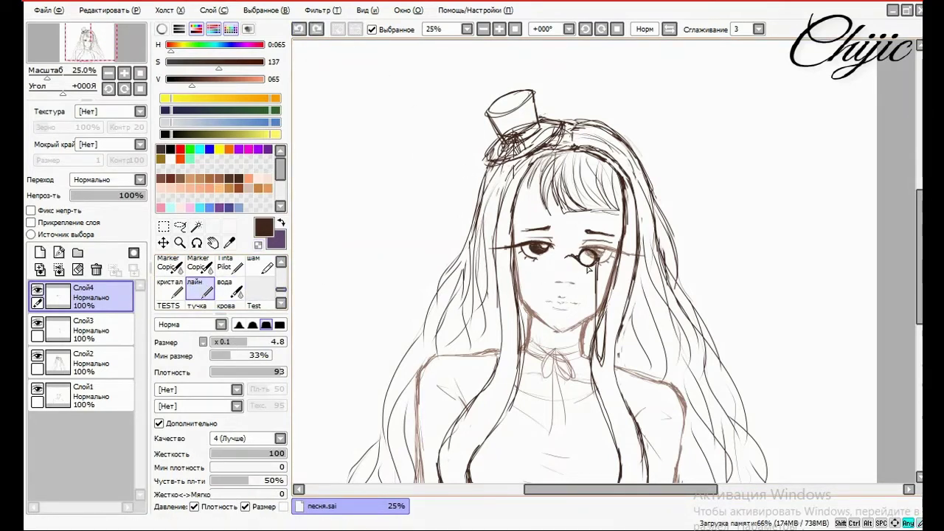
click(301, 28)
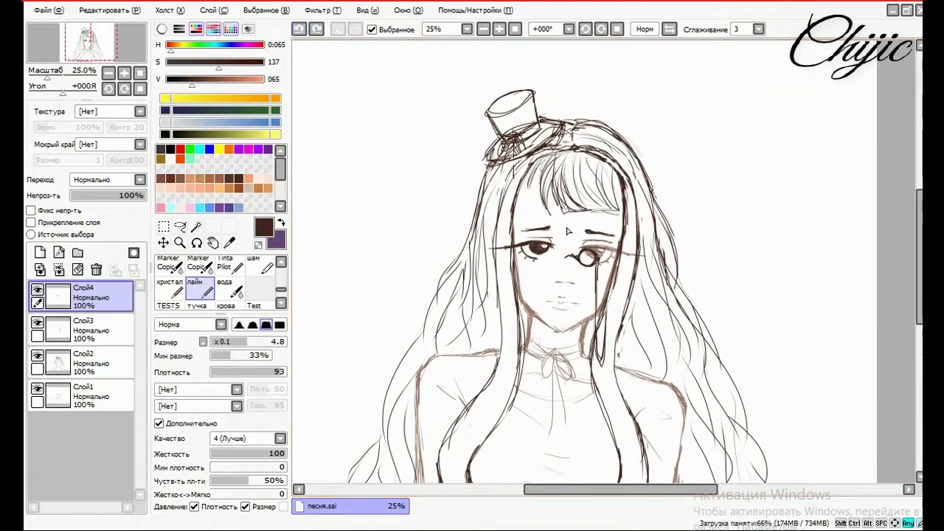
click(300, 30)
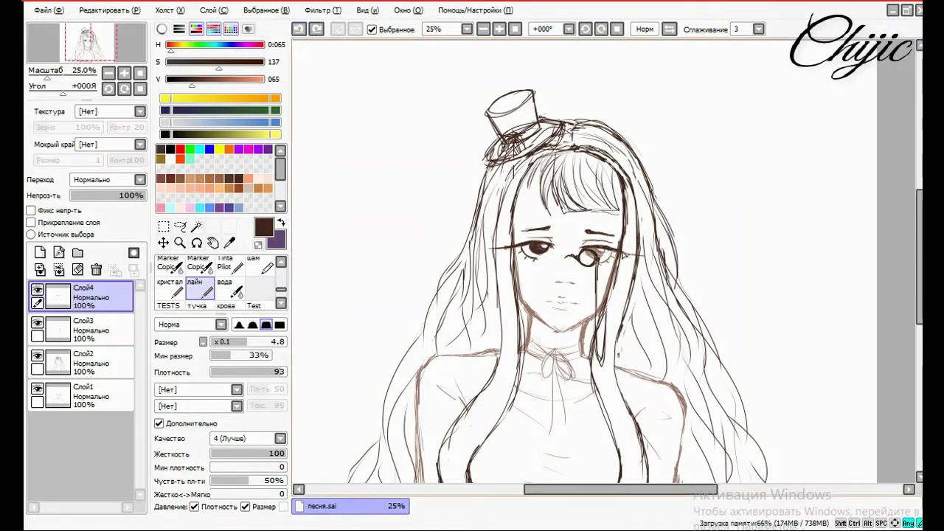
click(315, 28)
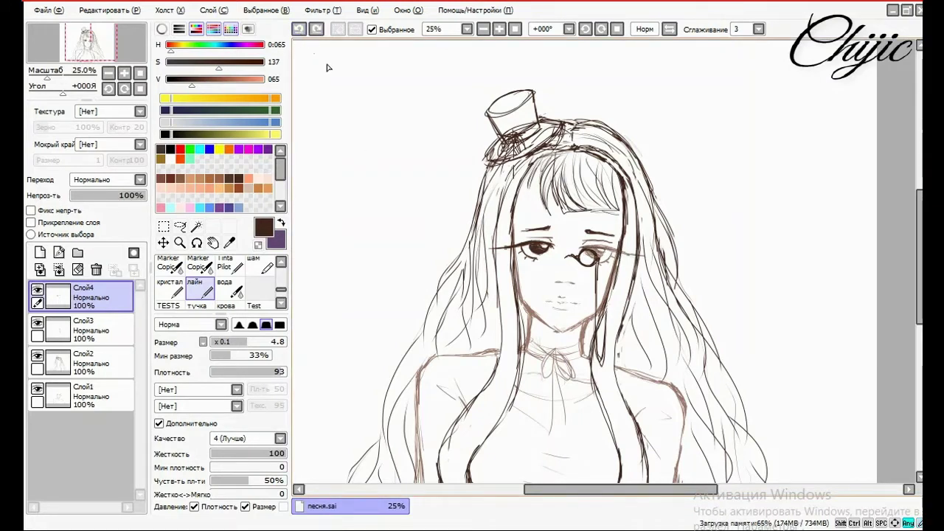
click(621, 256)
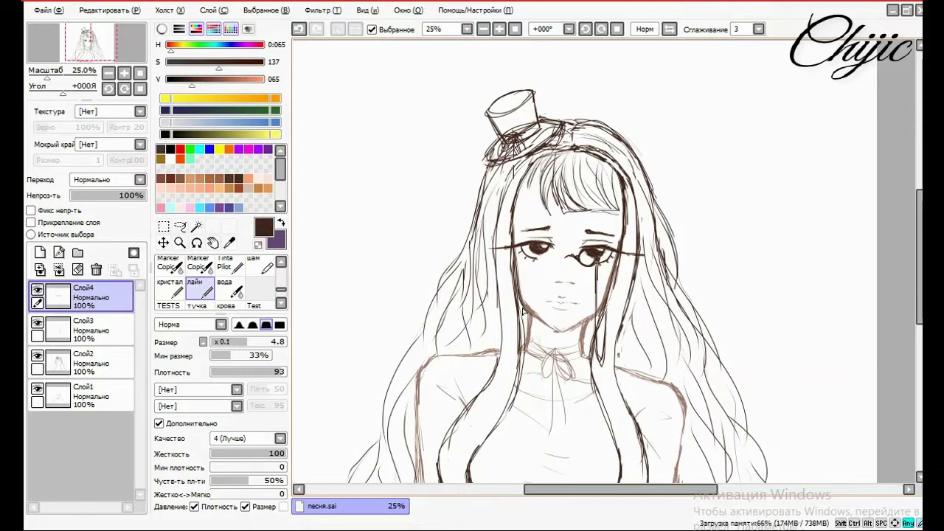
Try to trace the face's jawline in dark brown with the лайн brush at size 4.8
key(ctrl+z)
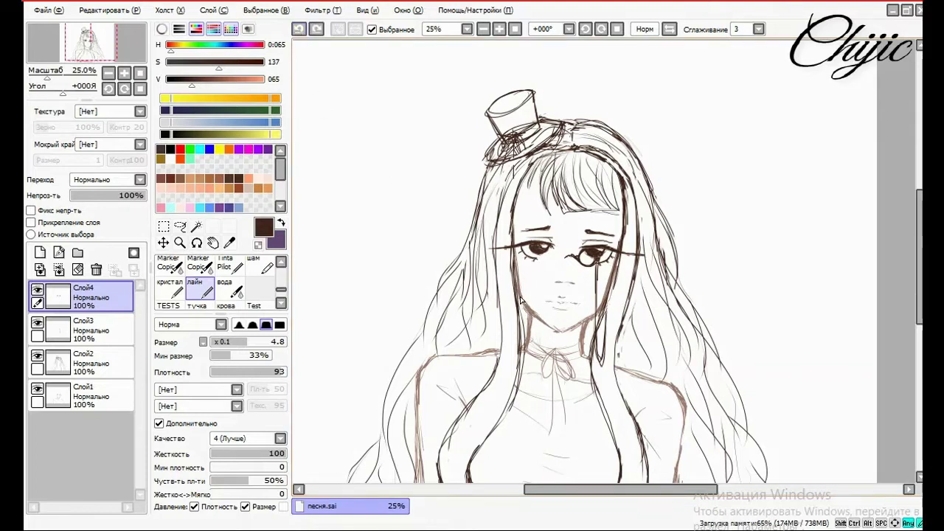
drag(552, 330, 557, 333)
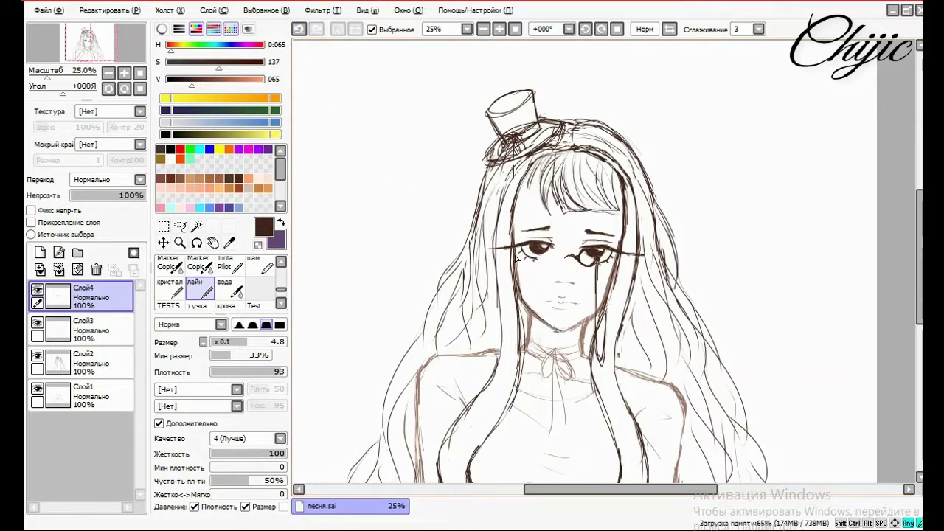
key(ctrl+z)
mouse_move(520, 298)
mouse_down()
mouse_move(523, 325)
mouse_move(574, 329)
mouse_up()
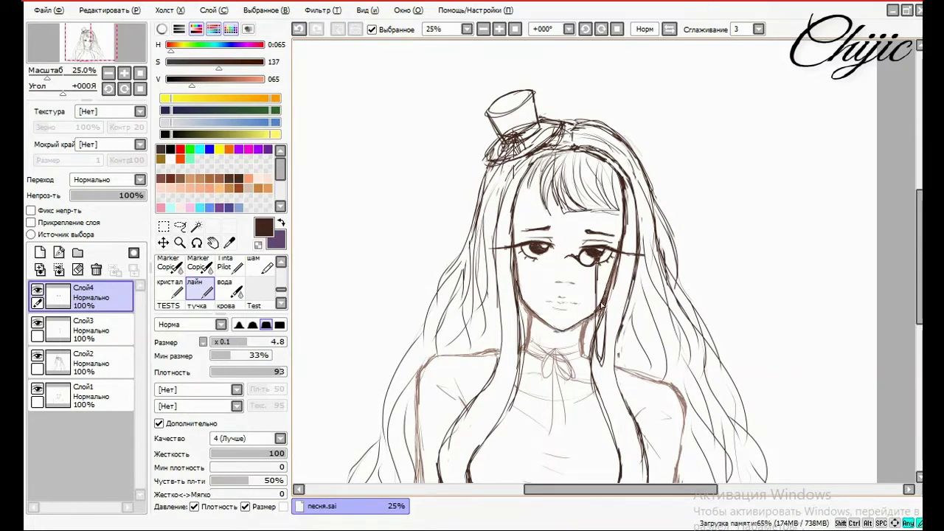
key(ctrl+z)
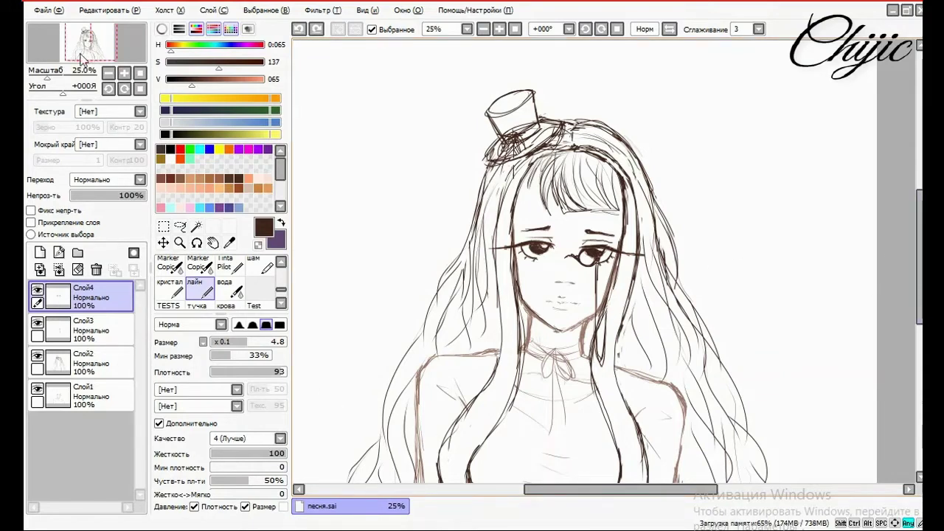
Try to trace the jawline on the enlarged face with the brush size set to 5.2
drag(48, 77, 50, 77)
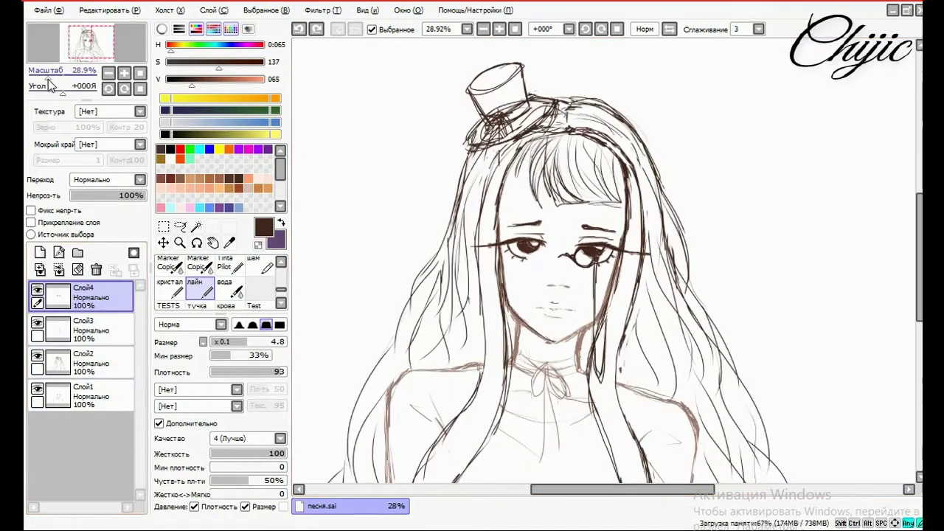
drag(50, 81, 54, 83)
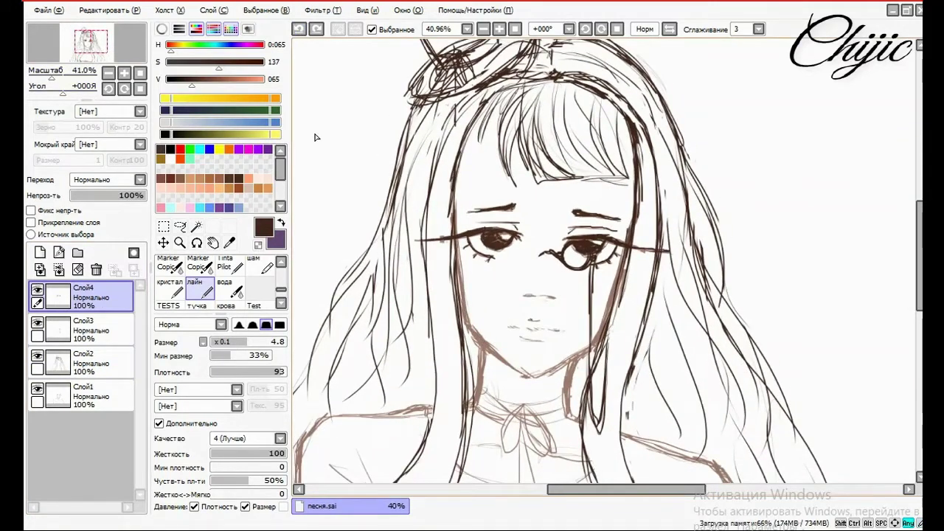
click(253, 348)
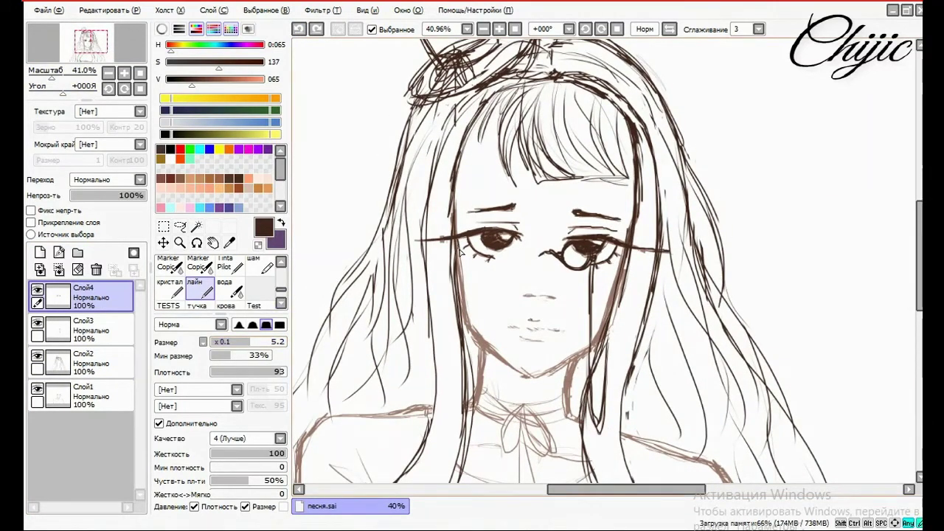
mouse_move(461, 271)
mouse_down()
mouse_move(467, 304)
mouse_move(517, 369)
mouse_move(538, 374)
mouse_up()
key(ctrl+z)
key(ctrl+z)
key(ctrl+z)
drag(616, 275, 625, 298)
key(ctrl+z)
Try to trace the cheek side of the jawline with the brush size set to 10.0
click(277, 350)
click(288, 347)
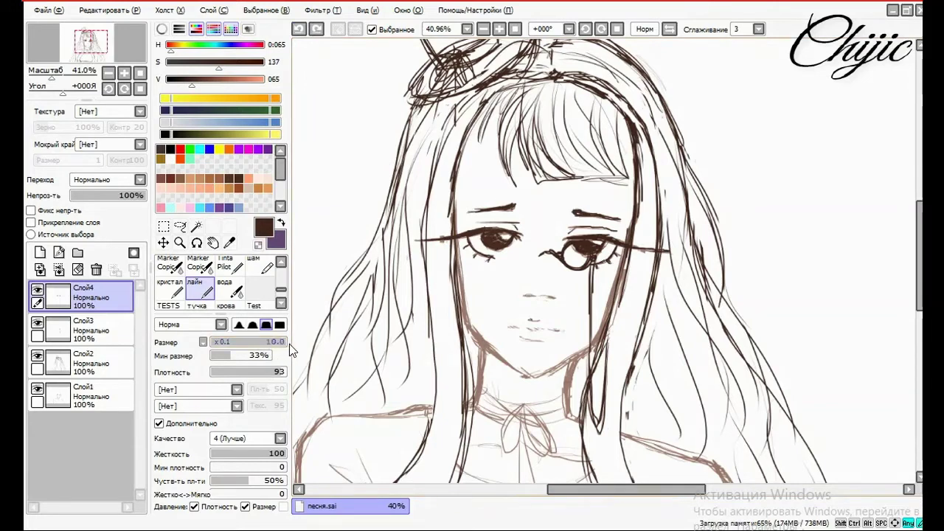
drag(454, 254, 469, 341)
key(ctrl+z)
Set the brush size to 8.8 and trace the jawline from cheek to cheek through the chin
click(277, 343)
mouse_move(458, 243)
mouse_down()
mouse_move(466, 319)
mouse_move(506, 365)
mouse_move(531, 376)
mouse_move(579, 341)
mouse_up()
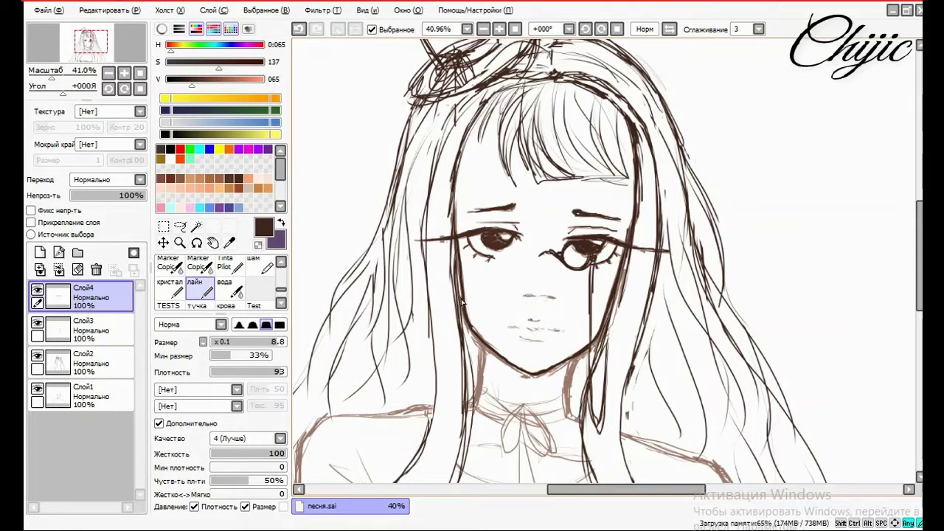
drag(476, 332, 487, 352)
key(ctrl+z)
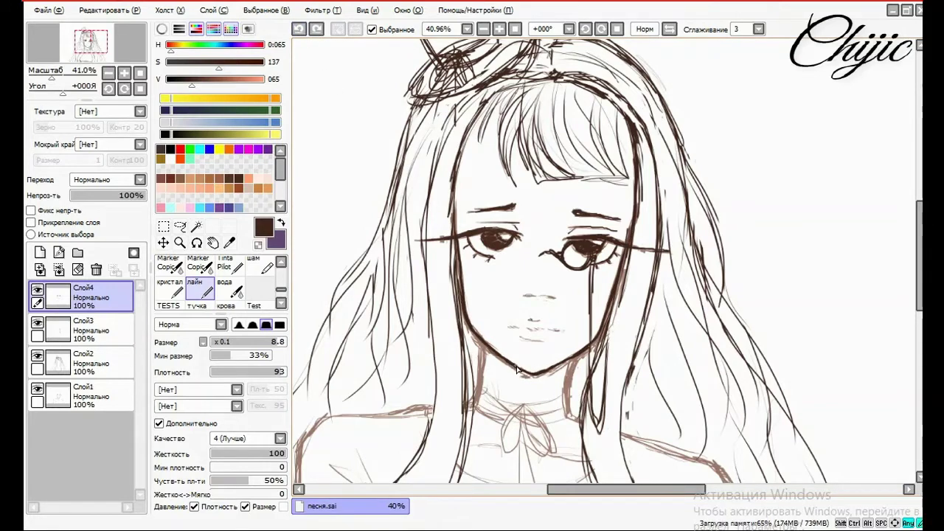
mouse_move(536, 376)
mouse_down()
mouse_move(554, 365)
mouse_move(525, 374)
mouse_up()
key(ctrl+z)
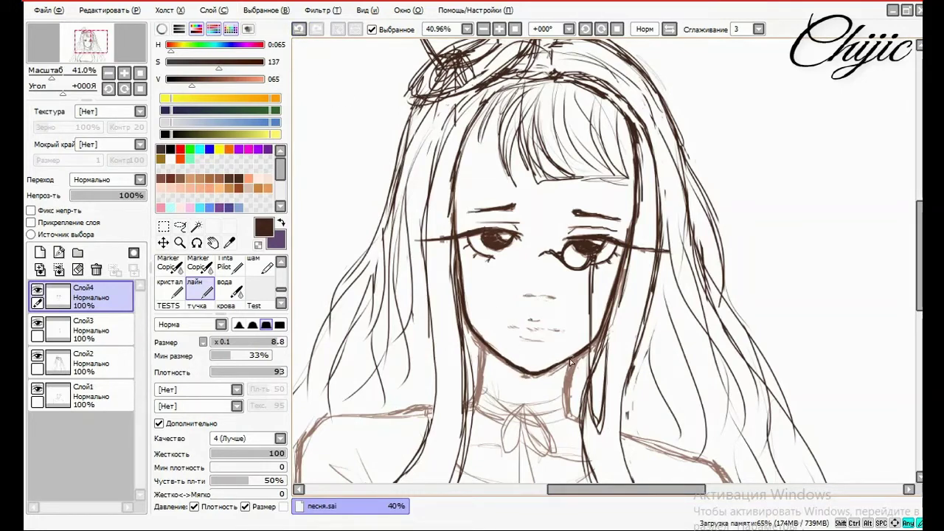
Hide layer Слой1 and thin the jawline's rough edges around the chin with the hard eraser
key(e)
click(37, 389)
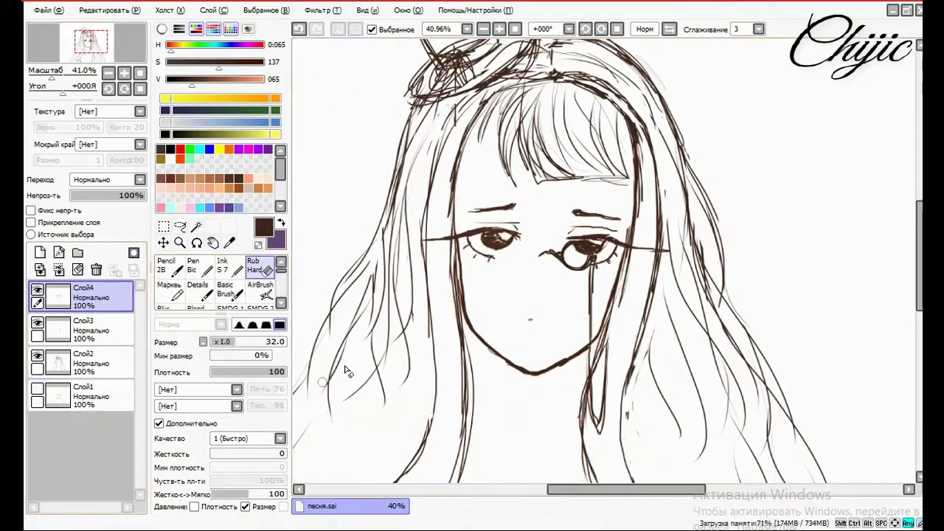
scroll(535, 369, up, 3)
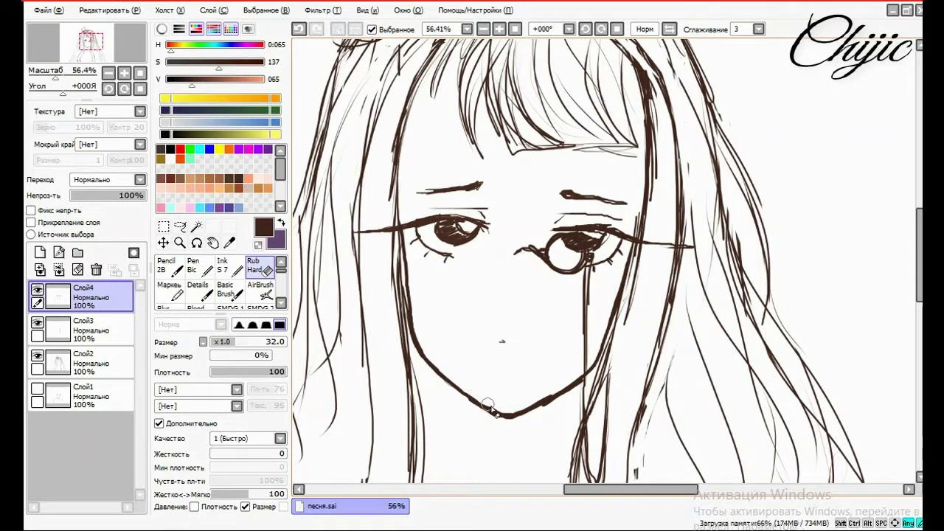
key(ctrl+z)
drag(487, 402, 517, 417)
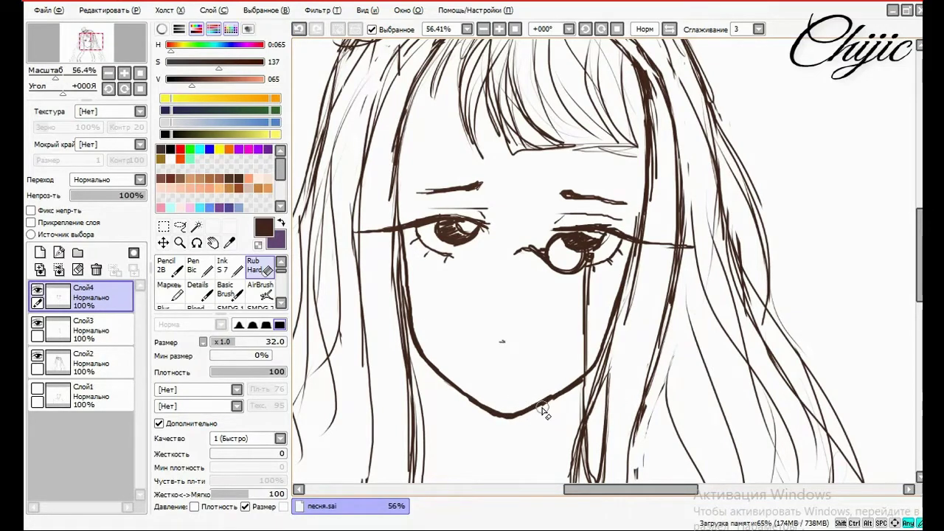
key(ctrl+z)
mouse_move(580, 389)
mouse_down()
mouse_move(516, 404)
mouse_move(546, 399)
mouse_up()
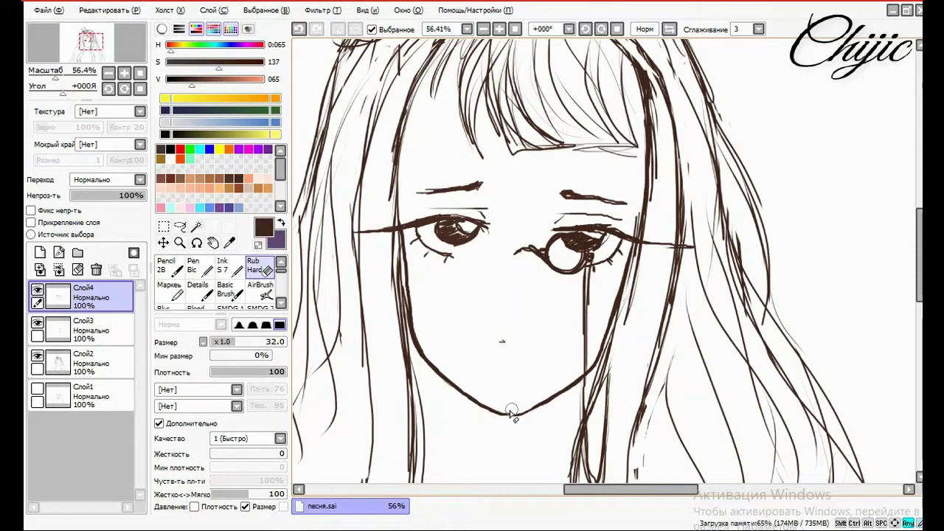
Darken the iris of the eye without the monocle and thicken both eyebrows with the лайн brush
scroll(282, 287, down, 5)
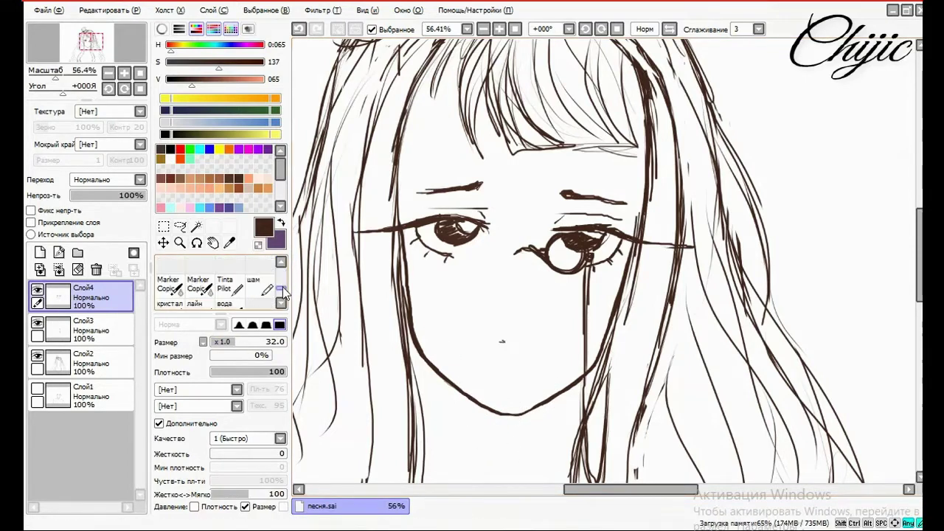
click(194, 274)
mouse_move(453, 229)
mouse_down()
mouse_move(487, 225)
mouse_move(479, 234)
mouse_move(434, 223)
mouse_move(488, 241)
mouse_up()
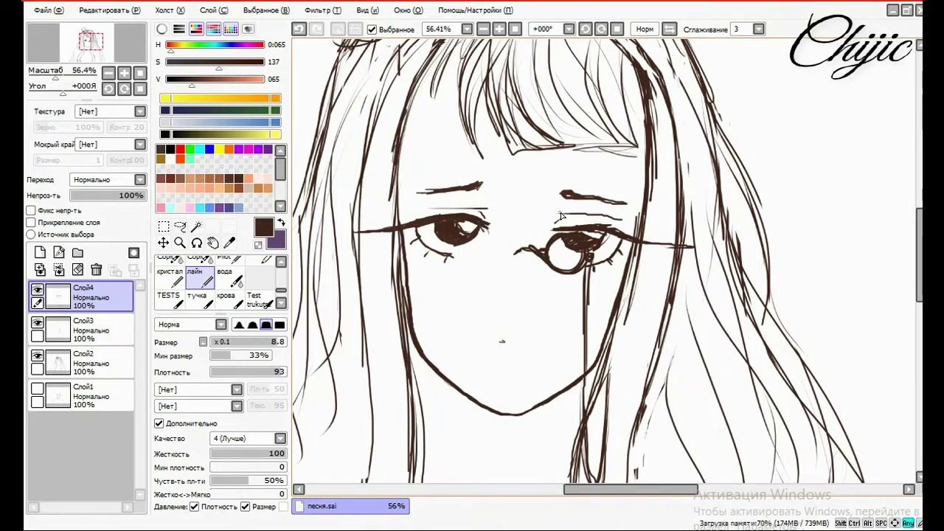
mouse_move(559, 220)
mouse_down()
mouse_move(615, 218)
mouse_move(579, 197)
mouse_move(624, 202)
mouse_up()
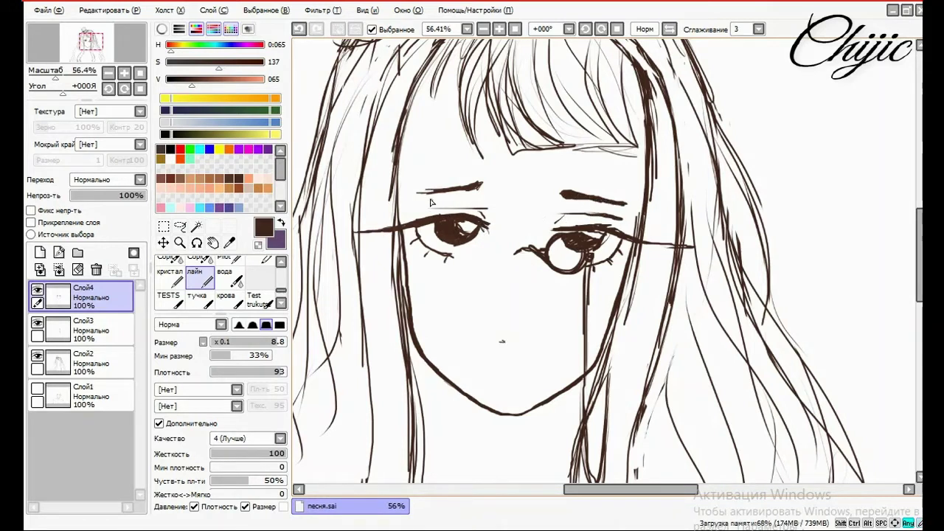
drag(418, 193, 473, 188)
Thicken the monocle eye's upper lash line and darken its iris, and thicken the other eye's lower lid
drag(558, 232, 564, 236)
drag(671, 246, 642, 249)
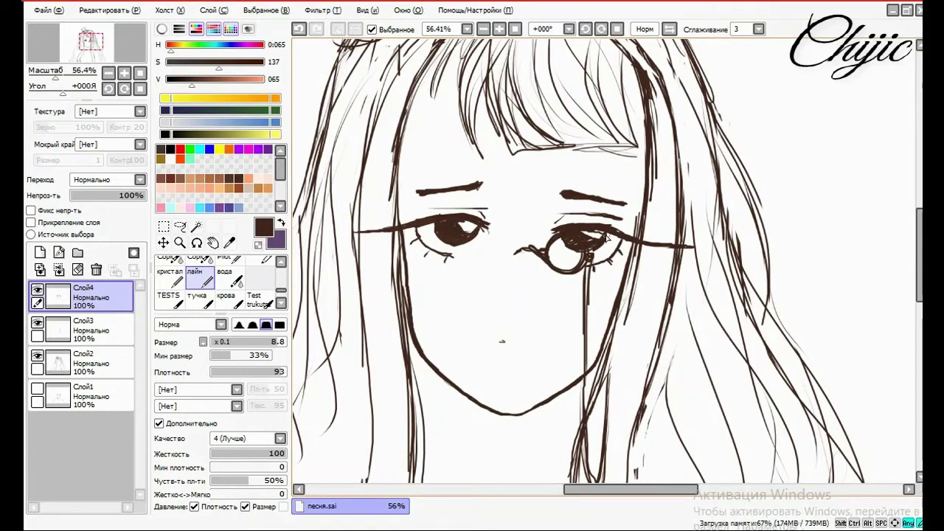
drag(586, 250, 593, 242)
drag(416, 234, 455, 260)
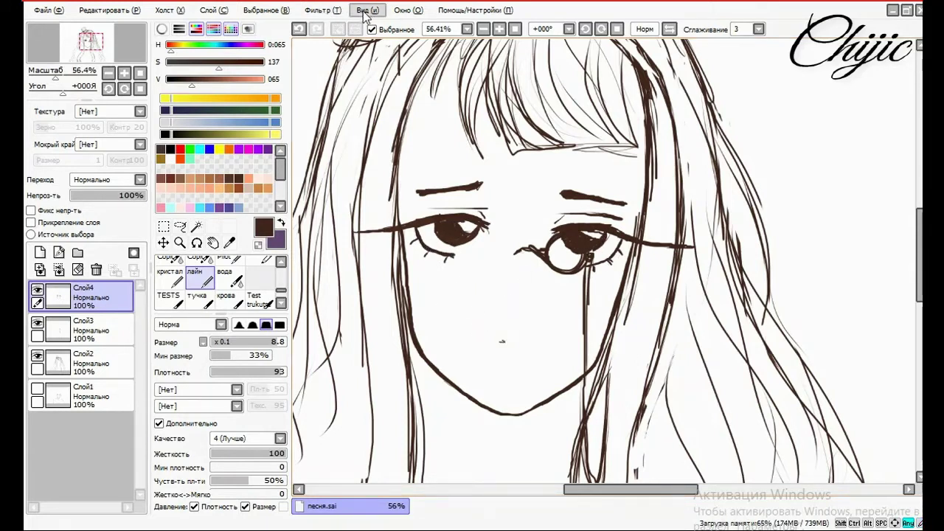
click(326, 10)
click(341, 22)
mouse_move(246, 120)
mouse_down()
mouse_move(146, 142)
mouse_move(238, 137)
mouse_move(268, 163)
mouse_move(282, 158)
mouse_move(247, 120)
mouse_move(227, 120)
mouse_move(262, 126)
mouse_move(251, 137)
mouse_up()
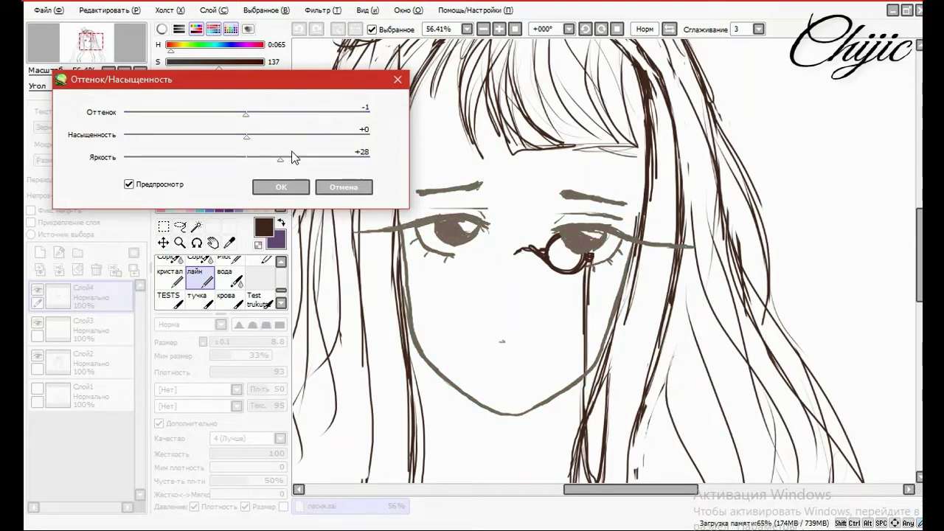
click(343, 187)
Recolour the Слой4 face lines to lighter brown using Brightness/Contrast with brightness +45 and contrast +31
click(322, 11)
click(347, 41)
drag(261, 215, 317, 216)
click(263, 239)
drag(263, 239, 306, 245)
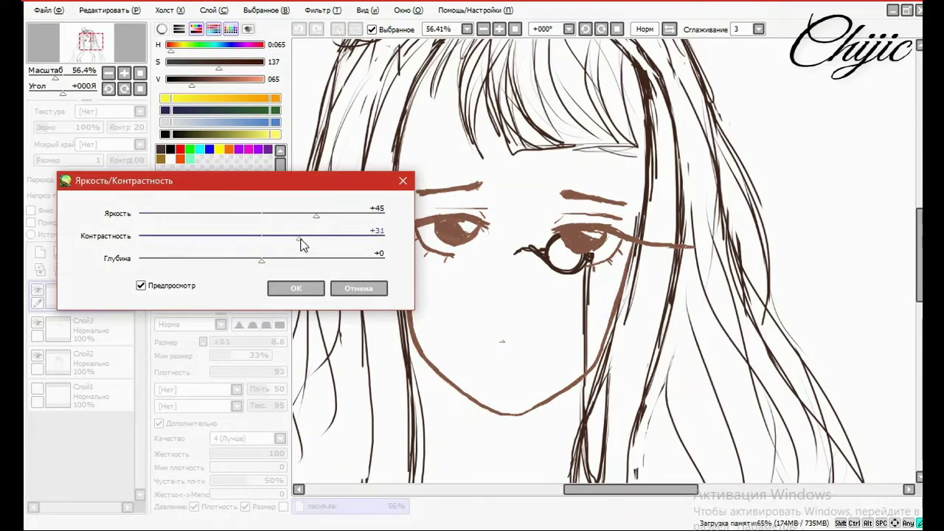
click(310, 289)
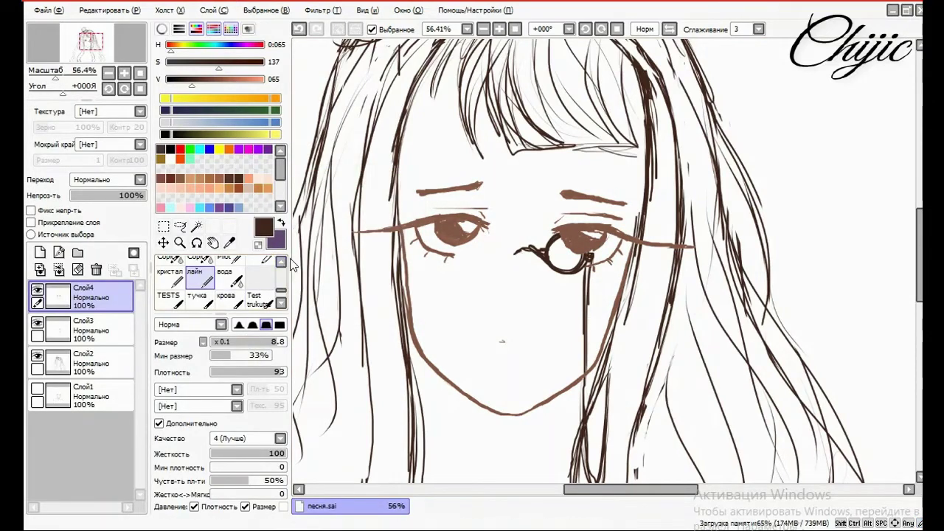
Sample the lighter brown from the inked eye as drawing colour and move layer Слой4 beneath Слой3
alt+click(436, 236)
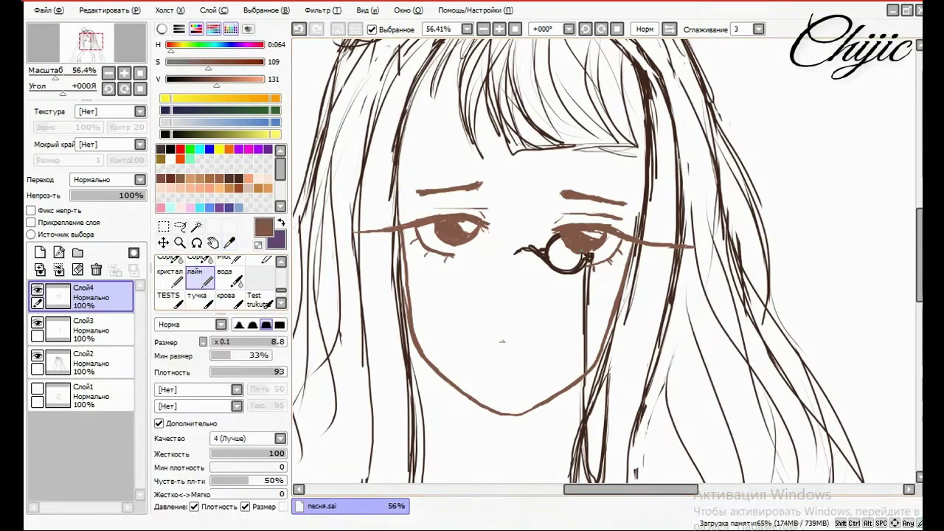
ctrl+click(96, 332)
drag(105, 304, 96, 332)
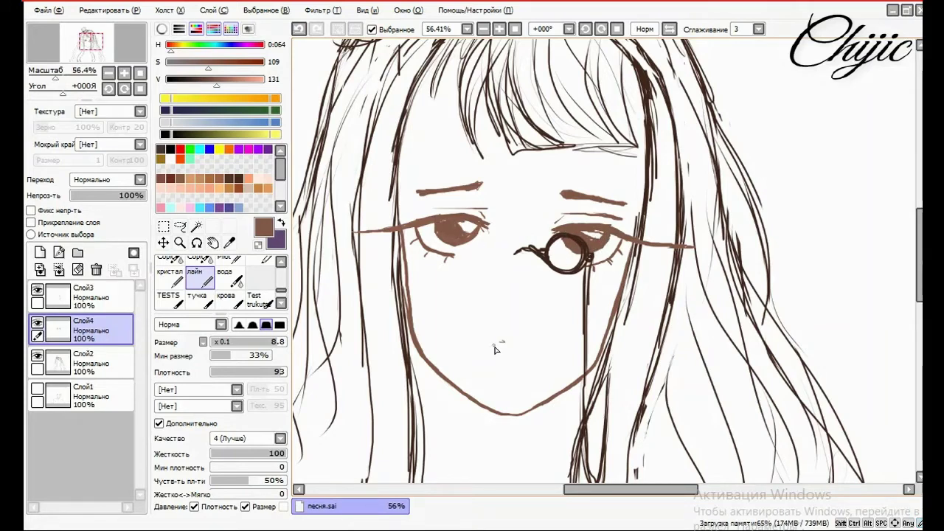
Show sketch layer Слой1 and turn it light grey using Hue/Saturation with saturation -100 and brightness +36
click(38, 390)
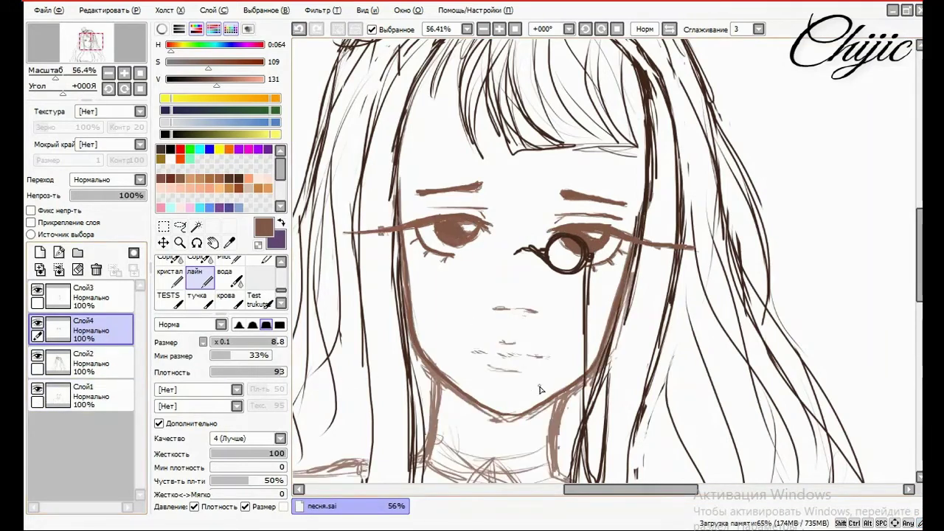
click(81, 394)
click(323, 10)
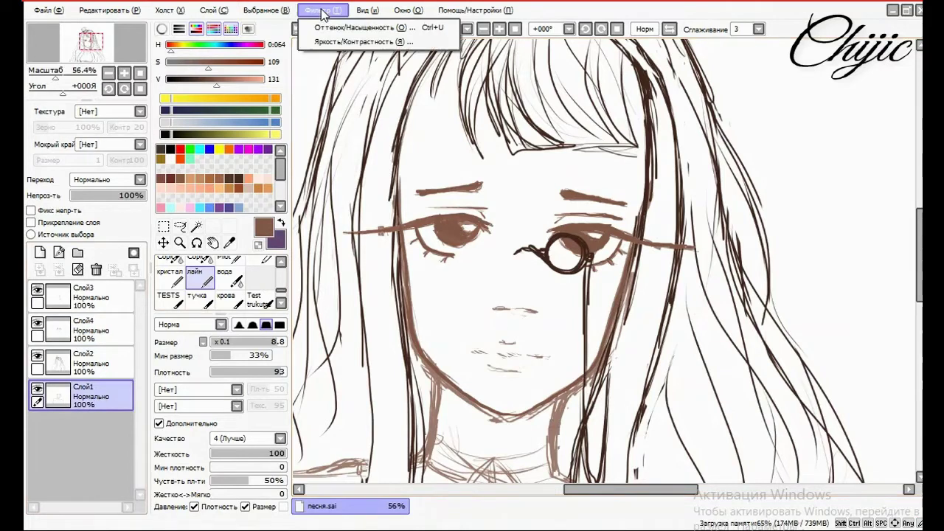
click(347, 25)
drag(248, 139, 127, 137)
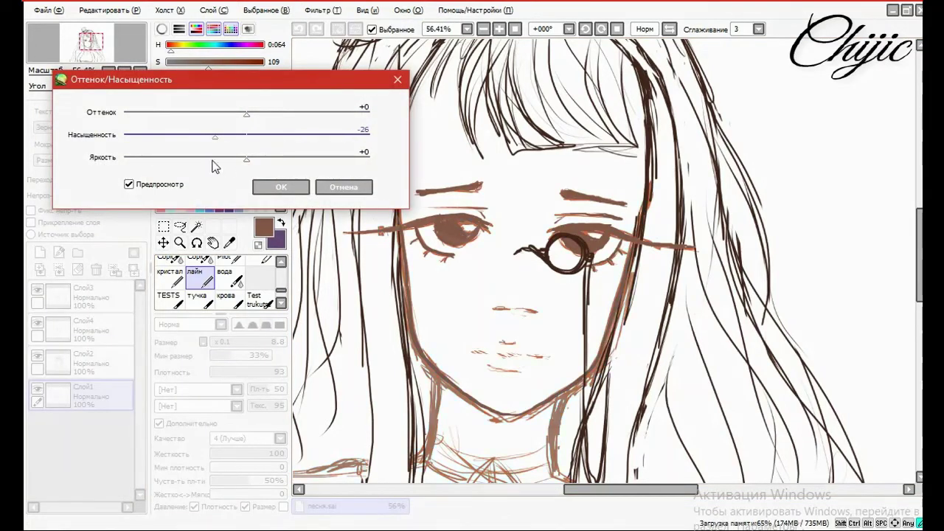
drag(246, 158, 287, 159)
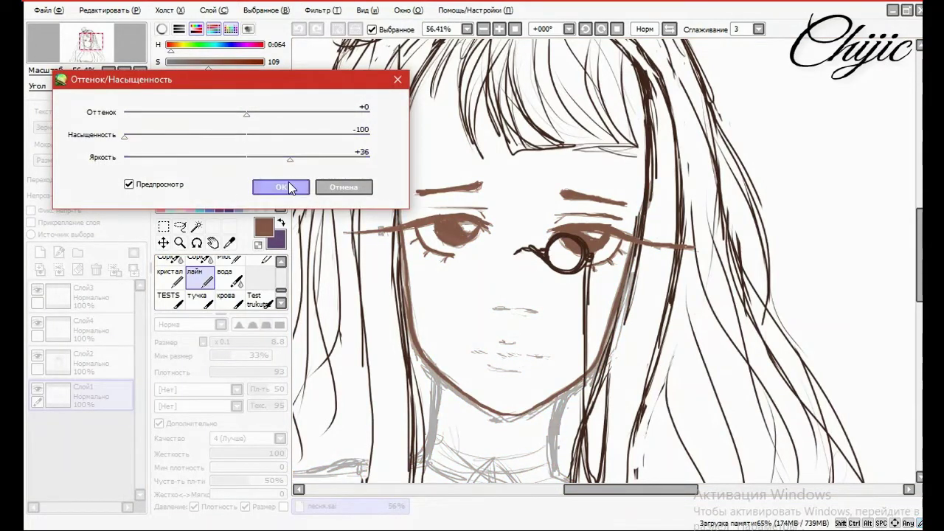
click(288, 185)
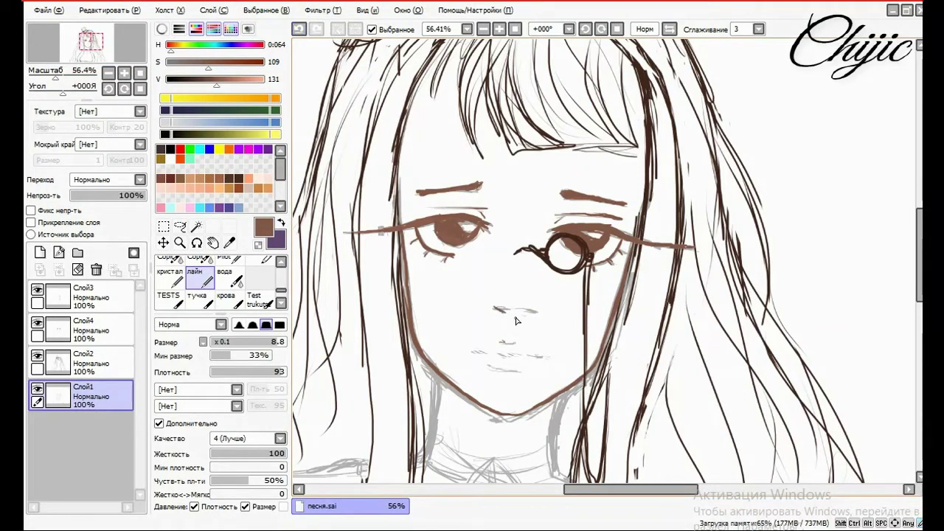
Try to ink the nose strokes on layer Слой1 with the лайн brush, undoing each attempt
key(ctrl+z)
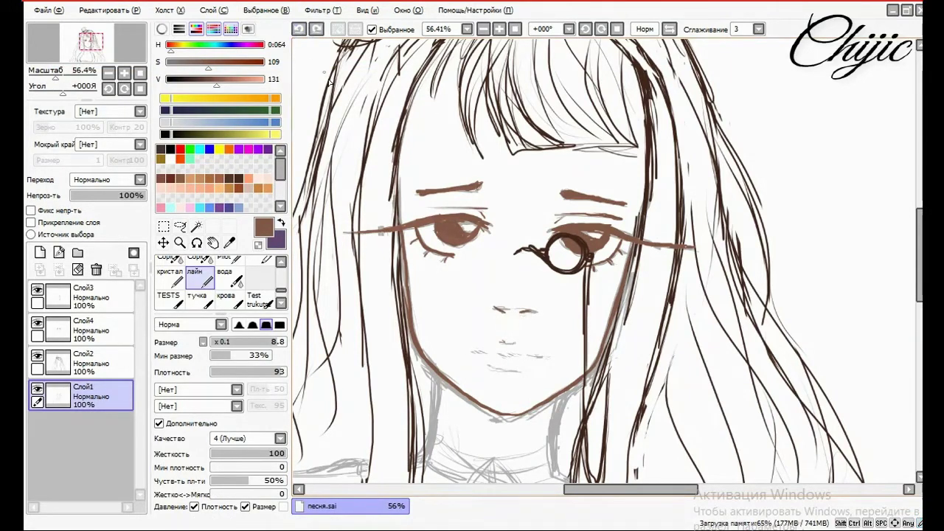
drag(489, 310, 522, 314)
click(301, 31)
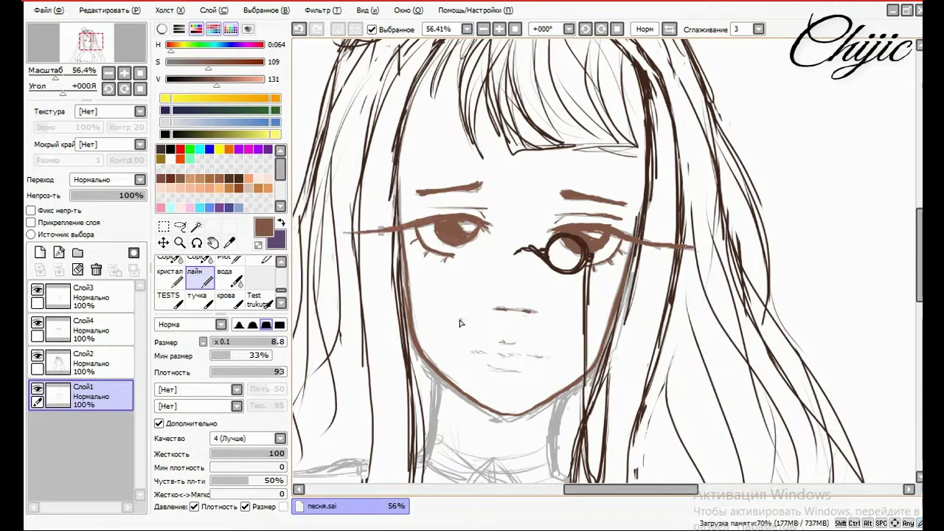
click(299, 30)
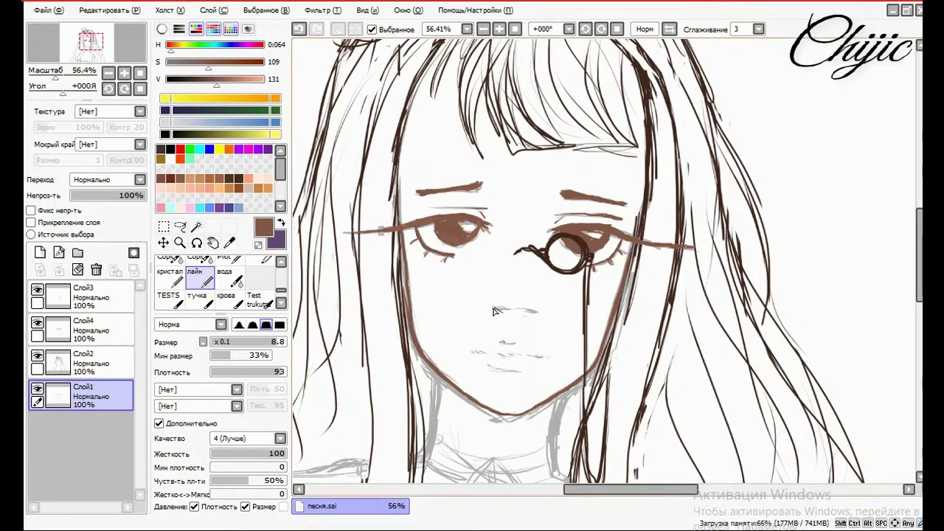
drag(494, 309, 514, 313)
click(300, 29)
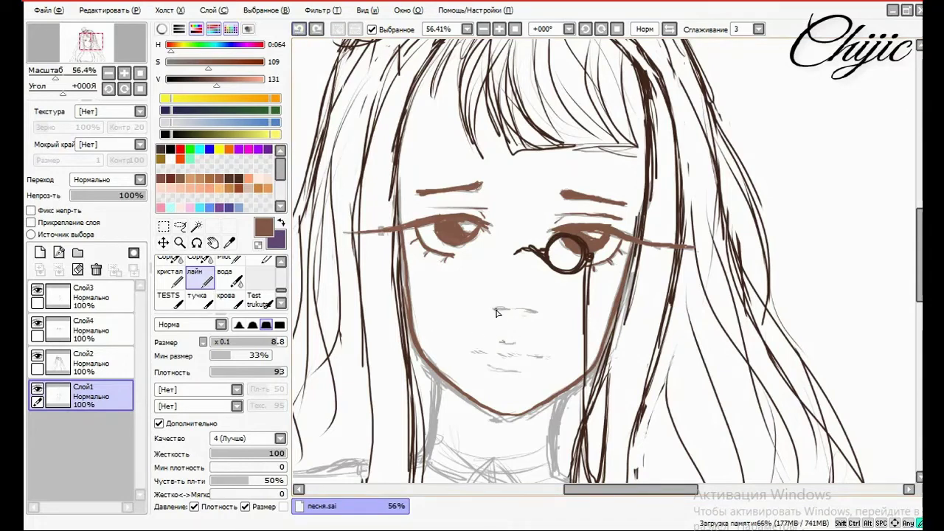
drag(495, 309, 526, 314)
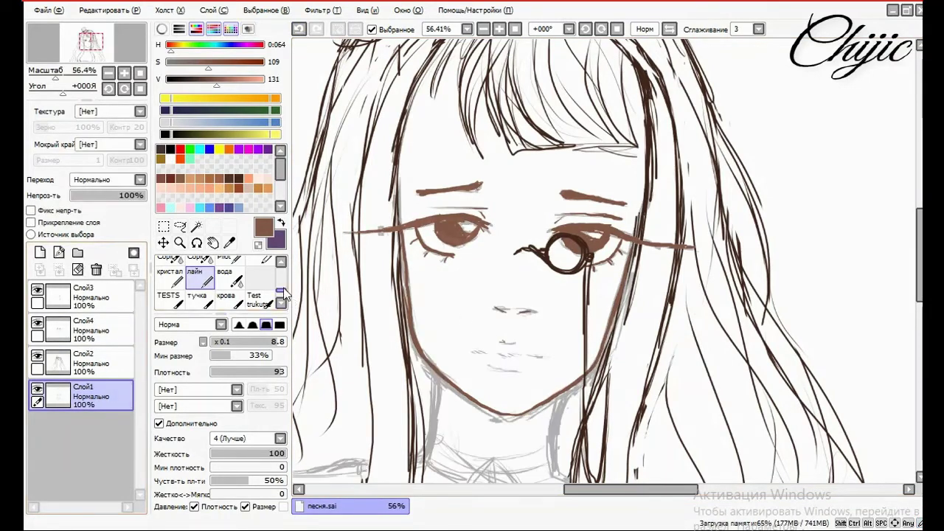
scroll(284, 295, up, 3)
click(258, 265)
key(ctrl+z)
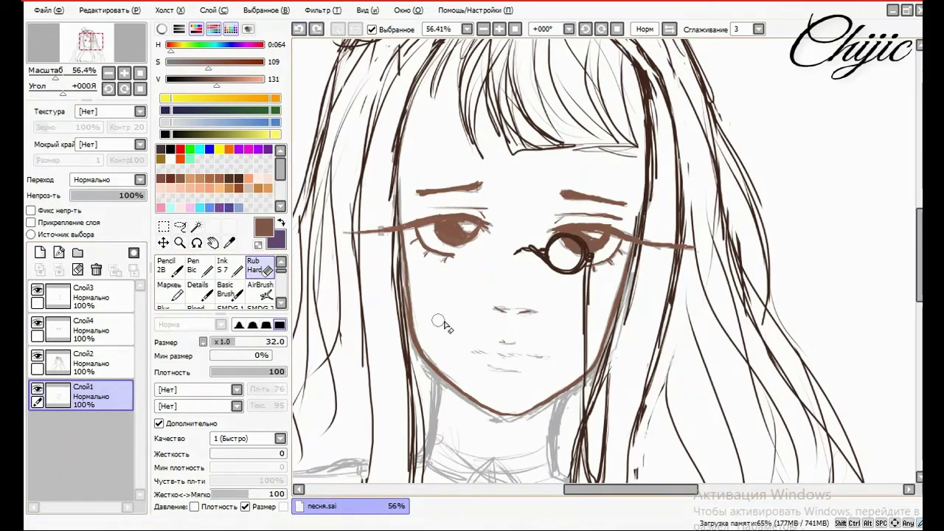
Try to ink the nose strokes on layer Слой3 with the лайн brush and undo them
click(107, 296)
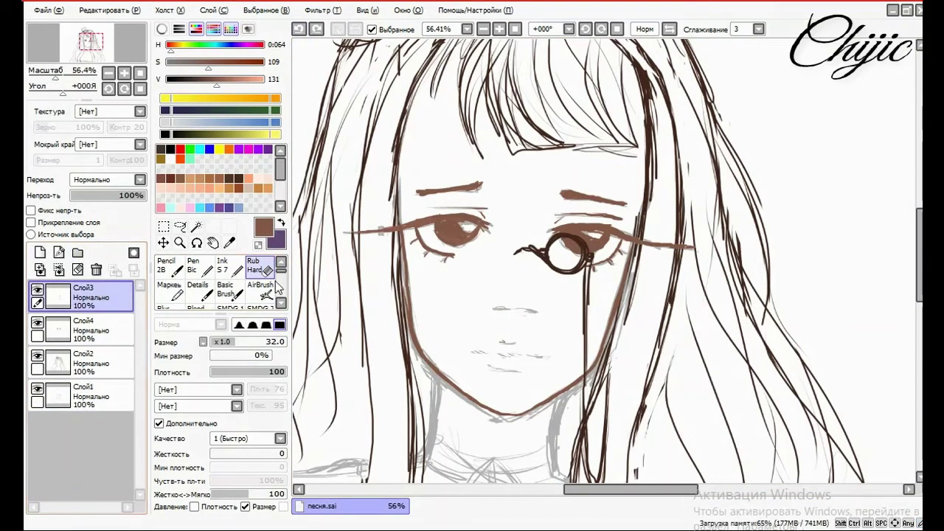
scroll(283, 273, down, 5)
click(200, 277)
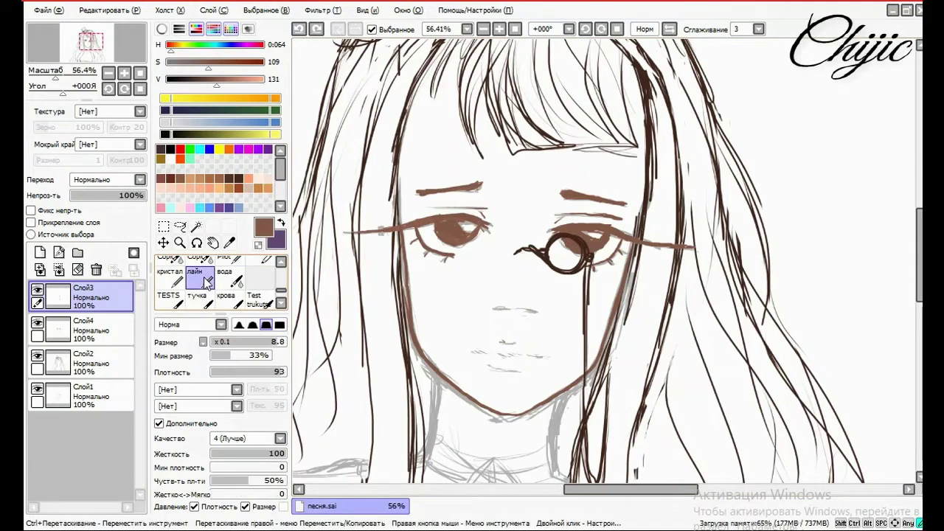
drag(494, 311, 509, 310)
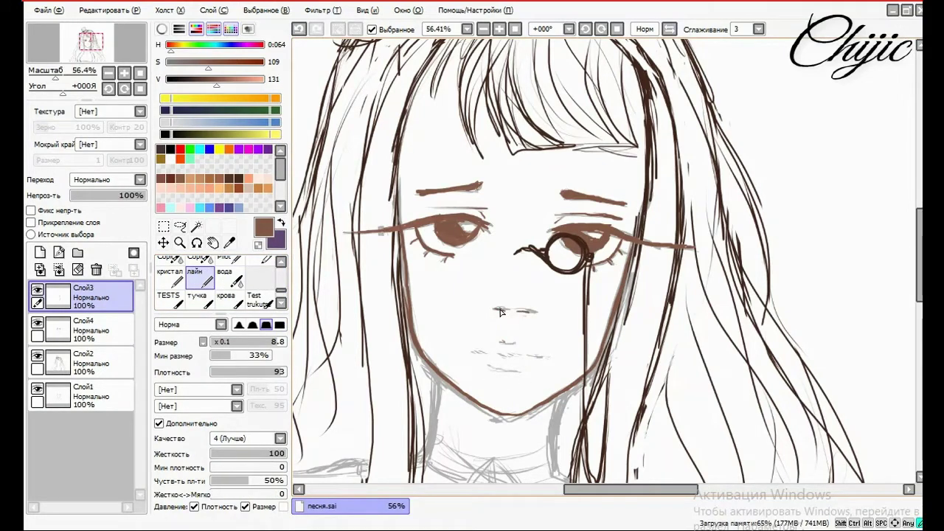
key(ctrl+z)
key(ctrl+z)
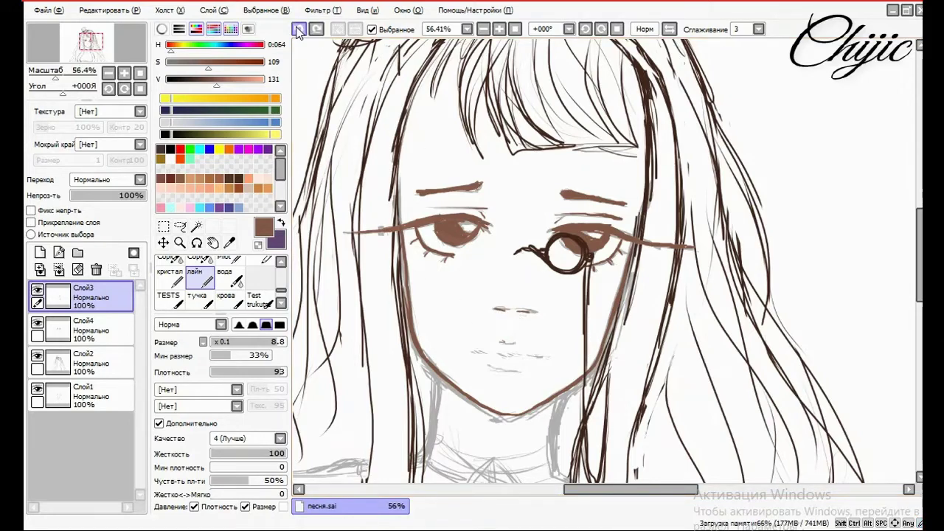
click(108, 88)
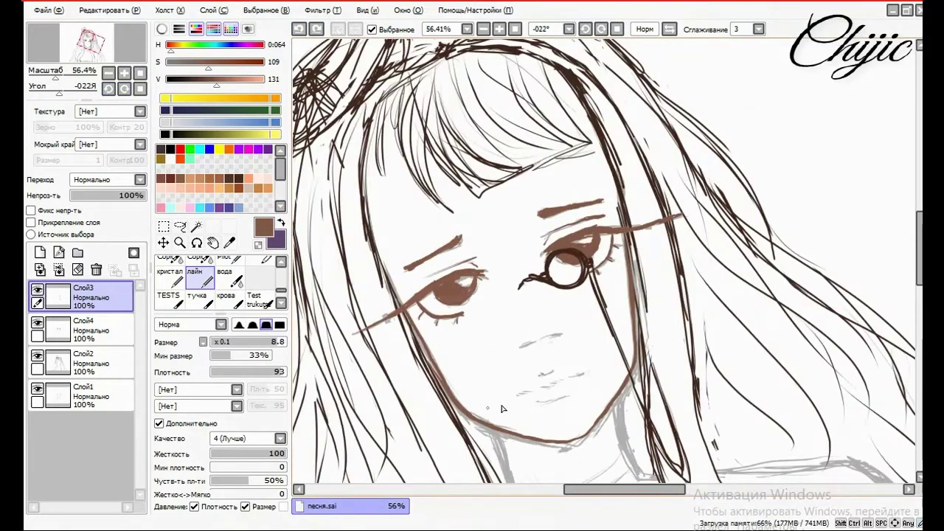
key(h)
key(h)
drag(523, 345, 555, 337)
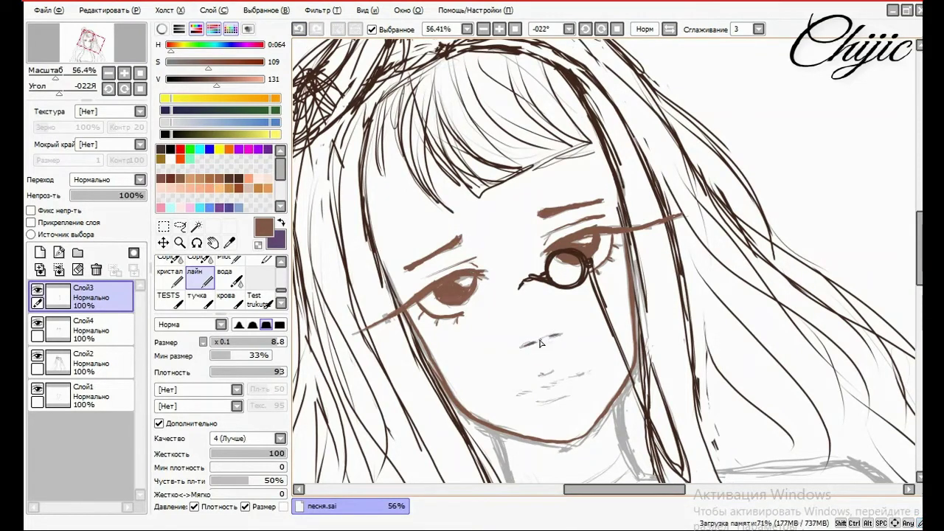
click(300, 30)
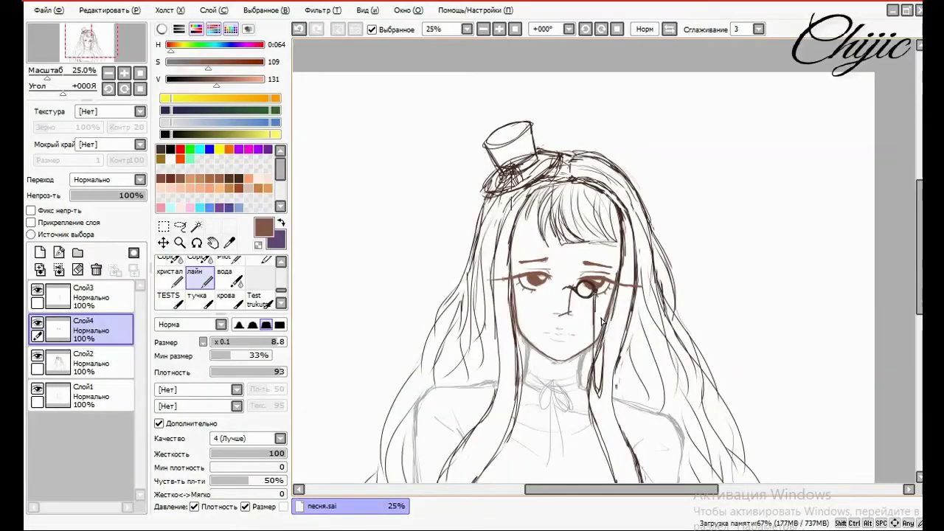
Doodle a thumbs-up hand in the blank area beside the girl's hair and undo its strokes
drag(758, 172, 746, 115)
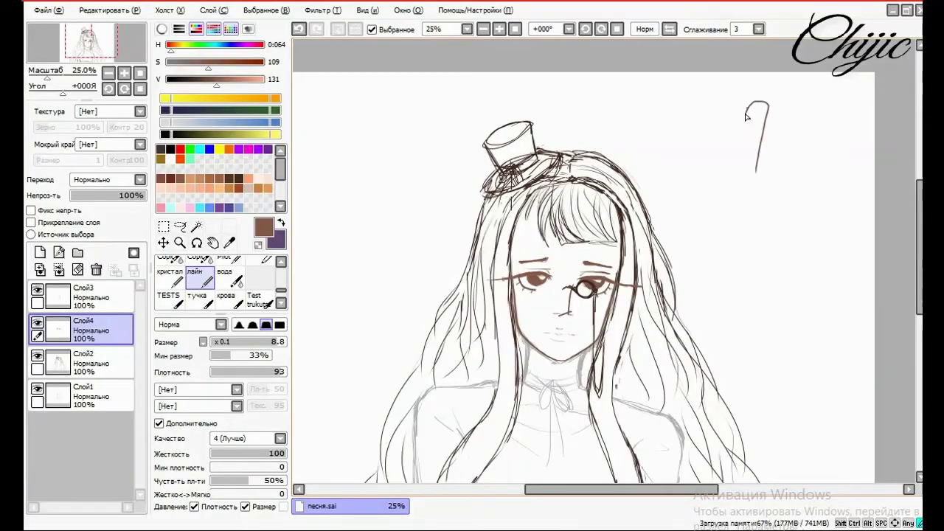
mouse_move(731, 179)
mouse_down()
mouse_move(711, 198)
mouse_move(724, 202)
mouse_move(692, 209)
mouse_move(719, 222)
mouse_move(728, 242)
mouse_up()
key(ctrl+z)
key(ctrl+z)
key(ctrl+z)
key(ctrl+z)
key(ctrl+z)
key(ctrl+z)
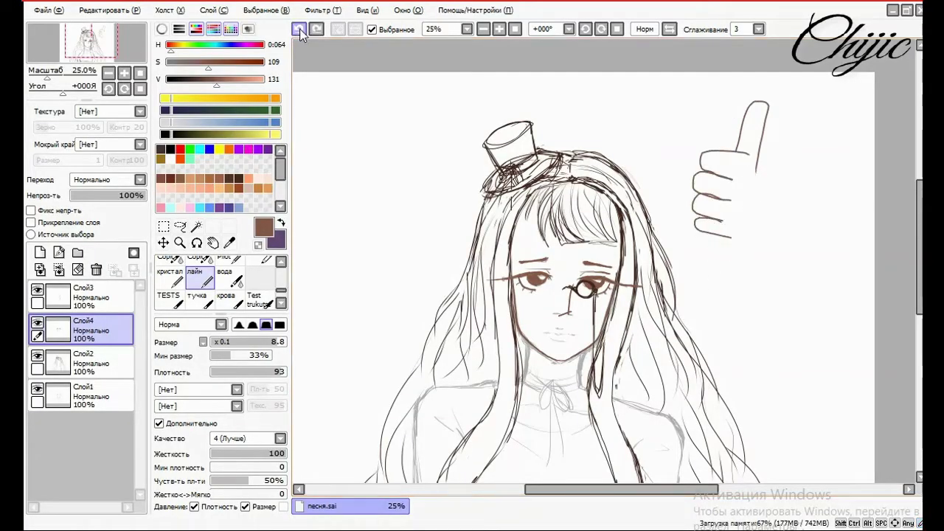
Ink the nostrils, the mark above the lips and the mouth lines on Слой4 with the лайн brush at size 5.6
scroll(565, 329, up, 3)
click(299, 33)
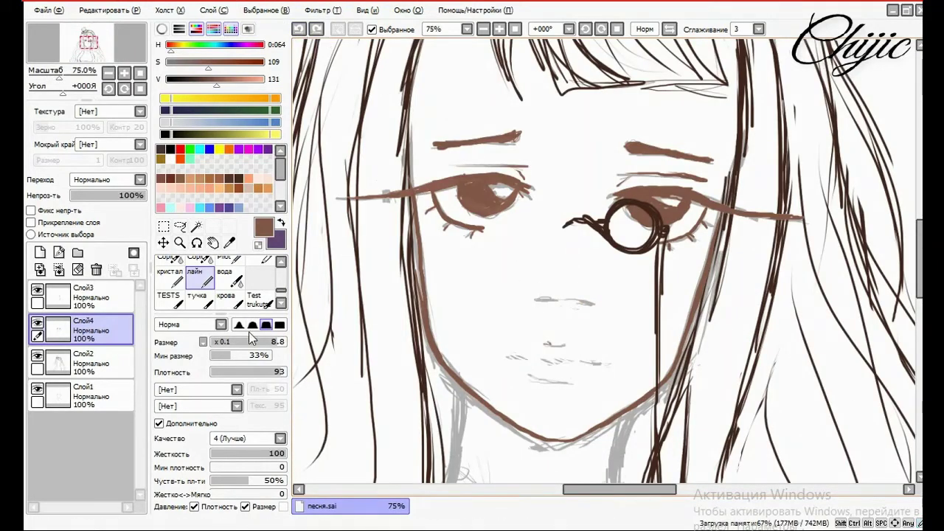
drag(534, 299, 553, 299)
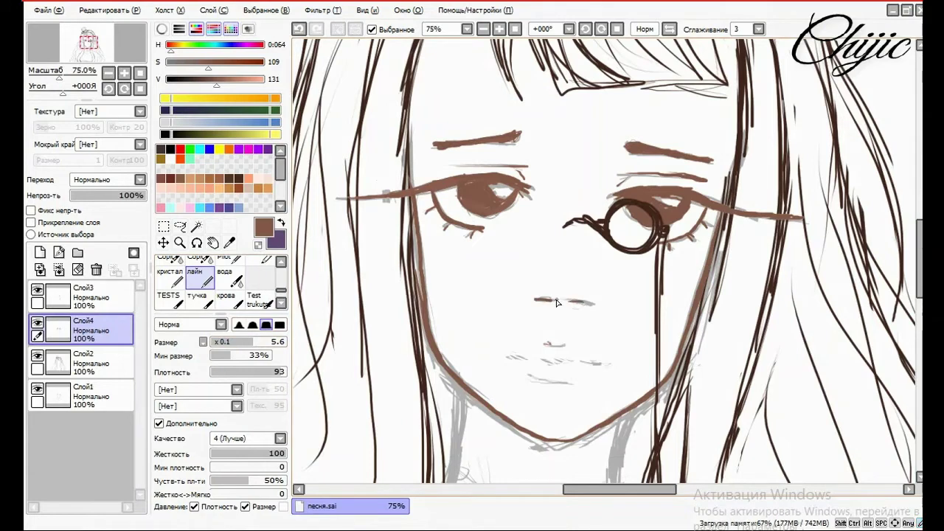
key(ctrl+z)
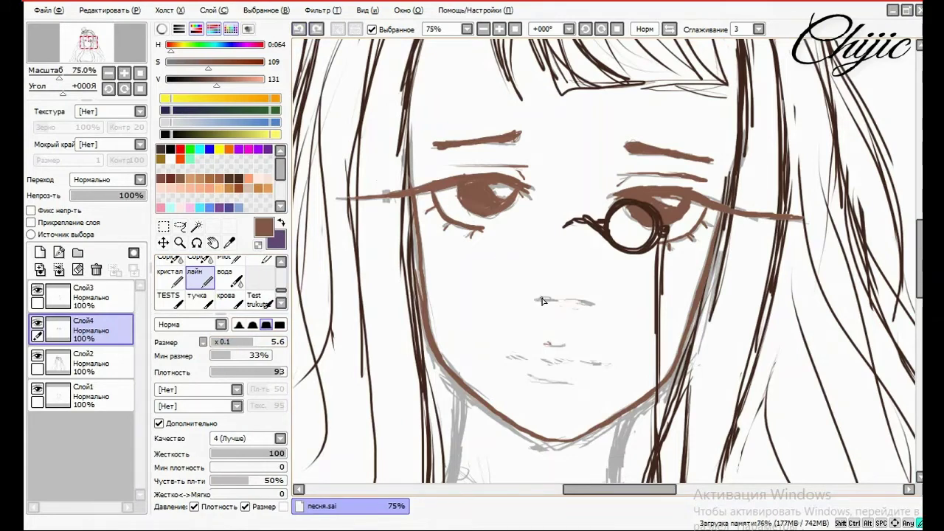
drag(539, 296, 555, 303)
key(ctrl+z)
key(ctrl+y)
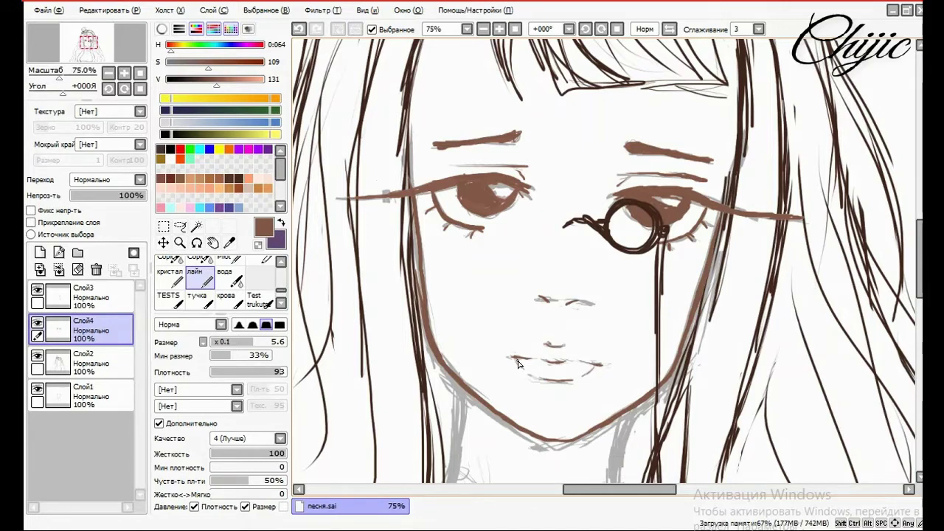
Hide layer Слой1 and try to erase the mouth corner opposite the monocle with the hard eraser
click(139, 73)
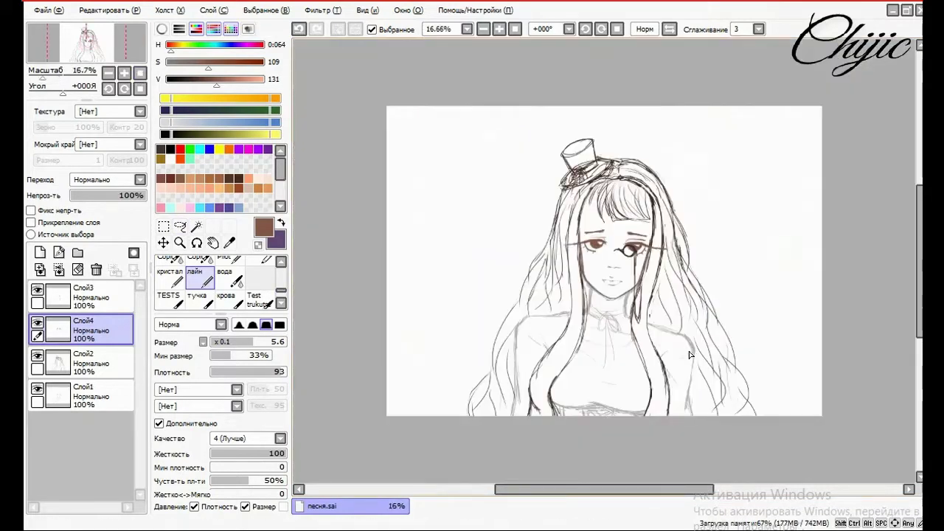
click(37, 388)
scroll(580, 264, up, 5)
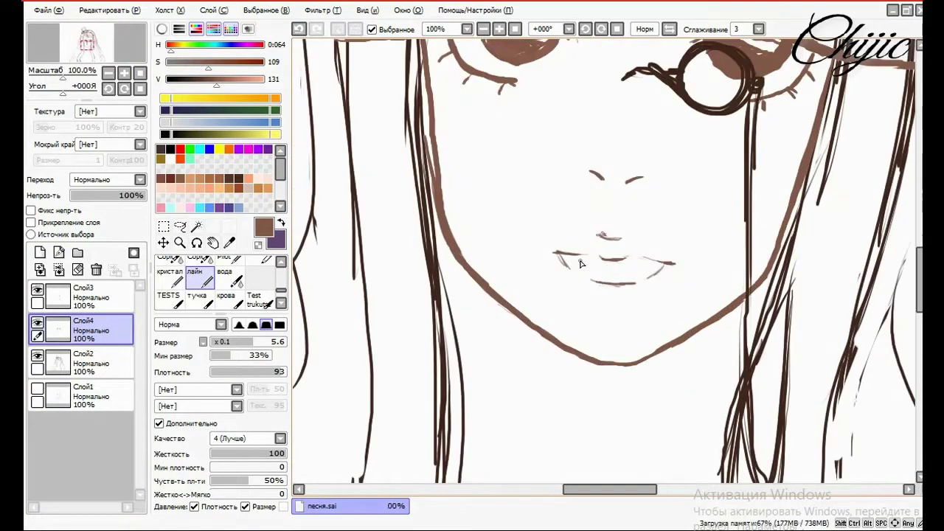
scroll(254, 284, up, 3)
click(255, 266)
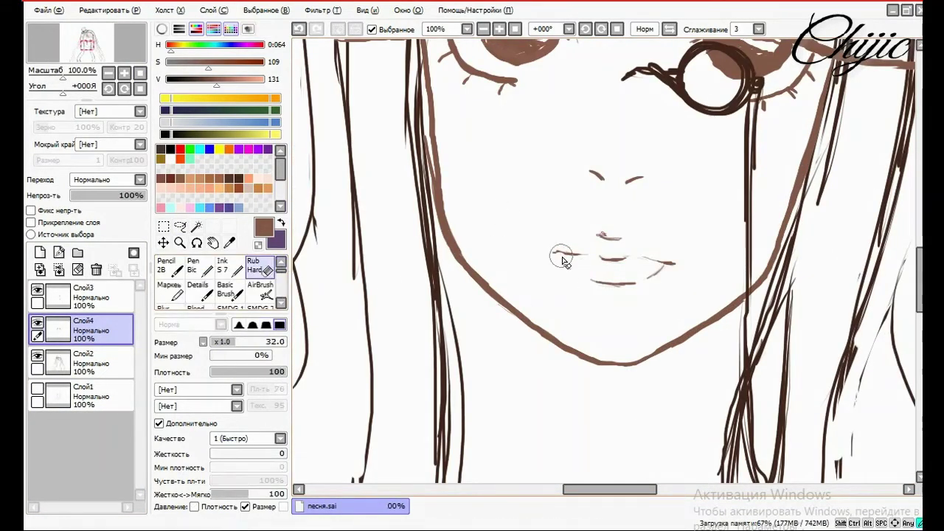
scroll(636, 185, down, 2)
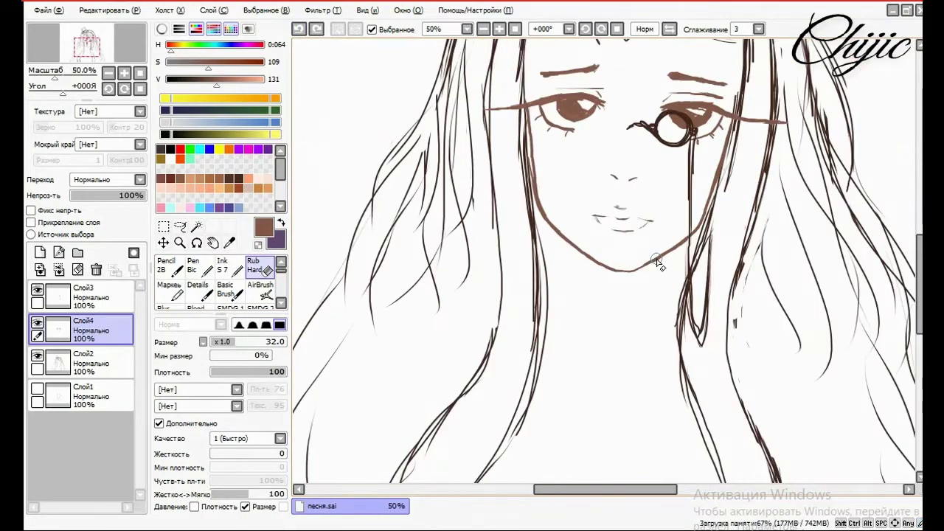
Try to redraw the mouth corner opposite the monocle with the лайн brush, and undo the latest mouth edits
scroll(220, 296, down, 4)
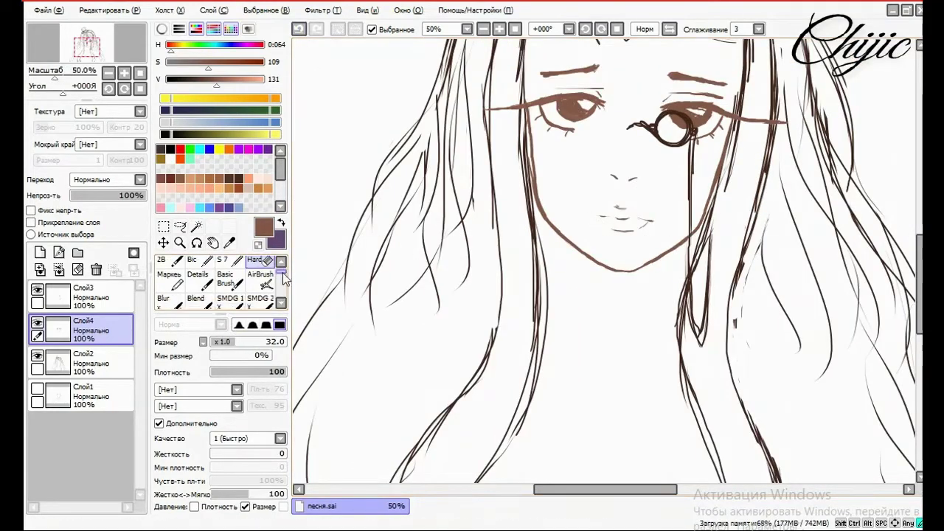
scroll(221, 295, down, 1)
click(200, 291)
scroll(565, 276, down, 1)
scroll(590, 251, up, 4)
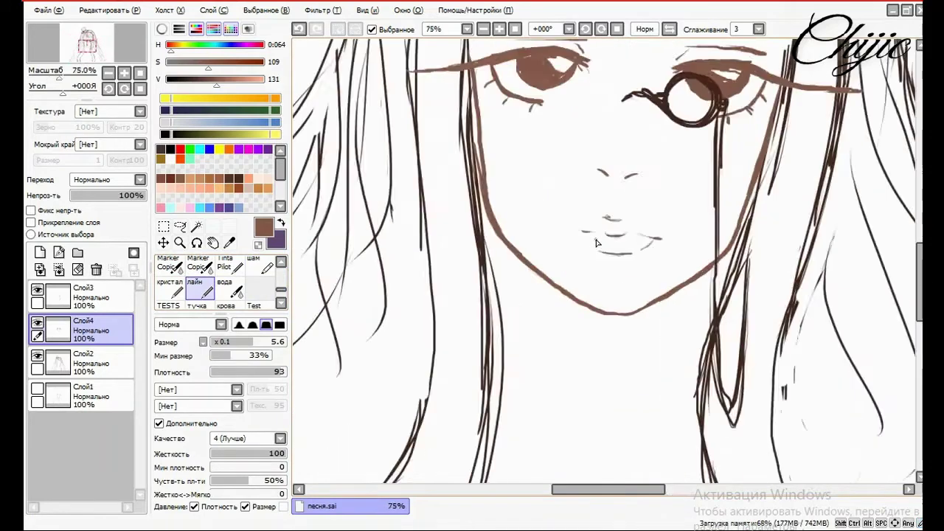
click(298, 29)
click(299, 29)
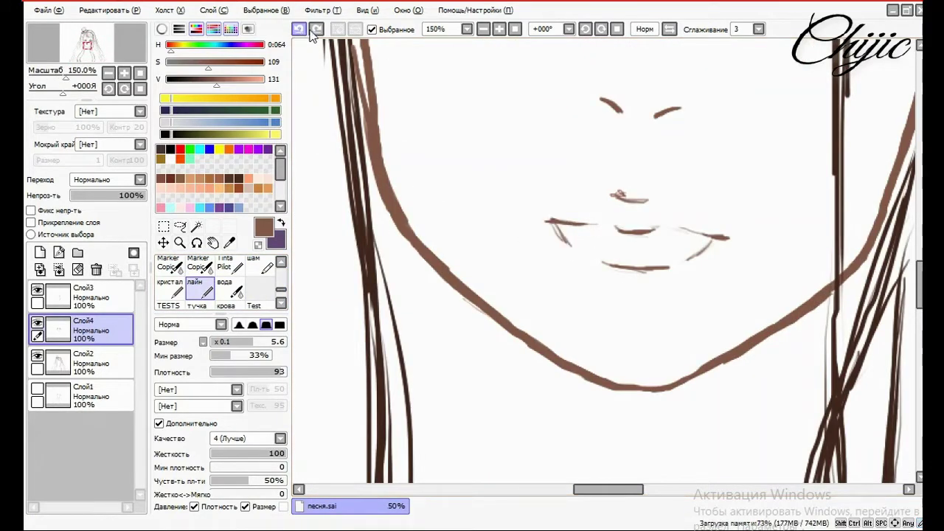
Erase the mouth corner opposite the monocle, switch to the лайн brush at size 4.6 and show sketch layer Слой1
key(e)
scroll(278, 286, down, 3)
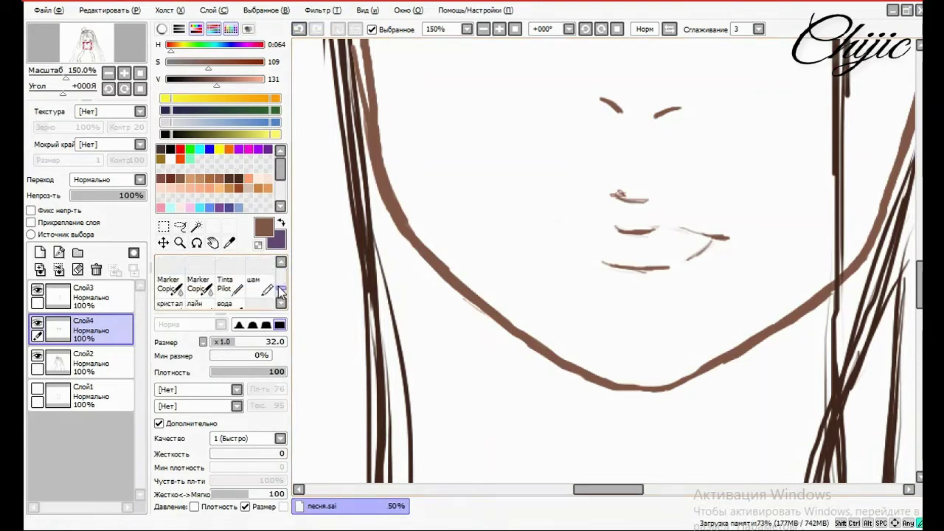
click(196, 297)
click(37, 389)
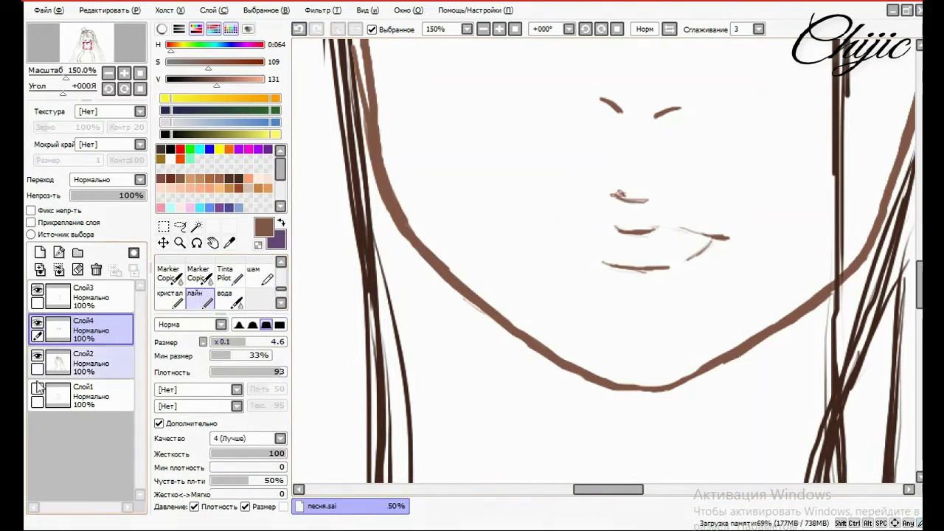
Ink the upper lip line and the lower lip's edge at the mouth corner opposite the monocle with the лайн brush at size 4.6
drag(565, 229, 631, 235)
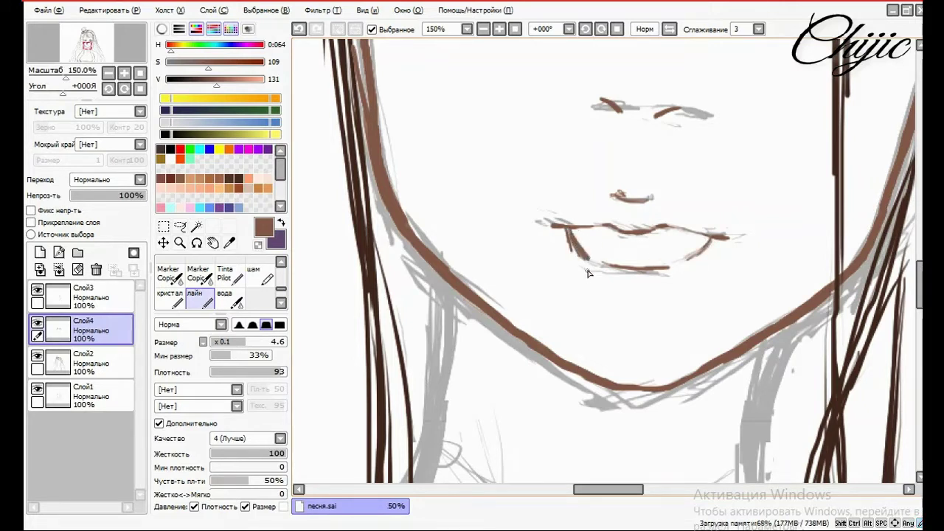
click(298, 30)
drag(564, 225, 579, 251)
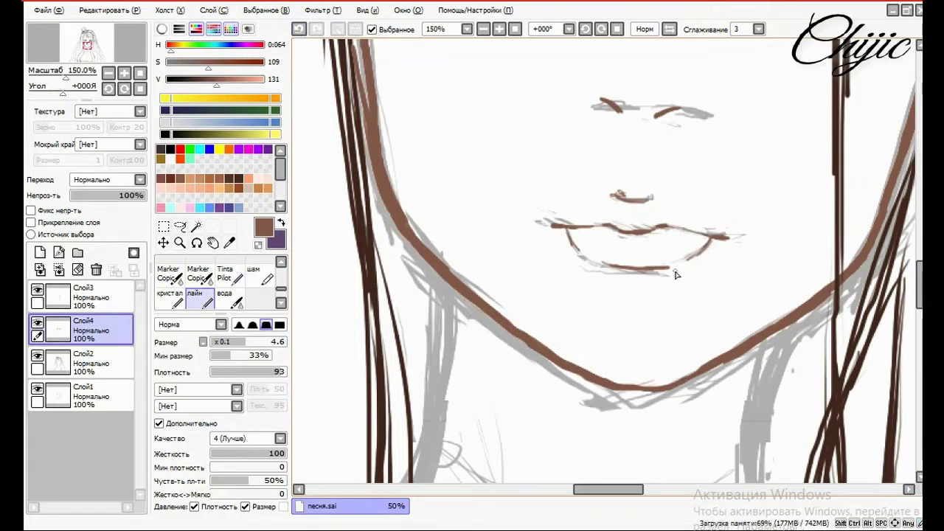
Hide sketch layer Слой1 and thin the middle of the lip lines with the hard eraser at size 32
click(37, 355)
scroll(276, 292, up, 3)
click(258, 267)
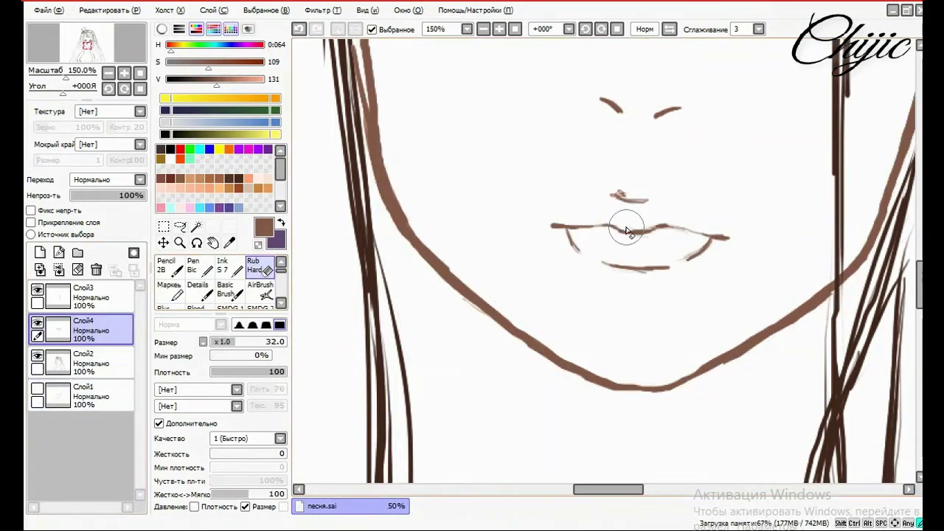
mouse_move(721, 256)
mouse_down()
mouse_move(676, 260)
mouse_move(682, 248)
mouse_move(671, 263)
mouse_move(702, 245)
mouse_up()
key(ctrl+z)
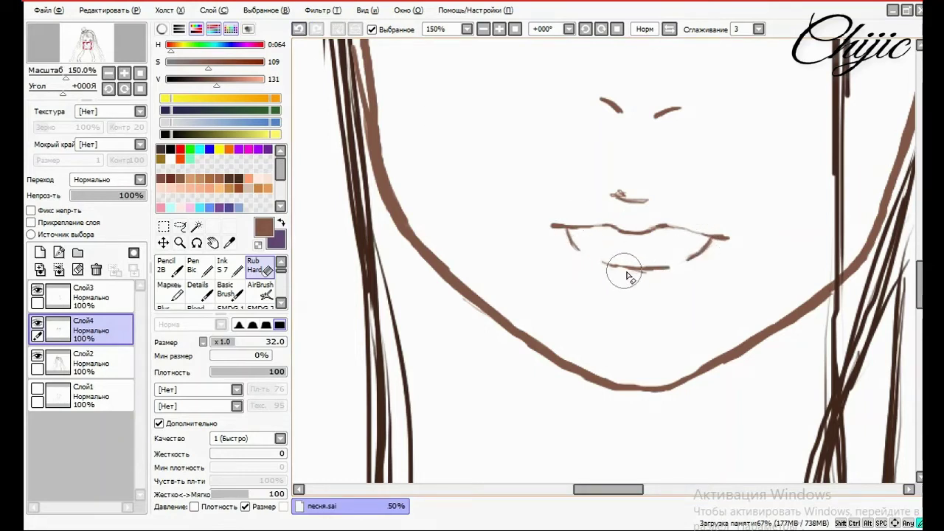
mouse_move(435, 244)
mouse_down()
mouse_move(390, 172)
mouse_move(404, 207)
mouse_up()
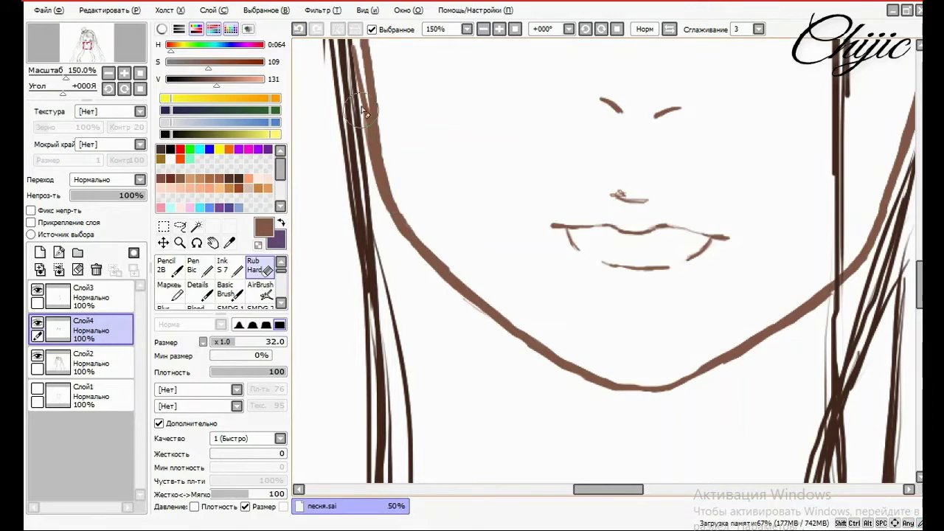
Clean up the ragged end of the small mark above the lips with the hard eraser
scroll(360, 166, down, 2)
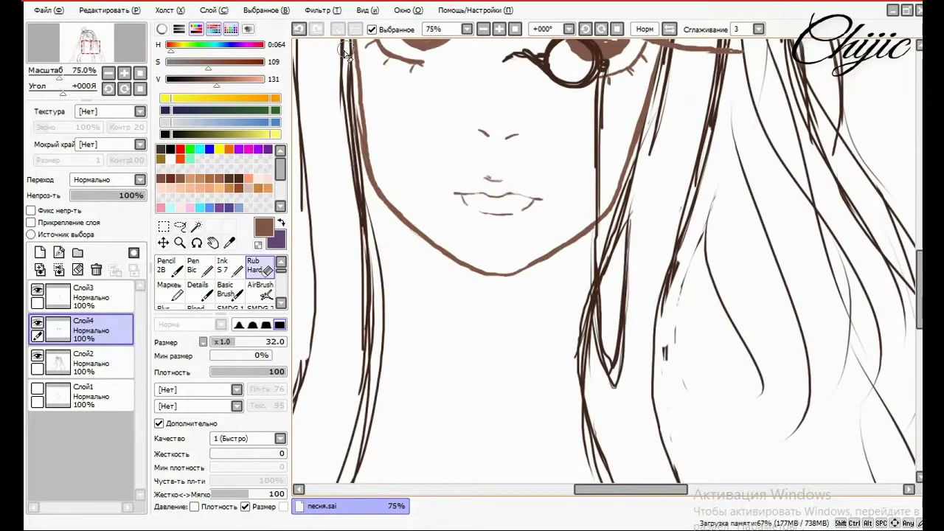
scroll(516, 316, up, 4)
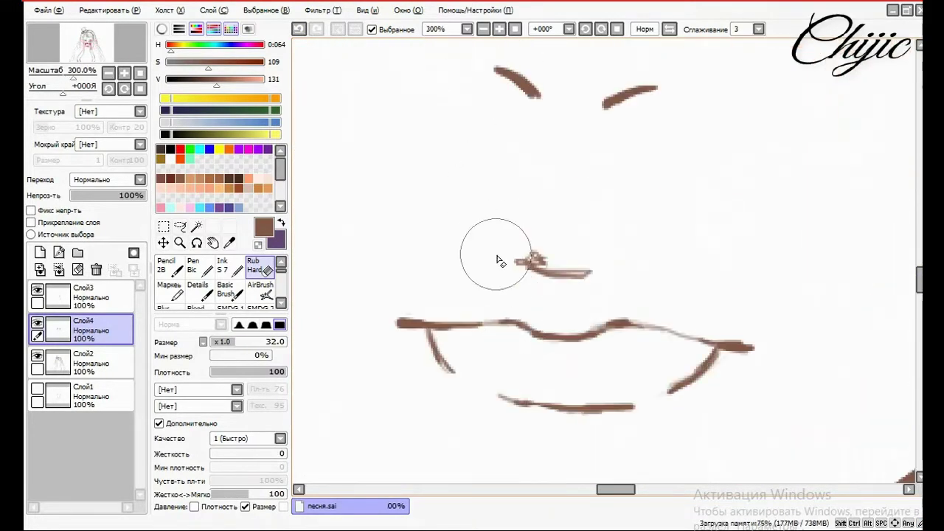
drag(499, 261, 546, 270)
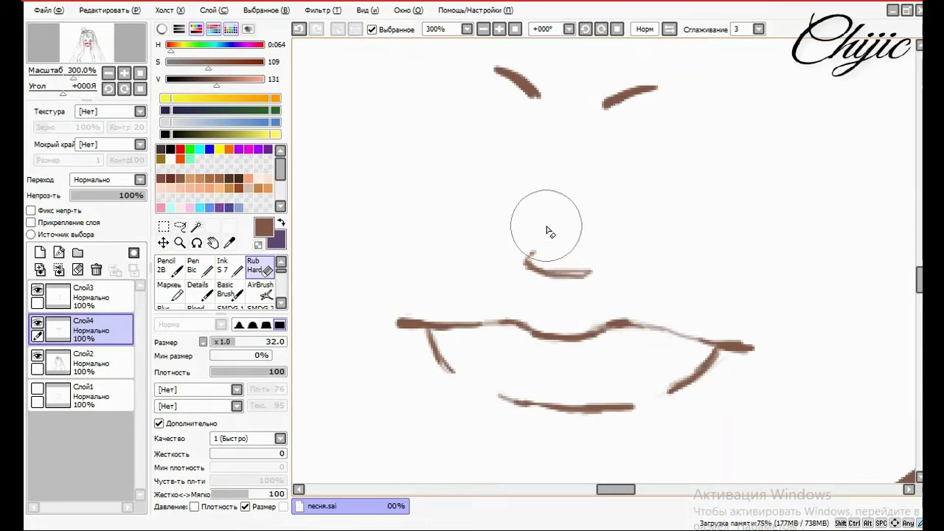
Smooth the iris of the eye opposite the monocle with the лайн brush at size 4.6
scroll(545, 228, down, 3)
scroll(565, 285, left, 5)
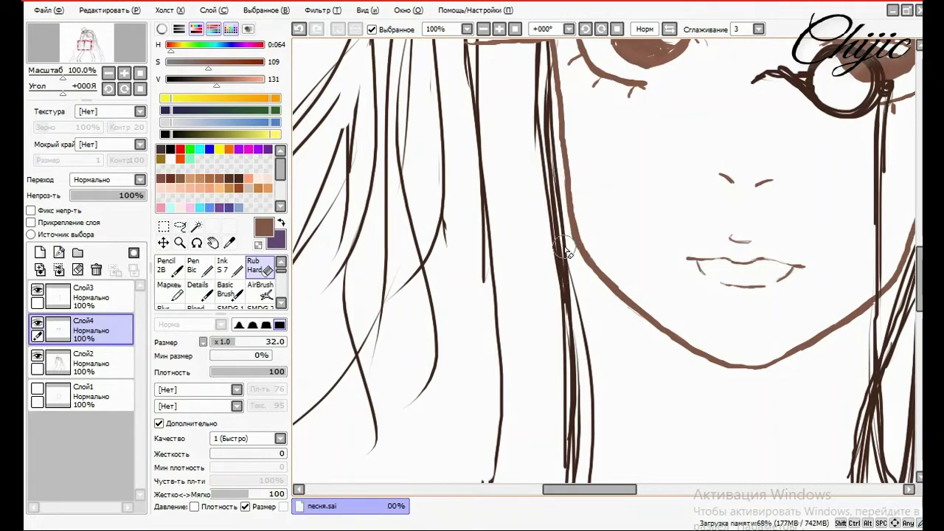
scroll(624, 236, down, 2)
scroll(487, 107, up, 2)
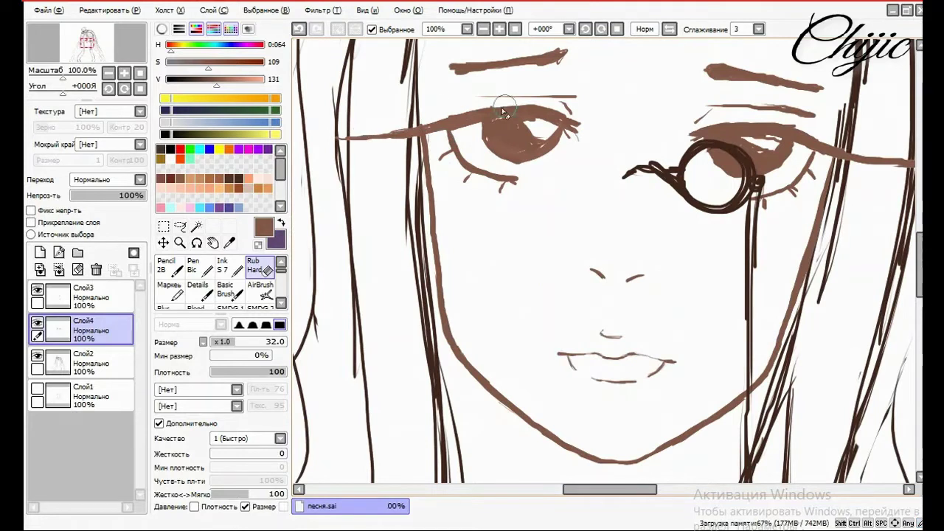
drag(283, 271, 281, 289)
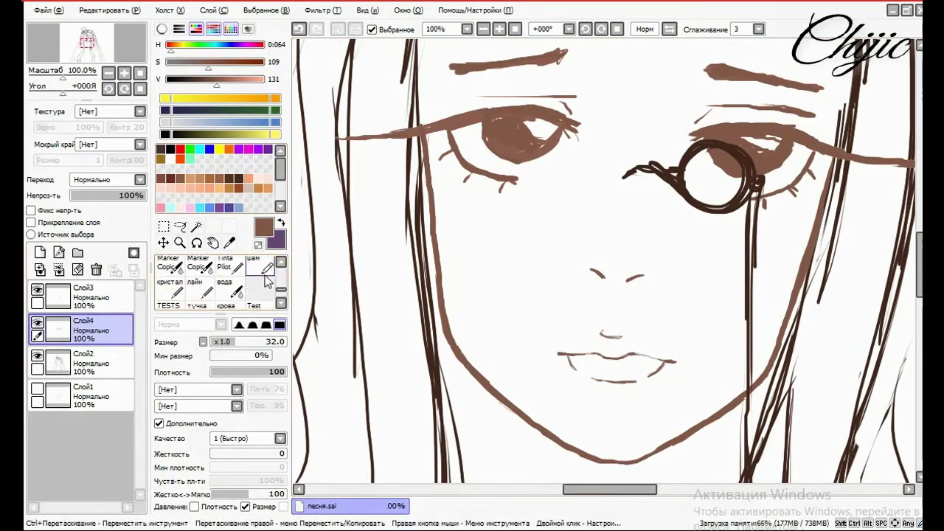
click(199, 289)
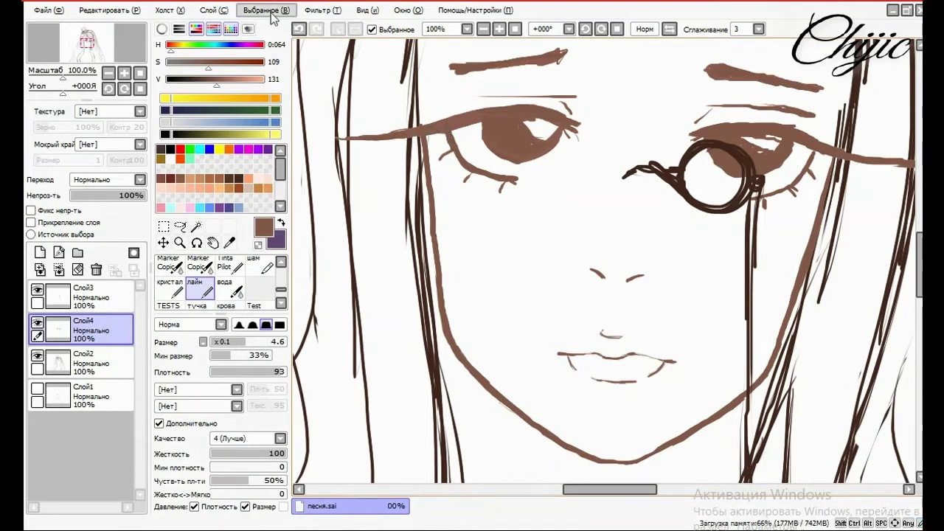
key(ctrl+z)
key(ctrl+y)
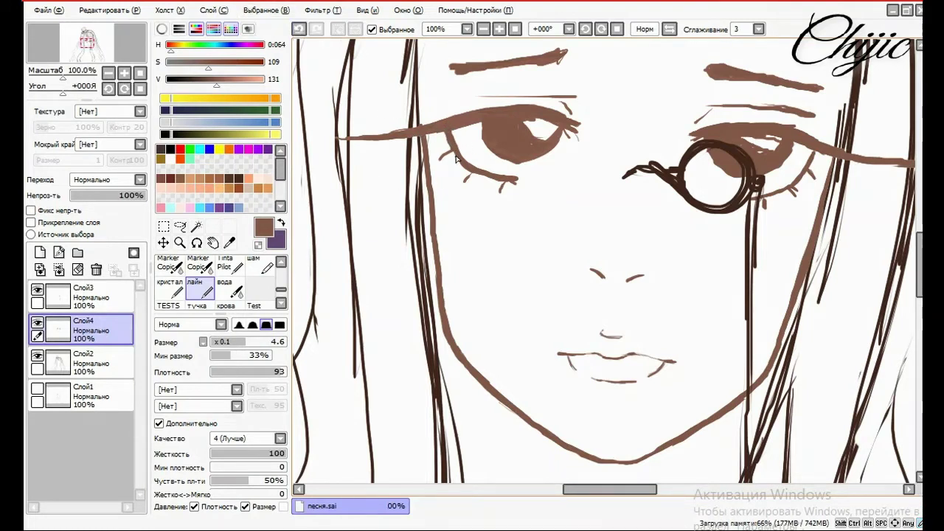
Thin the lower eyelid, its lashes and the eyebrow on the side opposite the monocle with the hard eraser at size 32
key(e)
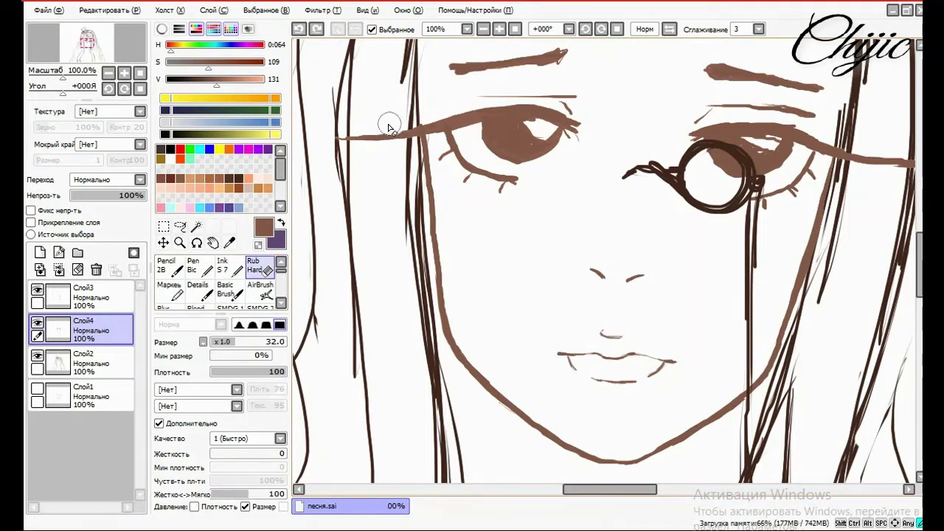
key(ctrl+z)
key(ctrl+y)
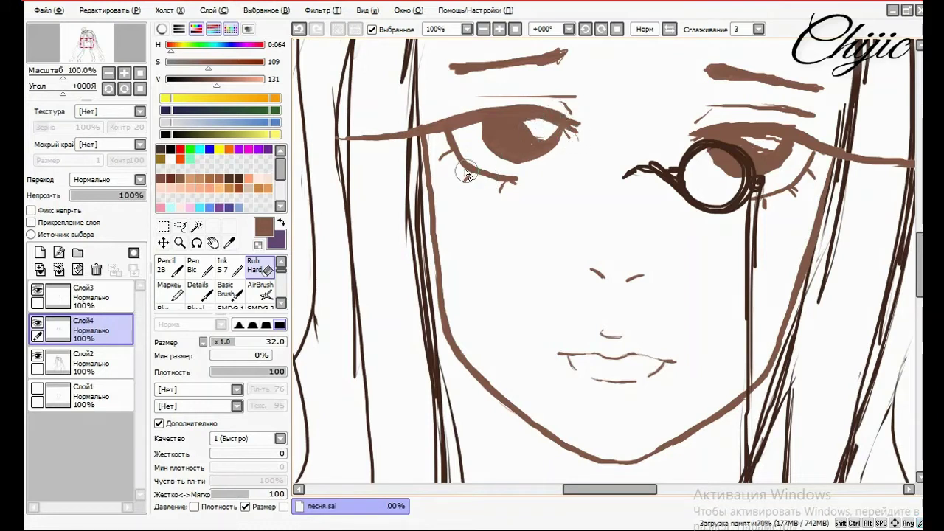
key(ctrl+z)
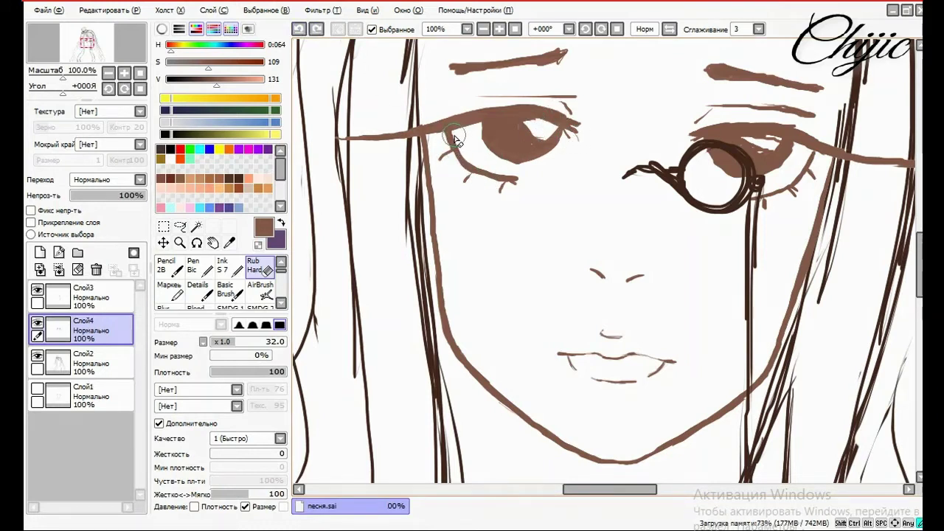
key(ctrl+y)
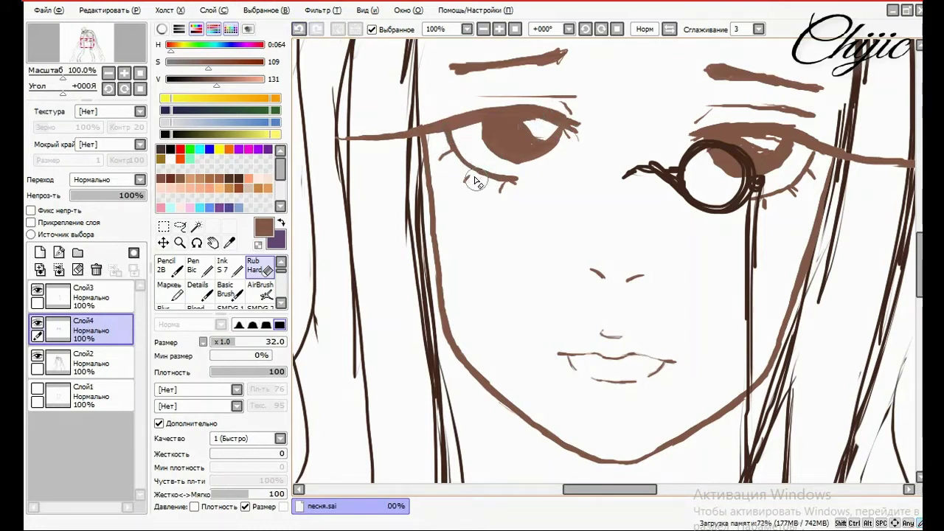
key(ctrl+z)
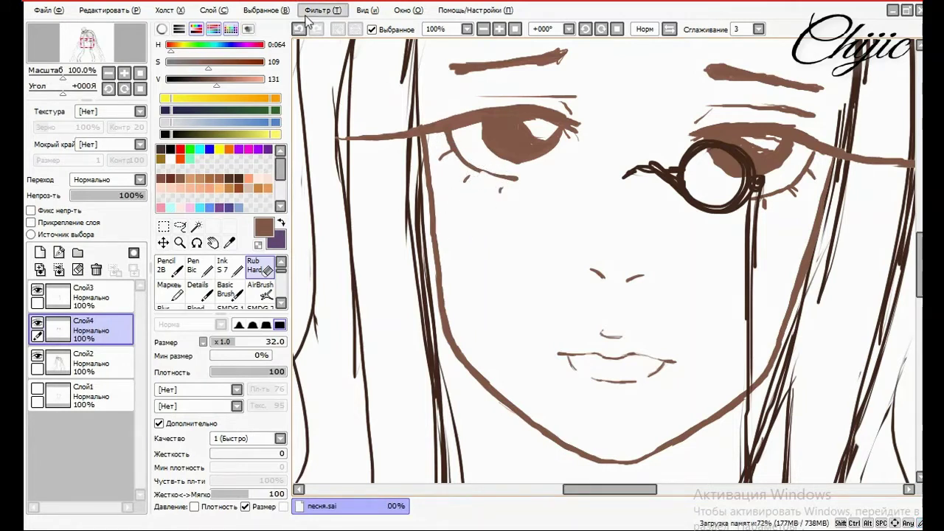
key(ctrl+y)
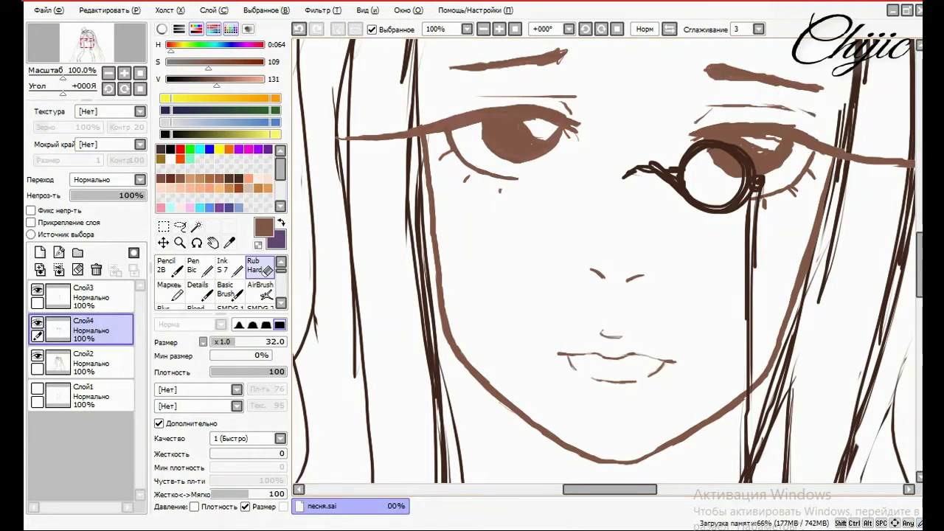
Trim the eyelid crease above the monocle eye and the inner-corner lashes of the other eye with the hard eraser
key(ctrl+z)
drag(806, 105, 769, 116)
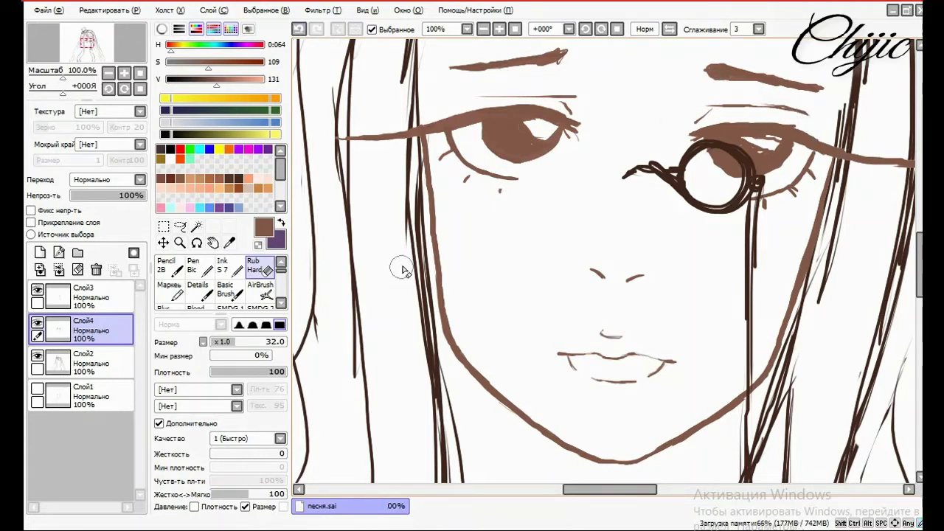
mouse_move(571, 140)
mouse_down()
mouse_move(565, 112)
mouse_move(584, 126)
mouse_up()
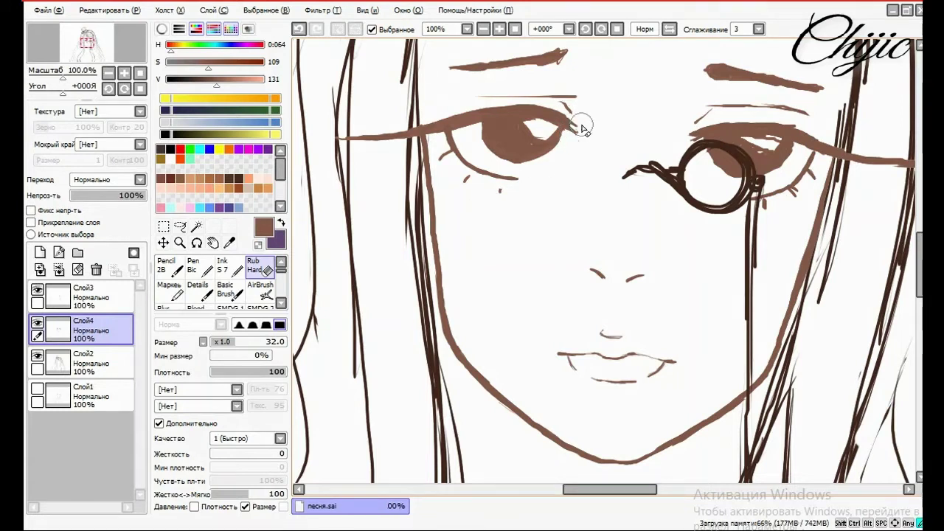
scroll(282, 275, down, 5)
Smooth the monocle eye's upper lid line with the лайн brush and taper its outer end with the hard eraser
click(195, 274)
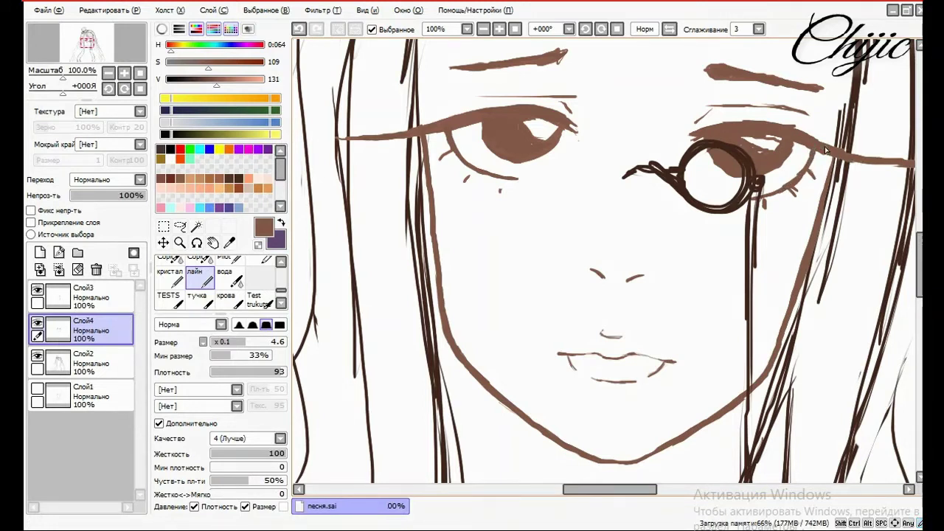
scroll(593, 469, right, 3)
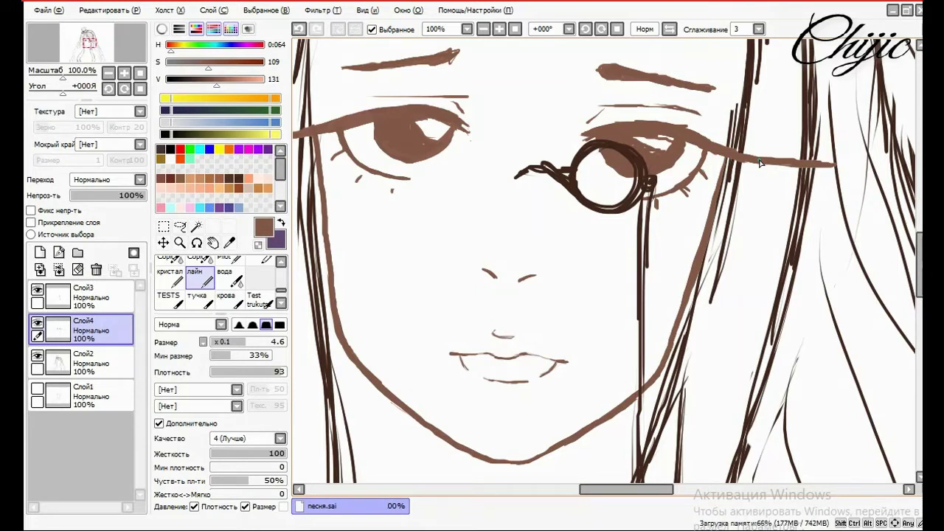
key(e)
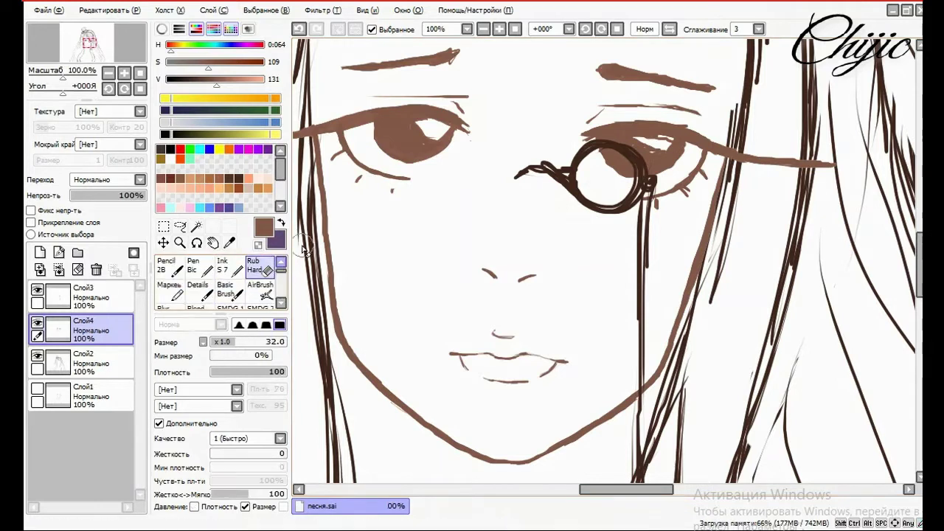
mouse_move(646, 118)
mouse_down()
mouse_move(601, 119)
mouse_move(644, 116)
mouse_up()
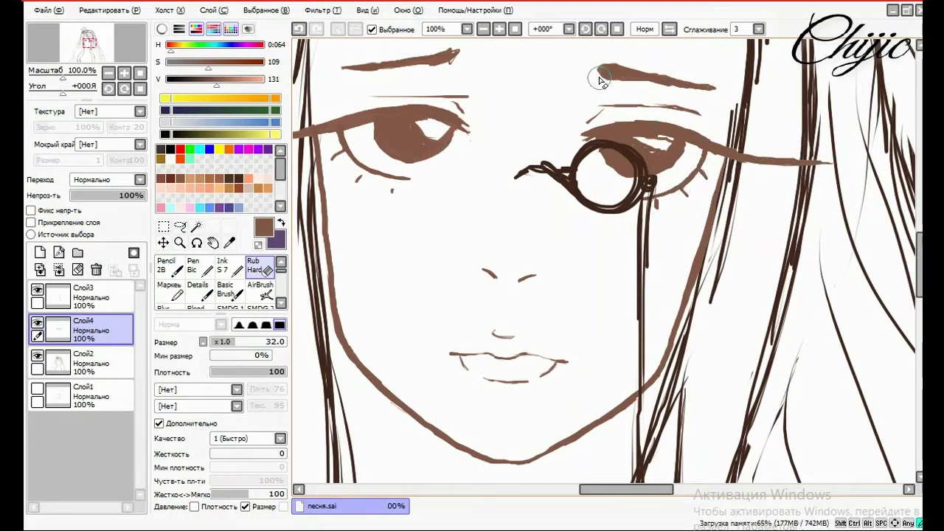
Redraw the lower lashes of the eye opposite the monocle with the лайн brush at size 4.6
scroll(243, 294, down, 3)
click(209, 263)
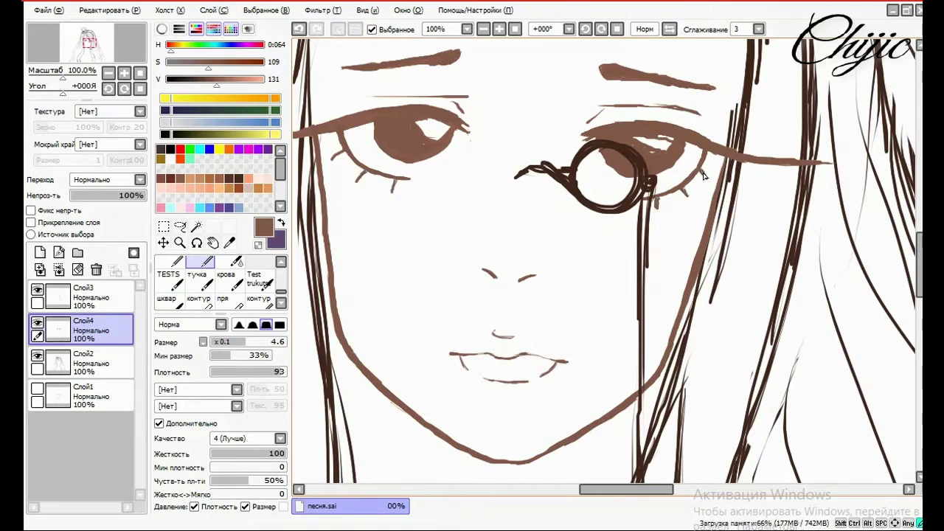
scroll(704, 175, down, 8)
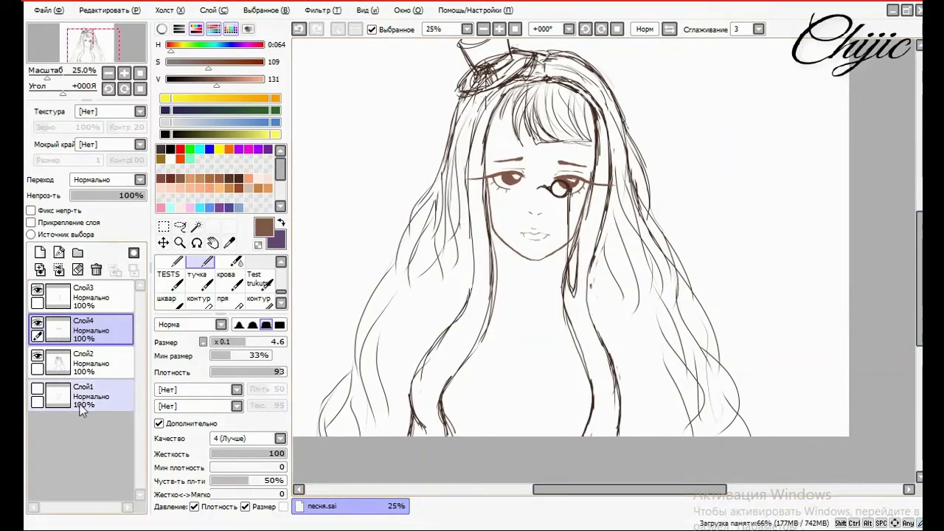
Show sketch layer Слой1 again and make Слой4 the active layer for inking the neck
scroll(311, 413, up, 1)
scroll(312, 413, down, 2)
click(39, 396)
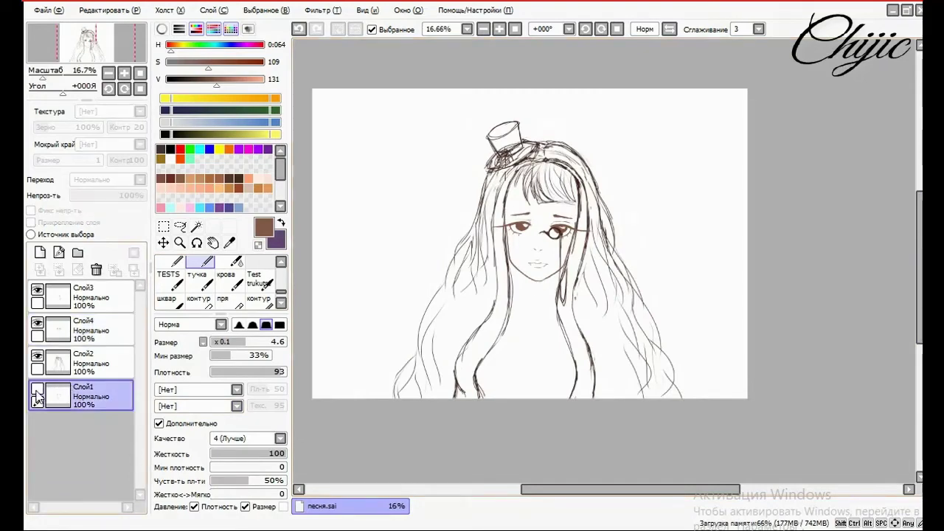
click(37, 393)
click(97, 323)
scroll(535, 265, up, 5)
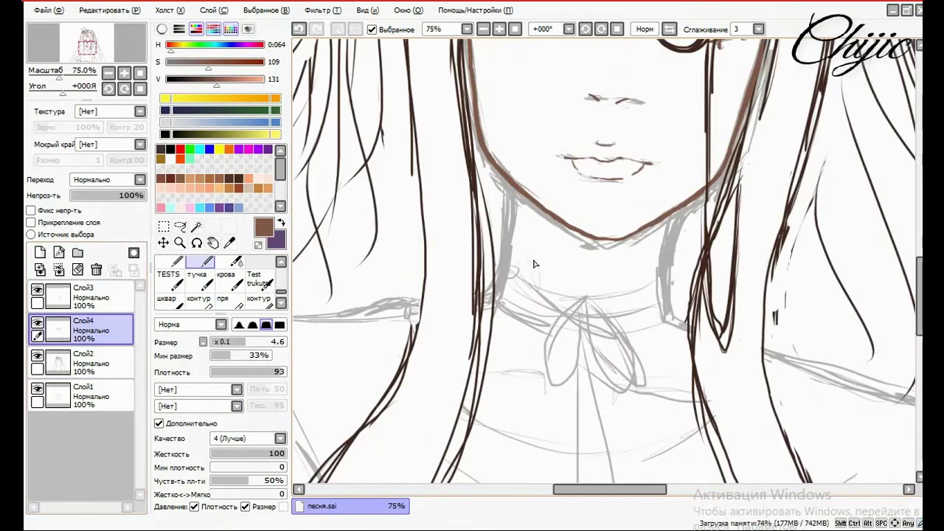
Try to ink the neck line opposite the monocle with the лайн brush at size 9.9, and undo the stroke
drag(515, 189, 506, 223)
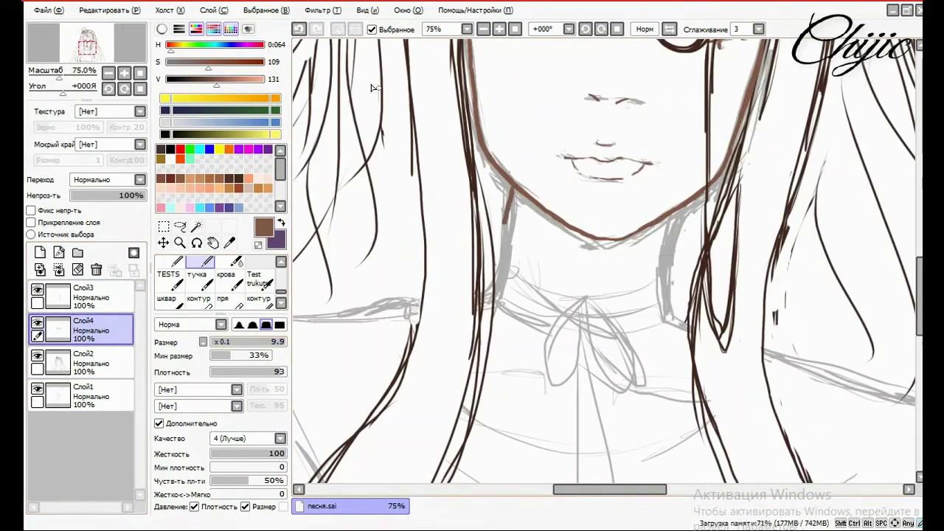
key(ctrl+z)
click(316, 28)
key(ctrl+z)
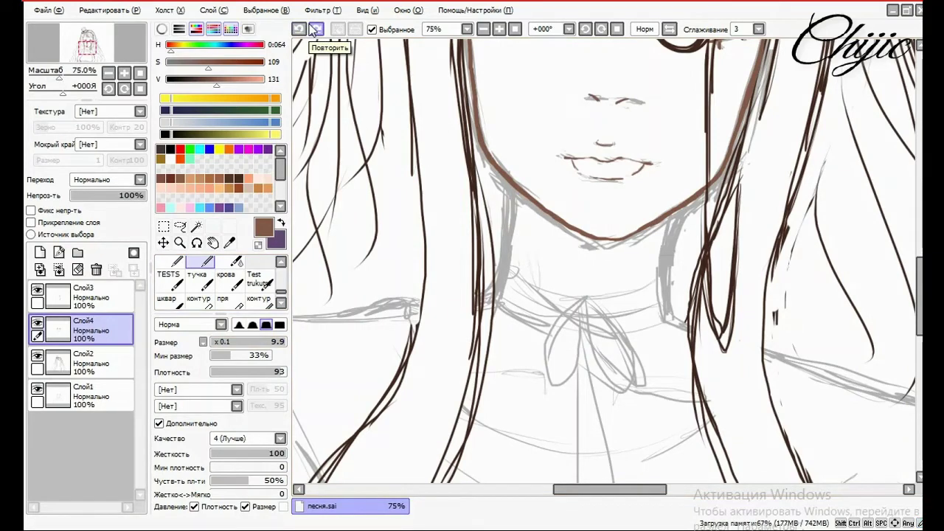
key(ctrl+y)
key(ctrl+z)
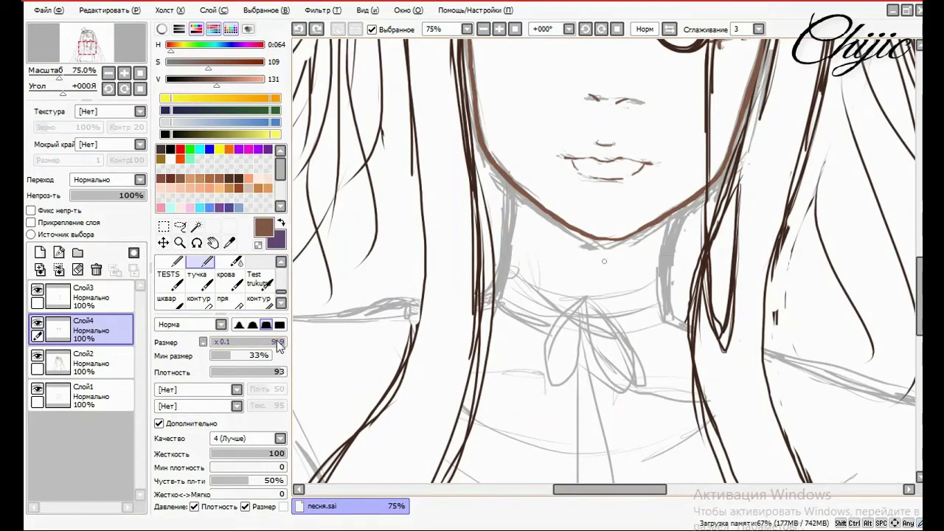
Ink the side lines of the neck on both sides below the jaw with the brush at size 8.1
key(bracketleft)
drag(509, 183, 500, 273)
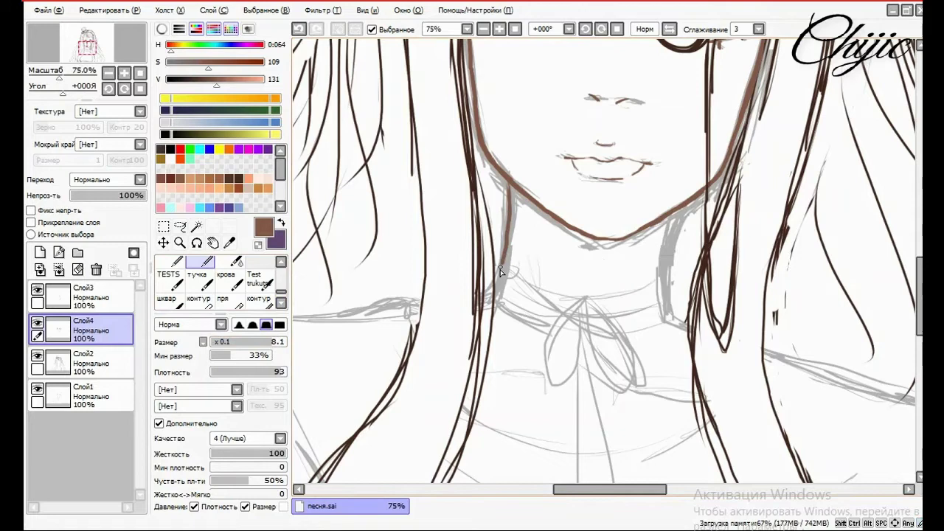
click(296, 30)
drag(509, 184, 496, 301)
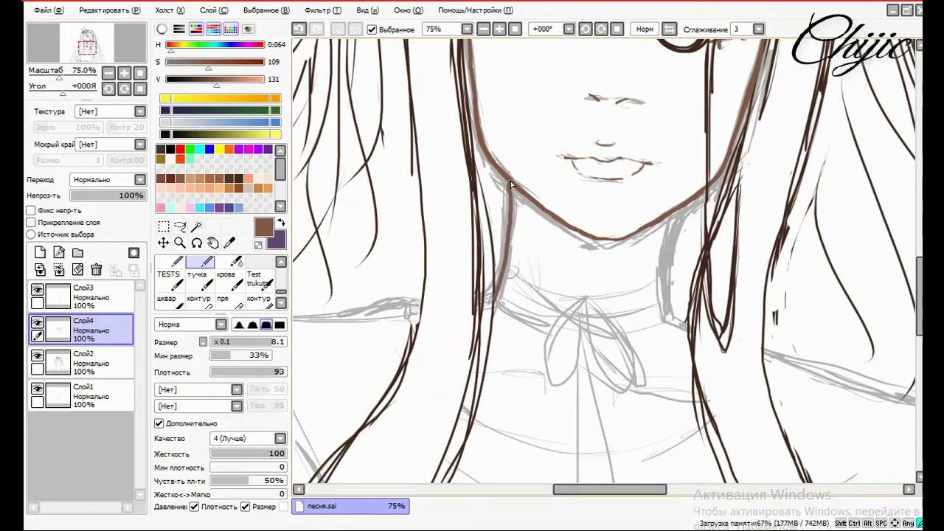
mouse_move(677, 210)
mouse_down()
mouse_move(662, 289)
mouse_move(664, 323)
mouse_move(680, 329)
mouse_up()
key(ctrl+z)
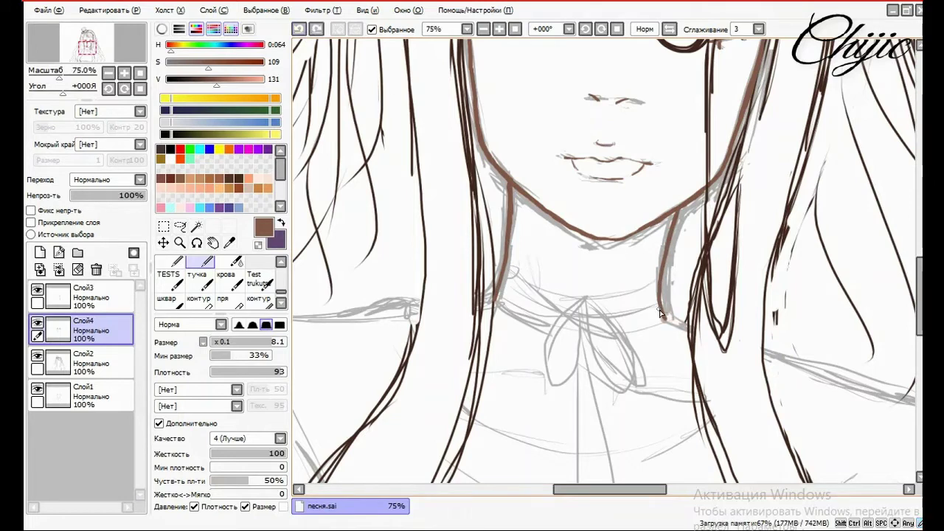
key(ctrl+y)
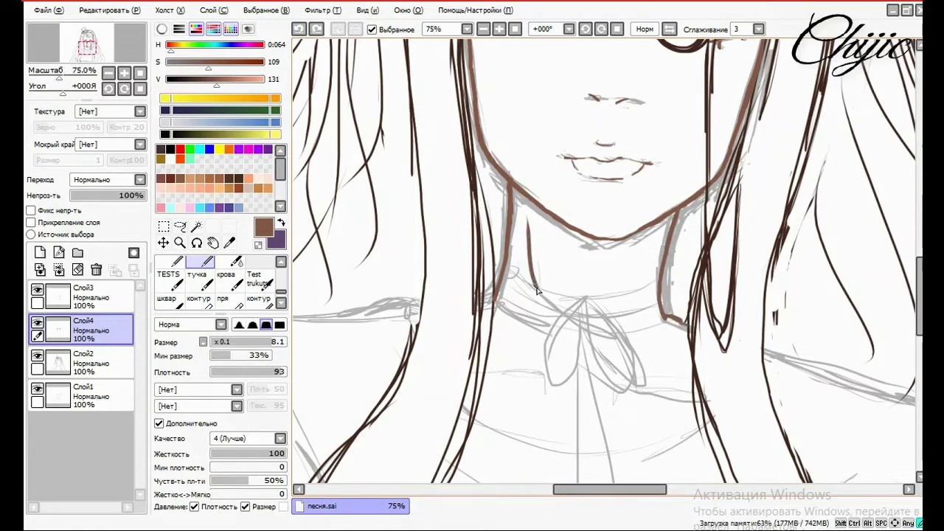
Ink thin inner neck lines and the two collarbone lines with the brush at size 5.4
key(ctrl+z)
drag(273, 341, 256, 341)
drag(527, 225, 537, 294)
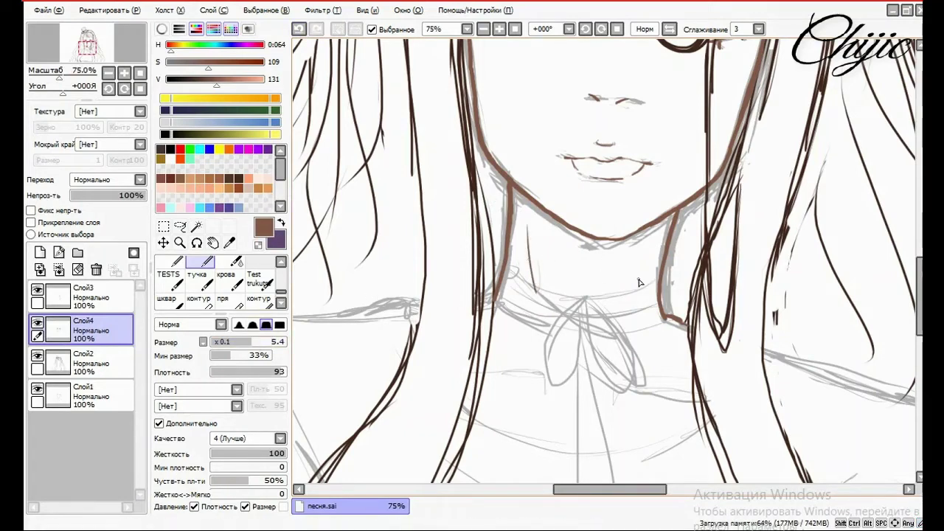
drag(646, 255, 632, 290)
click(299, 29)
drag(649, 247, 631, 290)
drag(546, 381, 486, 372)
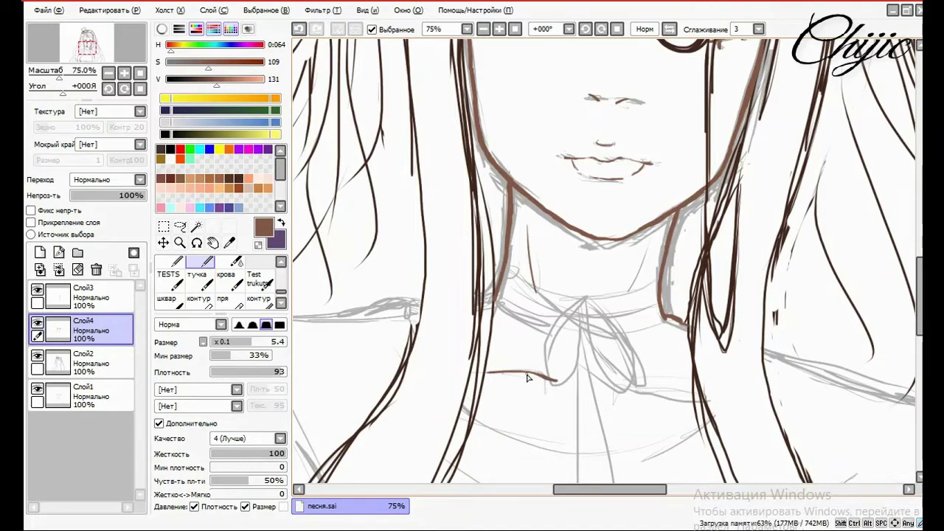
drag(606, 386, 693, 397)
Ink the brown vertical and crossing lacing lines beneath the bust at the canvas's lower edge
scroll(646, 366, down, 3)
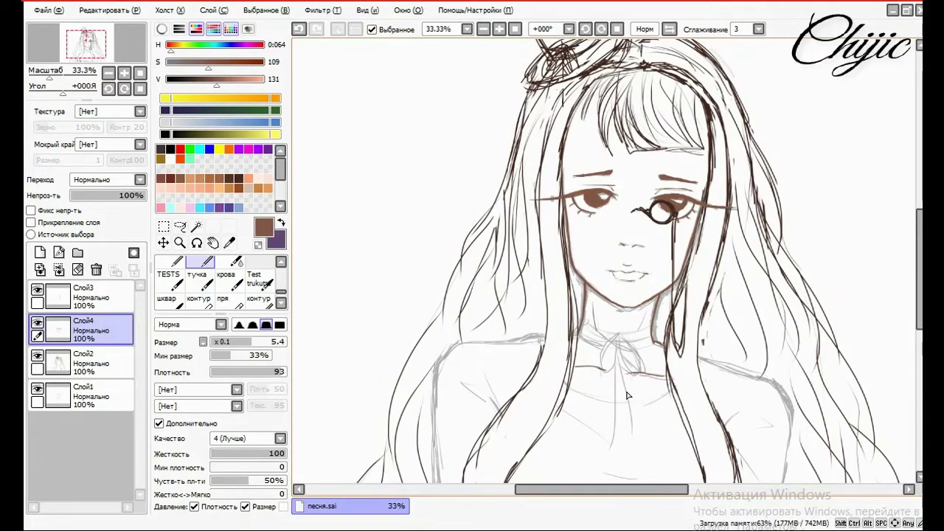
scroll(914, 293, down, 2)
scroll(914, 292, up, 2)
scroll(665, 429, down, 5)
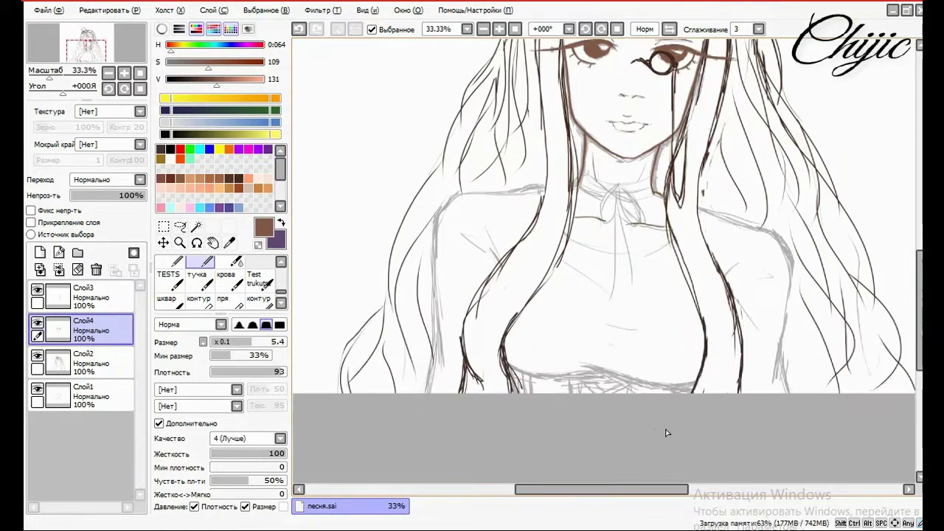
scroll(546, 396, up, 1)
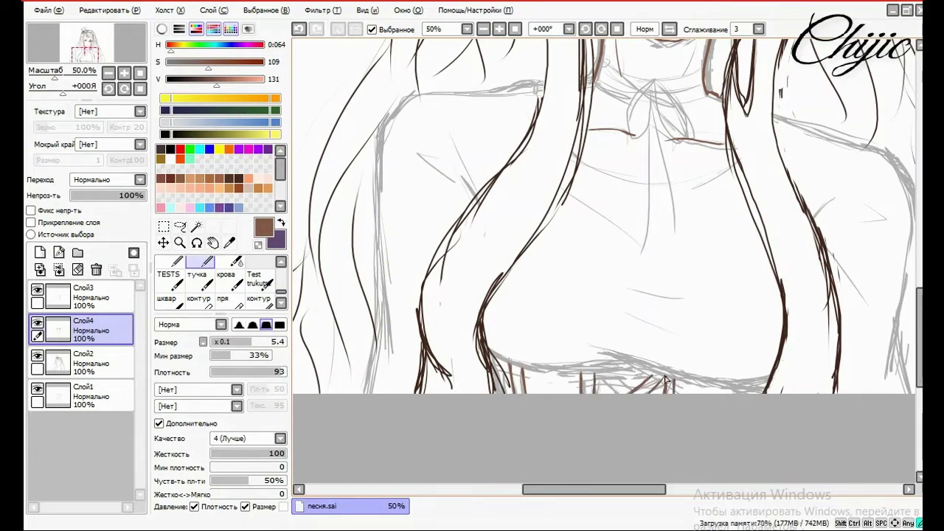
drag(670, 375, 649, 390)
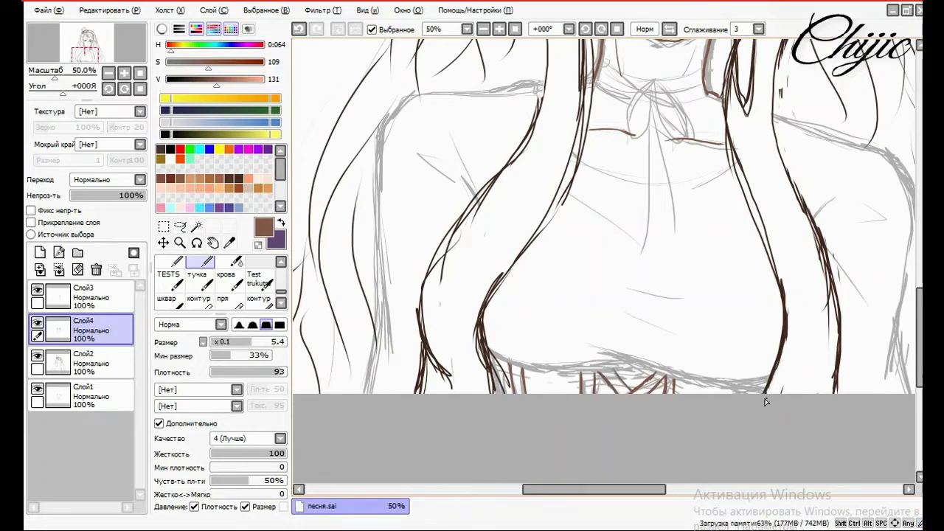
Add a new layer above Слой4 and set a greyish brown colour with saturation 022 and value 132
scroll(822, 264, down, 2)
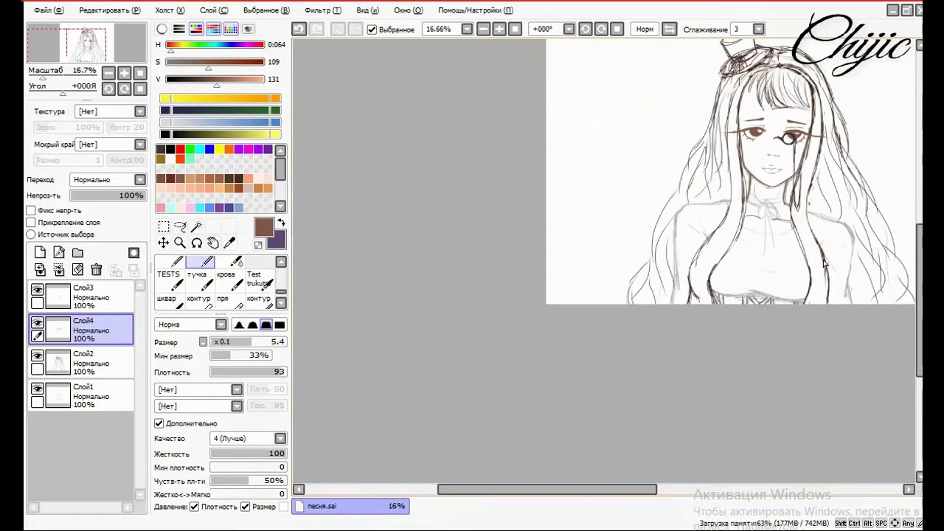
scroll(710, 374, up, 1)
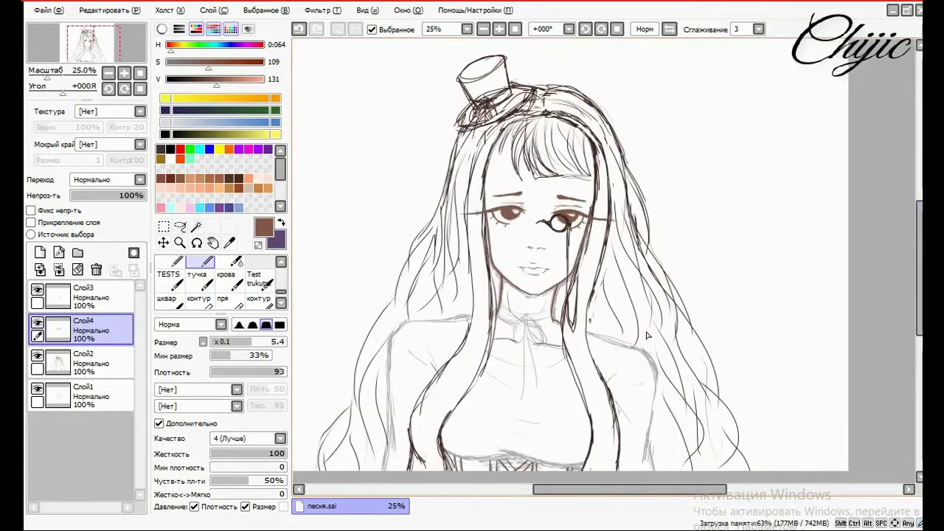
click(40, 252)
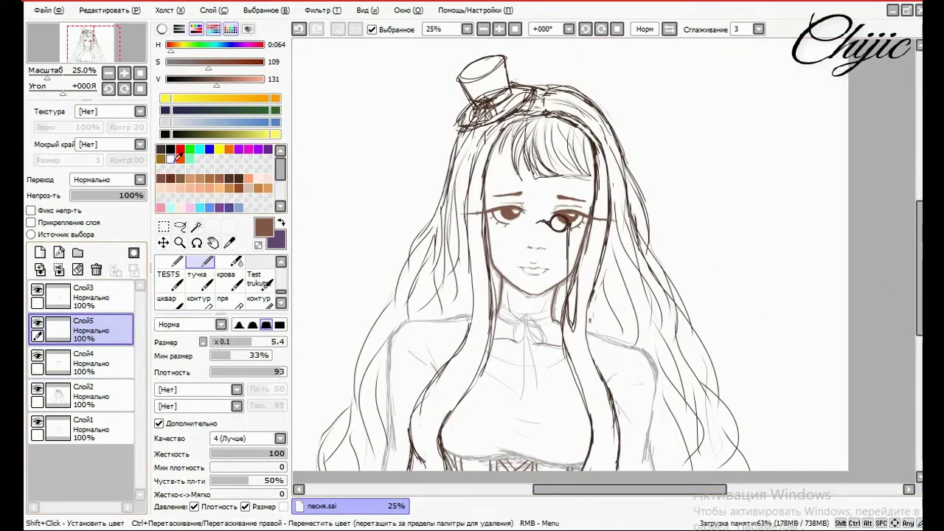
click(171, 149)
drag(240, 79, 225, 81)
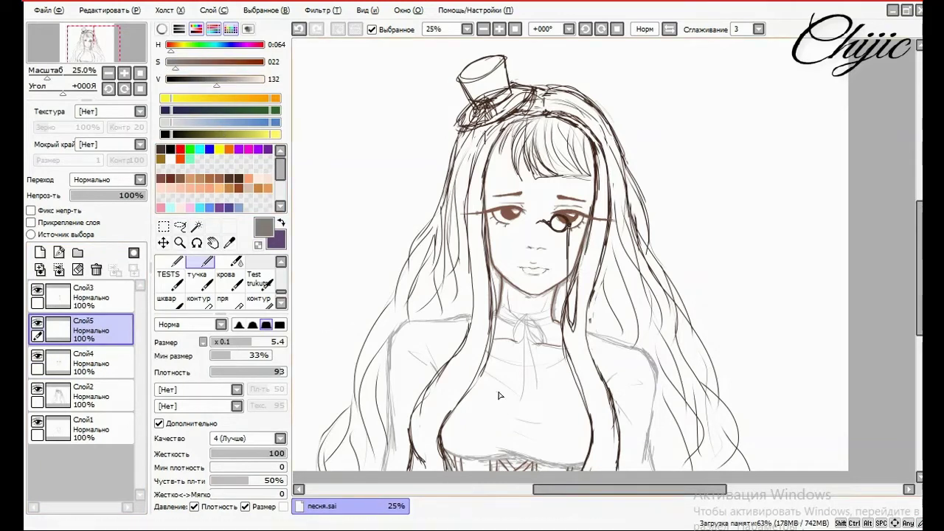
Ink the shoulder, outer sleeve outline and sleeve folds on the side opposite the monocle
scroll(486, 391, up, 1)
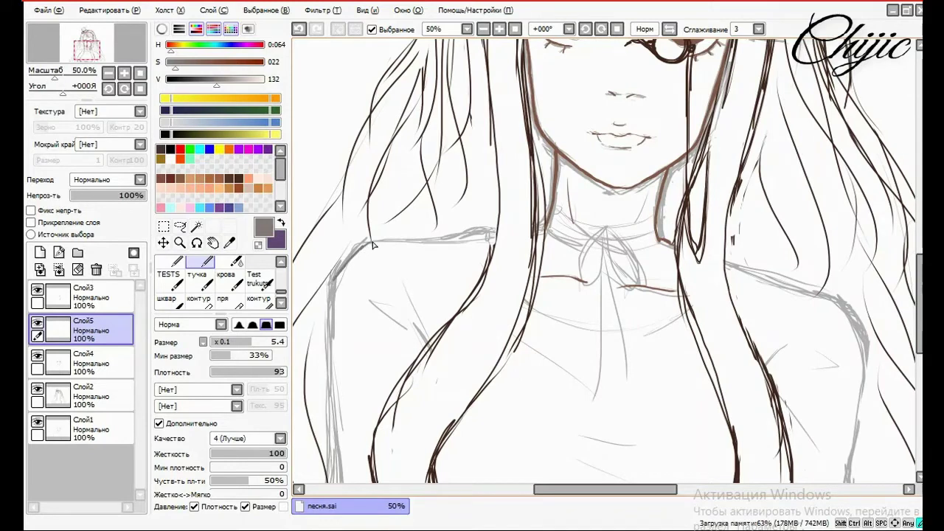
drag(373, 245, 493, 232)
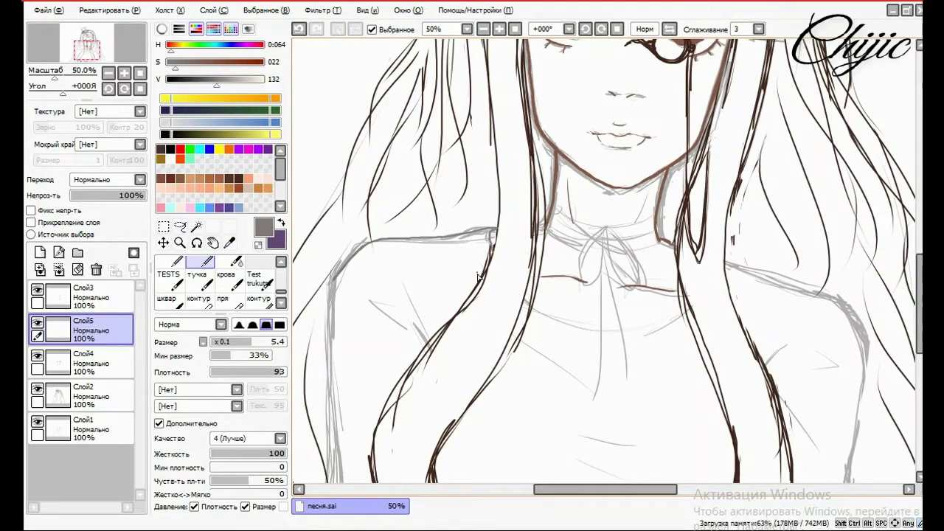
scroll(347, 151, down, 3)
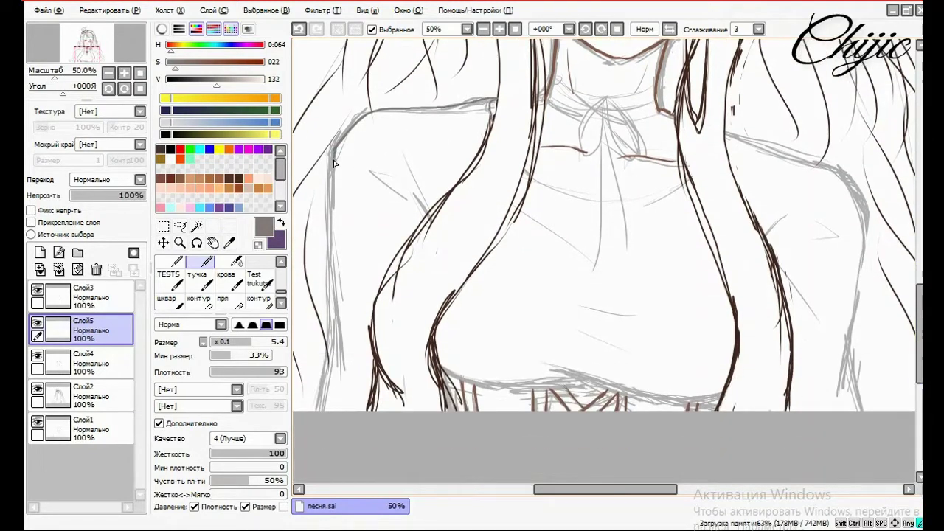
mouse_move(332, 175)
mouse_down()
mouse_move(337, 336)
mouse_move(321, 414)
mouse_up()
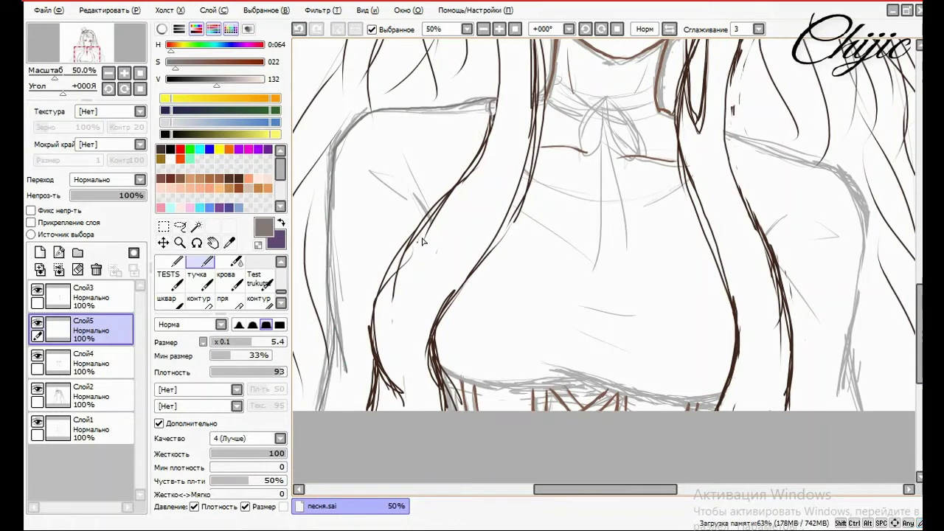
drag(372, 166, 405, 199)
drag(399, 145, 422, 209)
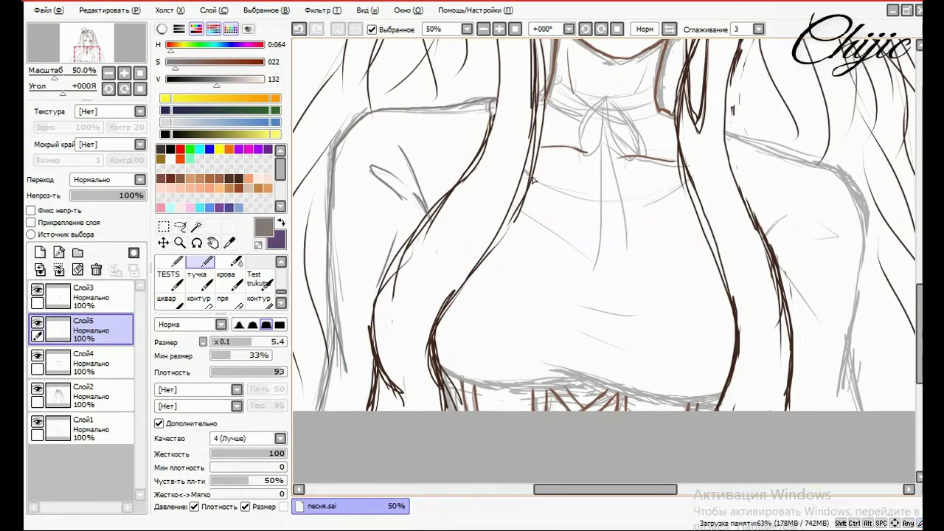
Ink the curved neckline across the chest and the diagonal fabric folds just below it
mouse_move(527, 174)
mouse_down()
mouse_move(544, 191)
mouse_move(606, 204)
mouse_move(685, 179)
mouse_up()
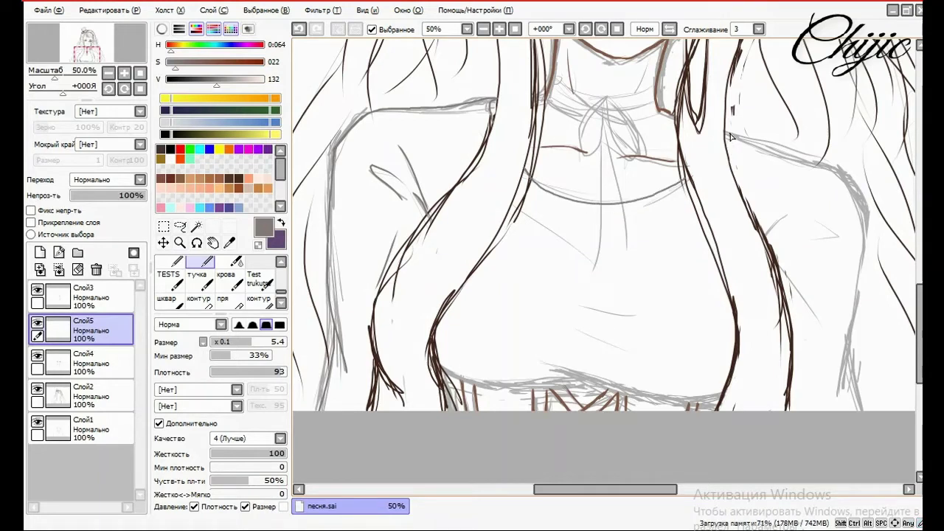
drag(525, 208, 583, 260)
key(ctrl+z)
drag(527, 204, 585, 260)
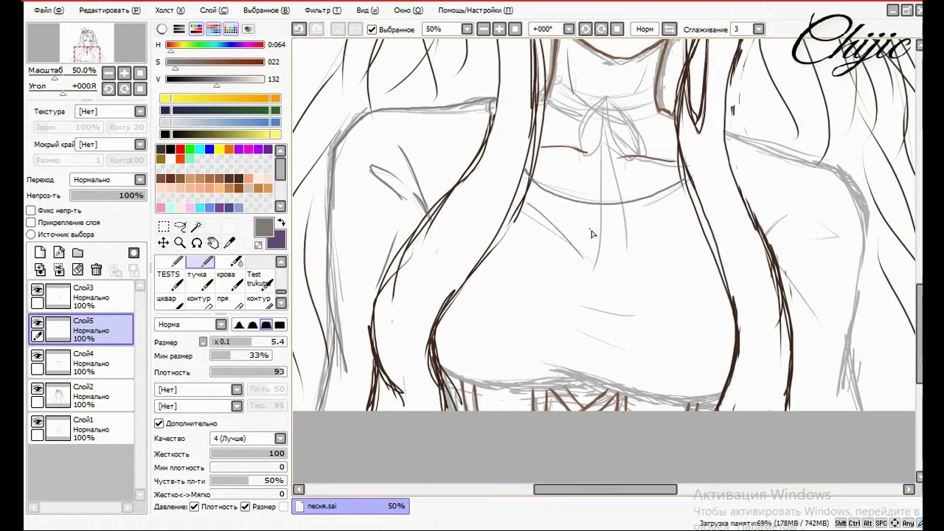
key(ctrl+z)
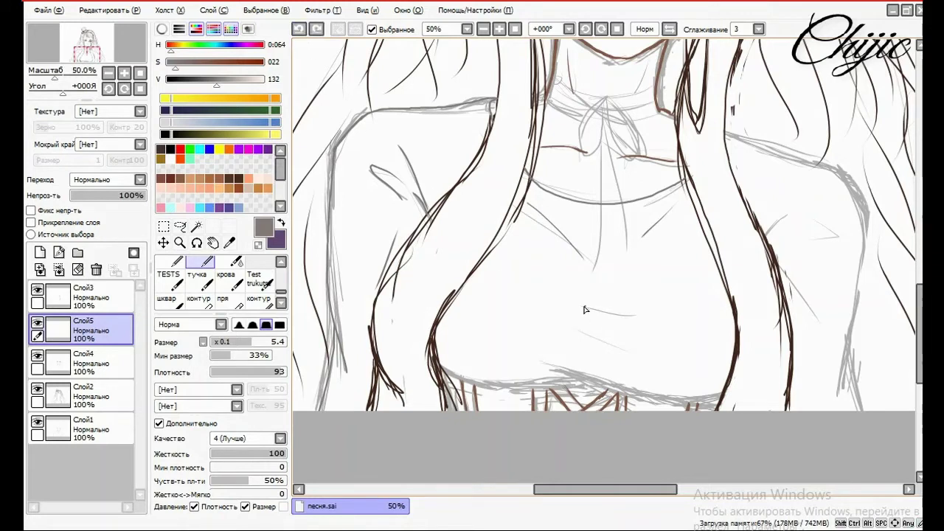
Ink two short fabric folds in the middle of the bodice
drag(586, 310, 633, 319)
drag(622, 352, 570, 330)
key(ctrl+z)
drag(624, 352, 582, 333)
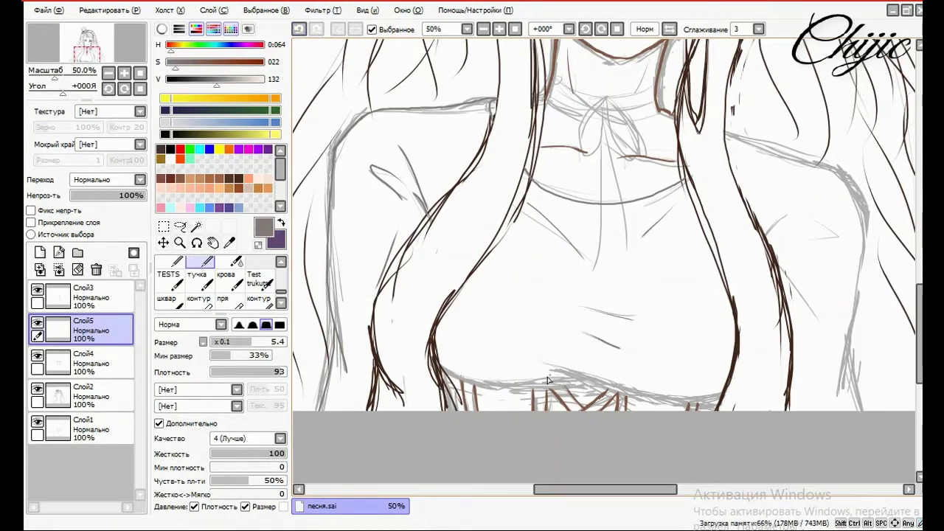
drag(747, 145, 846, 176)
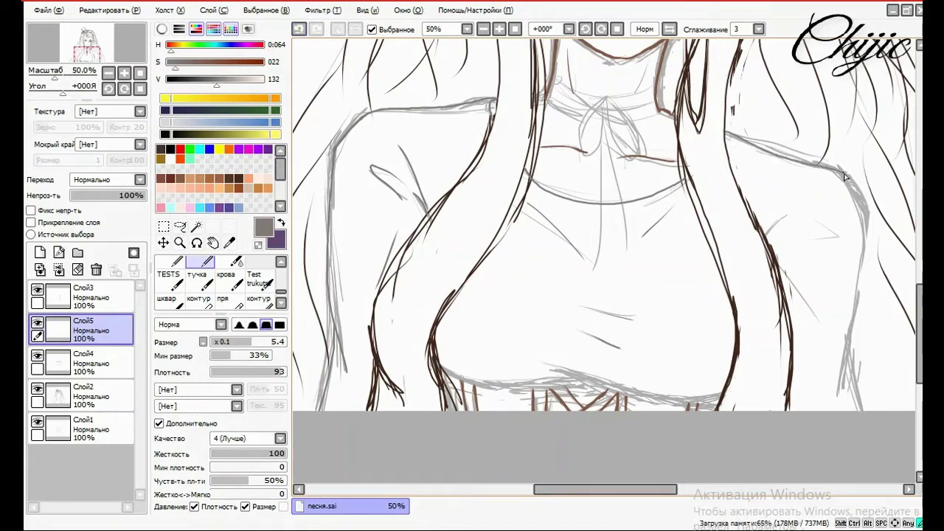
key(ctrl+z)
scroll(339, 52, down, 1)
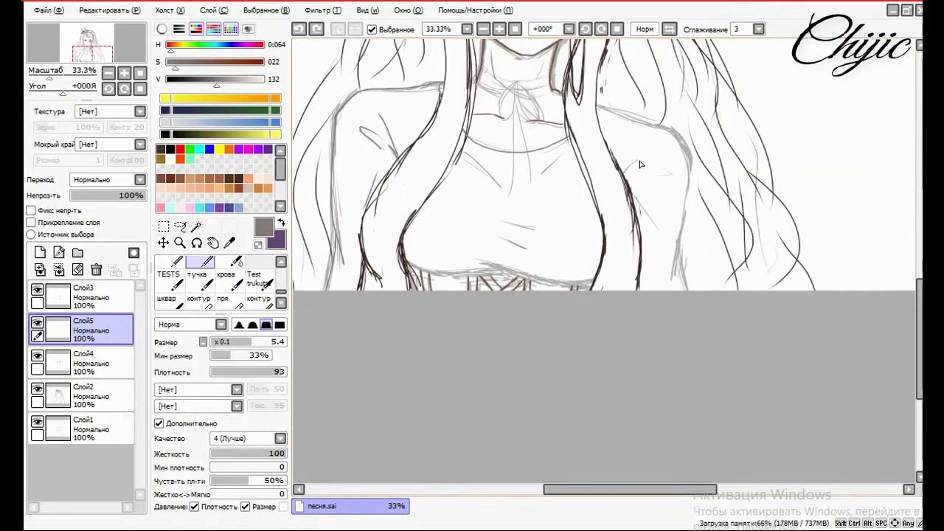
scroll(641, 164, up, 2)
scroll(651, 129, down, 1)
click(315, 29)
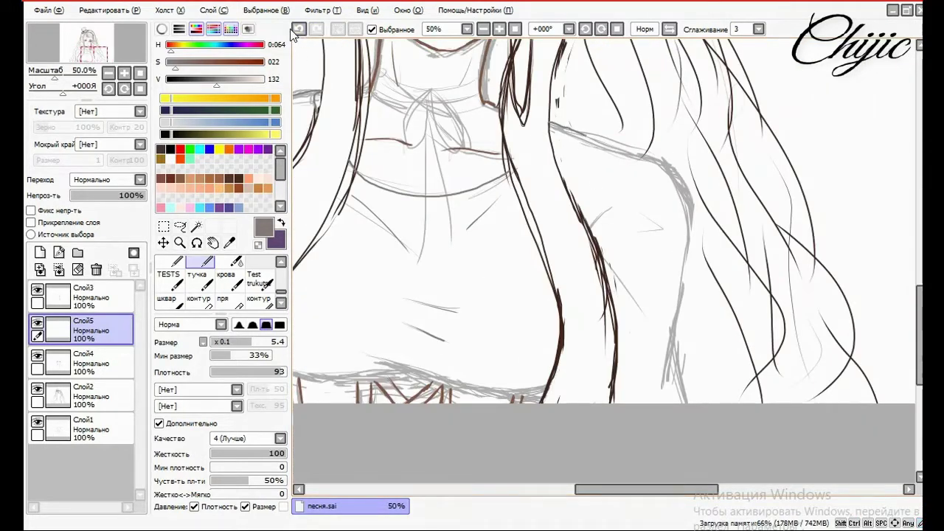
click(299, 29)
click(316, 29)
click(299, 29)
Ink the monocle-side sleeve outline down to the canvas edge, the curved armpit fold and the shoulder line
drag(685, 203, 693, 233)
key(ctrl+z)
mouse_move(664, 165)
mouse_down()
mouse_move(680, 186)
mouse_move(668, 402)
mouse_up()
drag(684, 336, 689, 403)
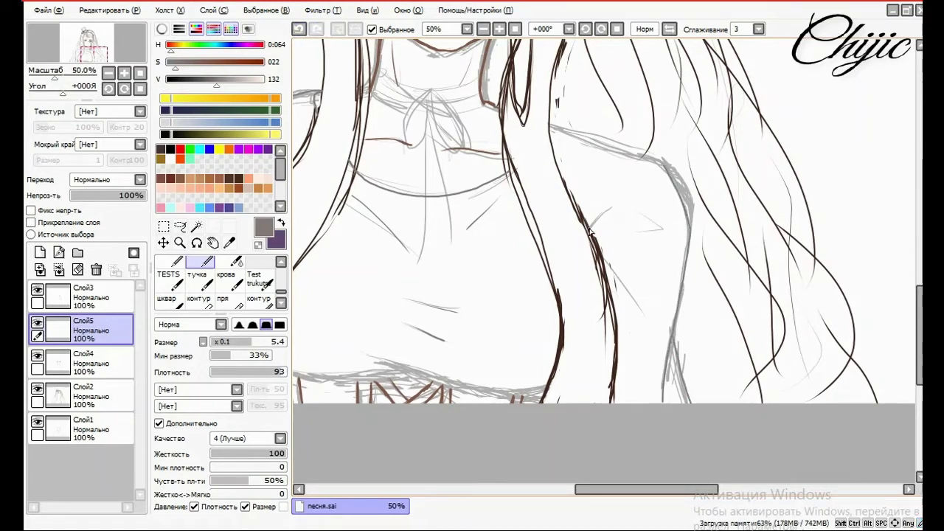
key(ctrl+z)
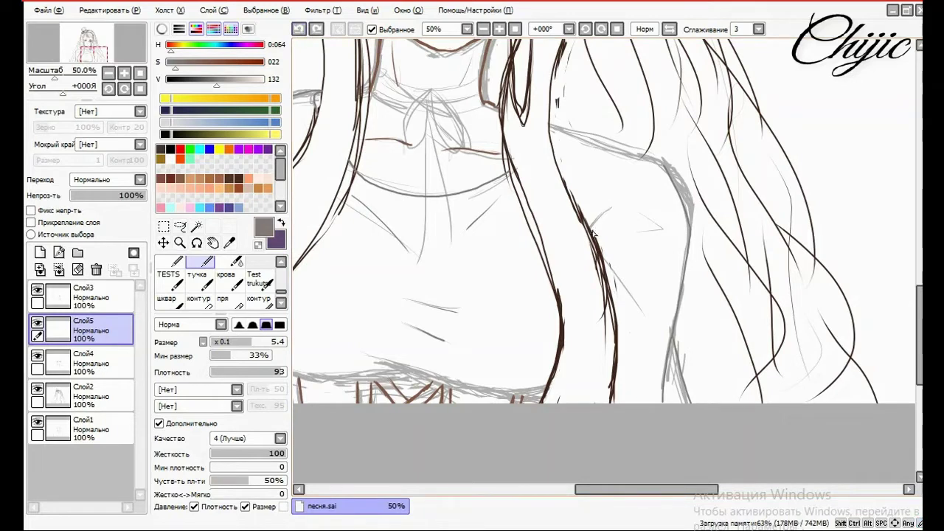
drag(633, 205, 592, 222)
key(ctrl+z)
drag(549, 127, 607, 150)
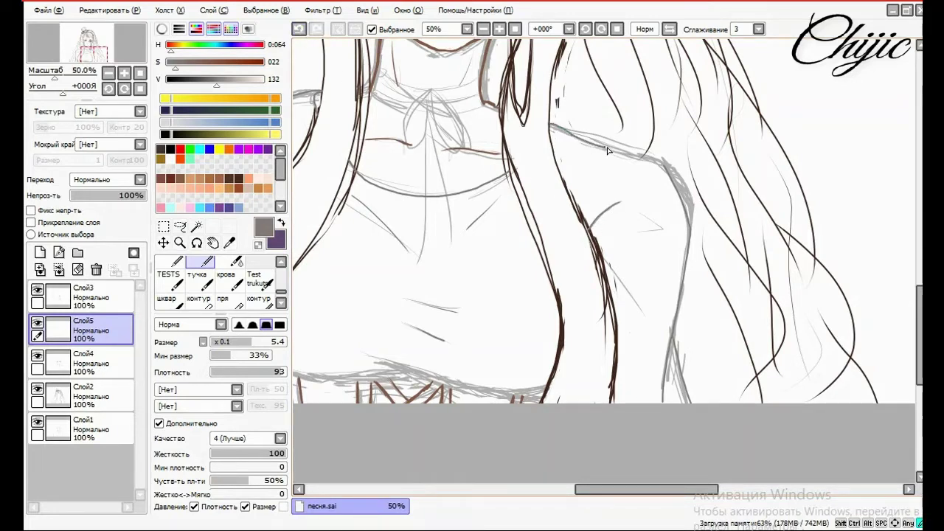
Ink the small fold lines on the monocle-side sleeve, undoing the unwanted strokes
drag(607, 262, 638, 318)
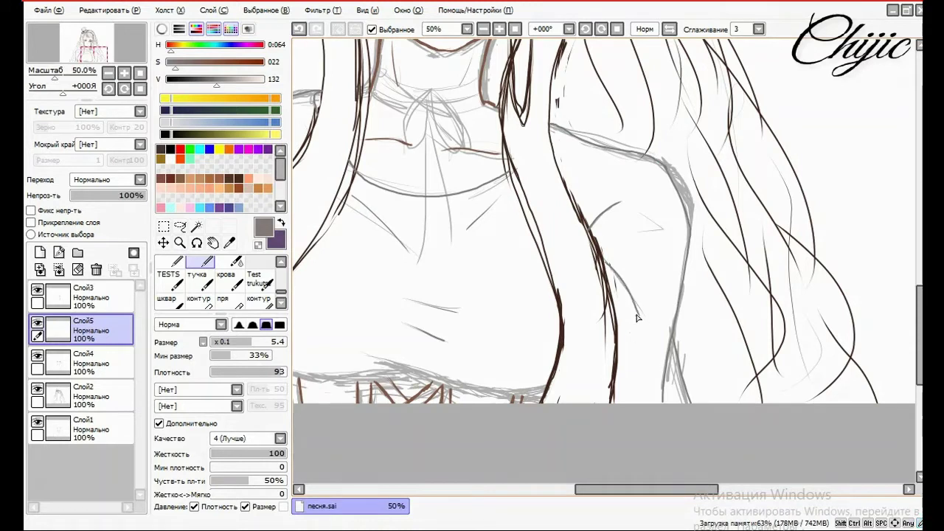
click(298, 28)
mouse_move(666, 200)
mouse_down()
mouse_move(640, 228)
mouse_move(601, 208)
mouse_move(624, 218)
mouse_move(615, 212)
mouse_up()
click(300, 29)
click(299, 29)
key(ctrl+z)
key(ctrl+z)
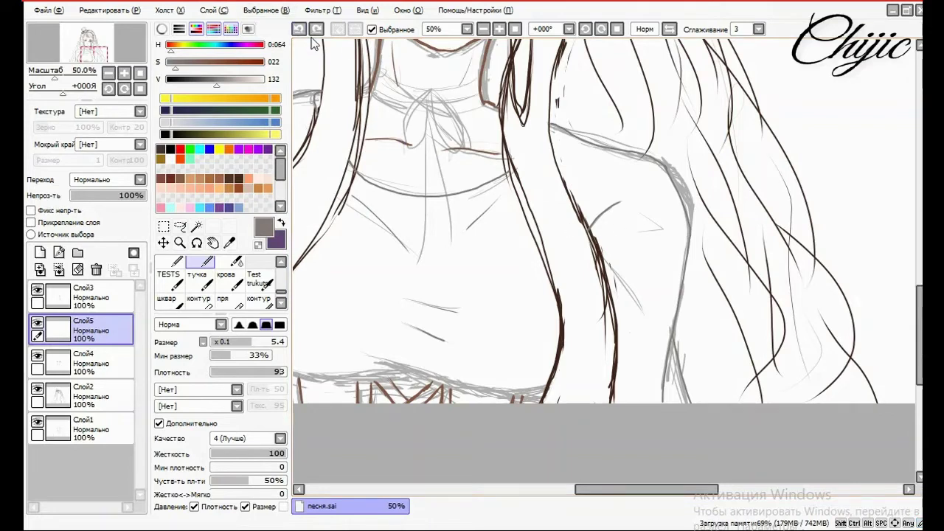
mouse_move(648, 206)
mouse_down()
mouse_move(611, 227)
mouse_move(633, 231)
mouse_up()
key(ctrl+z)
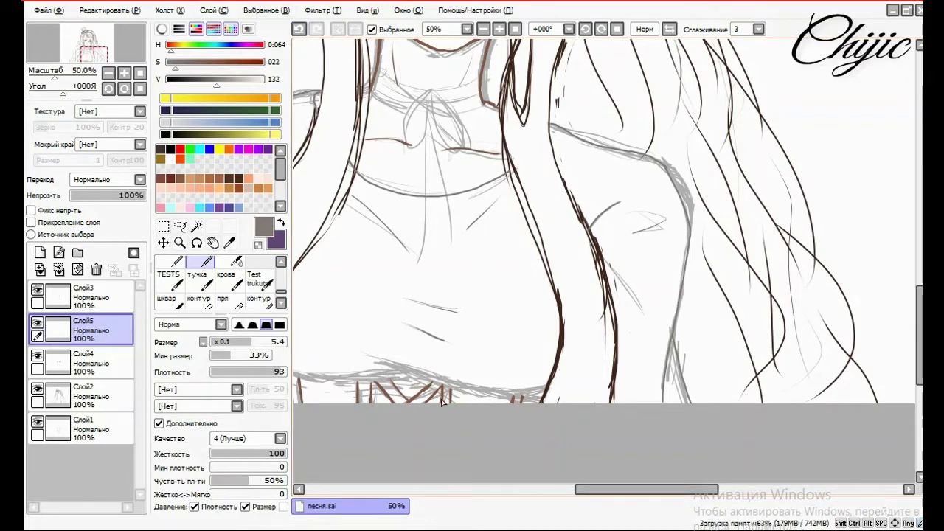
Rotate the canvas to -090° for inking the bodice's lower edge, and hide sketch layer Слой1
scroll(443, 402, up, 3)
click(109, 89)
click(108, 89)
click(108, 89)
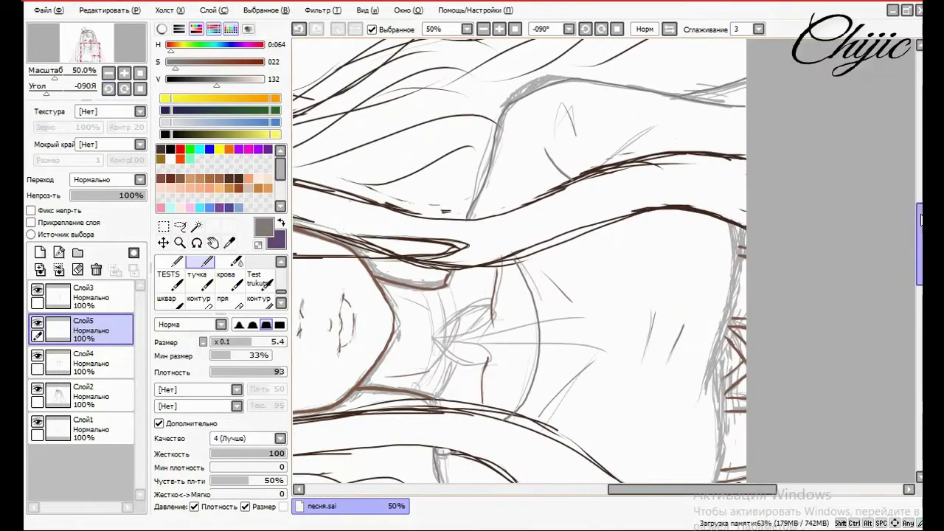
scroll(920, 220, down, 3)
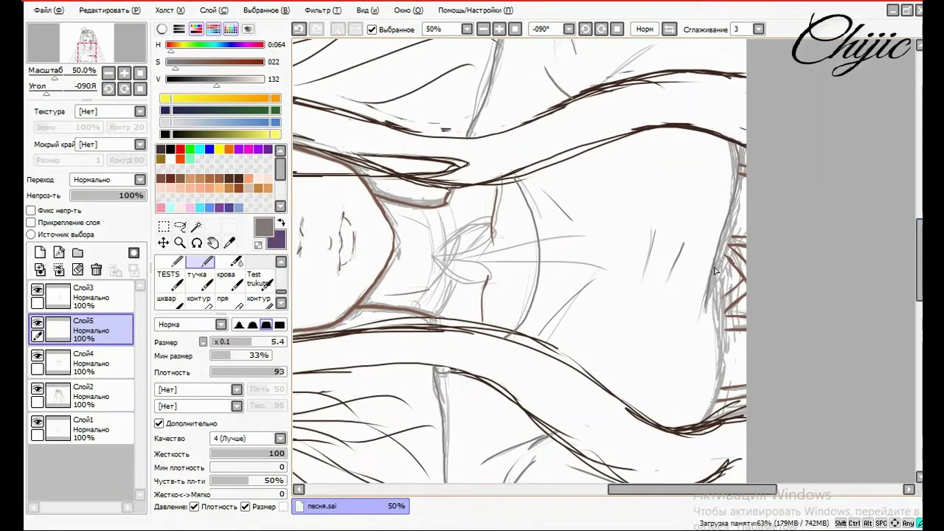
click(36, 421)
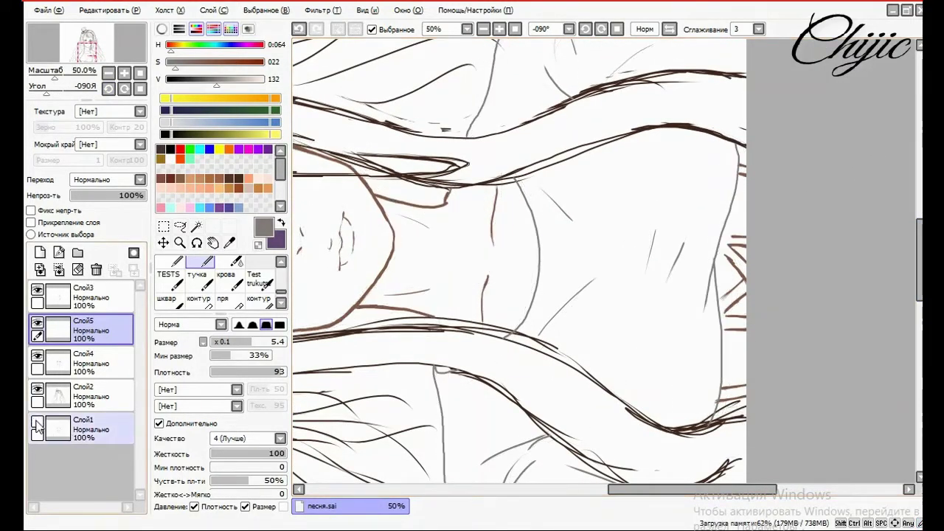
Retrace the bodice's lower edge against sketch layer Слой1, hide that layer and return the canvas rotation to 000°
click(36, 422)
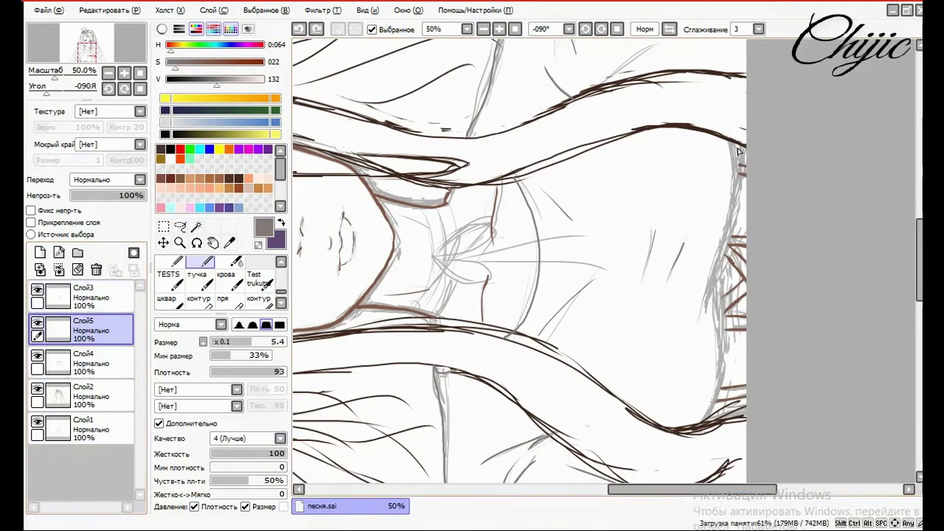
mouse_move(732, 221)
mouse_down()
mouse_move(707, 311)
mouse_move(716, 261)
mouse_move(722, 349)
mouse_move(700, 434)
mouse_up()
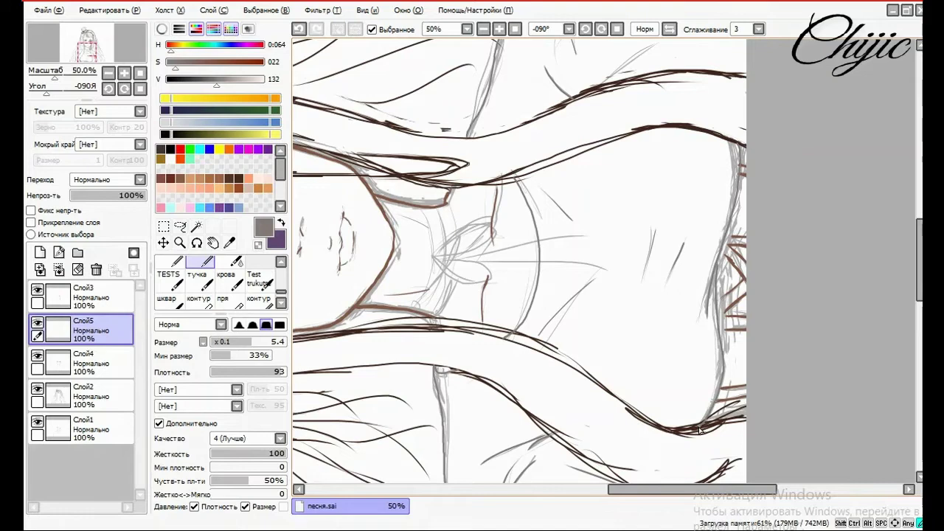
click(36, 421)
key(End)
key(ctrl+minus)
key(ctrl+minus)
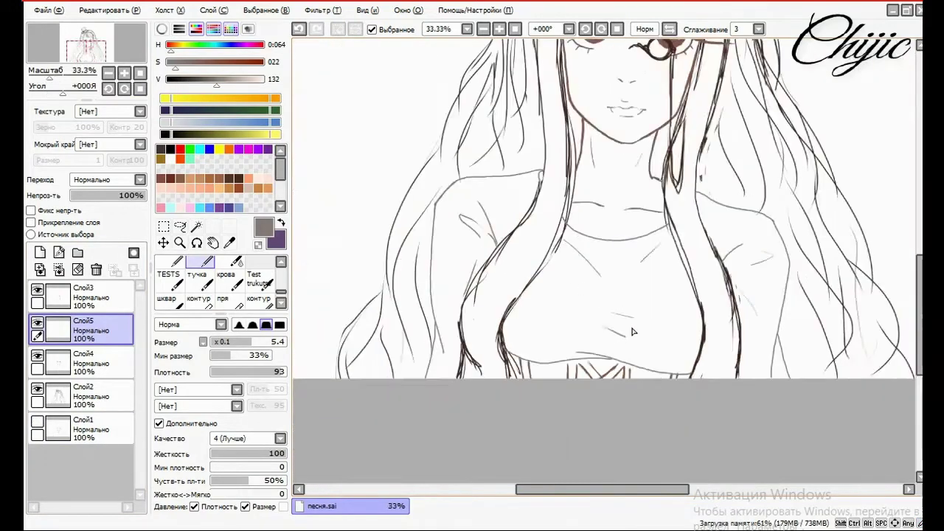
drag(678, 491, 695, 491)
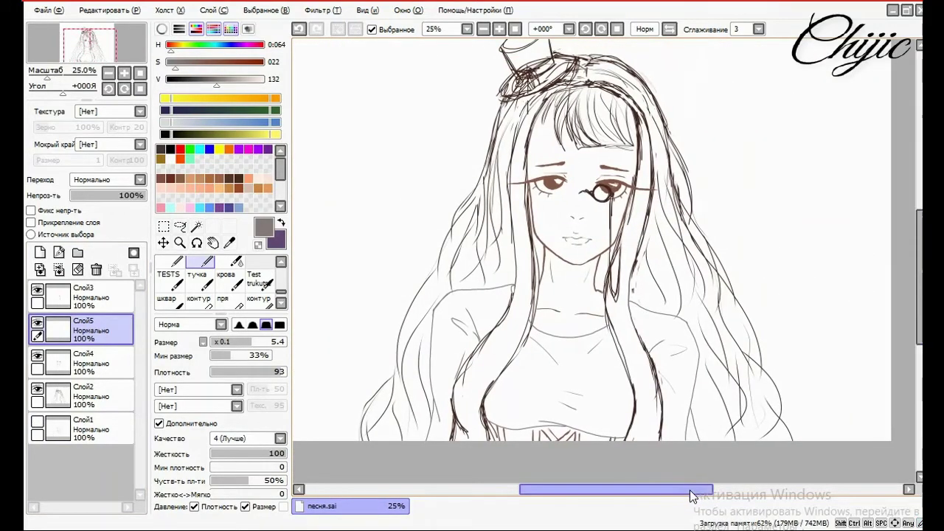
Touch up the monocle-side shoulder curve against sketch layer Слой1, switch to the hard eraser and hide the sketch
click(36, 421)
scroll(699, 326, up, 3)
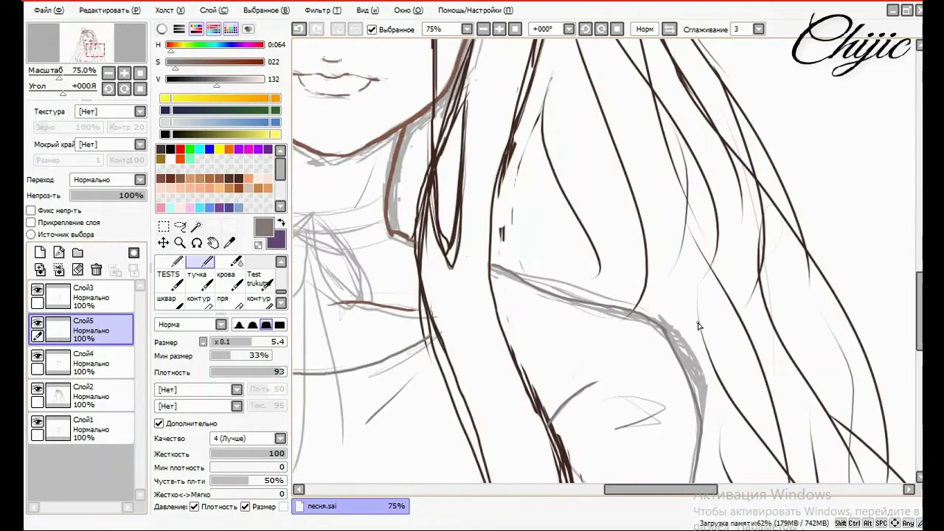
drag(674, 337, 692, 371)
key(e)
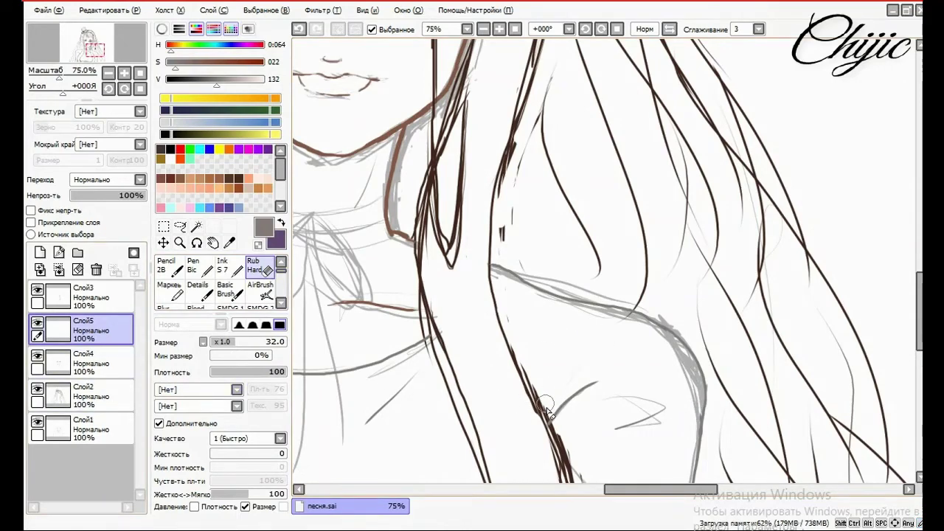
scroll(487, 414, down, 3)
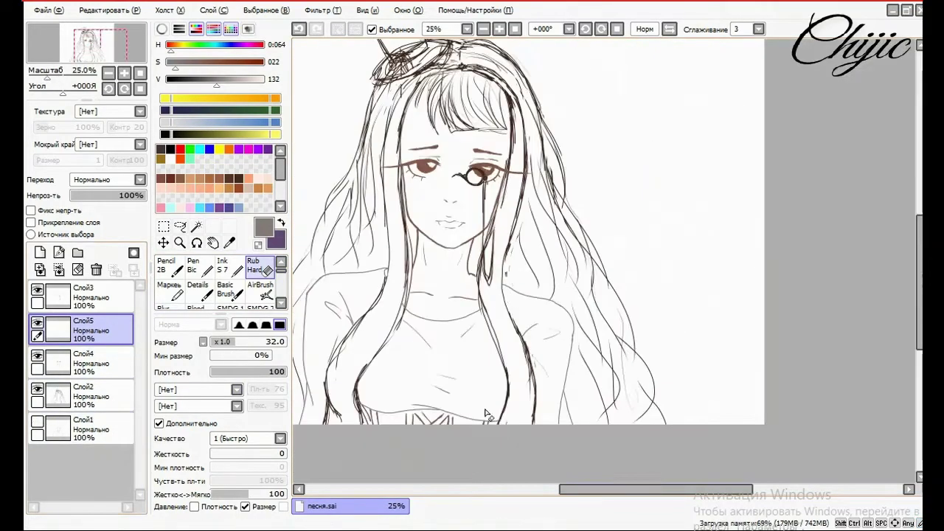
Activate layer Слой4 and store the grey clothing line colour in an empty palette swatch
scroll(486, 415, left, 3)
scroll(582, 264, up, 1)
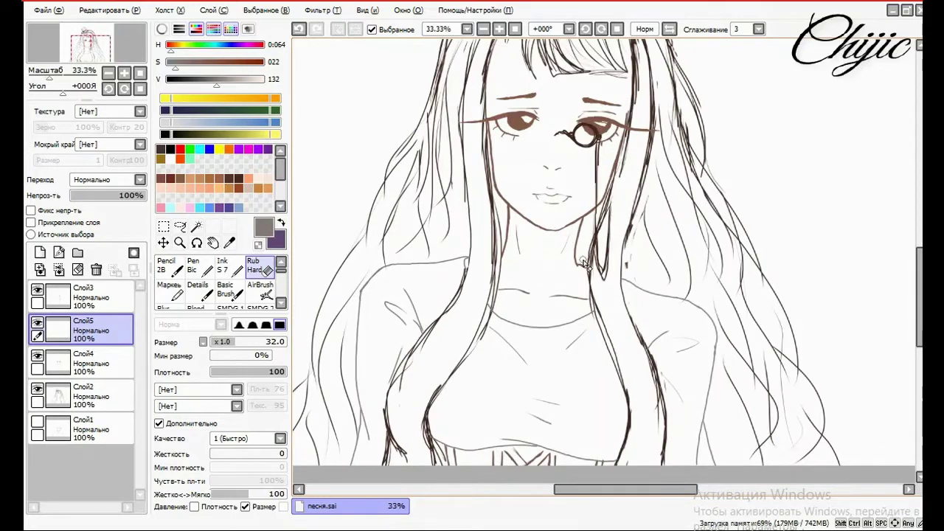
scroll(583, 264, up, 2)
click(88, 362)
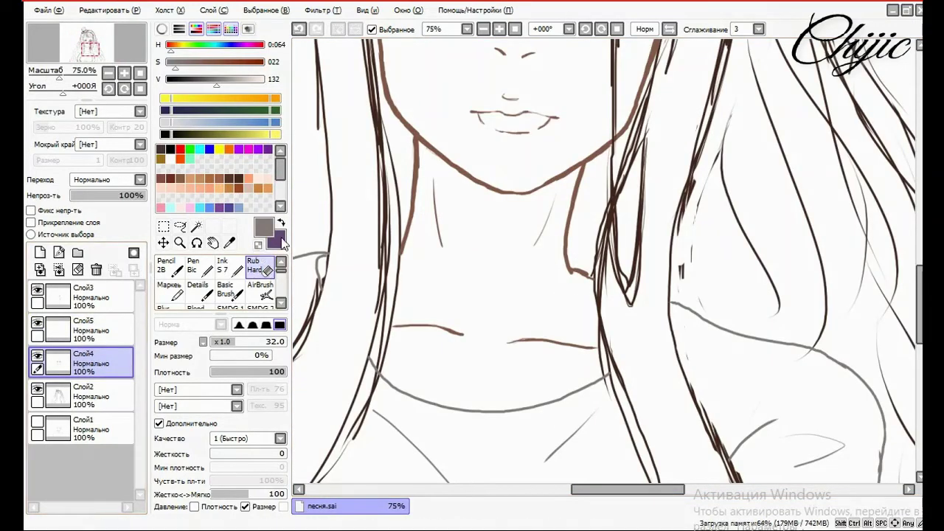
click(282, 191)
right_click(200, 197)
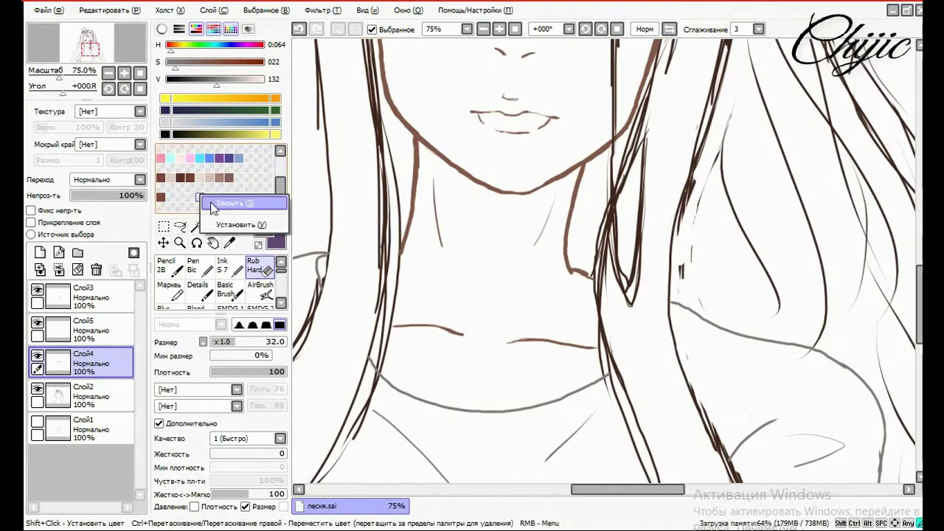
click(212, 204)
Sample the brown from the girl's inked eye and store it in the swatch beside the saved grey
click(229, 242)
scroll(901, 144, down, 2)
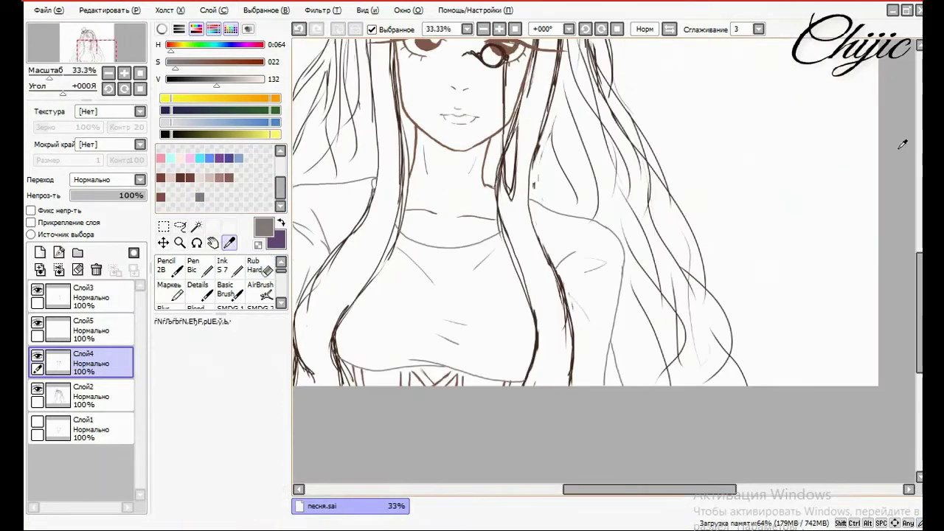
scroll(457, 111, up, 3)
click(417, 173)
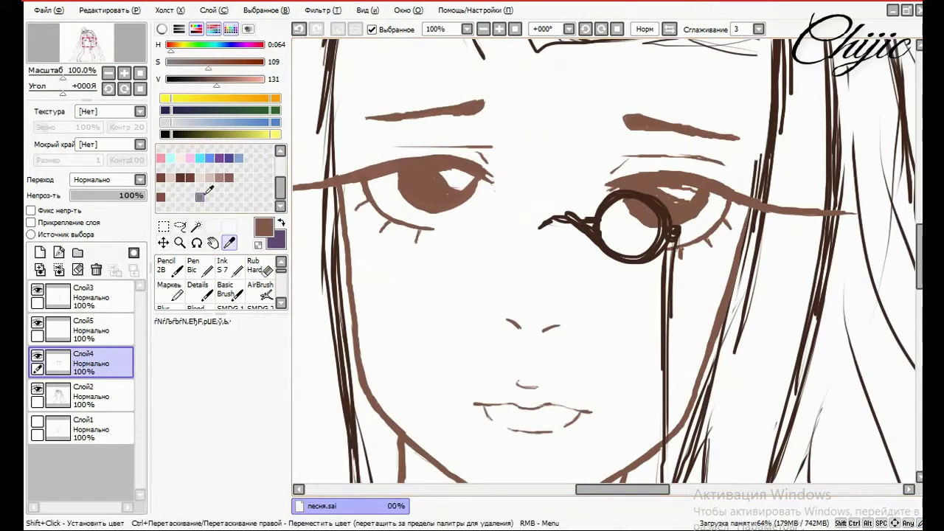
right_click(209, 193)
click(225, 231)
scroll(605, 258, down, 2)
scroll(605, 259, down, 5)
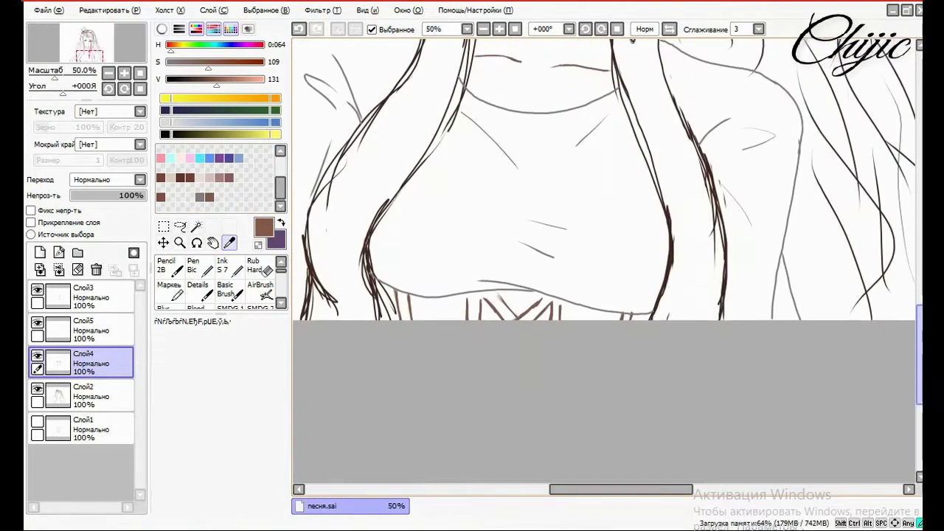
scroll(605, 259, up, 3)
scroll(282, 289, down, 3)
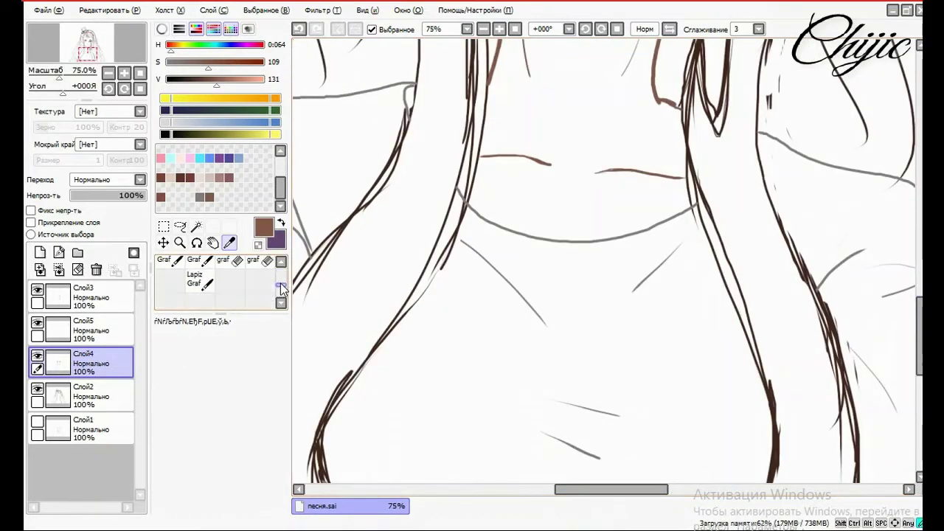
key(n)
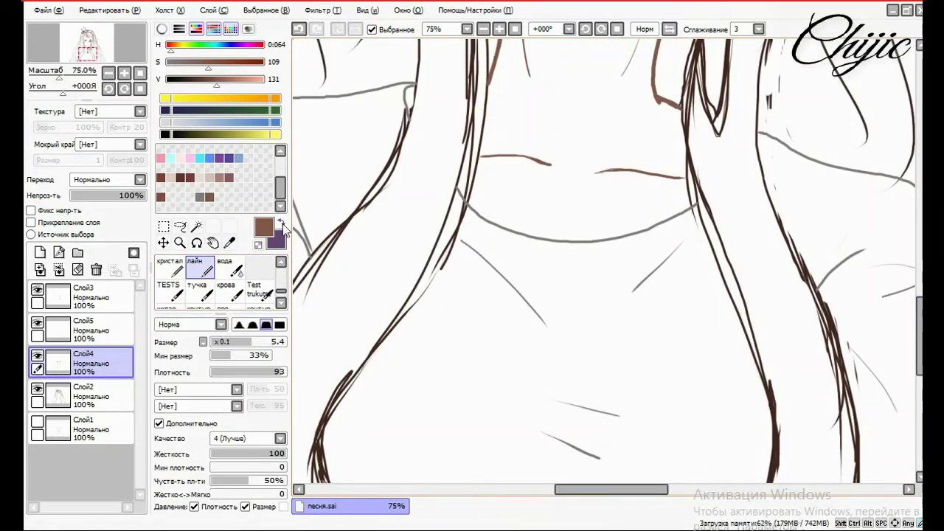
key(e)
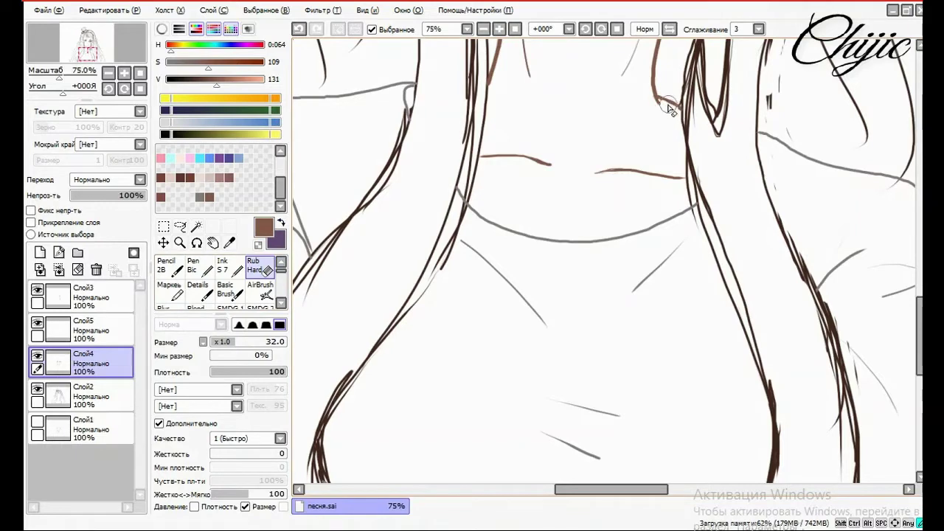
scroll(214, 272, down, 3)
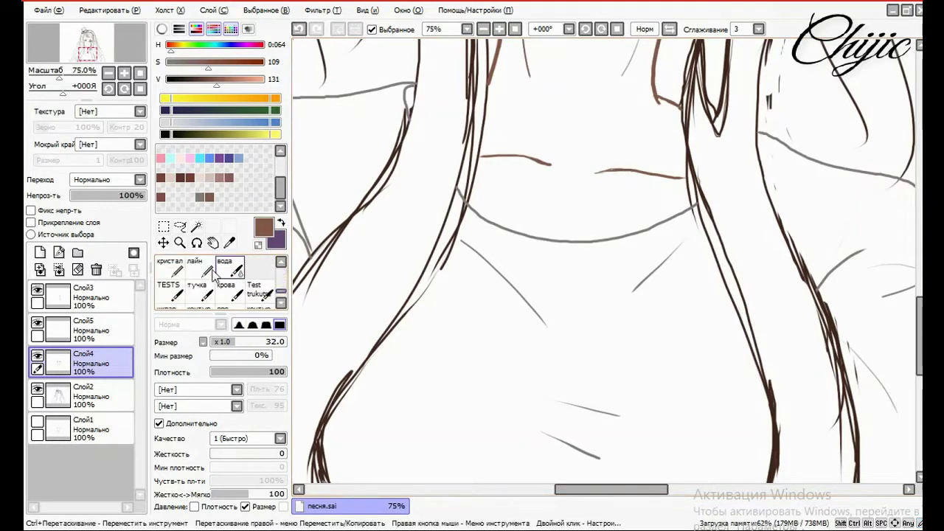
click(212, 268)
Erase the stray overlap on the monocle-side sleeve outline on layer Слой5 with the hard eraser
scroll(473, 244, down, 3)
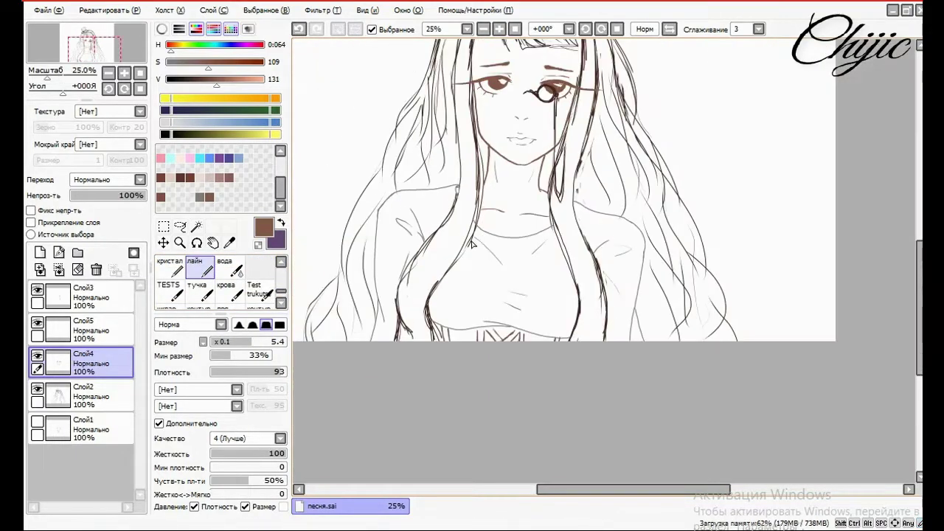
scroll(487, 256, up, 3)
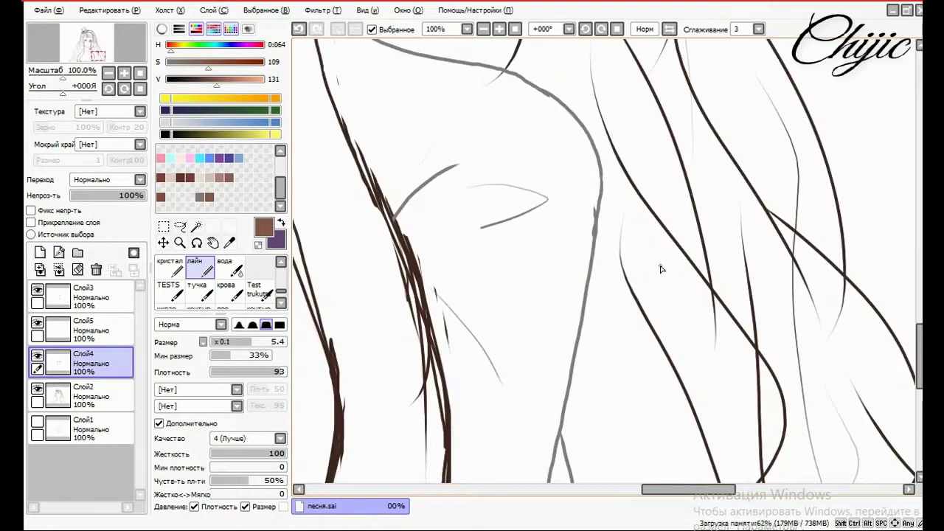
scroll(272, 278, up, 3)
click(261, 267)
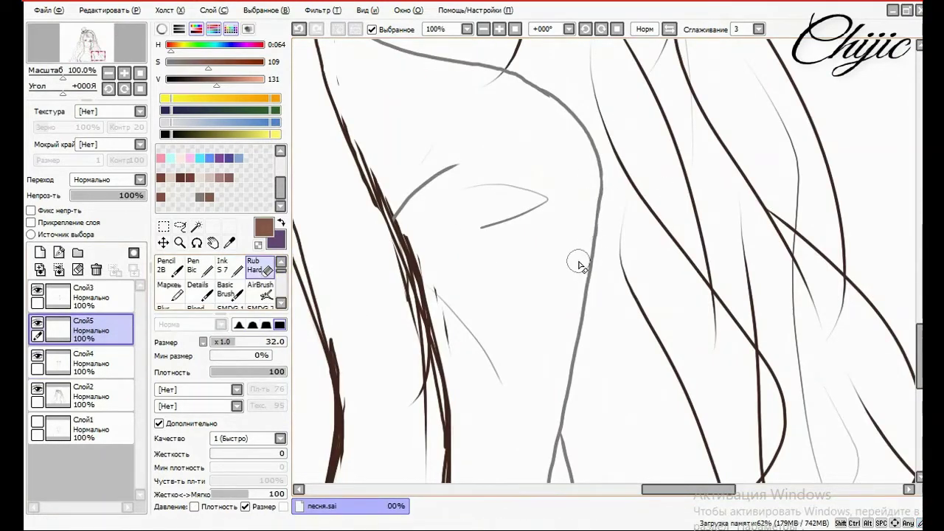
Examine the inked drawing as a whole, from the top hat down to the bodice and sleeves
scroll(573, 261, down, 4)
scroll(921, 264, up, 2)
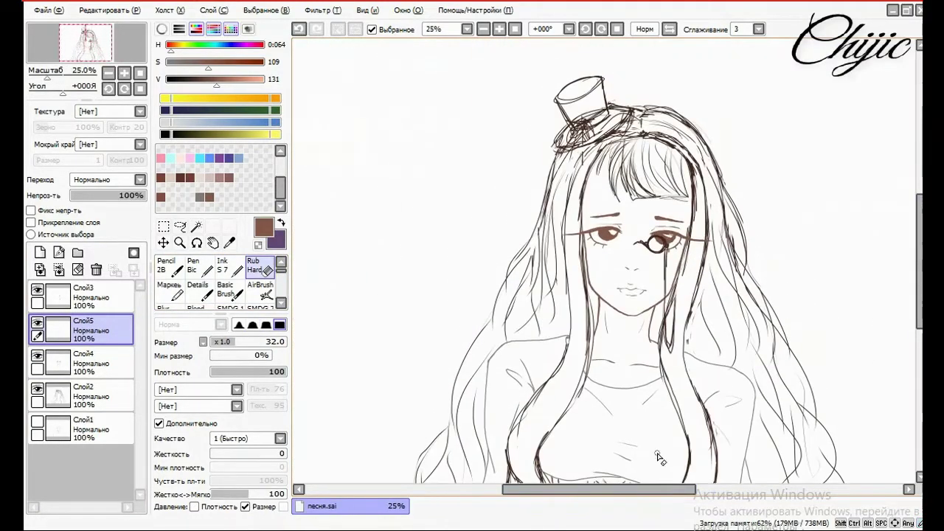
scroll(659, 427, right, 3)
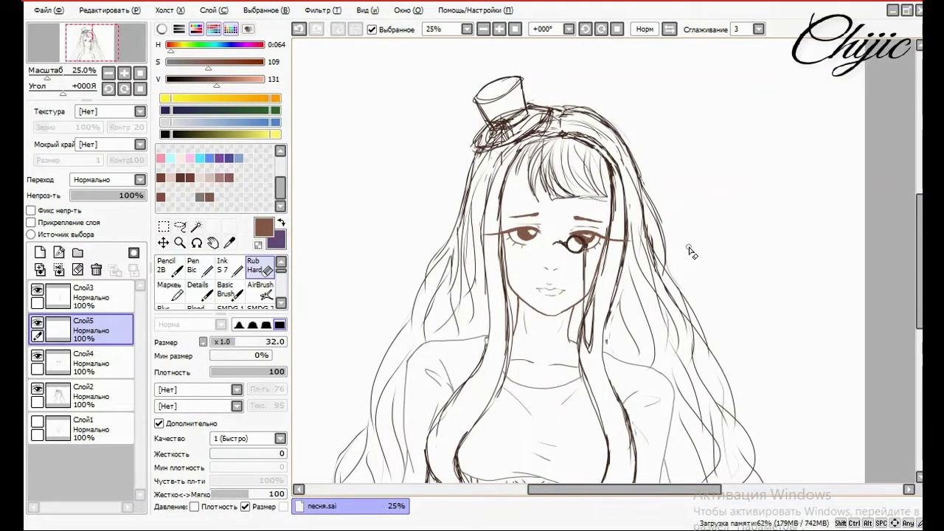
scroll(687, 249, down, 1)
scroll(558, 250, up, 1)
scroll(558, 251, up, 1)
scroll(921, 255, down, 2)
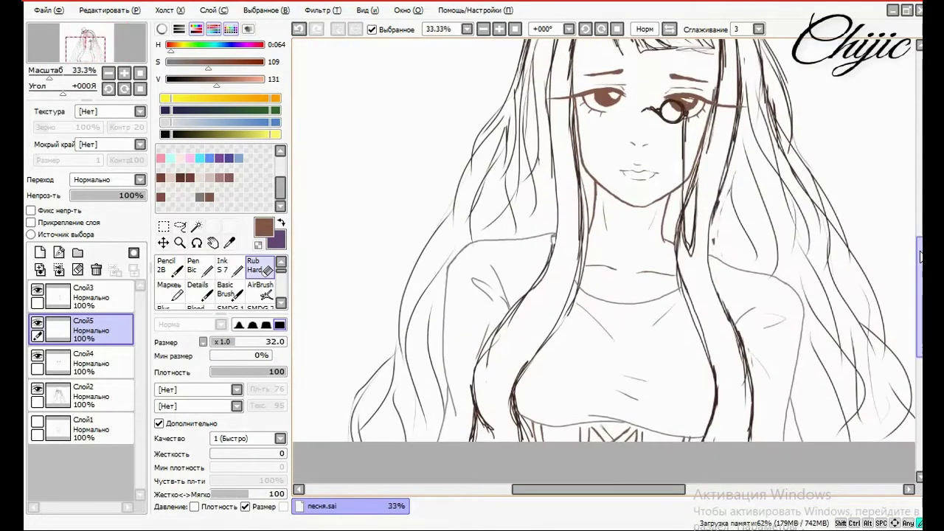
scroll(922, 255, up, 1)
scroll(921, 256, down, 2)
scroll(921, 255, up, 3)
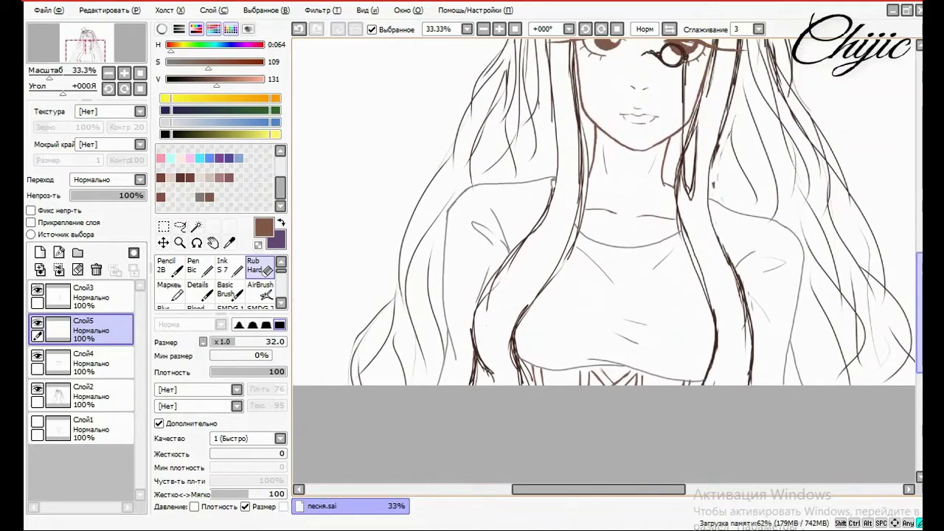
scroll(922, 255, up, 1)
scroll(921, 255, down, 1)
scroll(922, 255, up, 1)
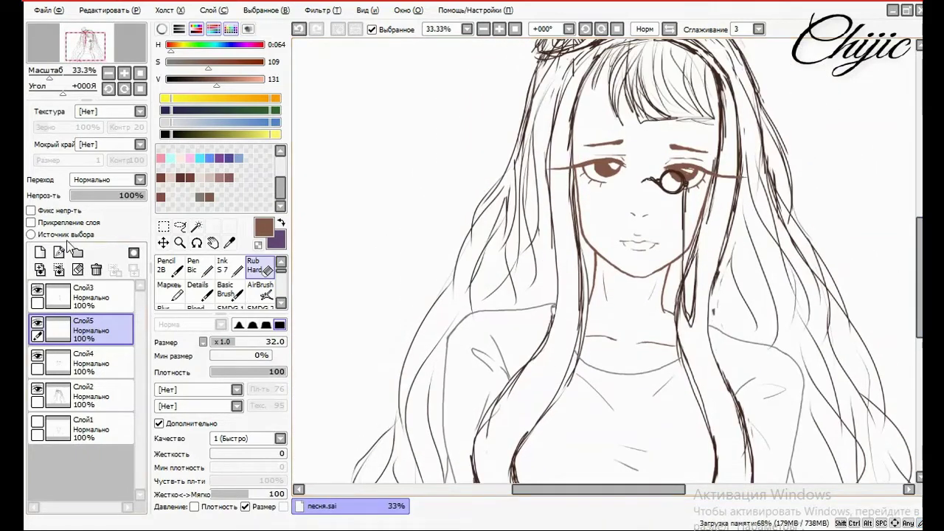
Add a new layer above Слой5, darken the brown to a brightness of 056 and show sketch layer Слой1
click(41, 253)
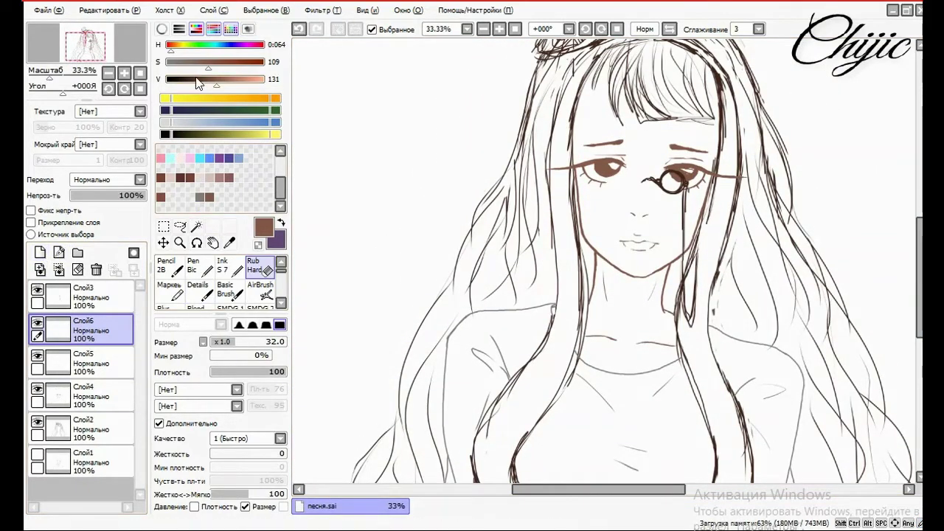
click(189, 79)
scroll(650, 322, up, 3)
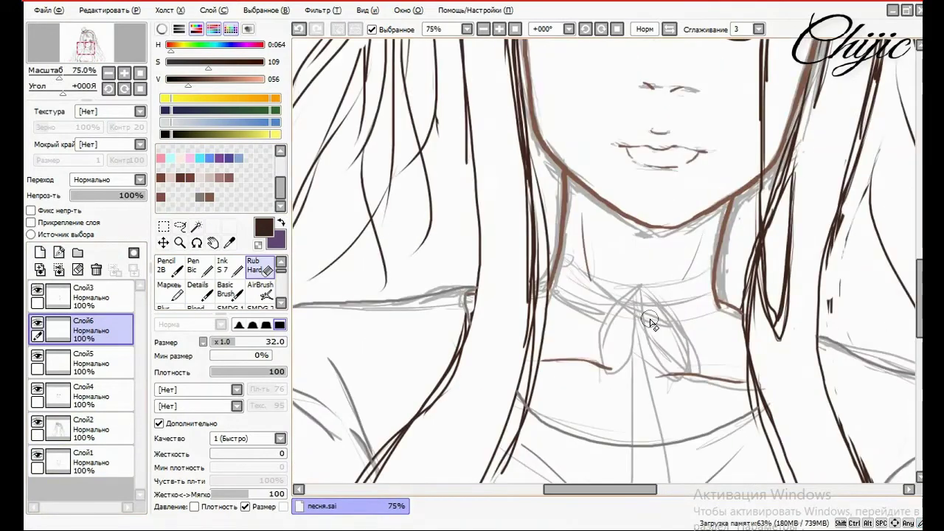
Select the лайн brush and rotate the canvas to -090° for inking the neck ribbon and bow
drag(281, 269, 279, 289)
click(198, 277)
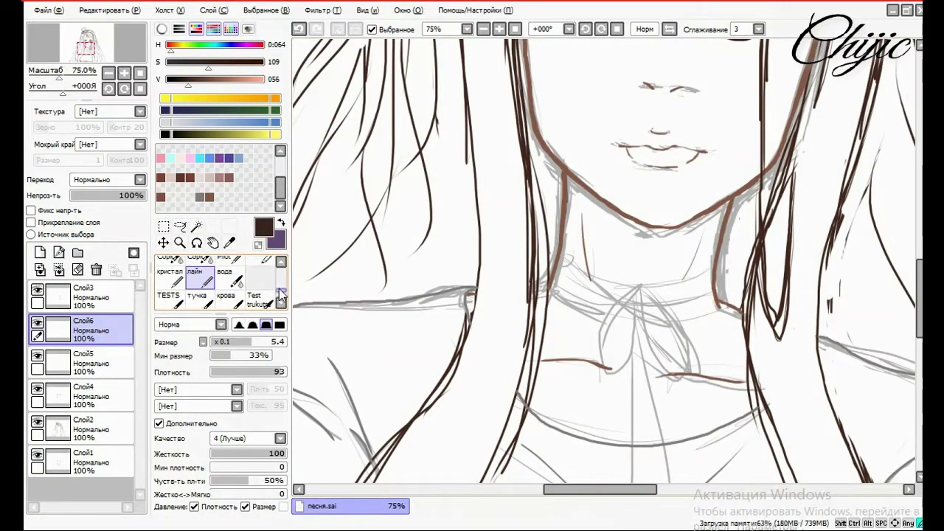
click(107, 87)
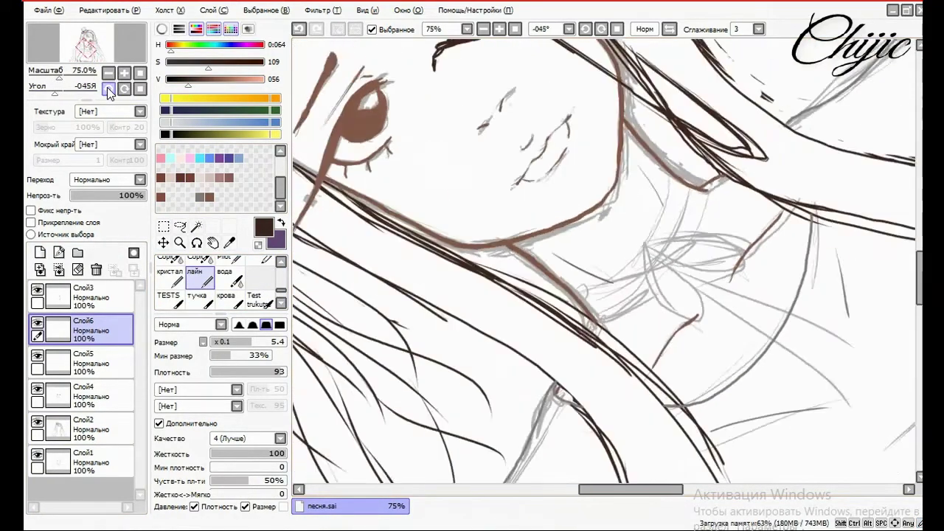
click(107, 88)
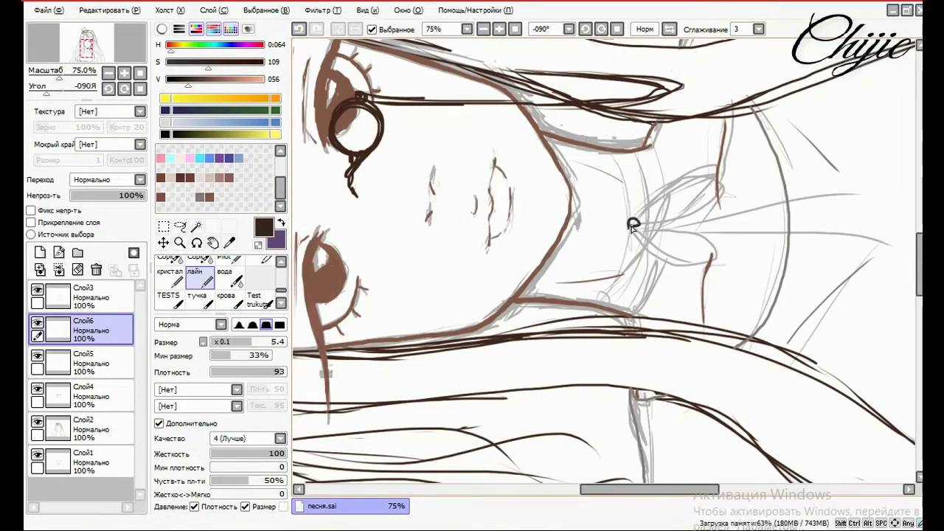
drag(634, 226, 639, 236)
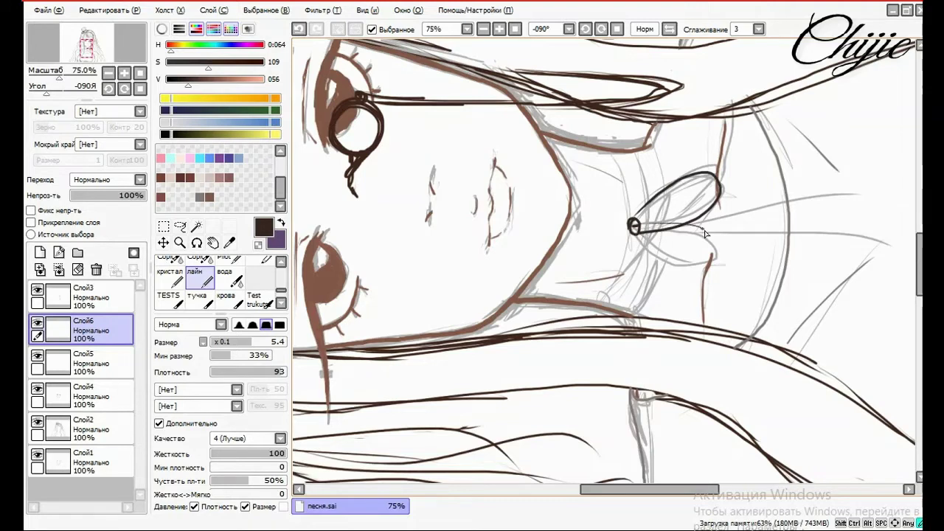
key(ctrl+z)
key(ctrl+z)
key(ctrl+z)
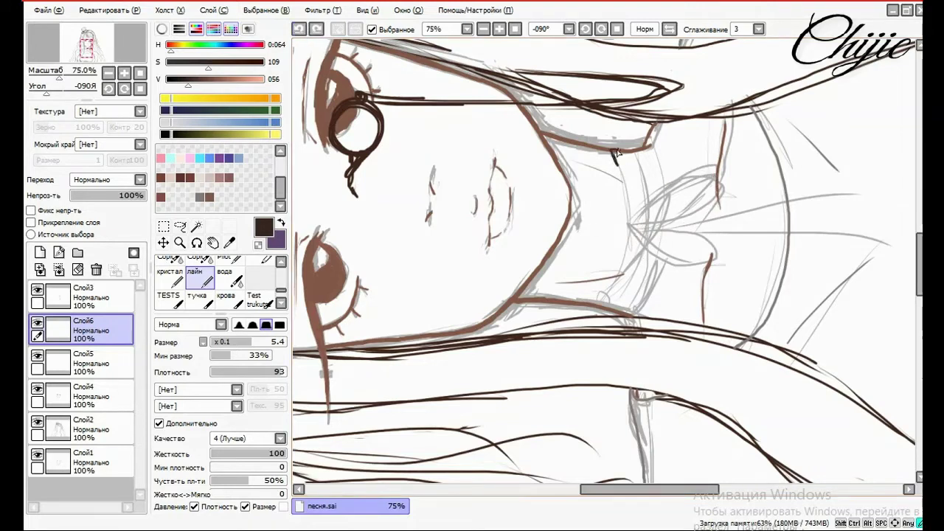
Ink the two curved edges of the neck ribbon and its crossing fold lines beside the neck, undoing the unwanted strokes
mouse_move(617, 152)
mouse_down()
mouse_move(645, 178)
mouse_move(655, 157)
mouse_move(624, 175)
mouse_move(648, 199)
mouse_up()
mouse_move(616, 164)
mouse_down()
mouse_move(647, 272)
mouse_move(622, 318)
mouse_up()
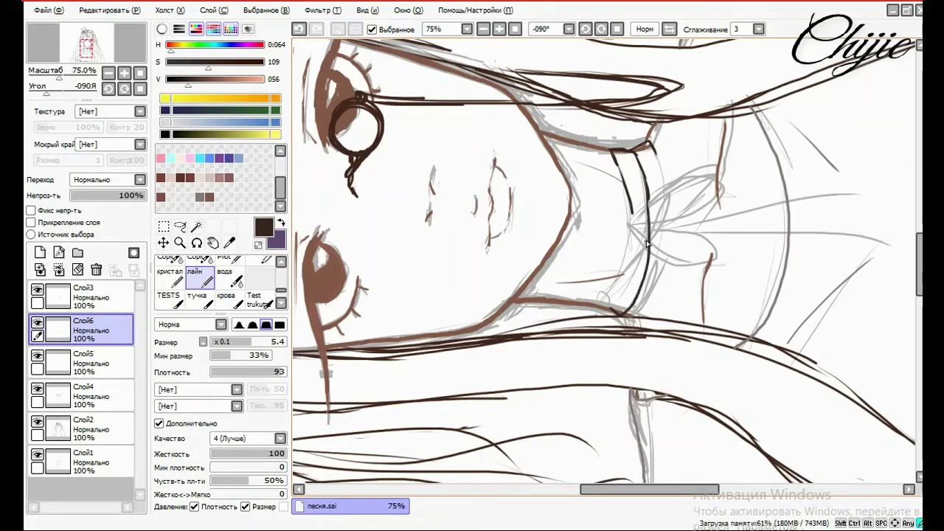
drag(646, 242, 624, 298)
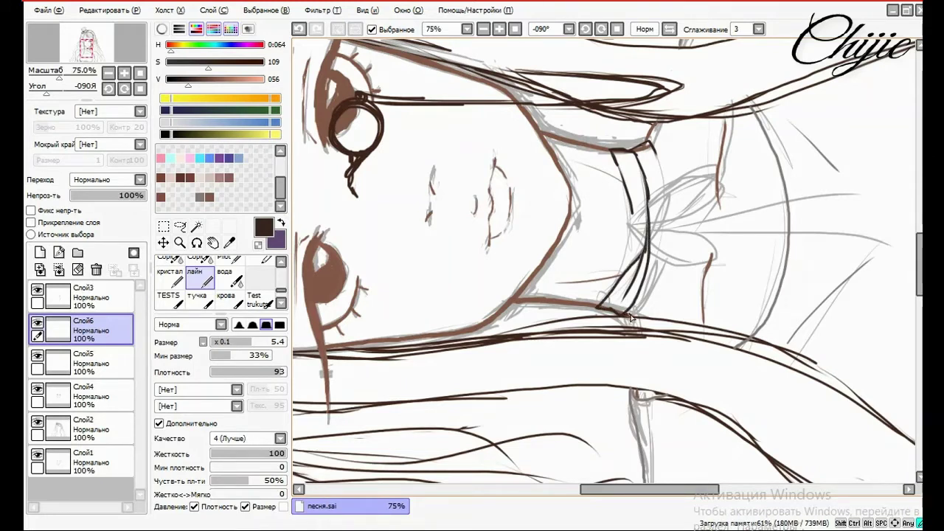
key(ctrl+z)
key(ctrl+z)
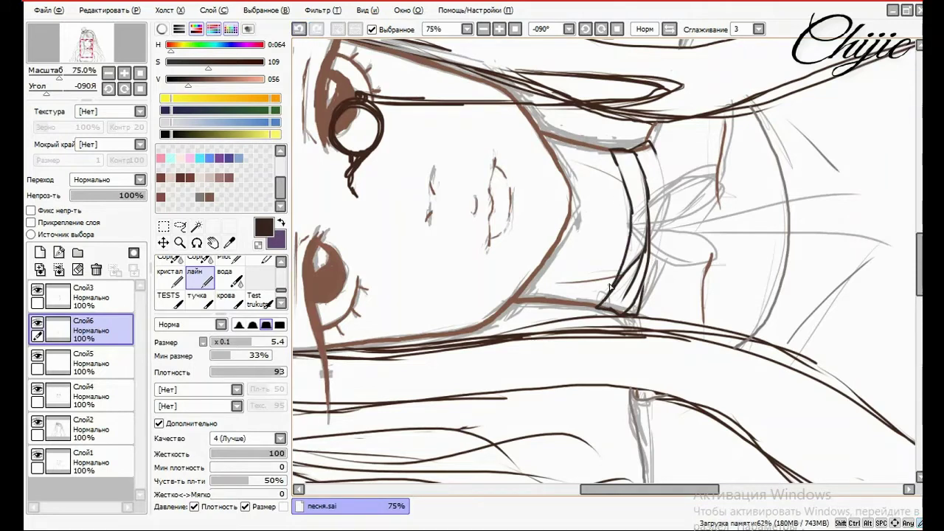
Ink the remaining outer edge of the neck ribbon across its full width
mouse_move(614, 155)
mouse_down()
mouse_move(635, 223)
mouse_move(652, 152)
mouse_move(663, 192)
mouse_move(643, 311)
mouse_up()
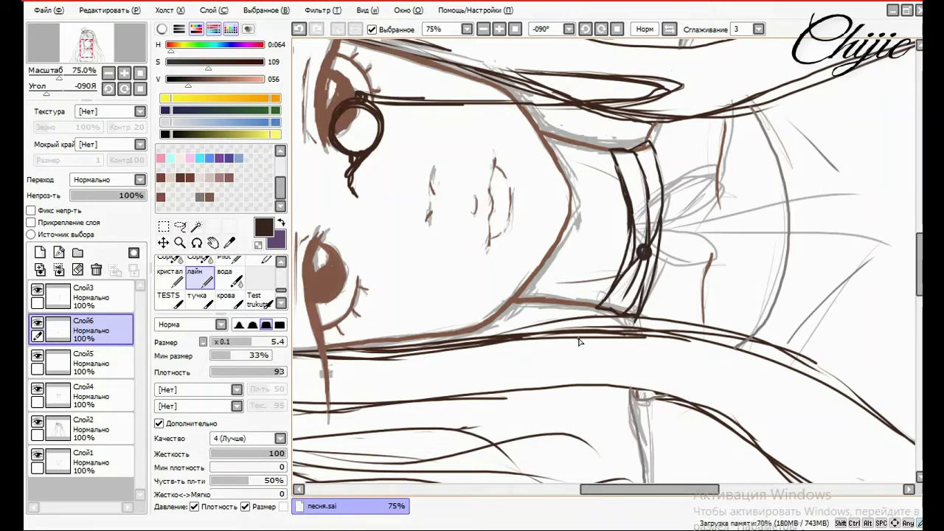
mouse_move(655, 260)
mouse_down()
mouse_move(685, 233)
mouse_move(693, 286)
mouse_up()
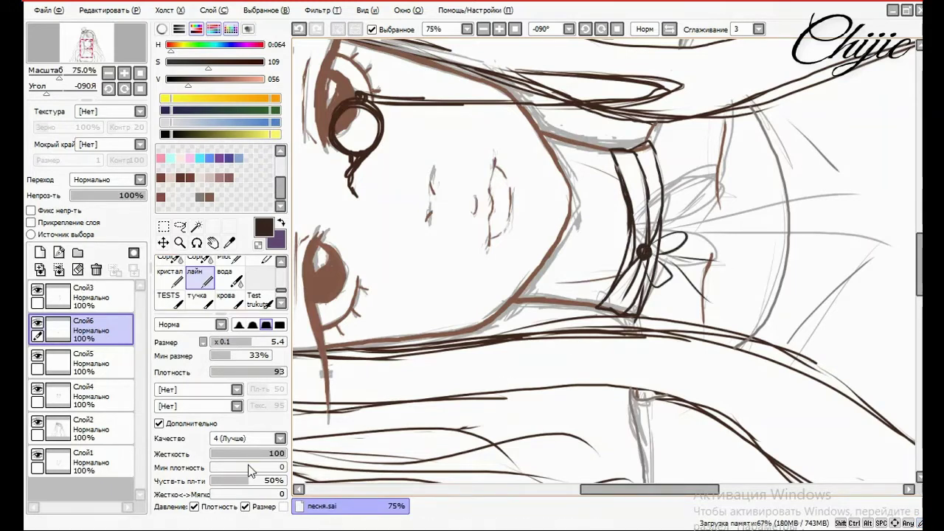
click(139, 90)
scroll(605, 266, down, 3)
scroll(605, 266, up, 2)
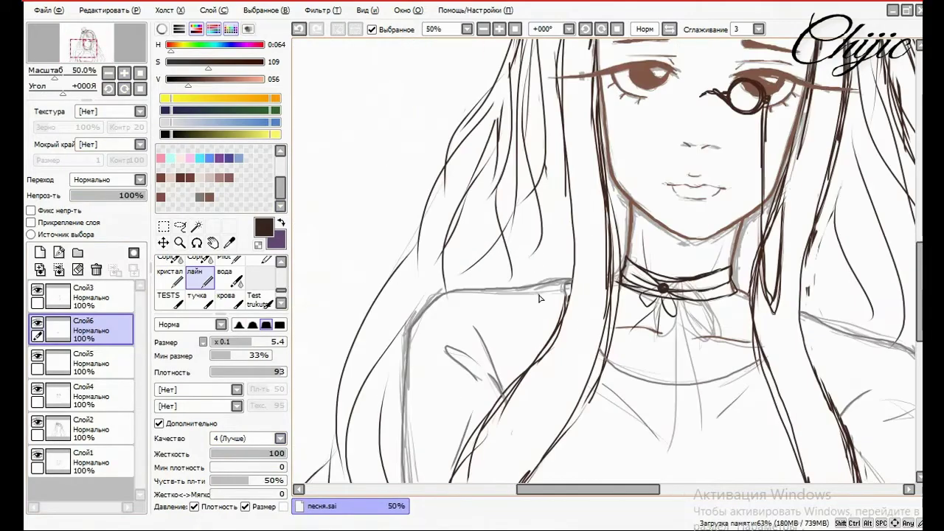
click(300, 25)
click(300, 25)
Rotate the canvas to -090° and thin the neck ribbon's edge lines near one end with the Rub Hard eraser
click(108, 89)
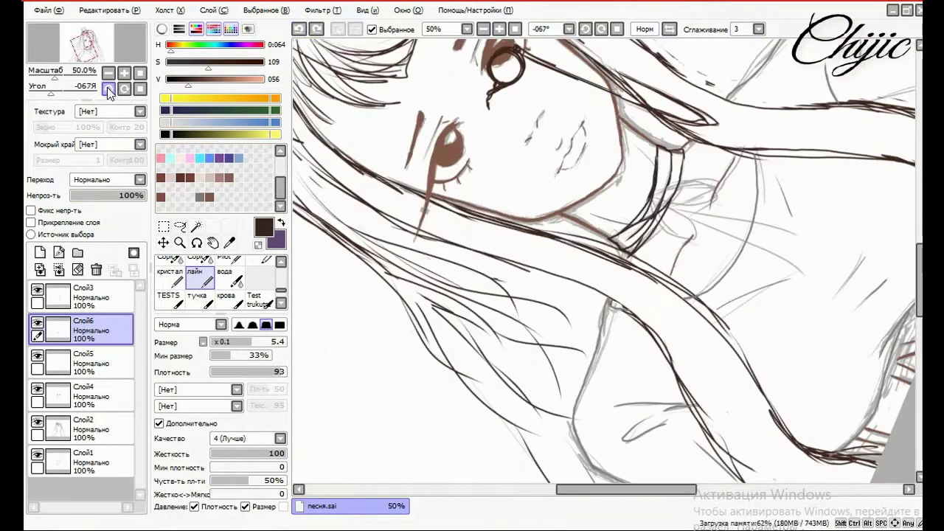
scroll(655, 188, up, 4)
key(e)
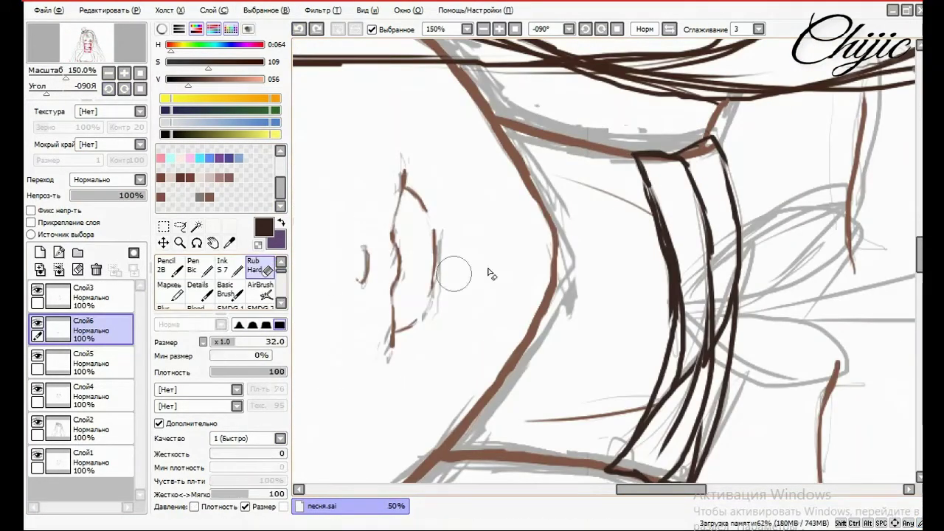
mouse_move(670, 310)
mouse_down()
mouse_move(646, 171)
mouse_move(636, 187)
mouse_move(664, 258)
mouse_up()
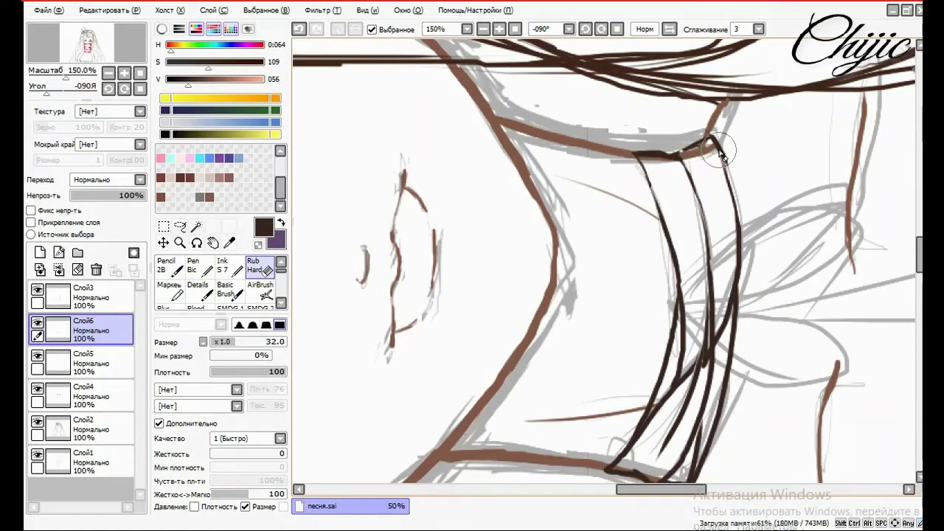
Re-ink the thinned neck ribbon edges with the лайн brush and add fine fold strokes between them
drag(280, 270, 283, 292)
key(n)
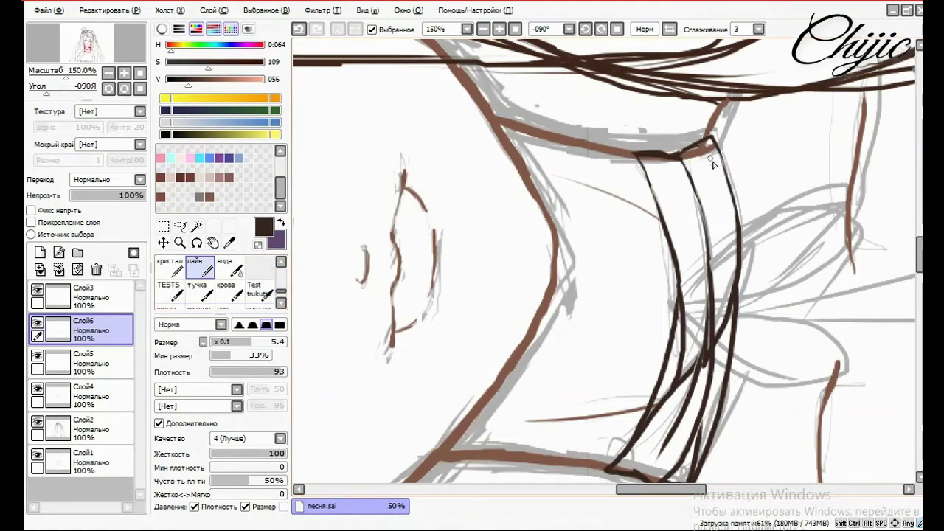
drag(710, 138, 736, 214)
drag(662, 158, 686, 189)
drag(690, 367, 683, 303)
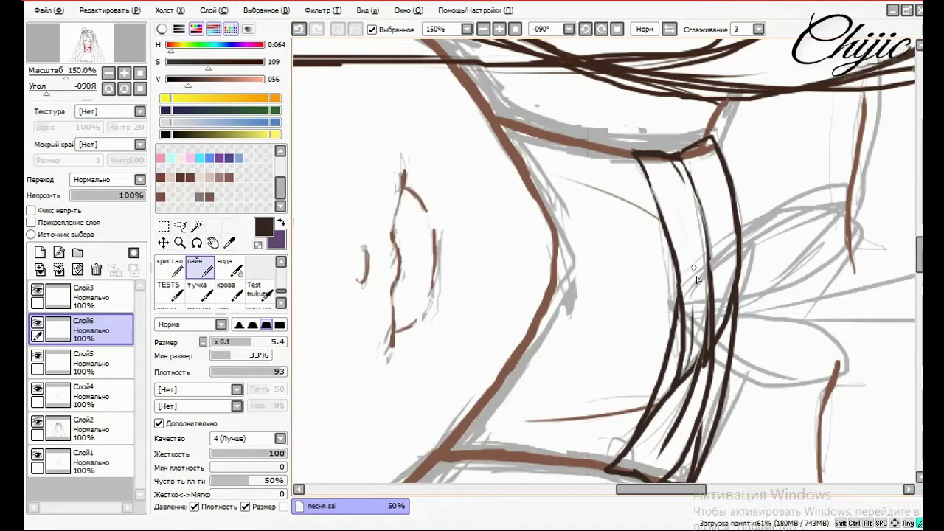
drag(686, 193, 697, 277)
drag(711, 158, 730, 246)
key(ctrl+z)
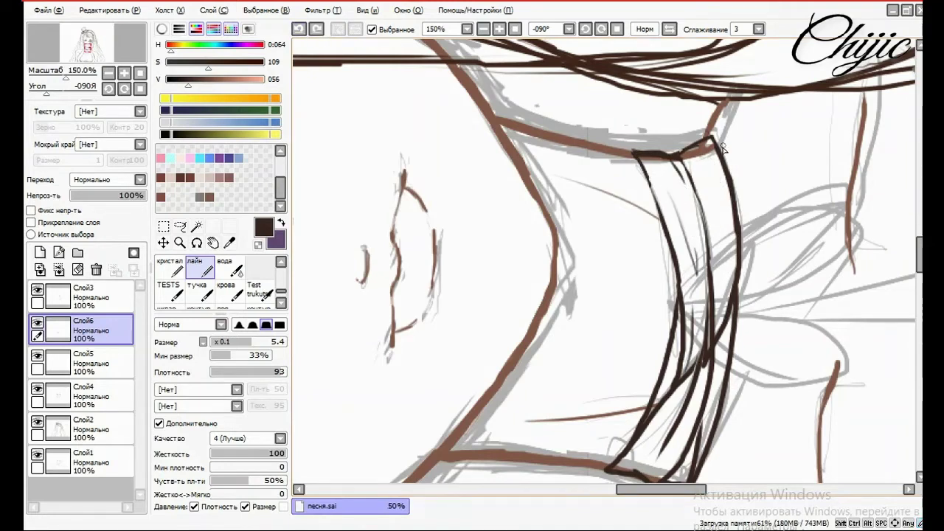
Ink along the outer edge of the neck ribbon down to its other end, undoing the unwanted strokes
mouse_move(714, 210)
mouse_down()
mouse_move(714, 318)
mouse_move(730, 296)
mouse_up()
key(ctrl+z)
scroll(702, 253, down, 3)
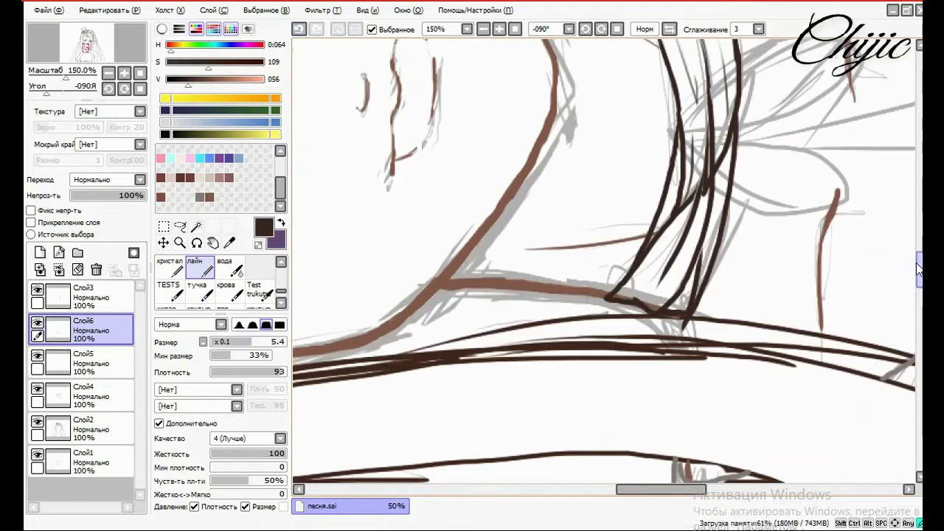
drag(721, 210, 710, 254)
key(ctrl+z)
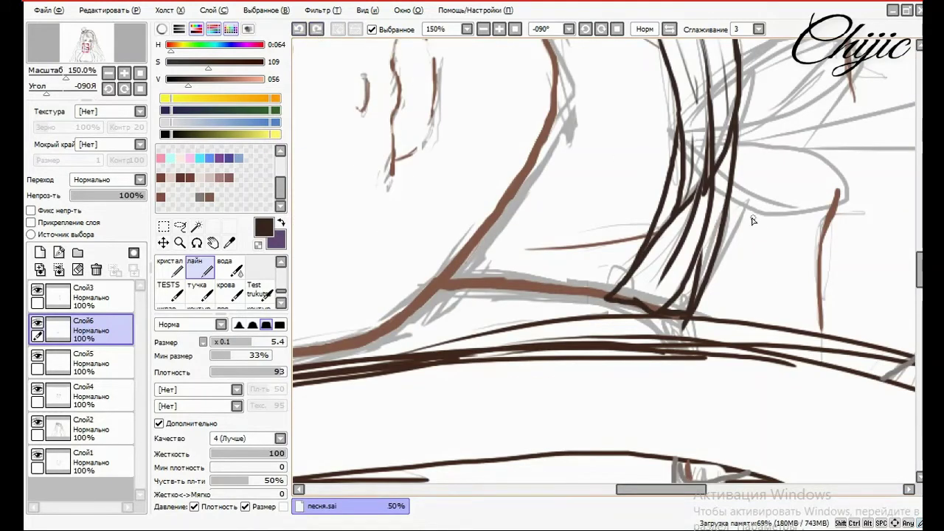
drag(722, 214, 677, 314)
Reset the canvas rotation and ink the bow's left loop below the centre of the neck ribbon, undoing the misplaced strokes
key(Home)
key(minus)
key(minus)
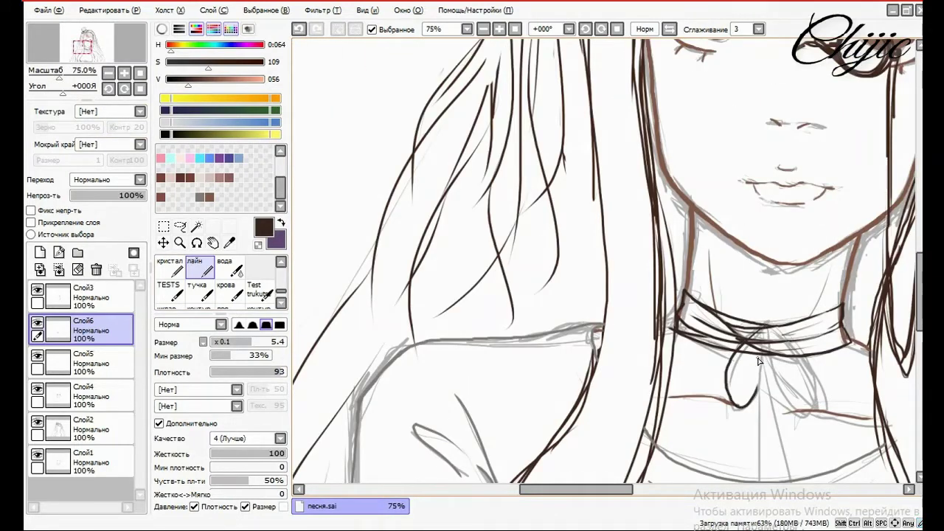
key(ctrl+z)
mouse_move(756, 336)
mouse_down()
mouse_move(727, 391)
mouse_move(760, 357)
mouse_move(756, 391)
mouse_up()
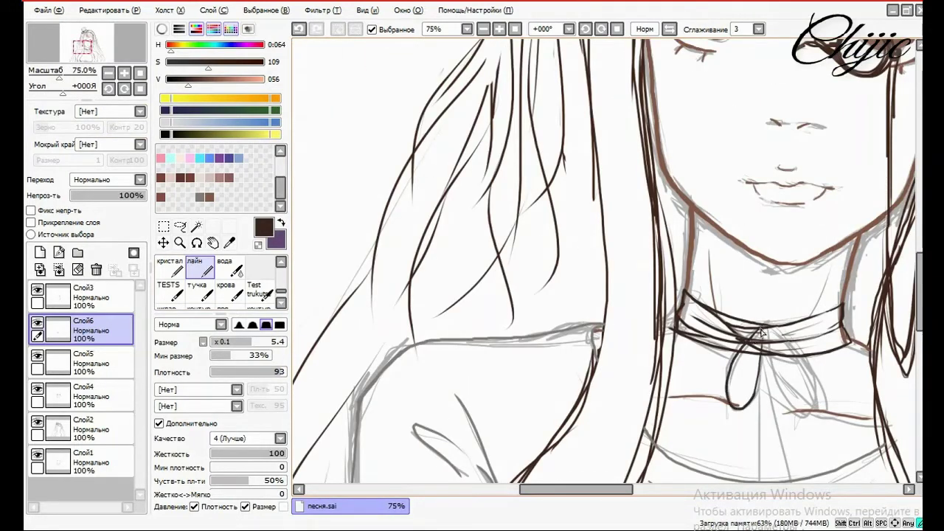
drag(762, 334, 737, 410)
click(300, 30)
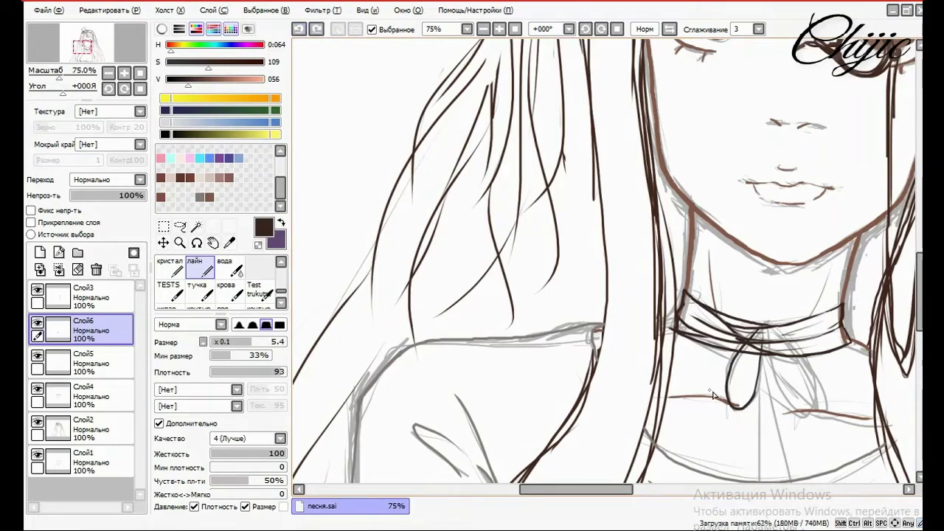
drag(761, 333, 734, 406)
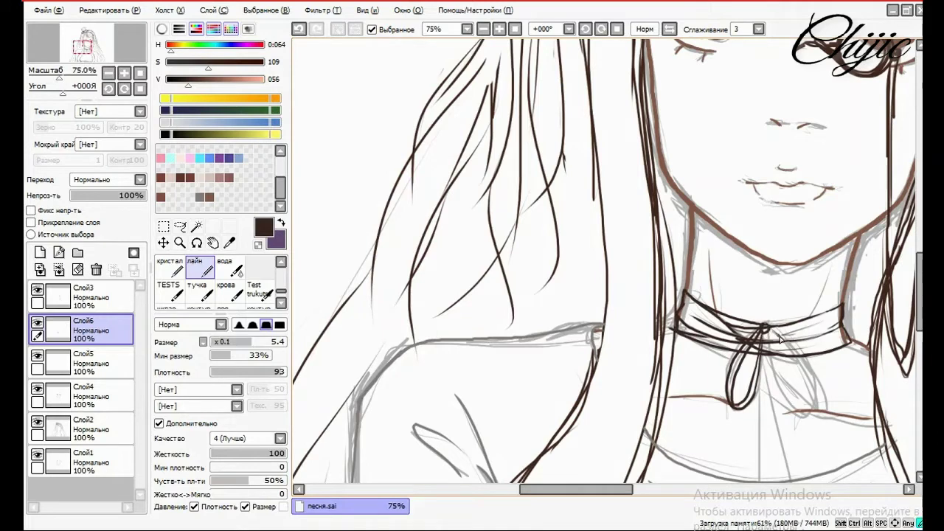
Ink the bow's right loop below the centre of the neck ribbon, undoing the unwanted strokes
drag(786, 415, 770, 344)
click(300, 30)
click(300, 29)
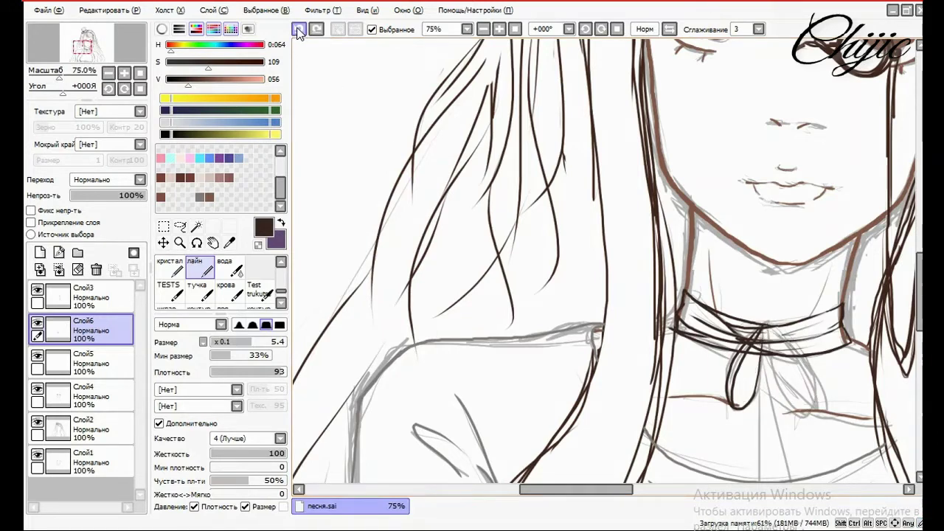
click(299, 29)
click(300, 29)
drag(624, 489, 660, 492)
mouse_move(537, 369)
mouse_down()
mouse_move(529, 402)
mouse_move(534, 355)
mouse_move(562, 332)
mouse_move(526, 389)
mouse_move(540, 412)
mouse_move(563, 329)
mouse_move(566, 365)
mouse_move(570, 330)
mouse_move(601, 385)
mouse_up()
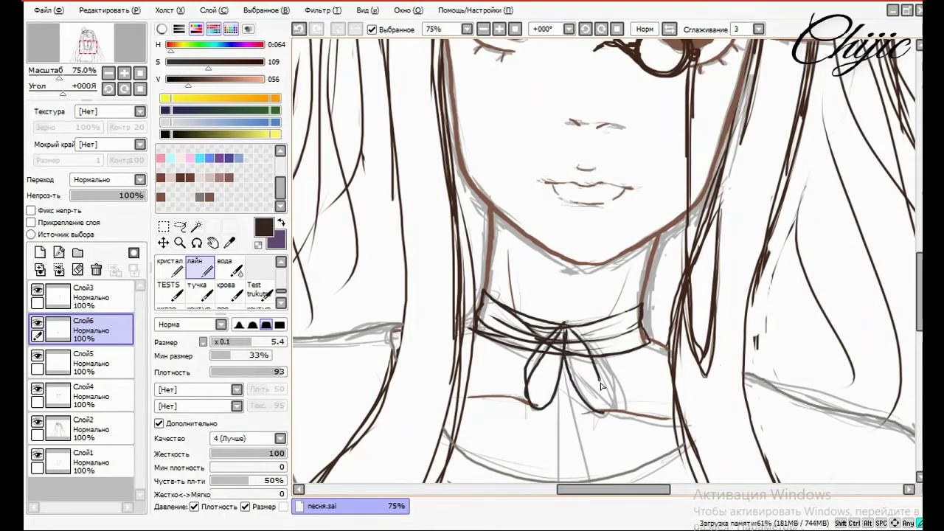
drag(564, 333, 599, 417)
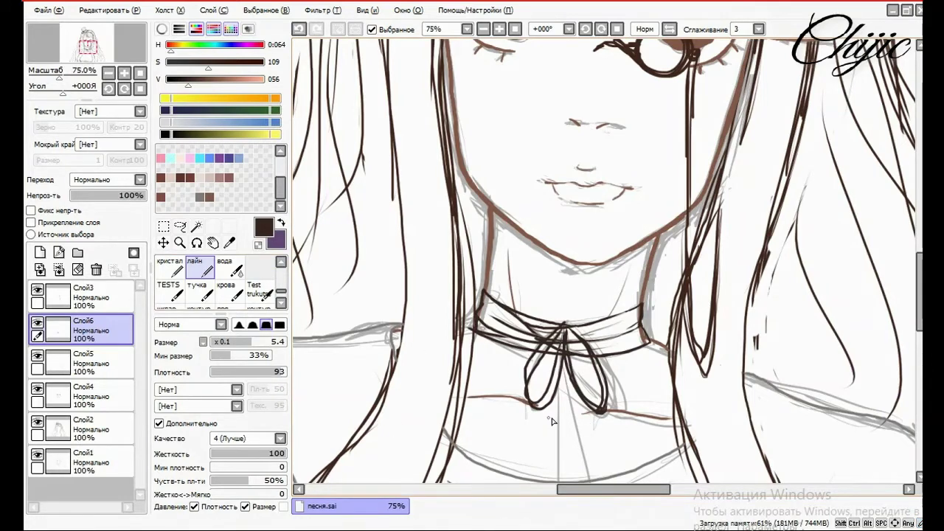
Ink the two long ribbon tails hanging from the bow over the chest, with pointed ends
scroll(572, 252, down, 3)
mouse_move(559, 230)
mouse_down()
mouse_move(557, 351)
mouse_move(565, 274)
mouse_move(539, 451)
mouse_up()
mouse_move(568, 214)
mouse_down()
mouse_move(609, 434)
mouse_move(614, 424)
mouse_up()
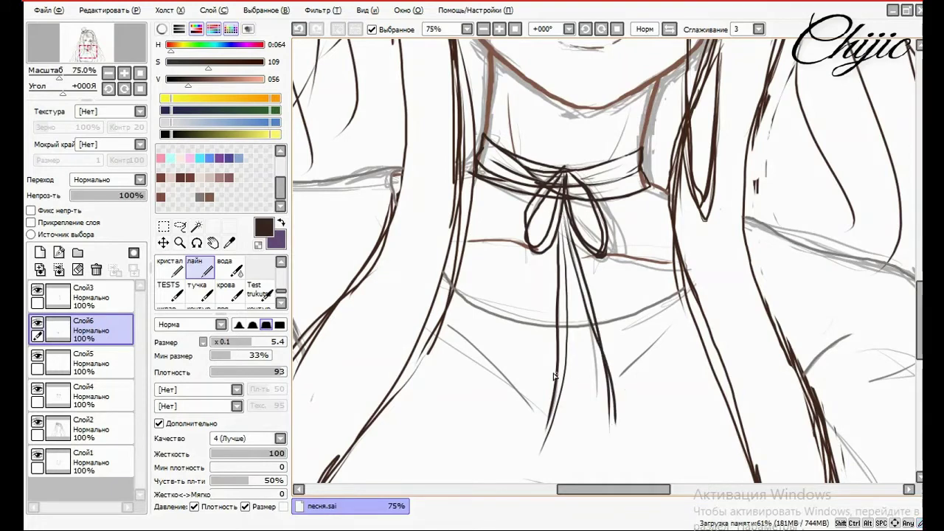
drag(563, 251, 567, 205)
click(300, 29)
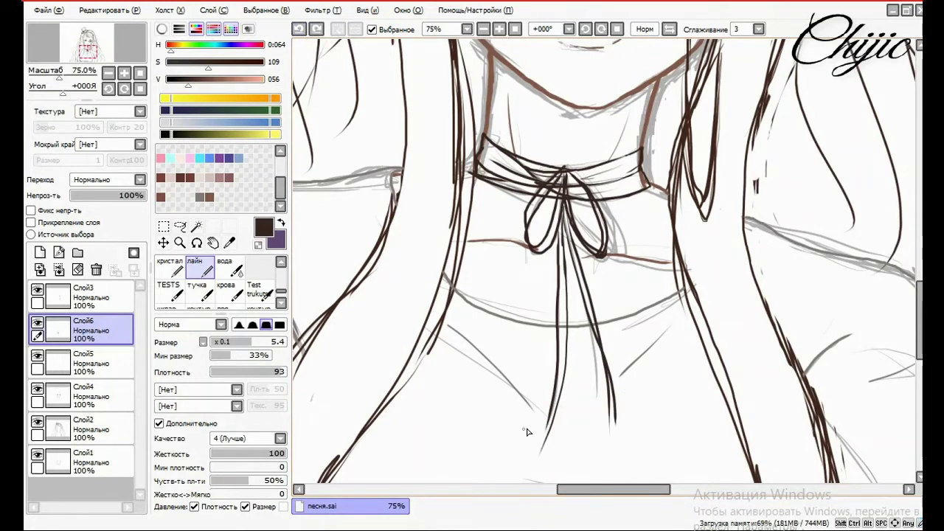
drag(550, 416, 539, 448)
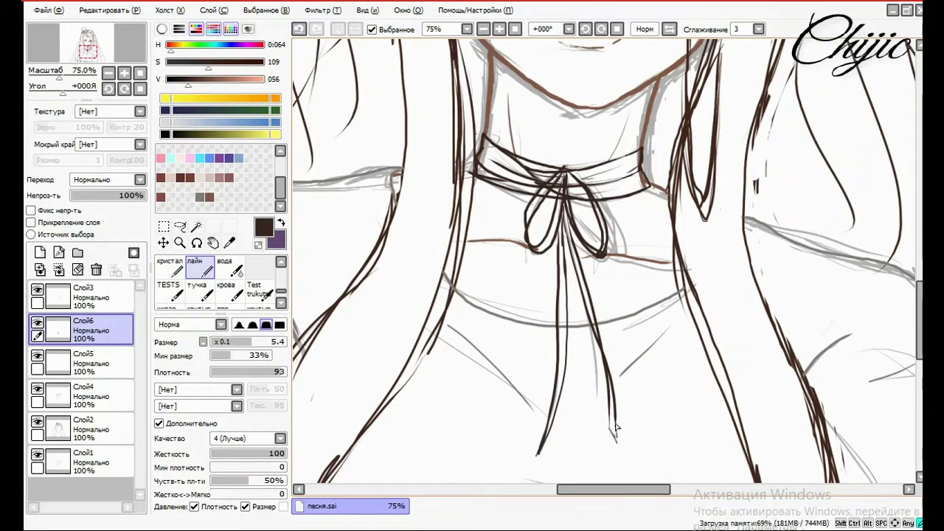
Erase the overlapping lines around the bow's knot and thicken-up spots on its loops with the Rub Hard eraser
scroll(283, 288, up, 2)
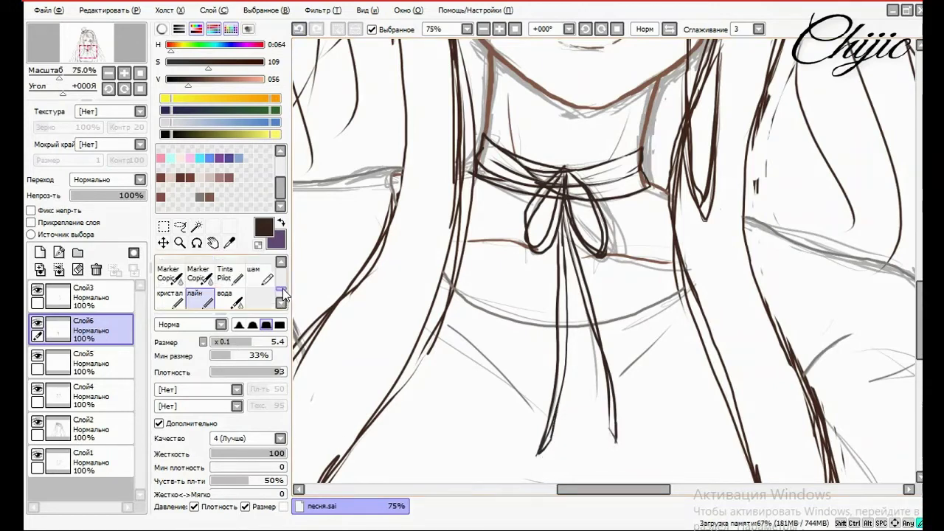
click(260, 265)
scroll(583, 214, up, 3)
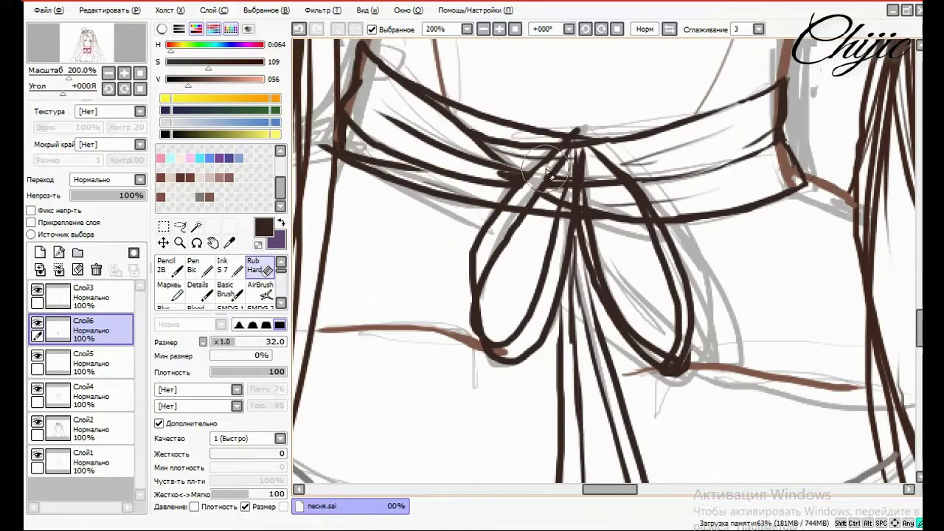
mouse_move(548, 151)
mouse_down()
mouse_move(571, 144)
mouse_move(579, 128)
mouse_move(567, 139)
mouse_up()
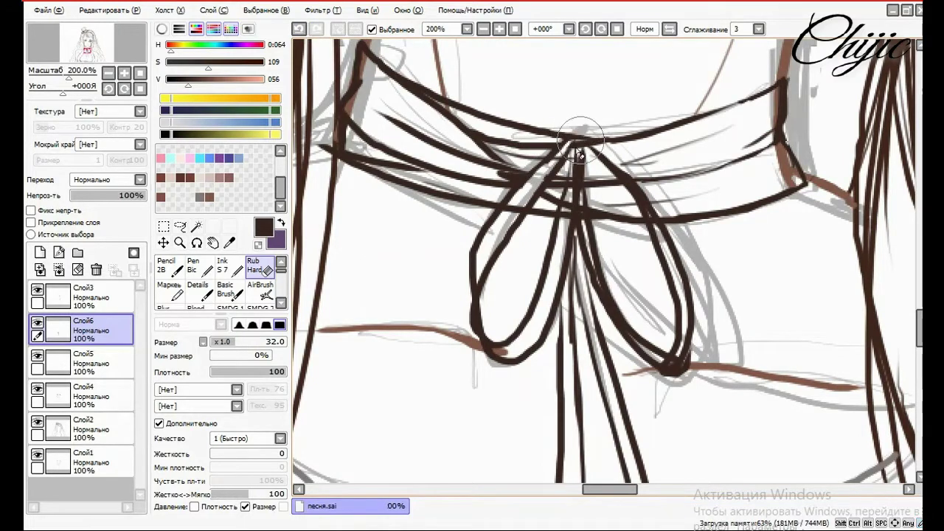
mouse_move(674, 362)
mouse_down()
mouse_move(672, 372)
mouse_move(672, 347)
mouse_up()
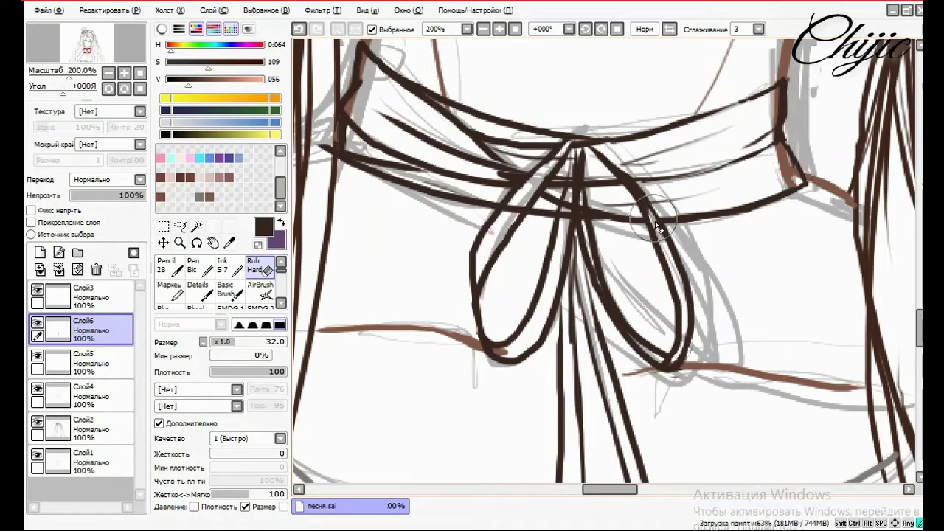
key(ctrl+z)
mouse_move(563, 217)
mouse_down()
mouse_move(579, 195)
mouse_move(560, 221)
mouse_up()
Ink a small round knot at the centre of the bow with the лайн brush
scroll(284, 290, down, 3)
scroll(283, 291, down, 1)
click(198, 278)
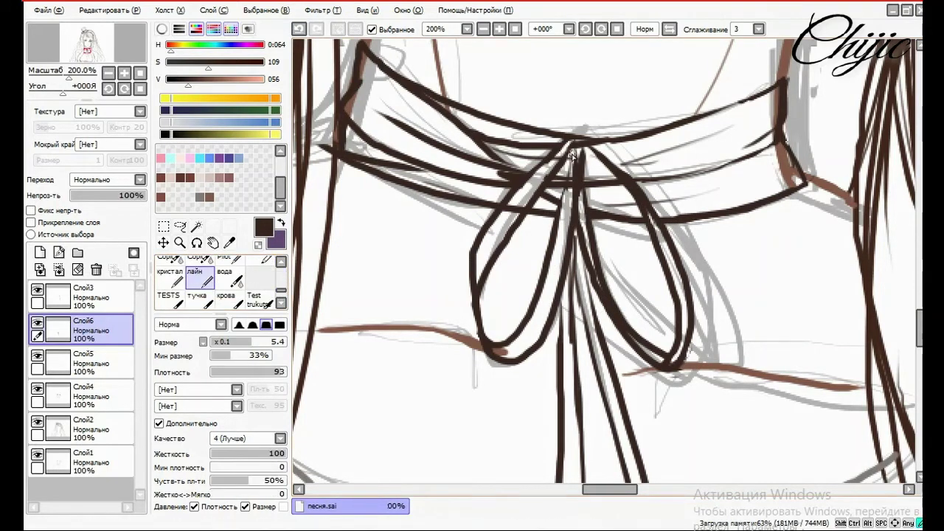
drag(568, 158, 583, 134)
Clean inside the bow's knot and erase the end of the left ribbon tail with the Rub Hard eraser
scroll(284, 290, up, 4)
click(260, 266)
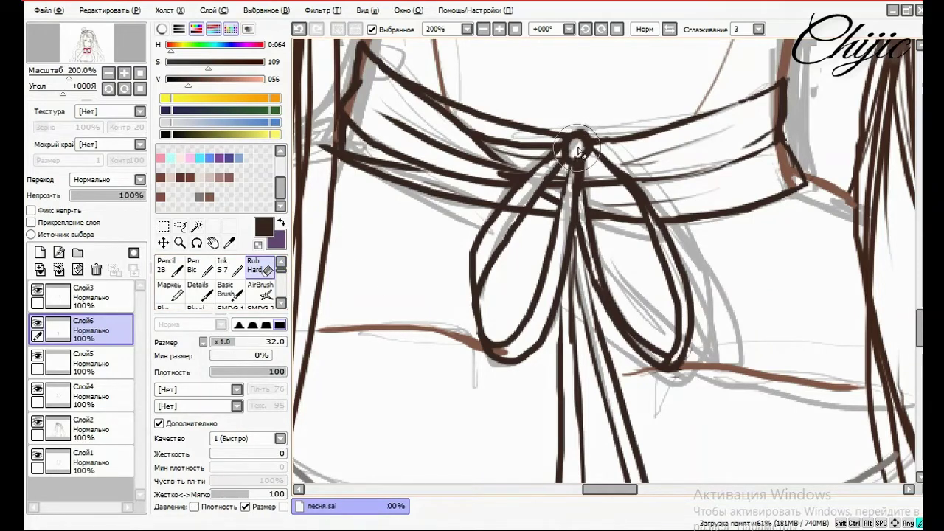
scroll(621, 391, down, 5)
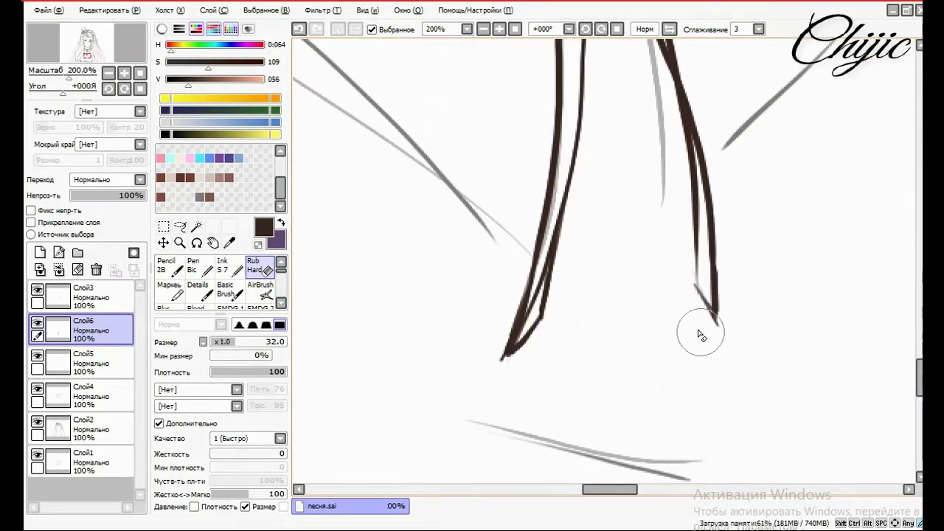
drag(519, 305, 508, 362)
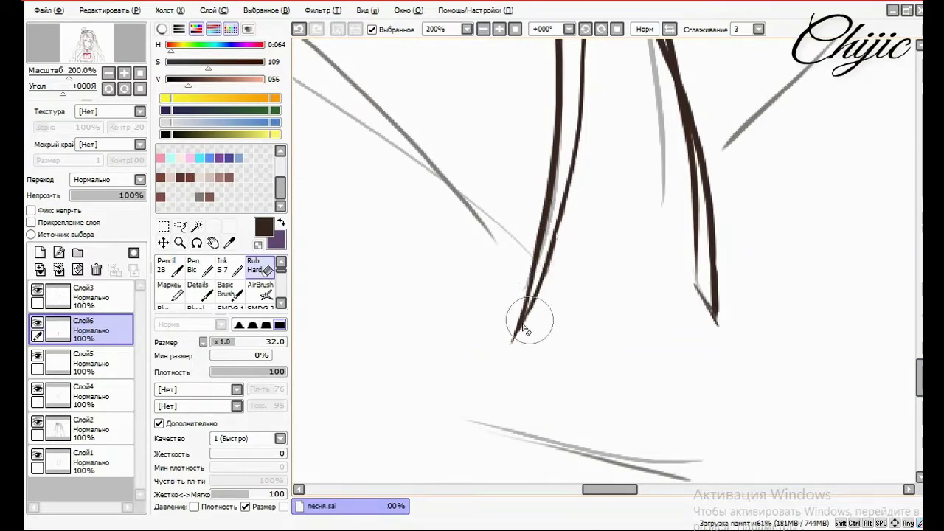
Ink a narrow twisted tip on the left ribbon tail and close the right tail's end, cleaning up stray marks
scroll(283, 278, down, 3)
click(195, 276)
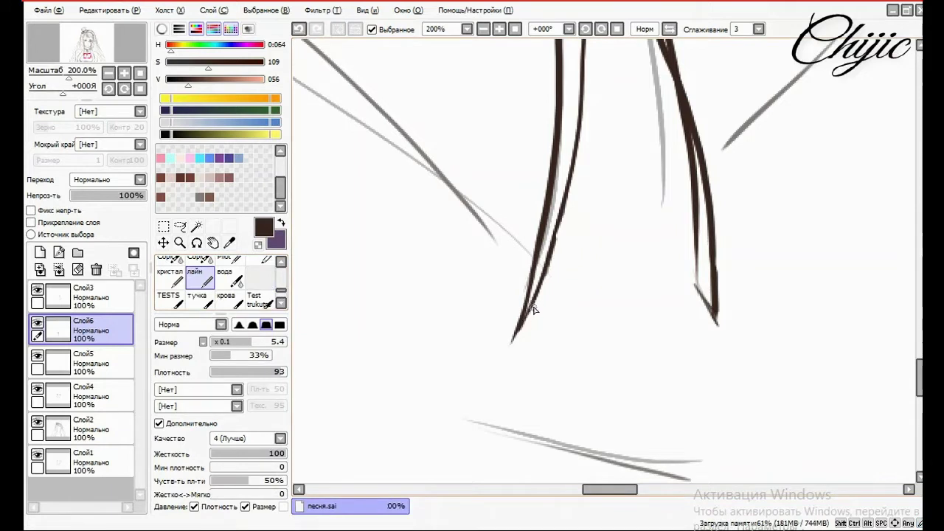
drag(524, 344, 518, 388)
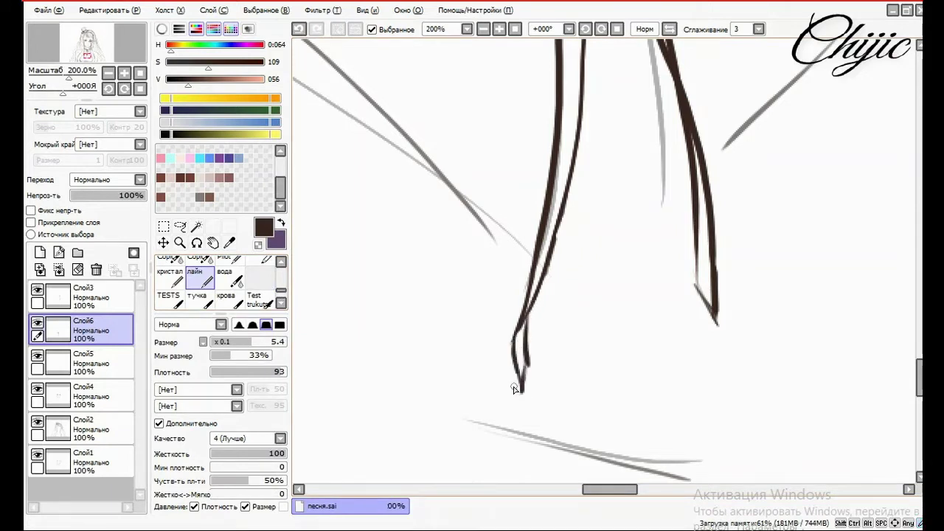
drag(697, 267, 715, 321)
key(ctrl+z)
drag(525, 359, 515, 361)
key(e)
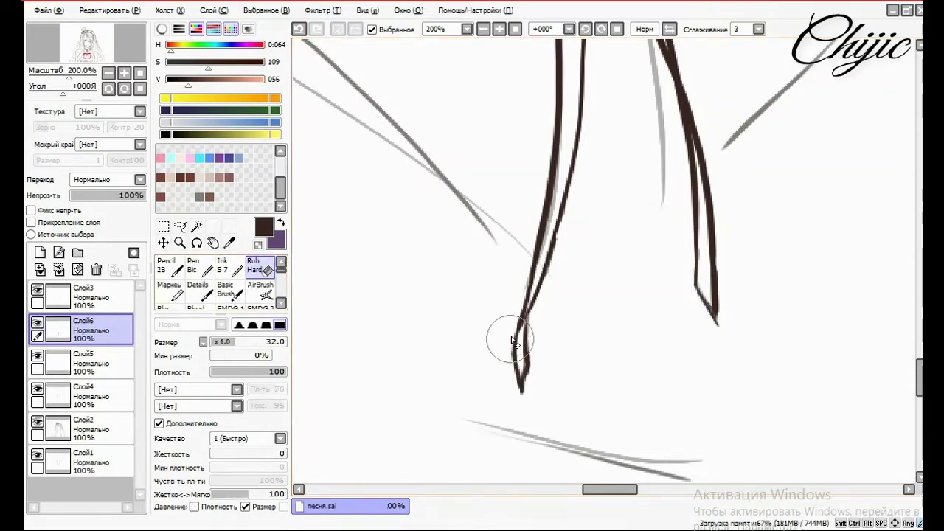
Ink short fold lines on the choker ribbon on both sides of the bow's knot with the лайн brush
scroll(594, 337, down, 6)
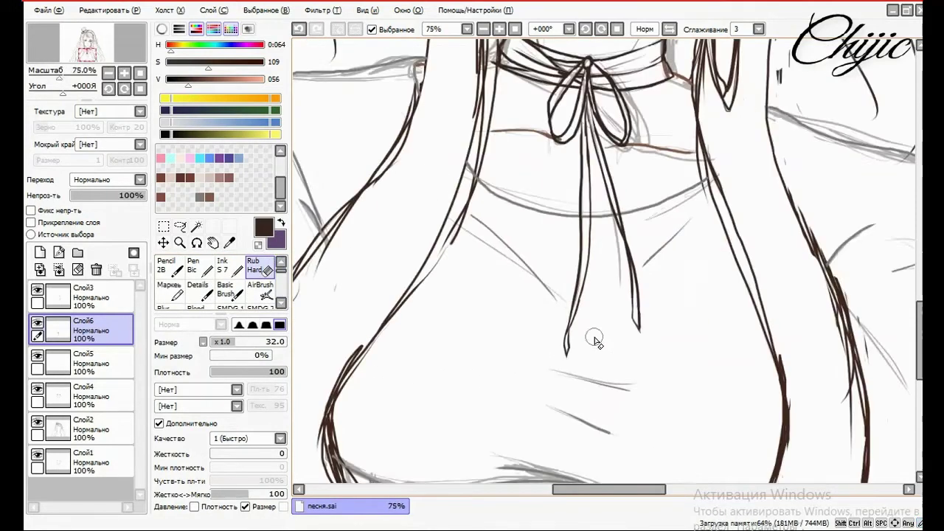
scroll(630, 268, up, 5)
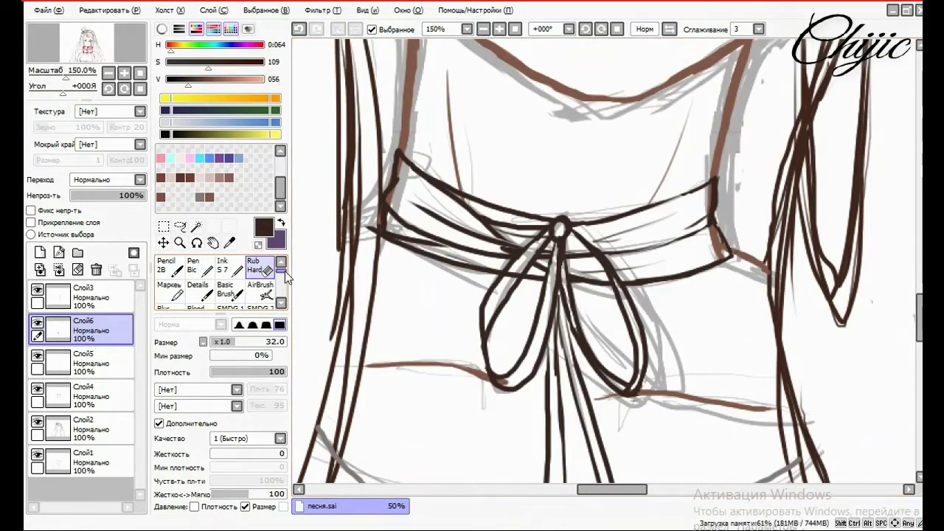
key(b)
drag(594, 241, 664, 224)
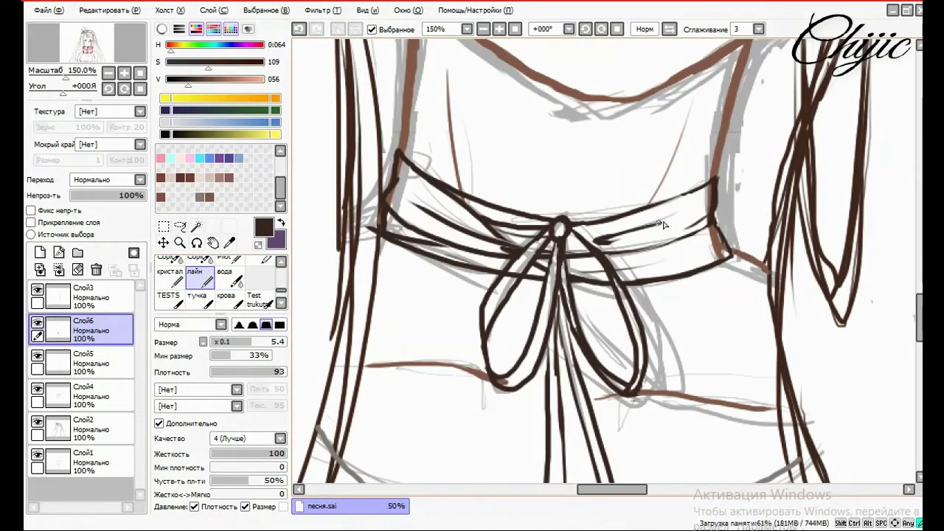
drag(507, 236, 539, 225)
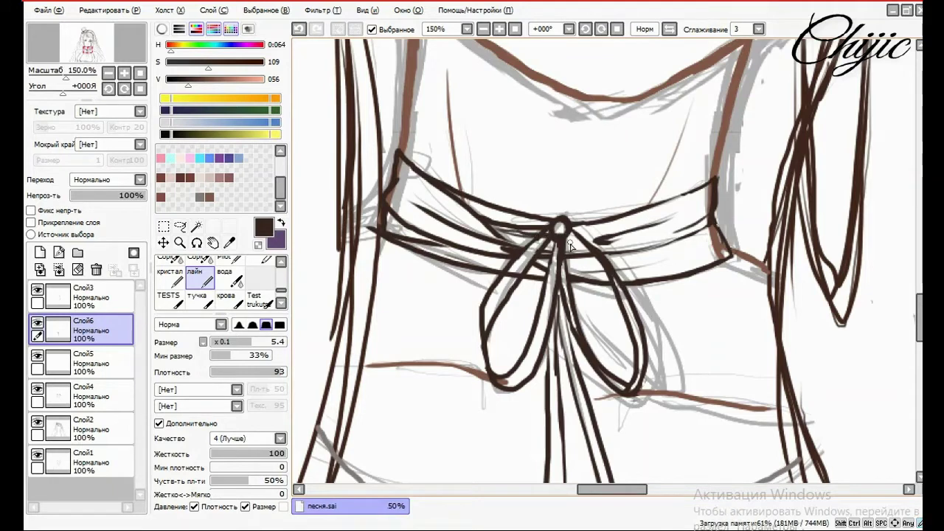
drag(573, 275, 646, 260)
key(ctrl+z)
key(ctrl+y)
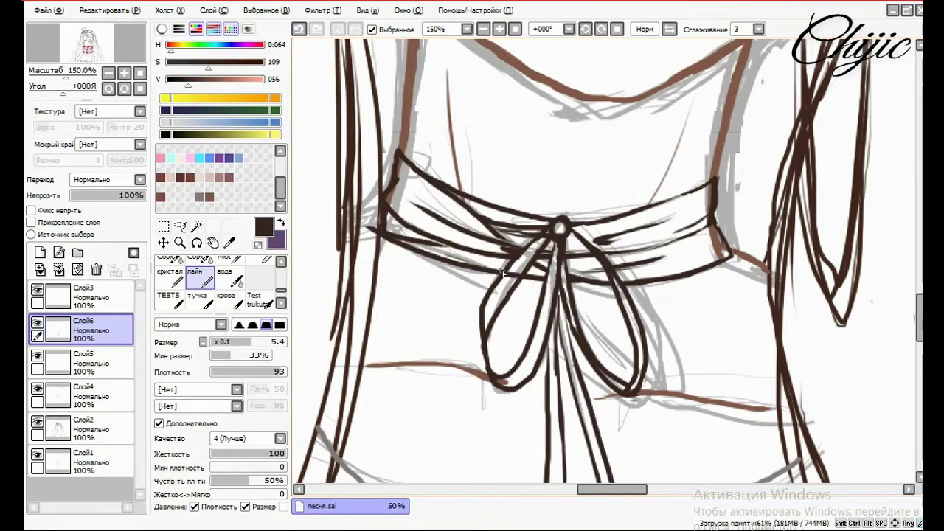
scroll(282, 275, up, 3)
click(254, 265)
scroll(495, 294, up, 2)
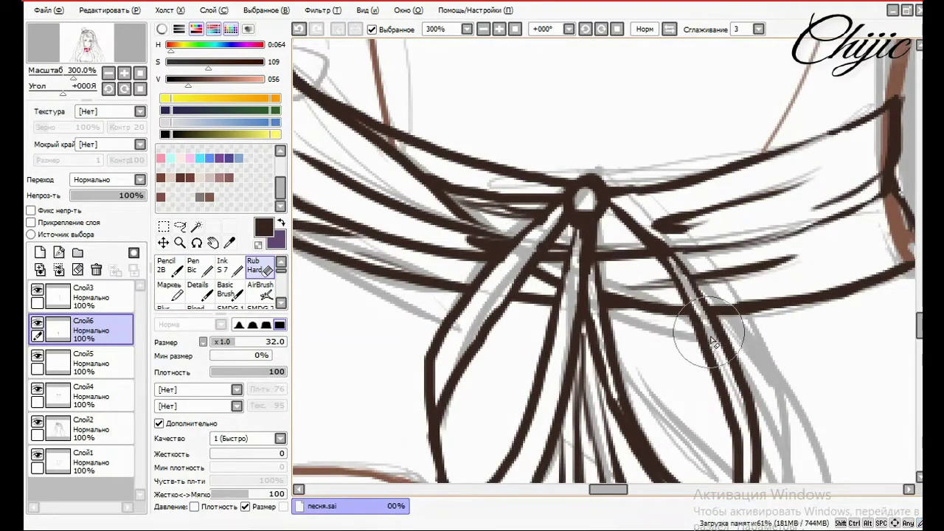
Hide the rough sketch layer Слой1, make Слой4 the active layer and look over the whole figure
scroll(590, 284, down, 6)
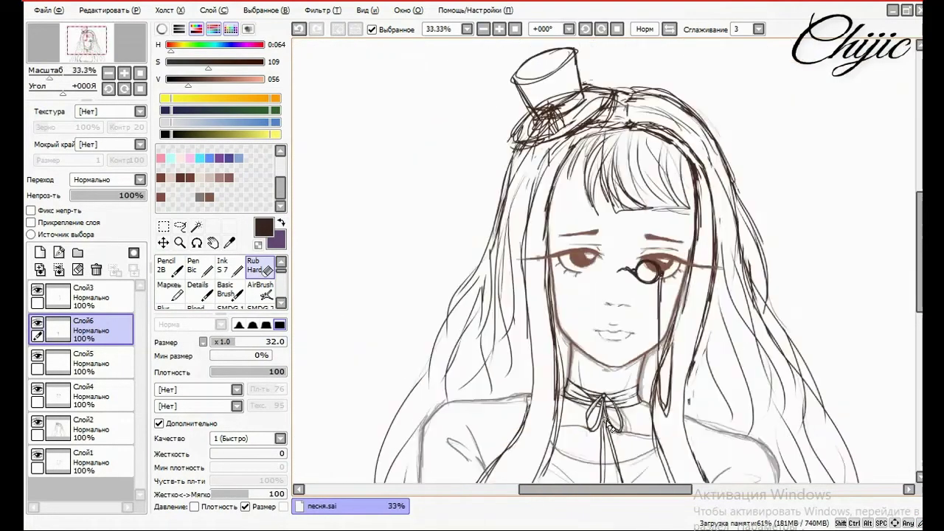
scroll(916, 252, down, 1)
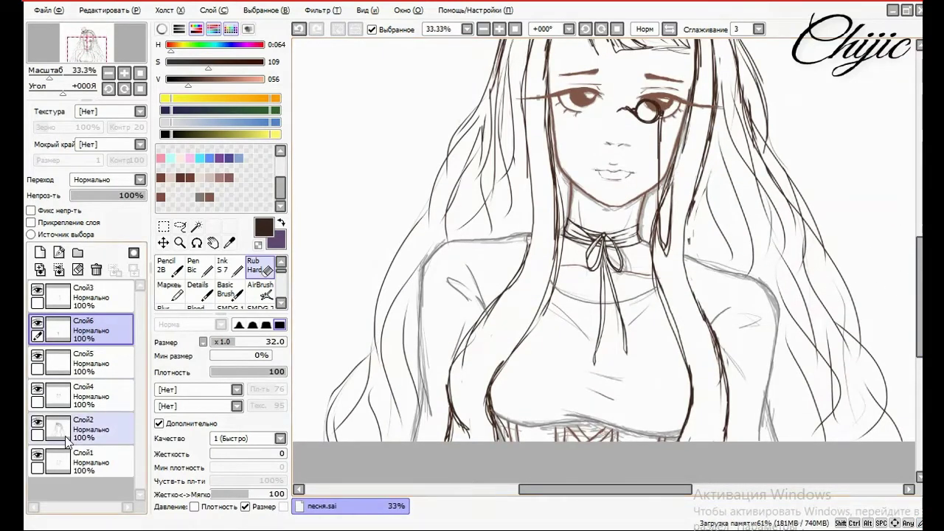
click(88, 396)
scroll(620, 221, up, 4)
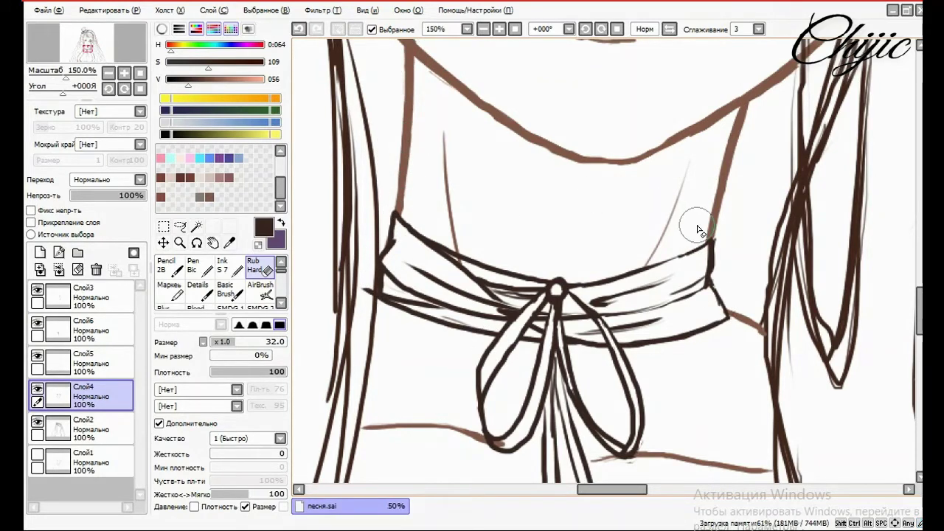
scroll(696, 221, down, 5)
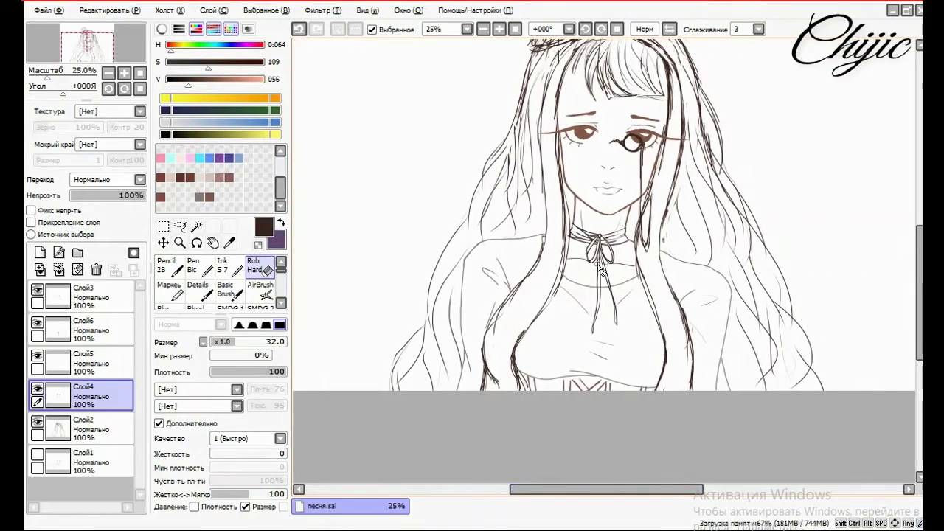
scroll(601, 269, up, 4)
scroll(640, 230, down, 3)
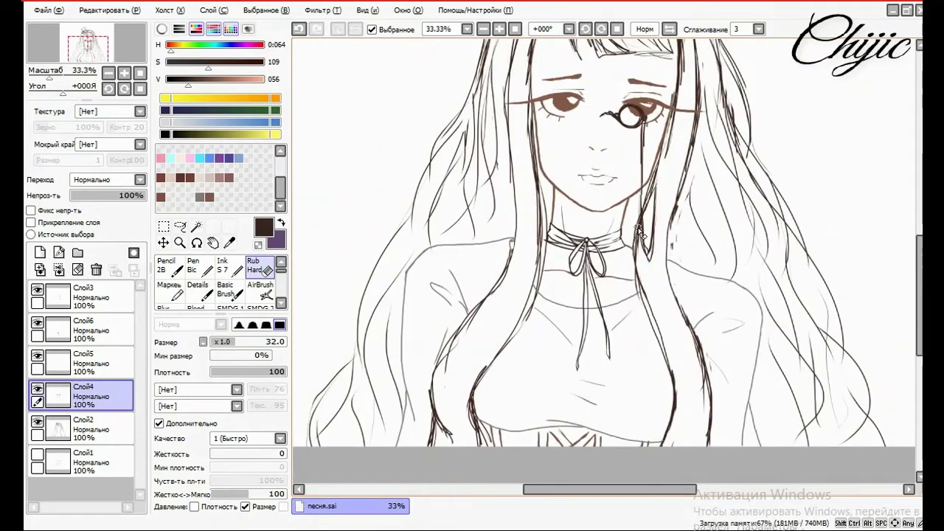
scroll(596, 234, down, 1)
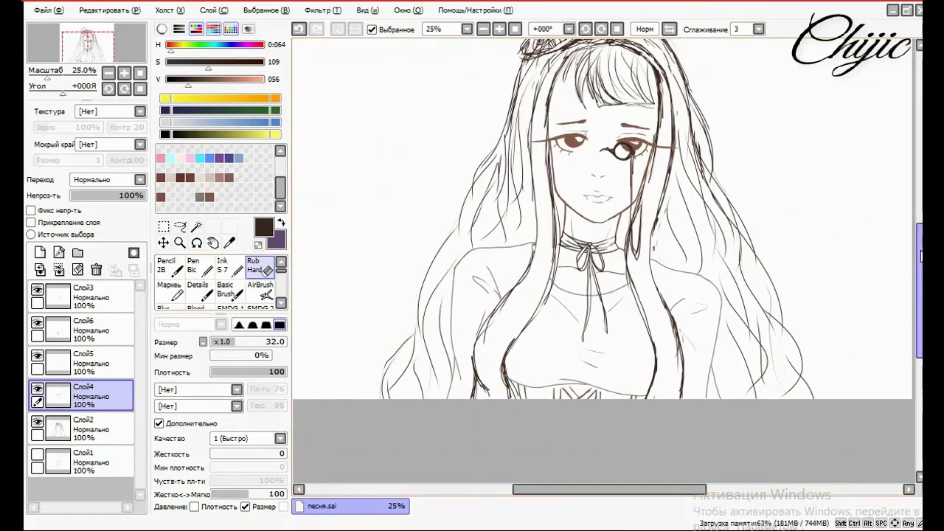
scroll(724, 222, up, 2)
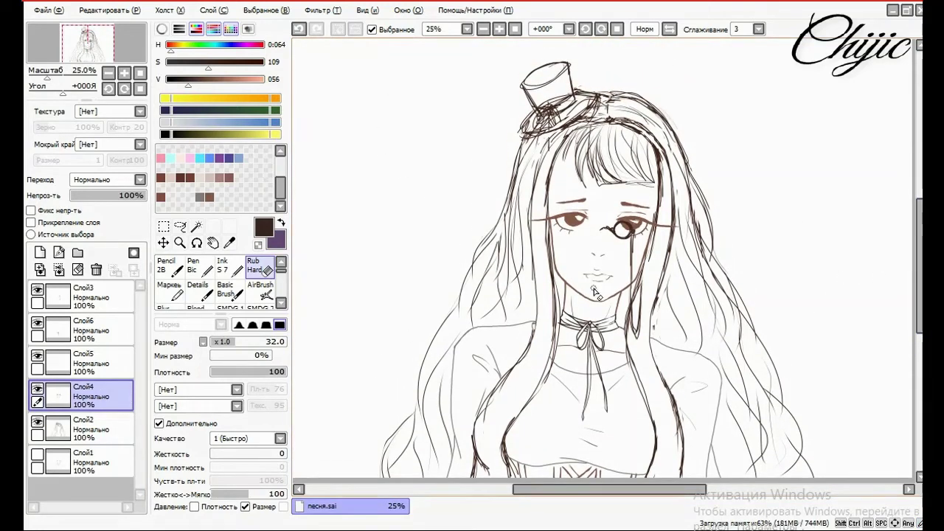
click(221, 178)
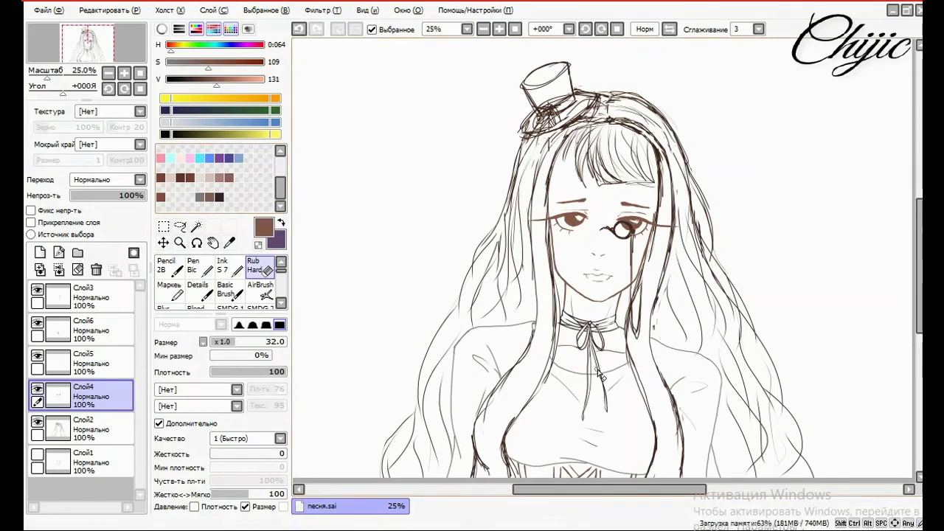
scroll(598, 375, up, 3)
drag(919, 295, 920, 354)
key(e)
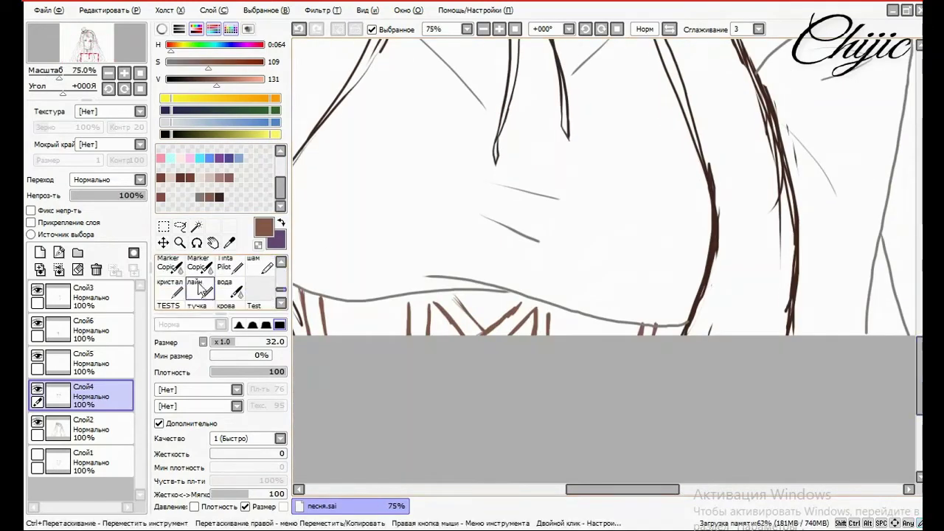
scroll(419, 299, left, 3)
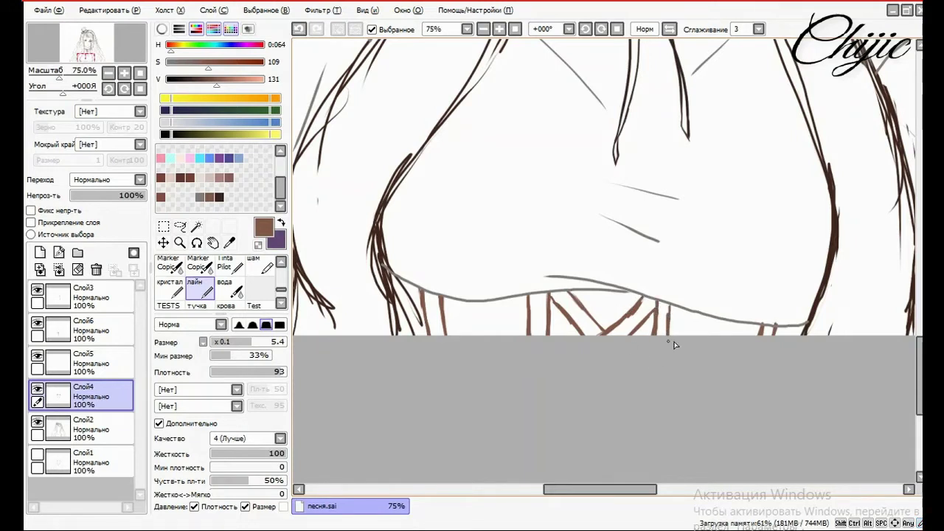
key(e)
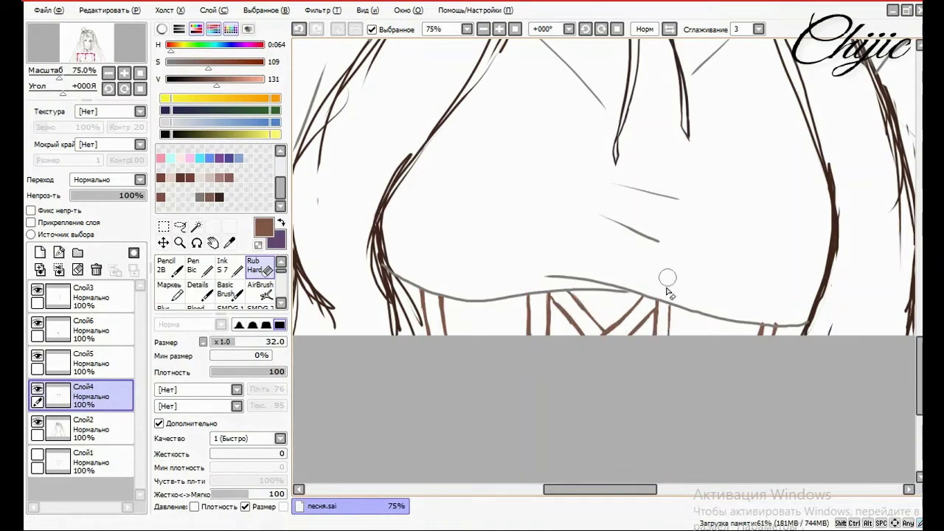
scroll(737, 344, down, 4)
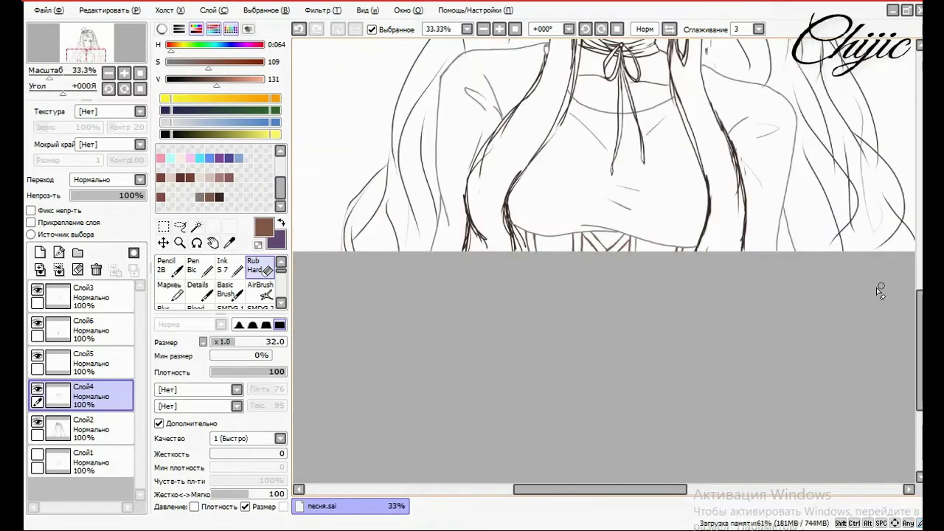
drag(642, 489, 680, 489)
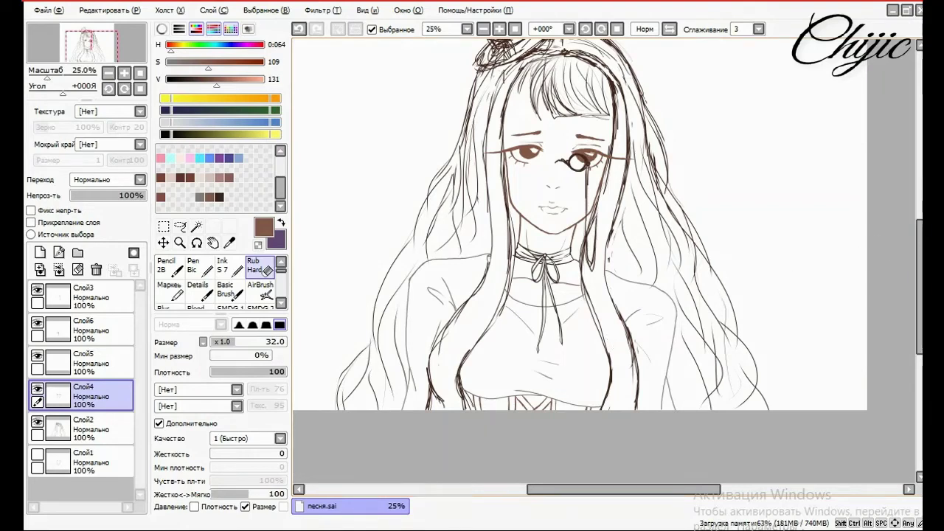
scroll(774, 257, up, 2)
click(38, 454)
click(38, 454)
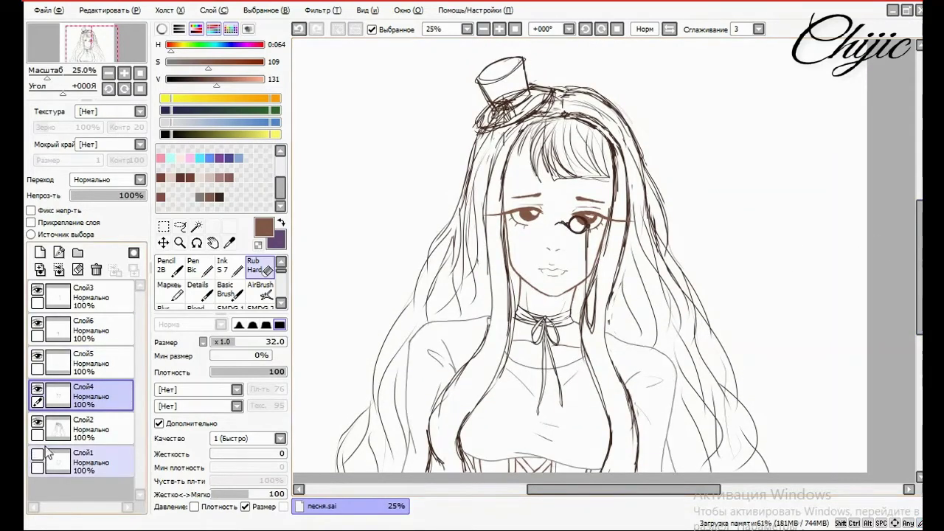
scroll(862, 255, down, 2)
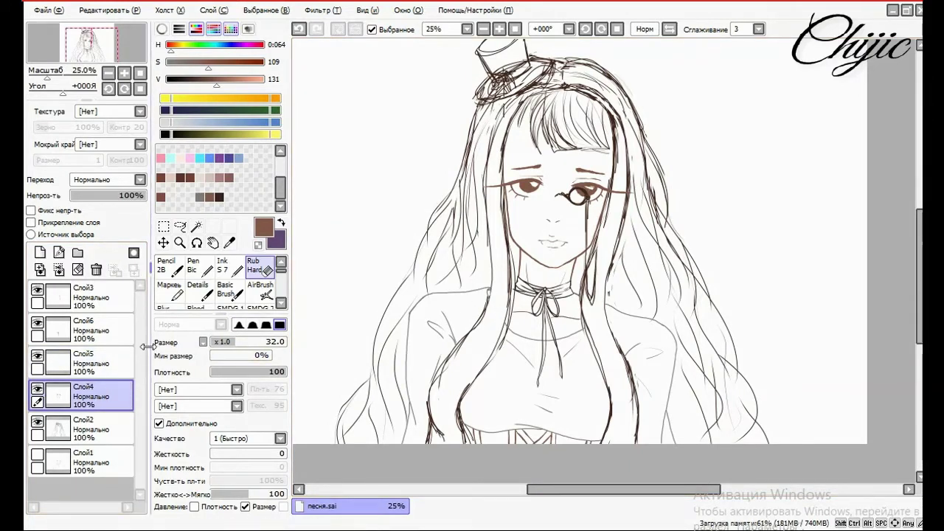
Make Слой6 the active layer and choose the dark brown swatch and the лайн brush for inking the hat
click(89, 329)
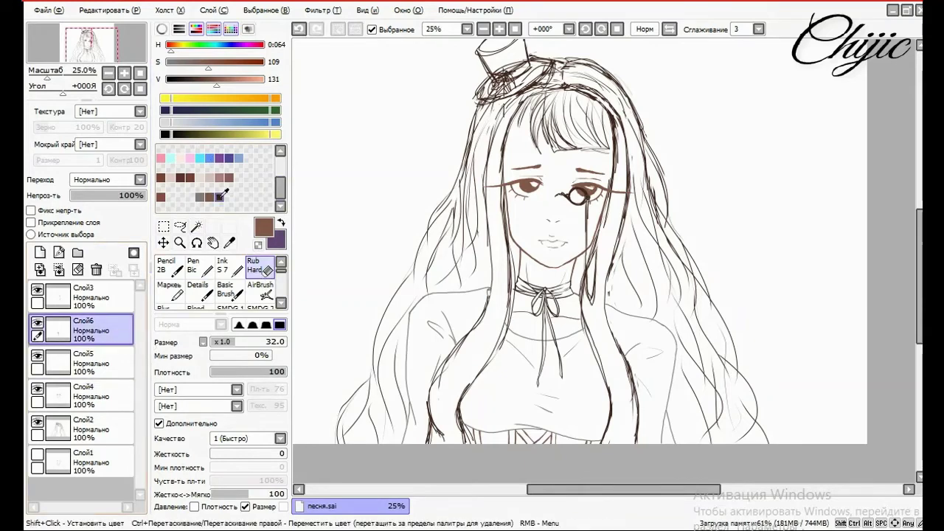
click(281, 300)
click(282, 287)
click(199, 298)
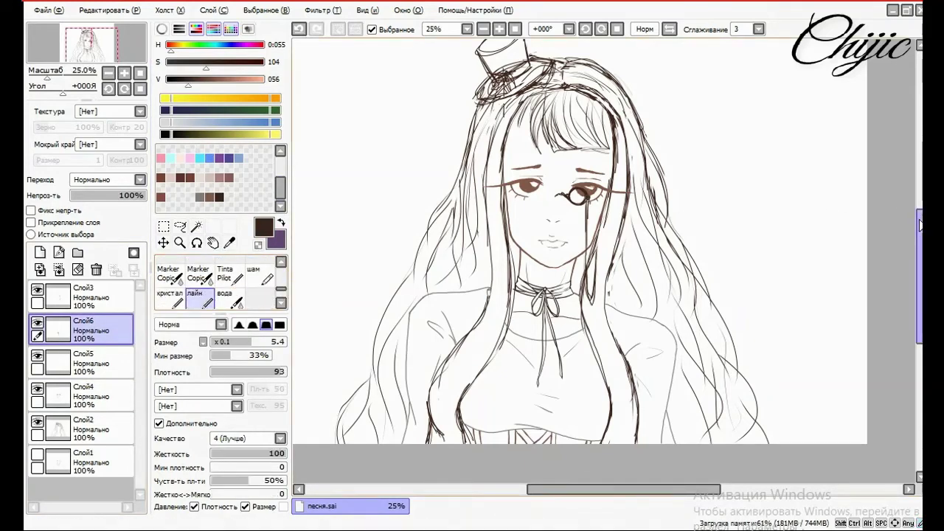
scroll(898, 188, up, 3)
scroll(490, 167, up, 5)
scroll(490, 167, down, 2)
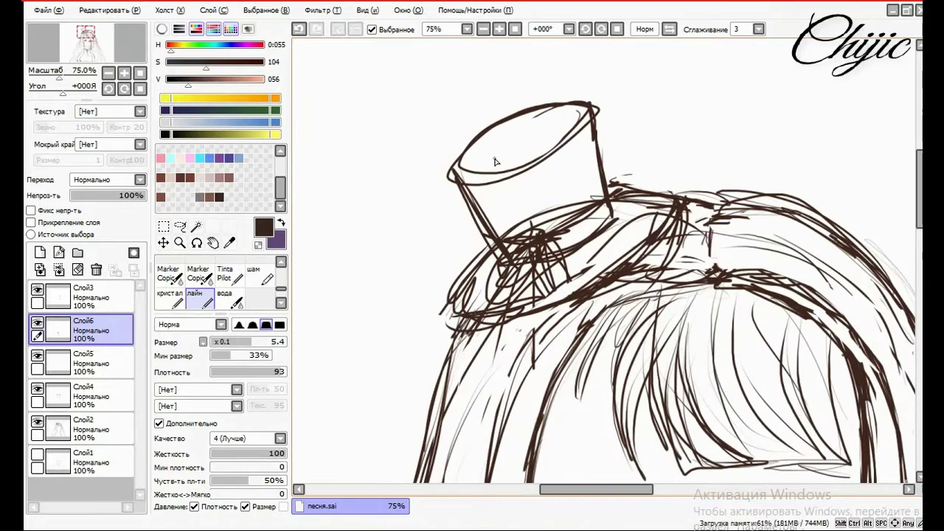
Fade the hair and hat sketch on layer Слой2 with Hue/Saturation, using saturation -25 and brightness +61
click(98, 419)
click(323, 10)
click(354, 46)
key(Escape)
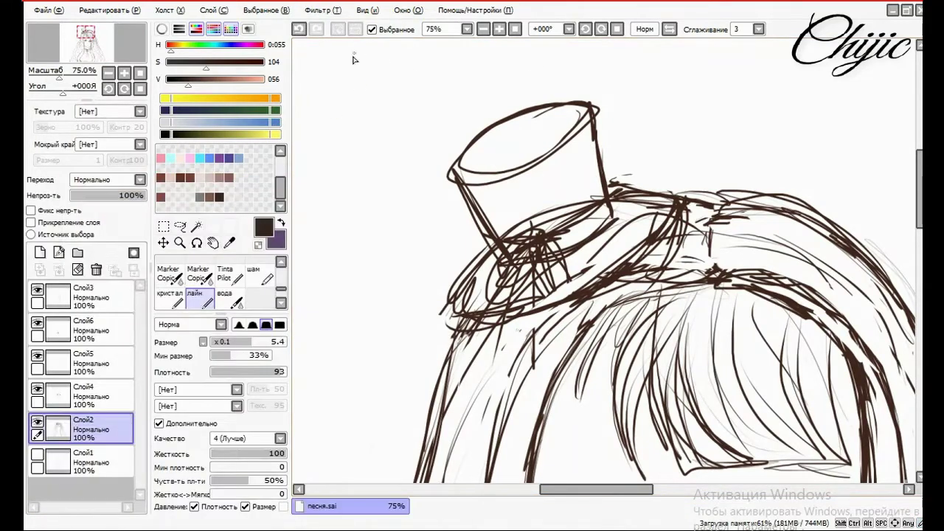
click(322, 10)
click(318, 61)
drag(246, 161, 321, 177)
scroll(686, 344, down, 3)
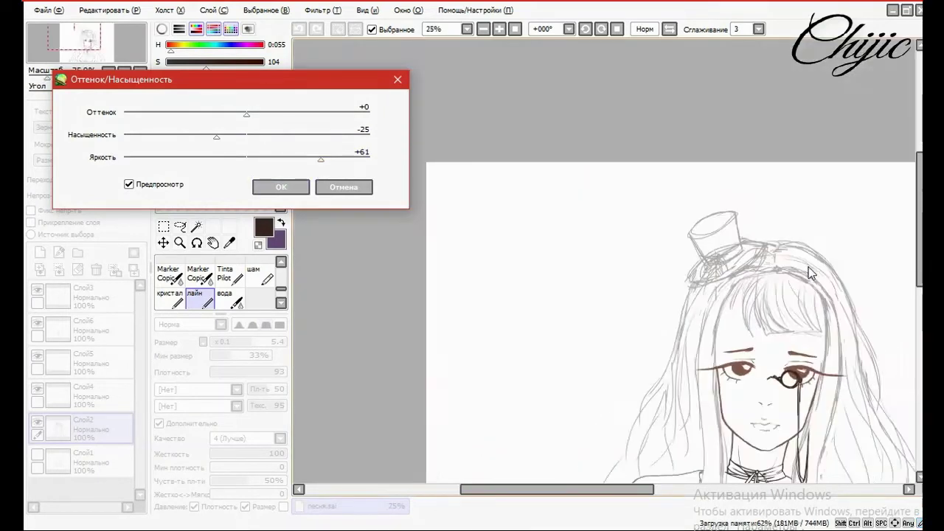
drag(649, 489, 680, 495)
scroll(612, 295, down, 5)
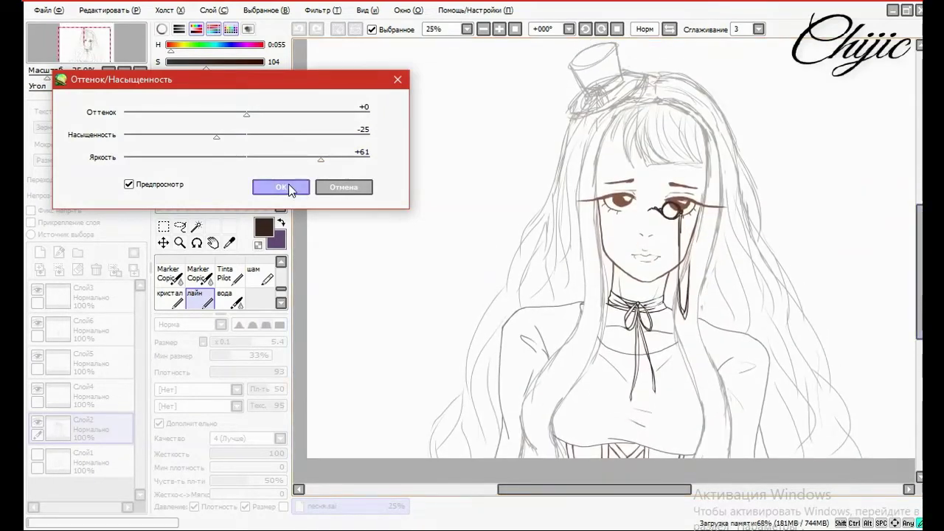
click(288, 183)
Ink the top hat's crown on layer Слой6 with its oval top, both slanted sides and curved base
scroll(572, 72, up, 3)
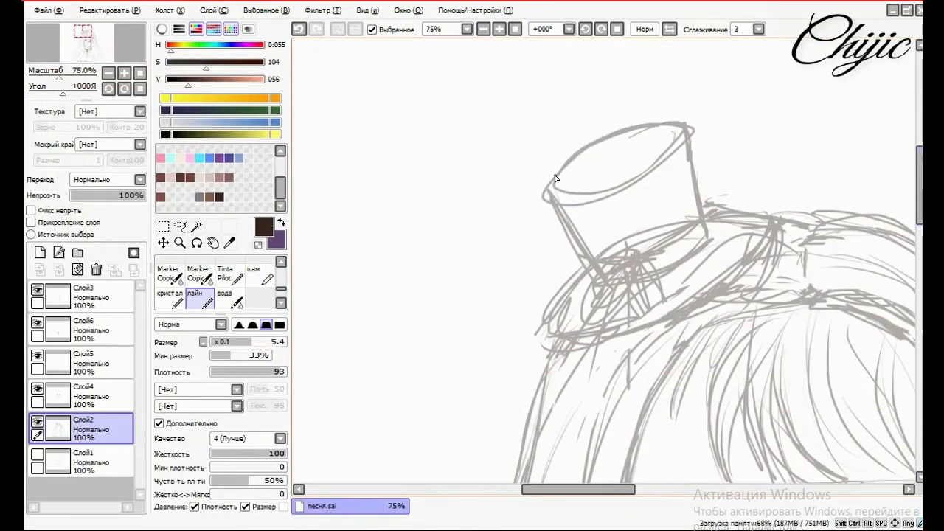
click(81, 330)
mouse_move(550, 193)
mouse_down()
mouse_move(640, 134)
mouse_move(662, 156)
mouse_move(548, 196)
mouse_move(679, 120)
mouse_move(579, 194)
mouse_move(622, 135)
mouse_move(564, 167)
mouse_move(545, 196)
mouse_move(582, 194)
mouse_move(682, 129)
mouse_up()
click(302, 32)
key(ctrl+z)
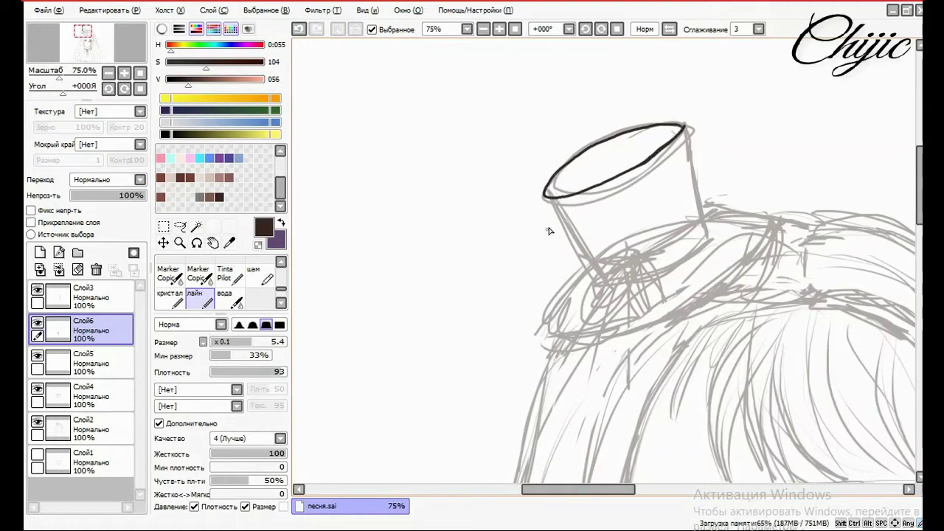
drag(546, 198, 590, 267)
drag(688, 144, 711, 242)
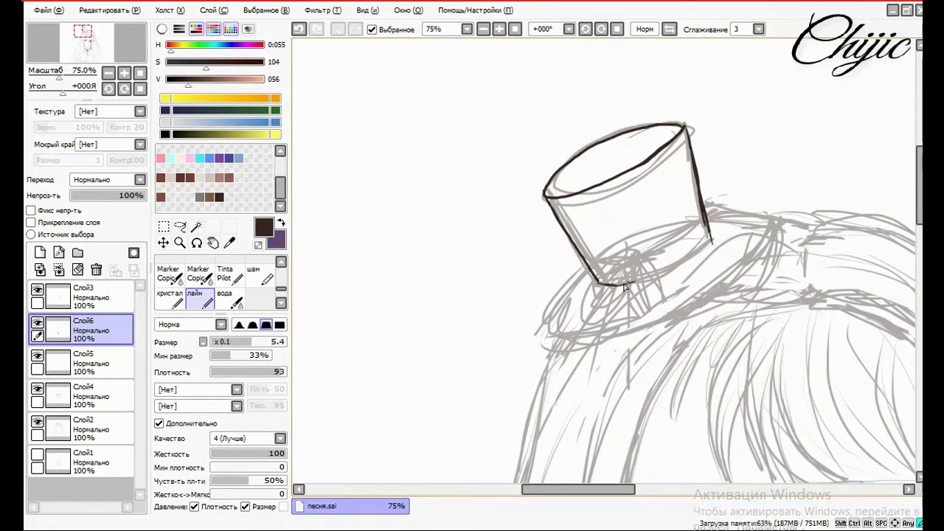
drag(624, 286, 707, 237)
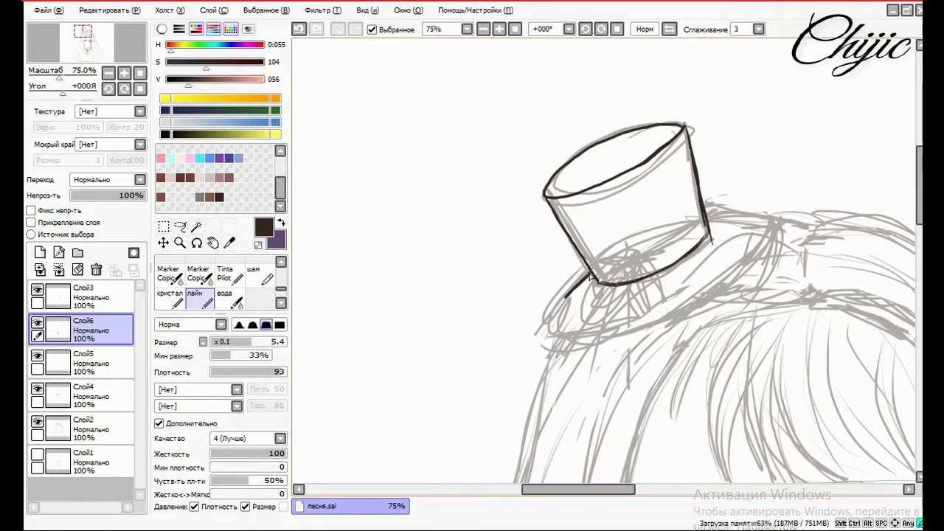
Ink the hat's oval brim around the crown's base and strengthen its lower edge with a second outer contour
mouse_move(596, 335)
mouse_down()
mouse_move(654, 312)
mouse_move(730, 260)
mouse_up()
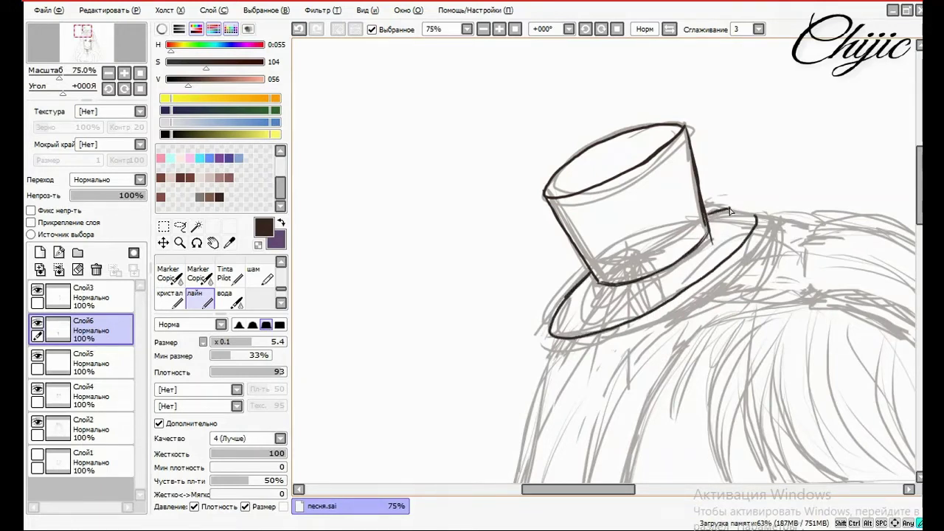
mouse_move(709, 215)
mouse_down()
mouse_move(710, 279)
mouse_move(662, 311)
mouse_up()
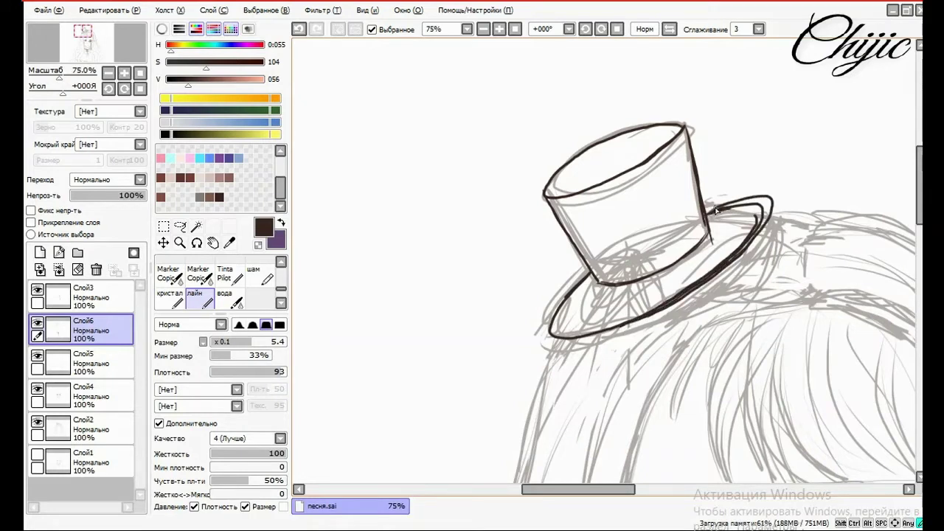
mouse_move(551, 335)
mouse_down()
mouse_move(559, 311)
mouse_move(545, 334)
mouse_move(617, 327)
mouse_up()
Erase the doubled inner line and overhanging strokes along the hat's brim with the Rub Hard eraser
key(e)
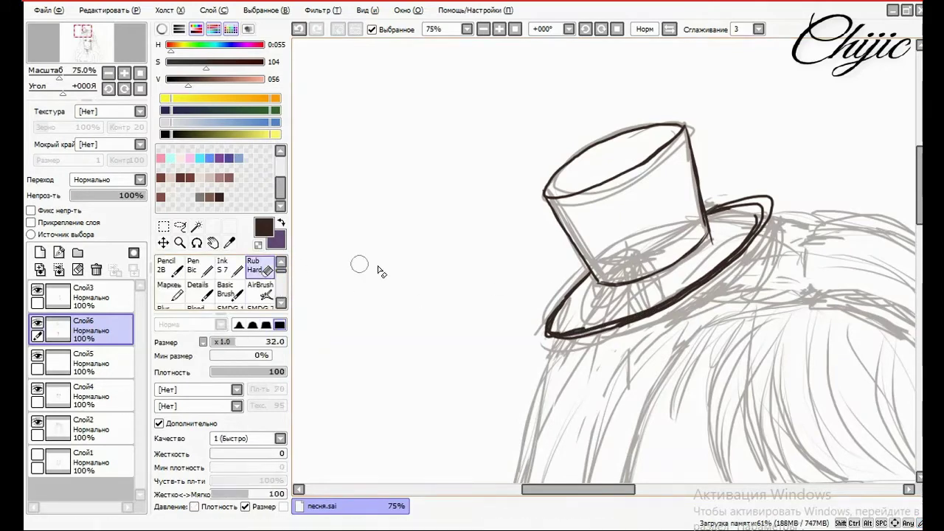
scroll(667, 269, up, 1)
mouse_move(757, 188)
mouse_down()
mouse_move(731, 195)
mouse_move(782, 185)
mouse_move(786, 211)
mouse_move(715, 282)
mouse_move(607, 335)
mouse_move(543, 337)
mouse_move(502, 356)
mouse_move(530, 316)
mouse_move(510, 340)
mouse_move(546, 344)
mouse_move(528, 350)
mouse_move(520, 326)
mouse_move(593, 349)
mouse_move(621, 331)
mouse_move(514, 359)
mouse_up()
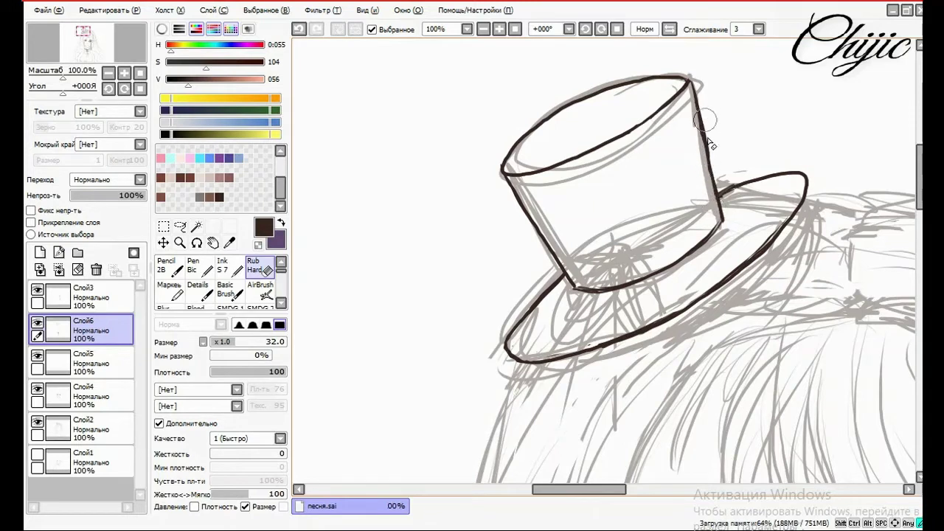
Switch from the Rub Hard eraser back to the лайн brush for inking the top hat
scroll(282, 288, down, 3)
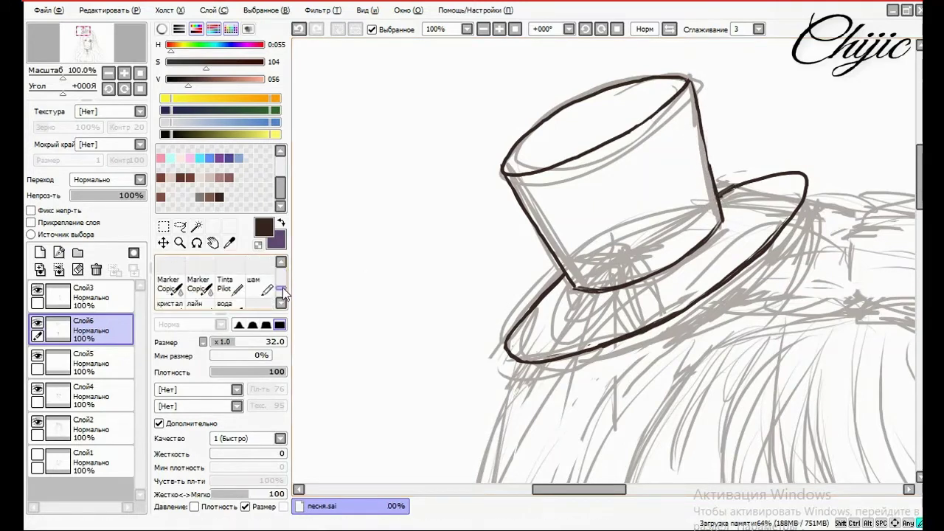
click(196, 276)
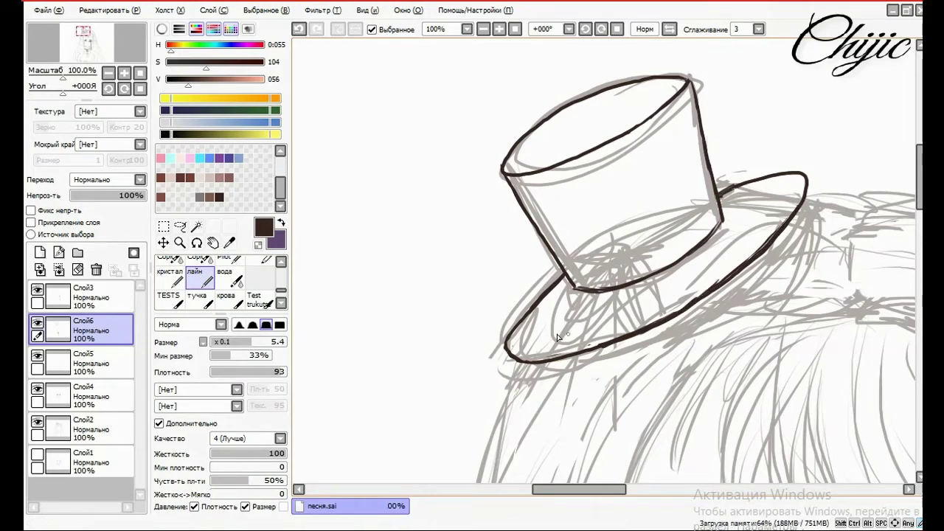
scroll(282, 295, up, 3)
click(258, 266)
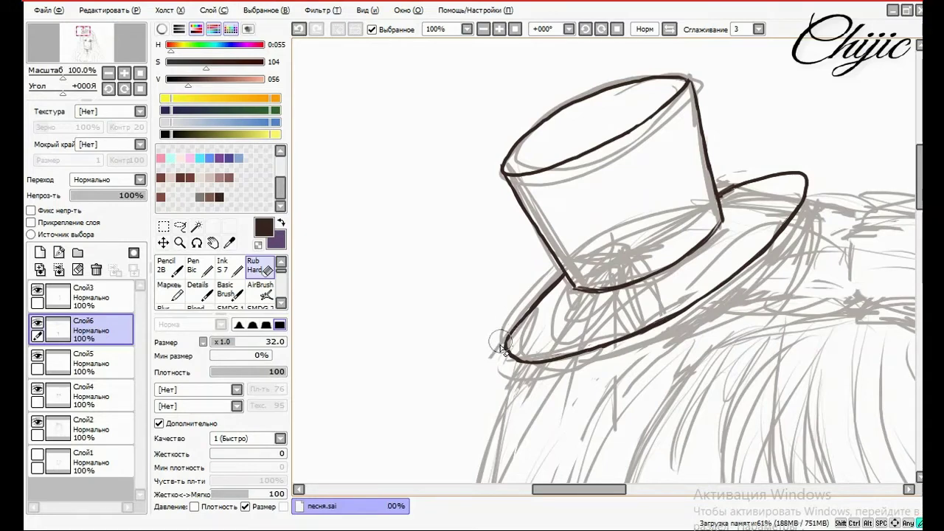
scroll(281, 289, down, 3)
click(196, 304)
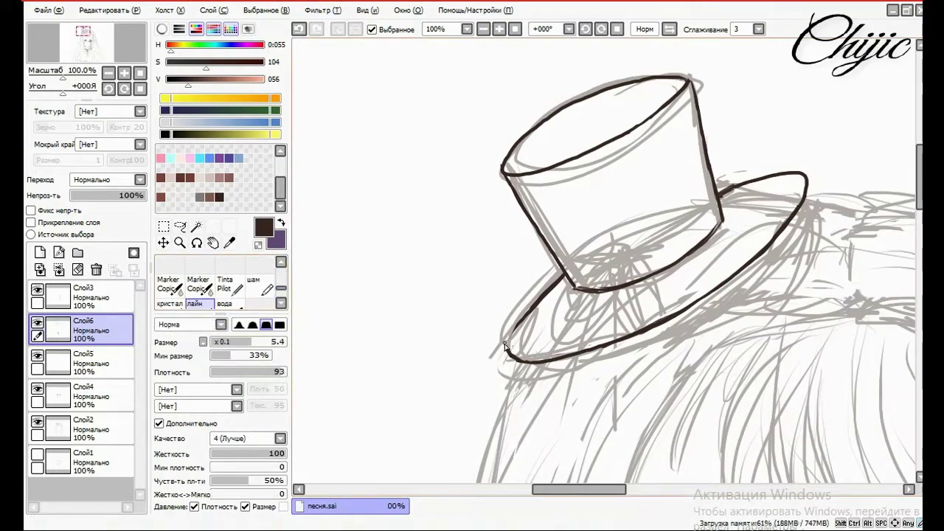
Pick the grey-brown swatch and create a new layer directly above the hat line art on Слой6
scroll(592, 325, down, 5)
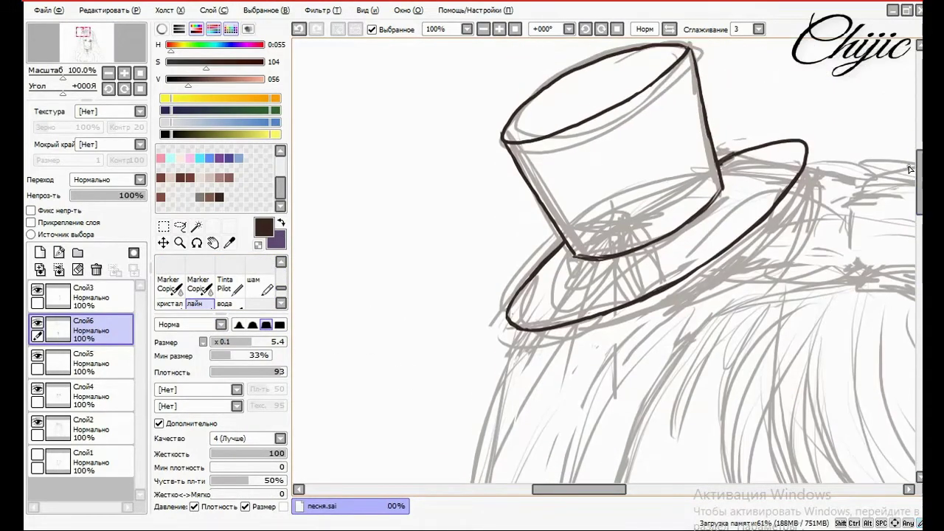
scroll(906, 249, down, 5)
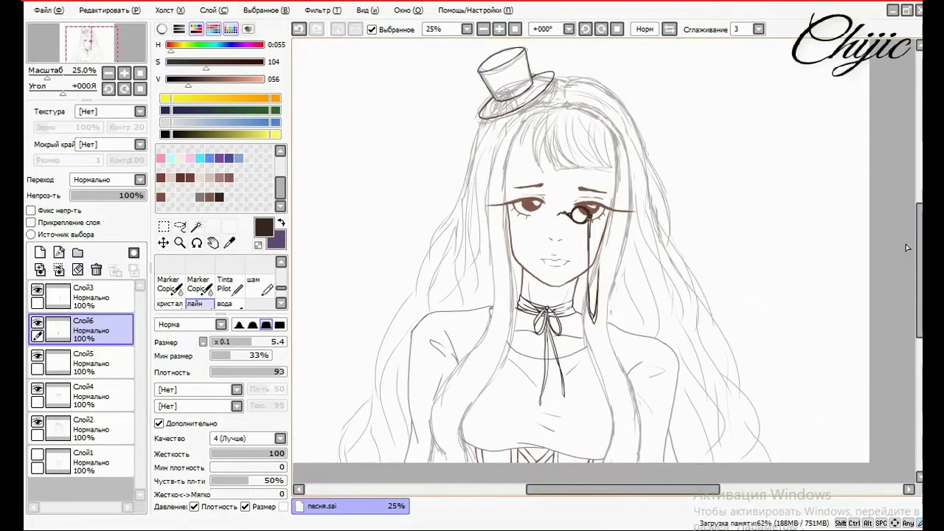
scroll(553, 105, right, 1)
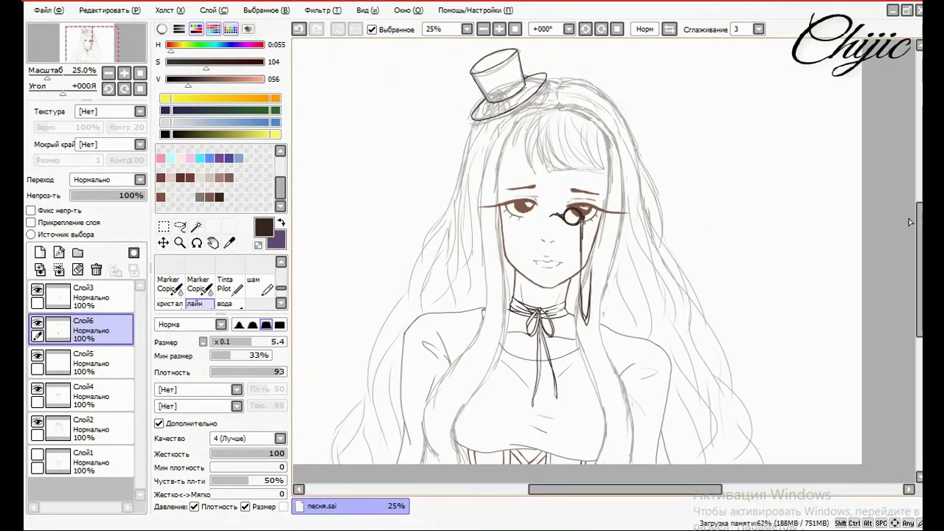
scroll(909, 218, up, 1)
drag(705, 489, 675, 476)
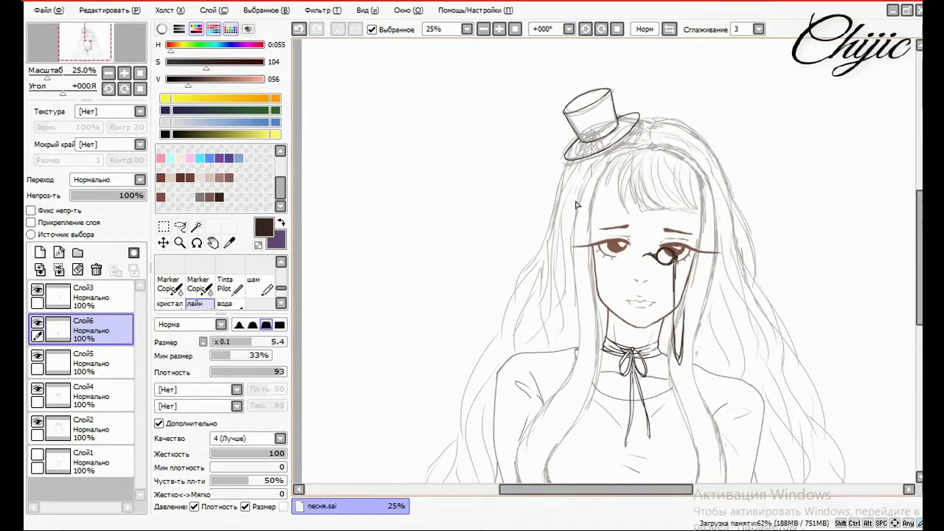
scroll(558, 95, up, 3)
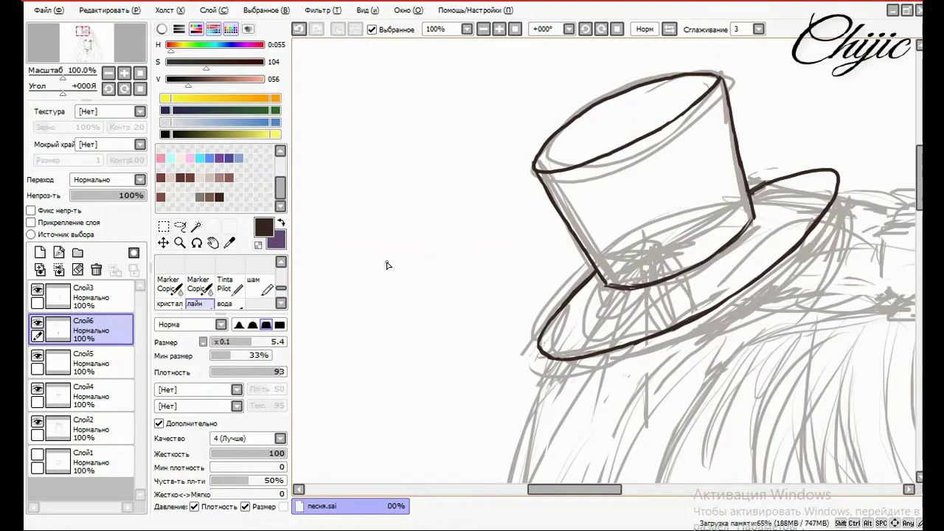
click(199, 197)
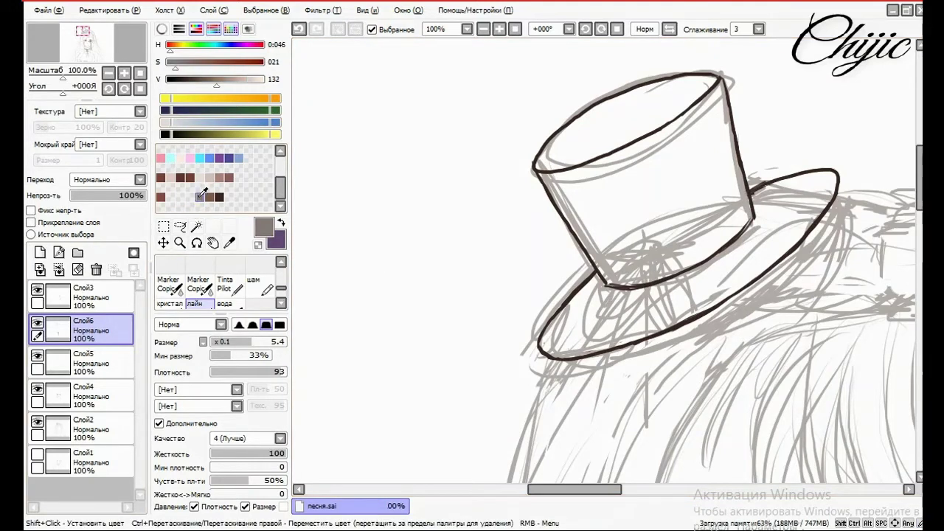
click(39, 252)
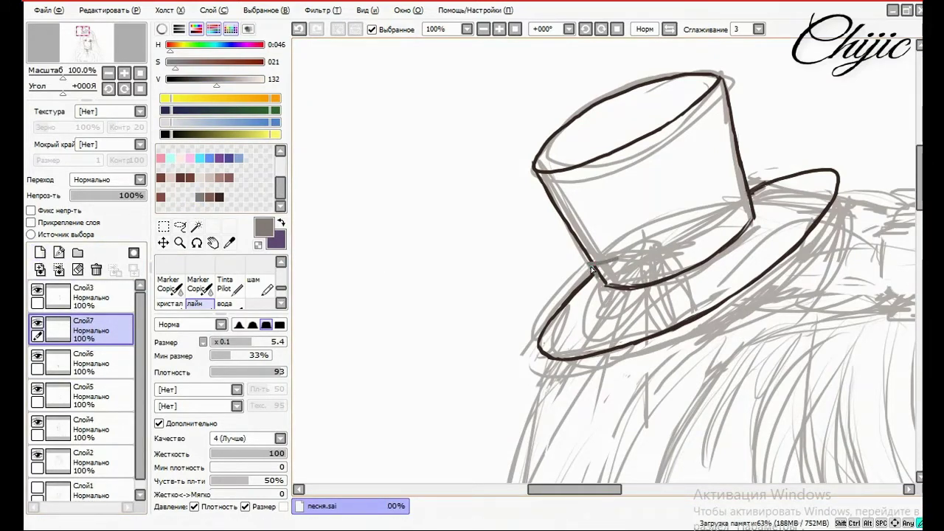
Ink the grey-brown outline of the hat band around the crown's base, with both curved edges and short ends, on a canvas rotated to -45°
click(108, 88)
click(109, 88)
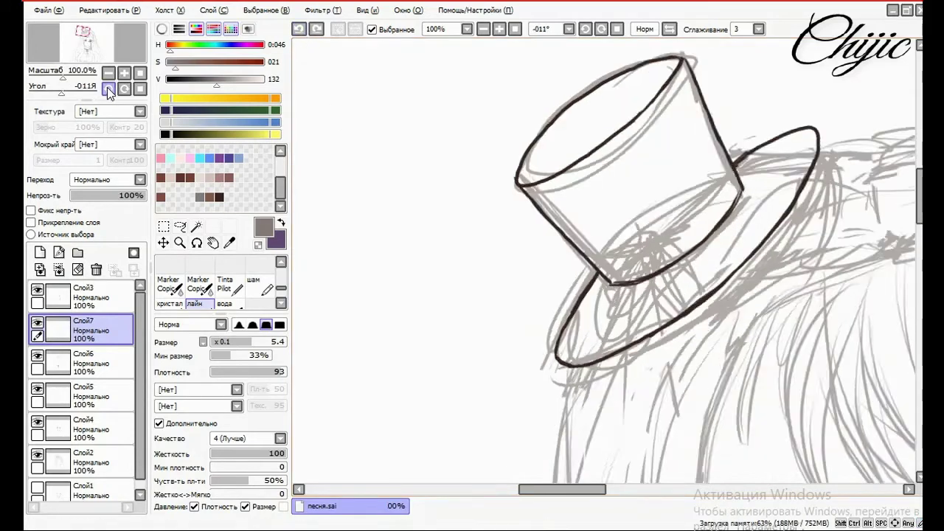
click(108, 89)
drag(644, 197, 594, 267)
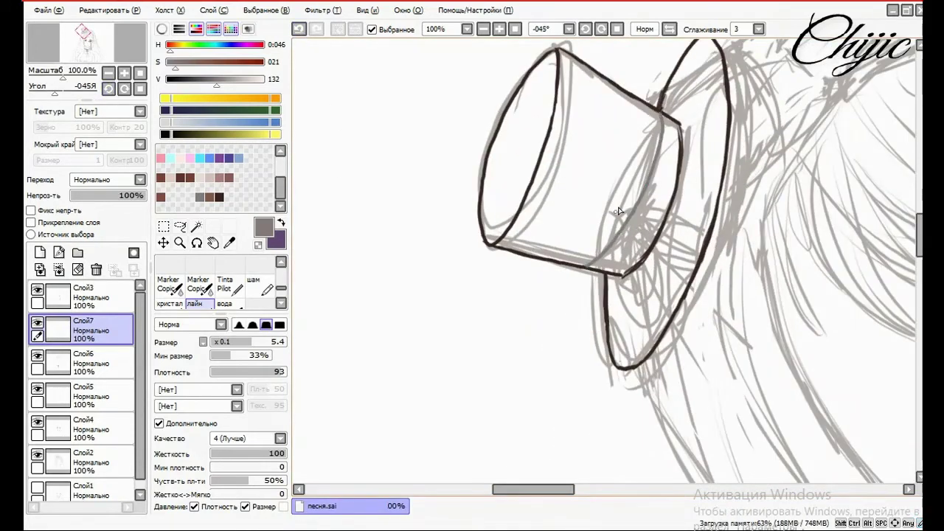
click(300, 29)
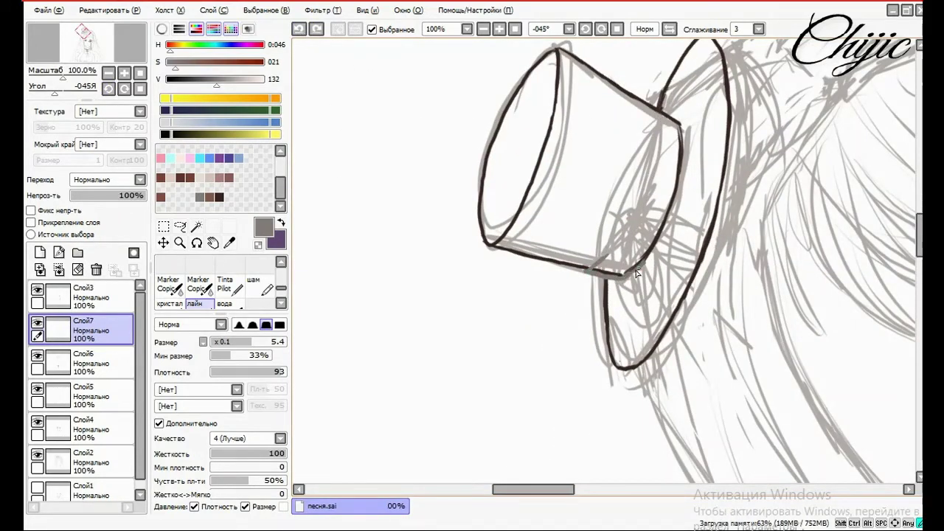
mouse_move(680, 122)
mouse_down()
mouse_move(682, 164)
mouse_move(664, 222)
mouse_up()
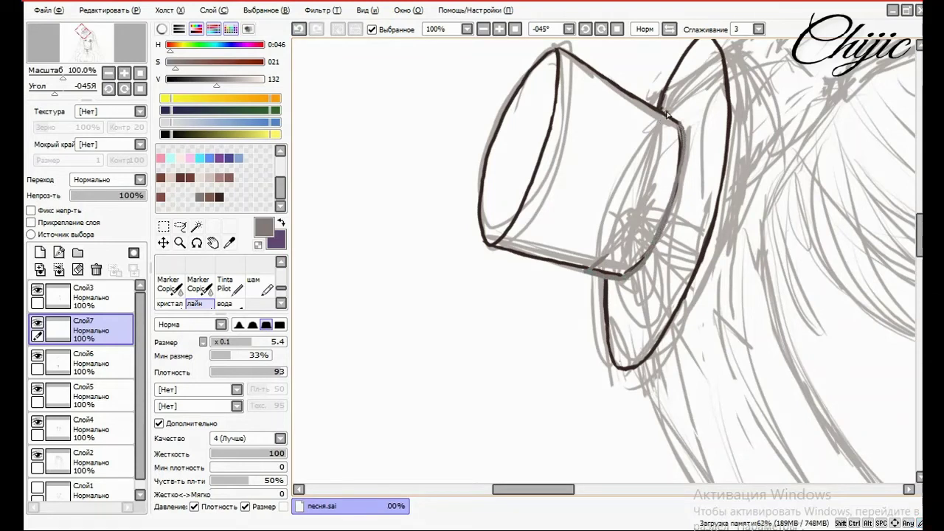
drag(656, 111, 641, 192)
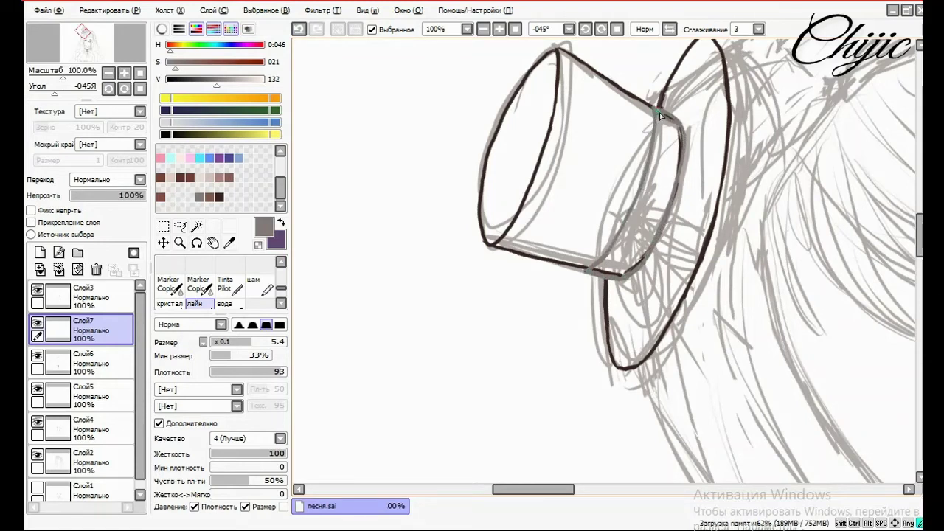
mouse_move(655, 113)
mouse_down()
mouse_move(632, 193)
mouse_move(639, 267)
mouse_up()
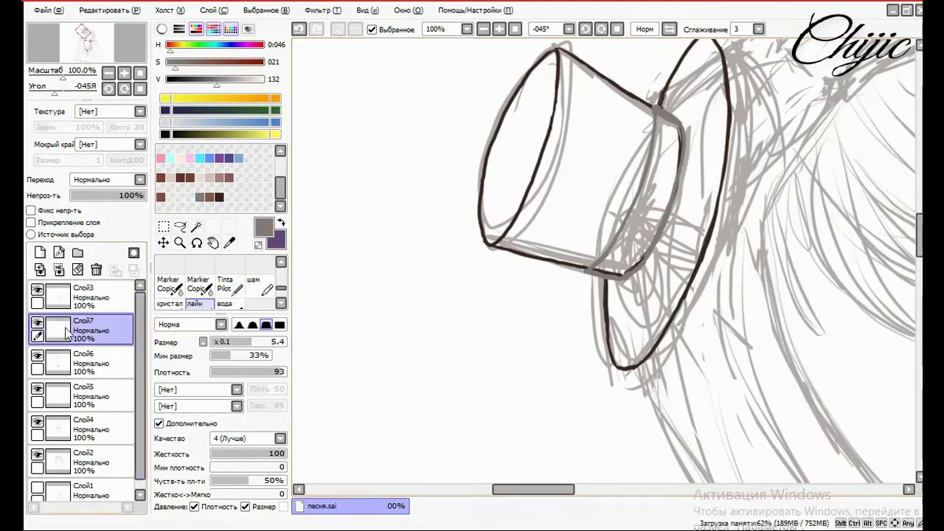
Hide the hat line art Слой6 and the sketch layer Слой2 to isolate the hat band
click(37, 355)
click(37, 455)
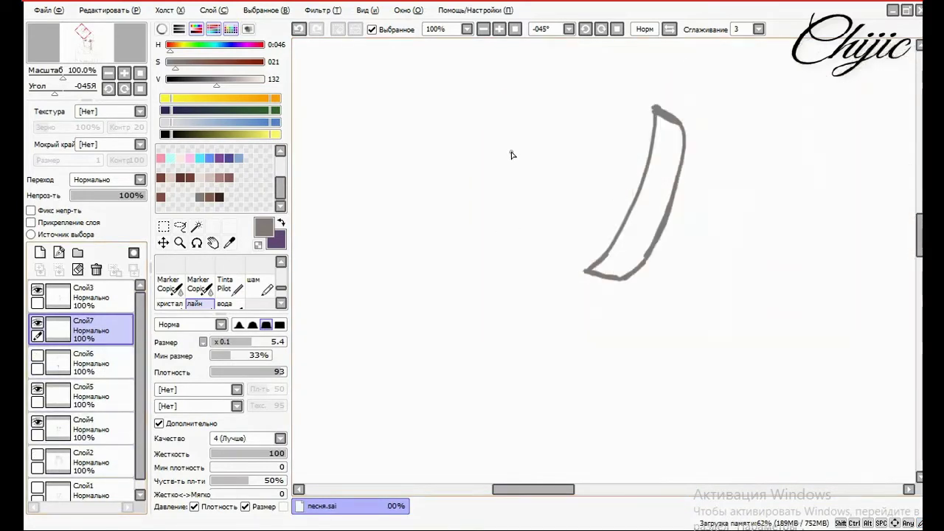
click(37, 455)
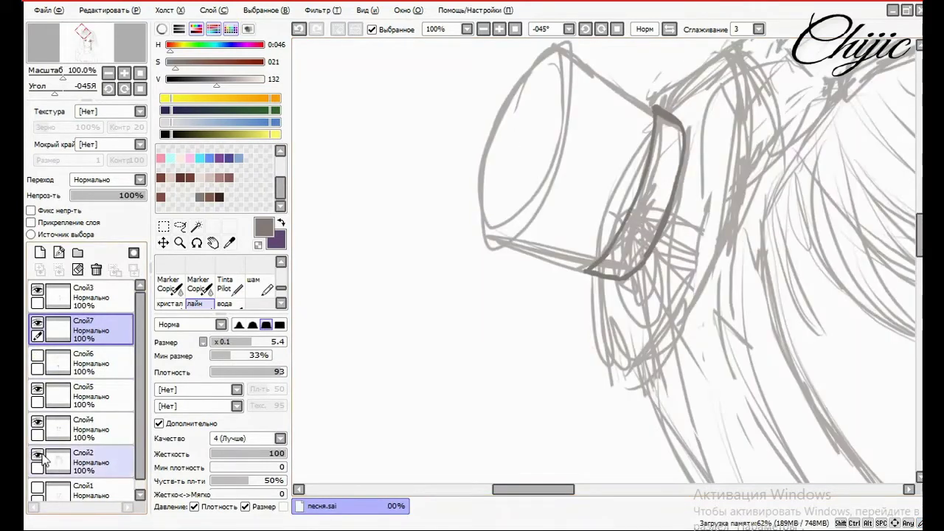
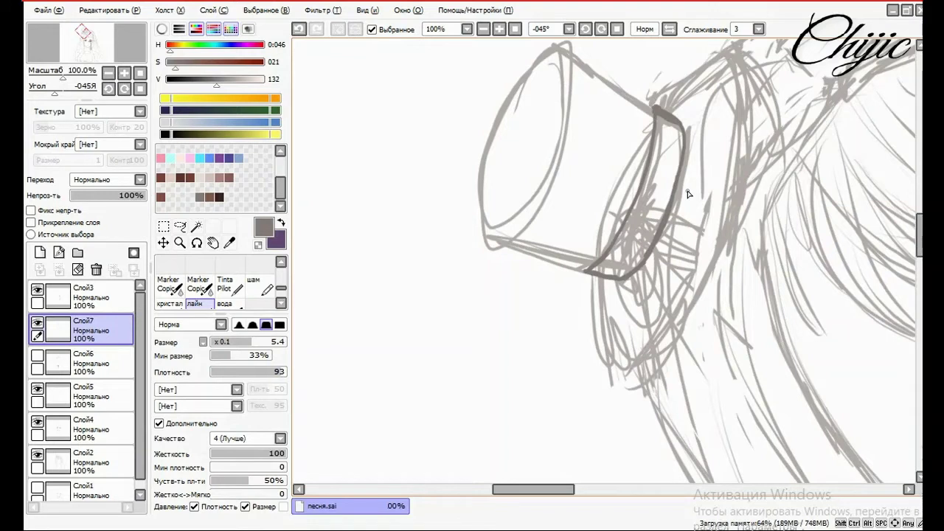
click(37, 388)
click(37, 421)
click(37, 454)
Thin the thick and uneven parts of the hat band's outline with the Rub Hard eraser, then return to the лайн brush
drag(283, 289, 289, 258)
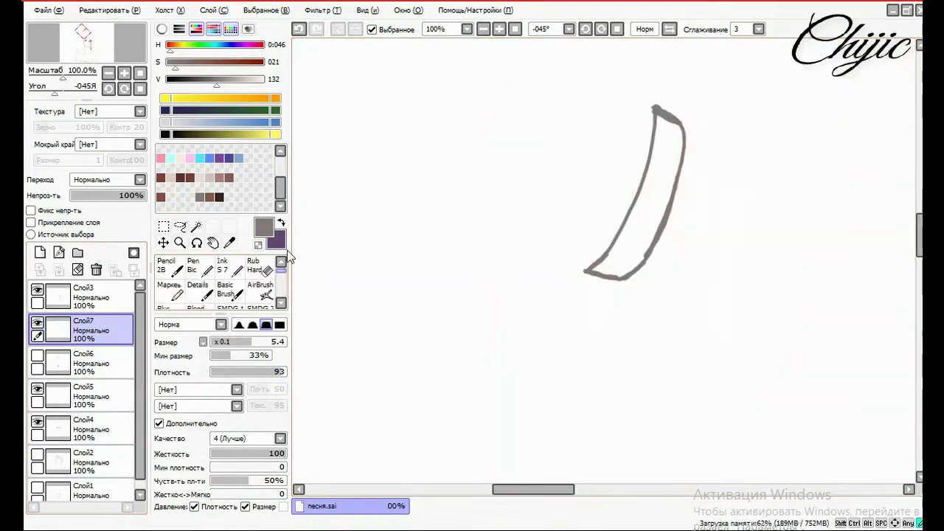
click(259, 267)
drag(604, 277, 586, 271)
drag(643, 253, 666, 210)
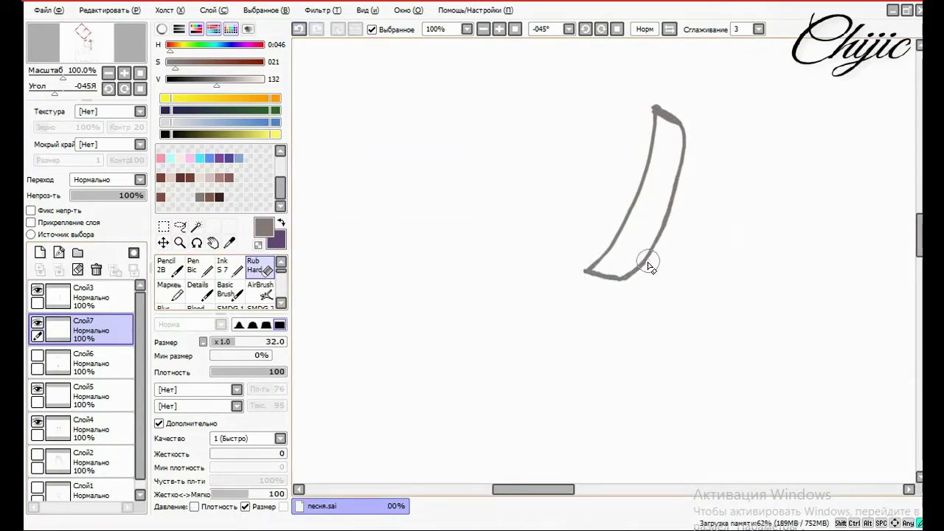
mouse_move(653, 115)
mouse_down()
mouse_move(674, 122)
mouse_move(657, 101)
mouse_move(673, 120)
mouse_up()
scroll(283, 286, down, 3)
click(199, 269)
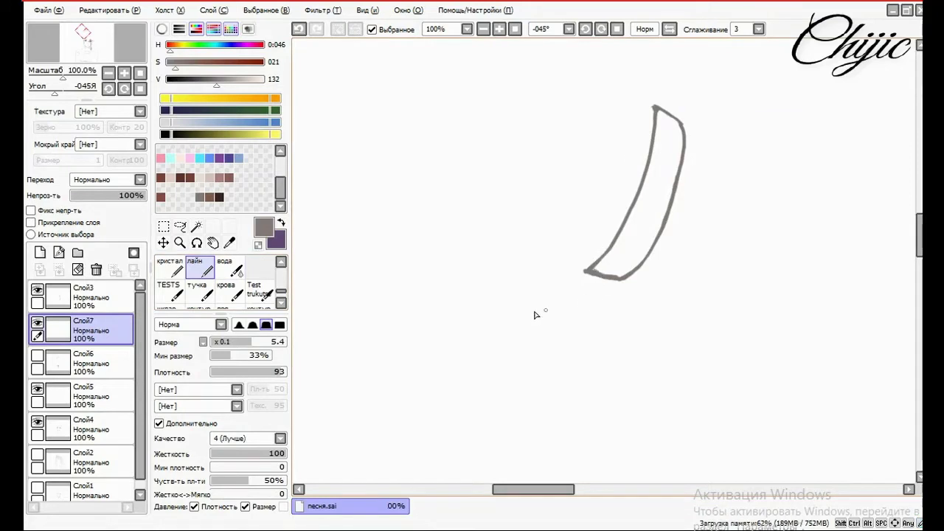
Show Слой6 and erase its dark hat lines where they overlap the band, then restore the canvas rotation to 0°
key(e)
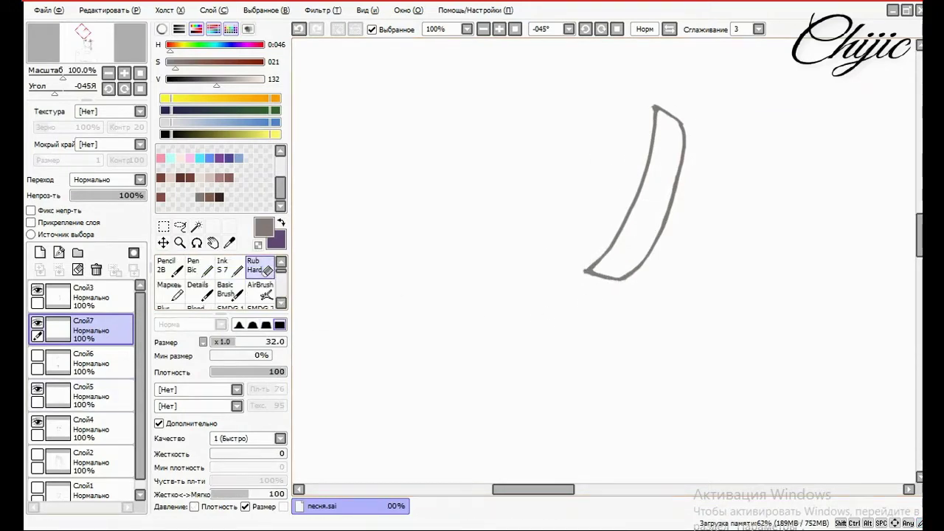
click(37, 360)
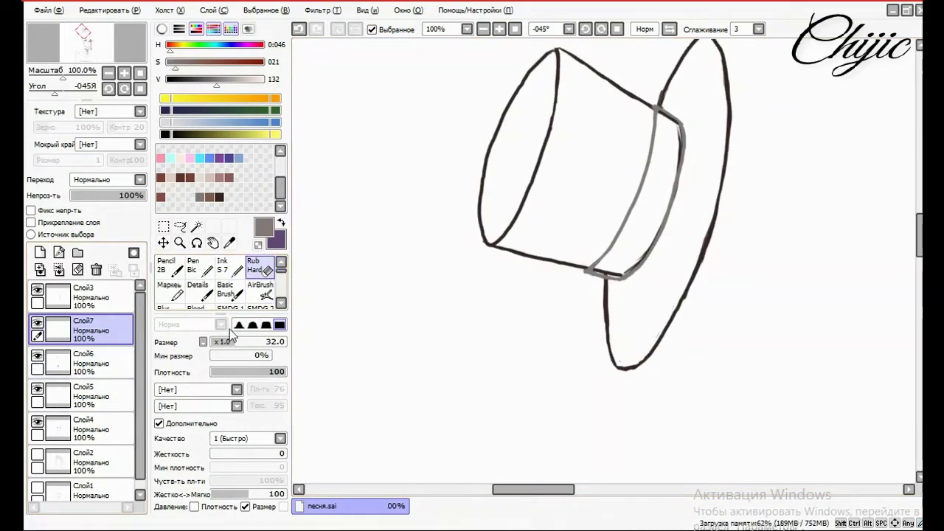
mouse_move(611, 263)
mouse_down()
mouse_move(667, 225)
mouse_move(679, 156)
mouse_move(662, 118)
mouse_up()
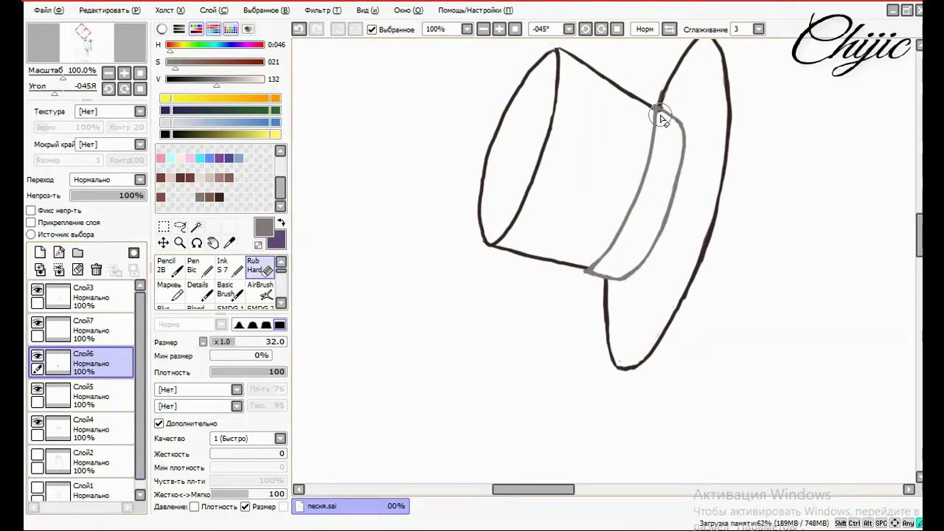
key(Home)
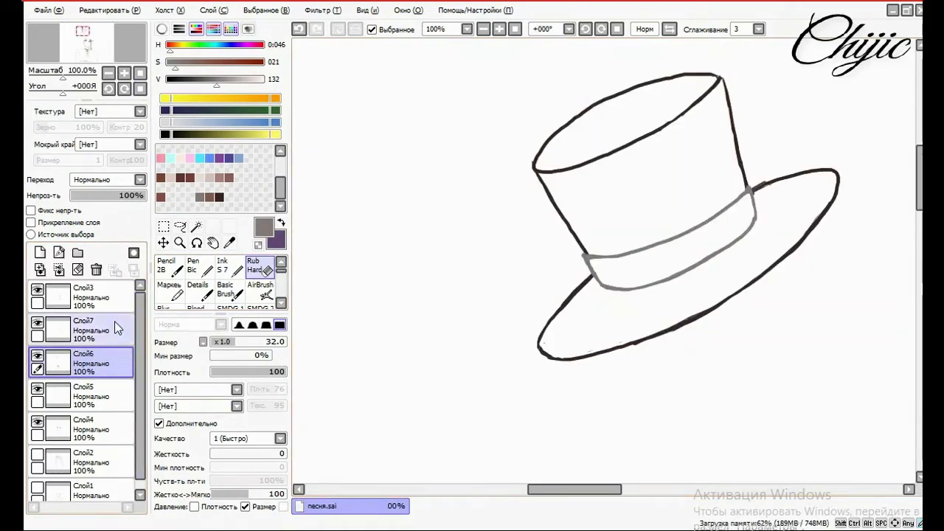
Switch to the лайн brush and hide the sketch layer Слой2 around the enlarged hat band
scroll(455, 310, down, 5)
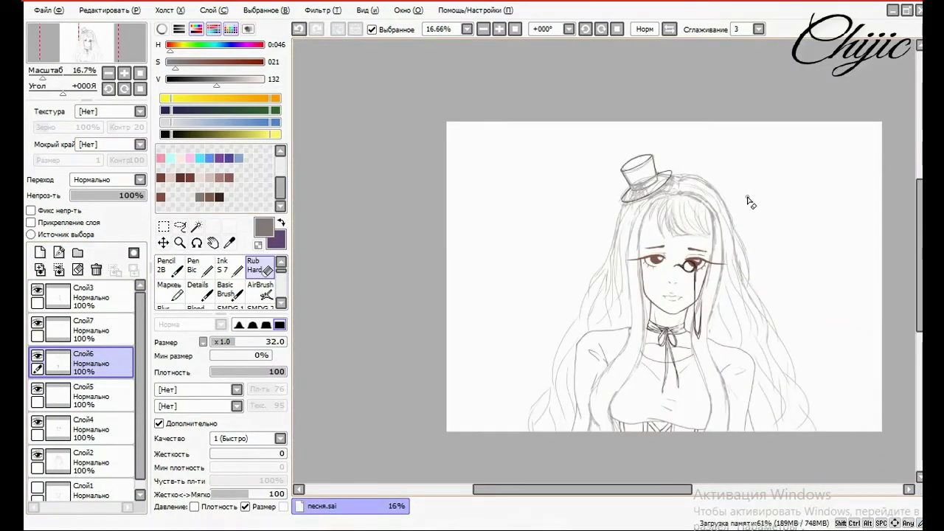
scroll(542, 159, up, 7)
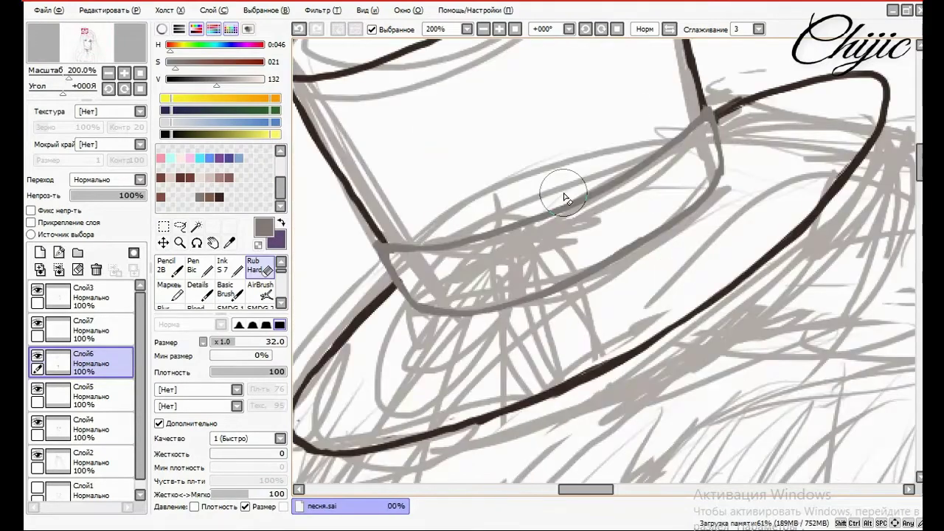
drag(281, 270, 281, 299)
click(198, 291)
mouse_move(472, 246)
mouse_down()
mouse_move(512, 246)
mouse_move(481, 254)
mouse_up()
click(37, 454)
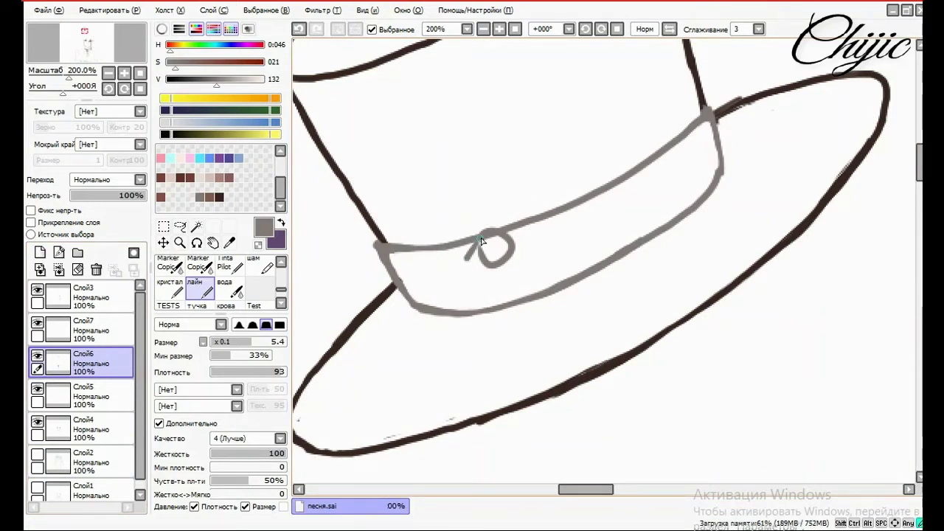
drag(483, 245, 440, 368)
key(ctrl+z)
key(ctrl+z)
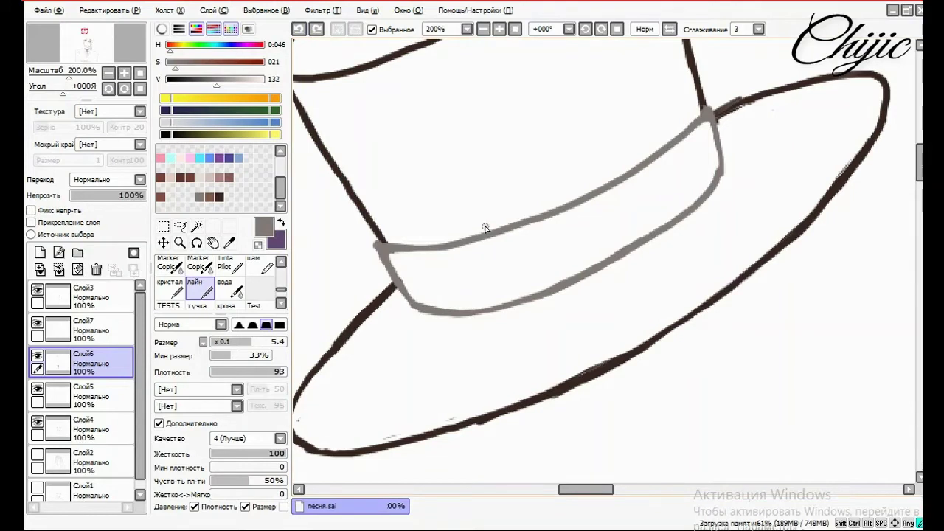
drag(475, 236, 509, 280)
key(ctrl+z)
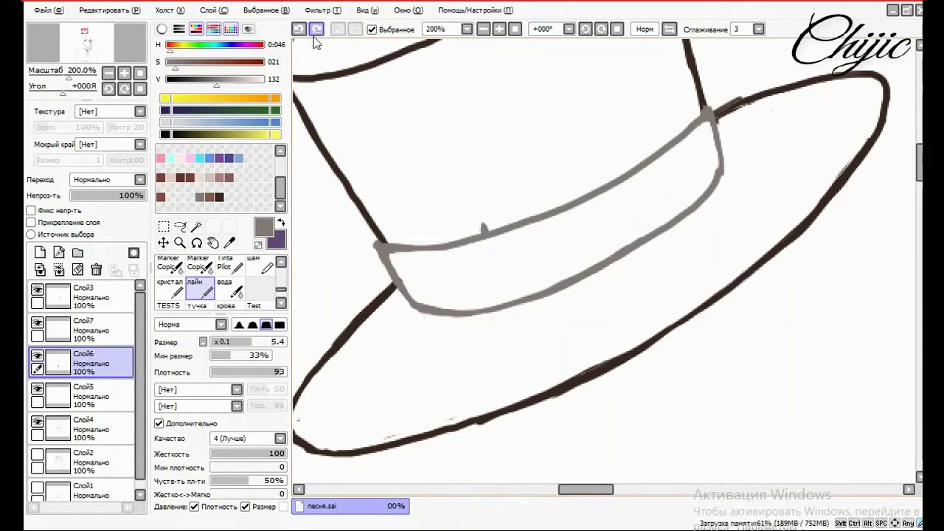
mouse_move(483, 230)
mouse_down()
mouse_move(505, 278)
mouse_move(448, 362)
mouse_move(445, 426)
mouse_up()
drag(487, 249, 508, 297)
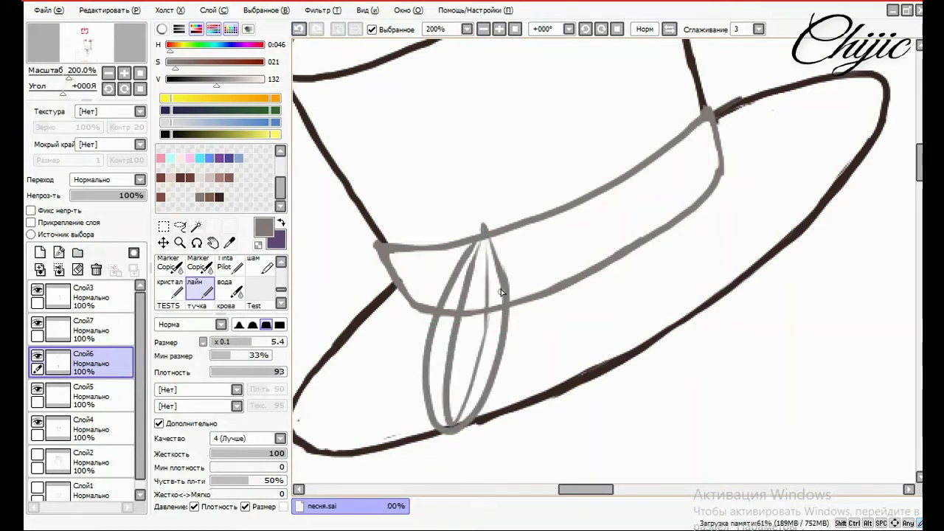
drag(483, 229, 516, 413)
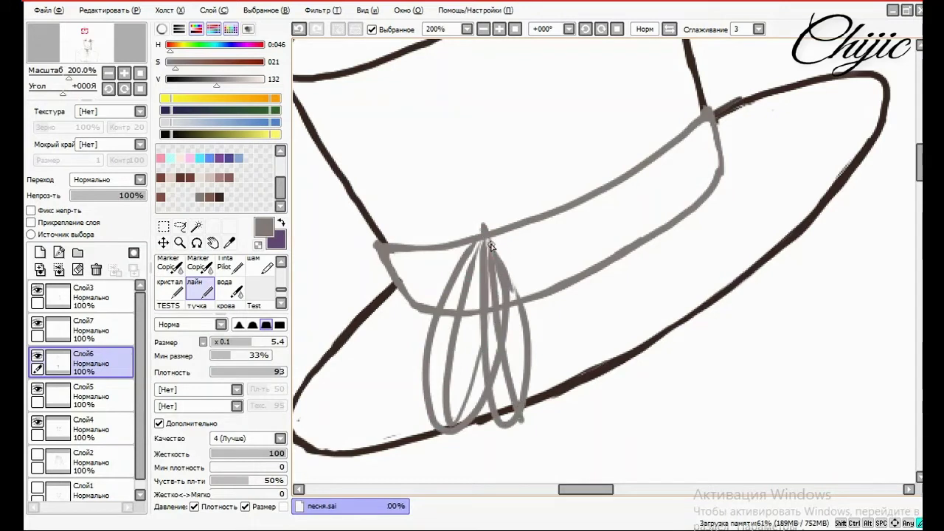
drag(492, 247, 514, 419)
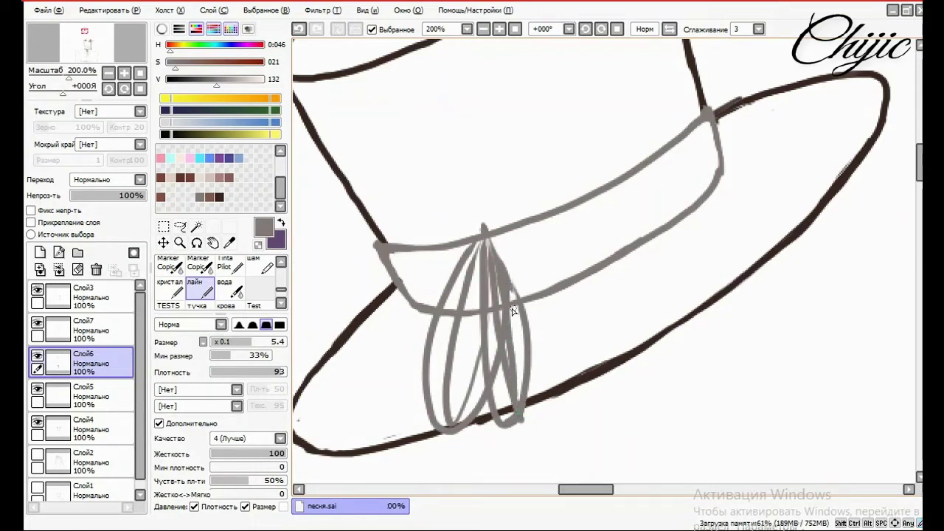
click(300, 30)
click(299, 29)
click(299, 29)
click(300, 30)
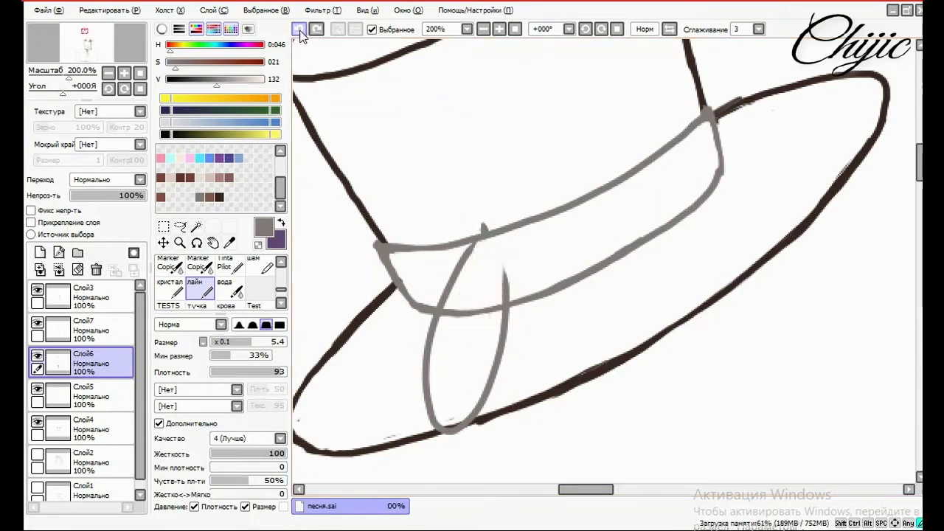
click(299, 29)
Try to draw a bow with a squarish centre knot and a loop on each side across the hat band
drag(470, 246, 491, 304)
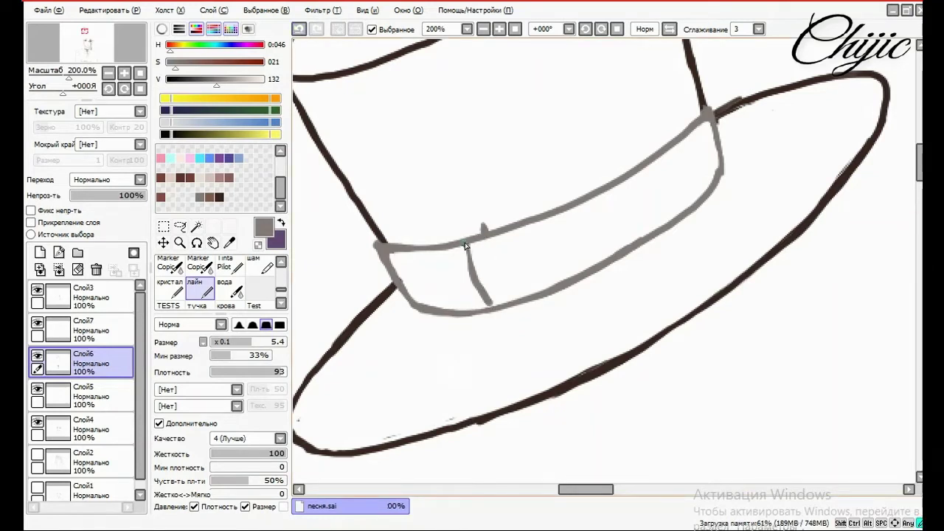
drag(520, 211, 550, 284)
click(498, 315)
drag(485, 253, 520, 285)
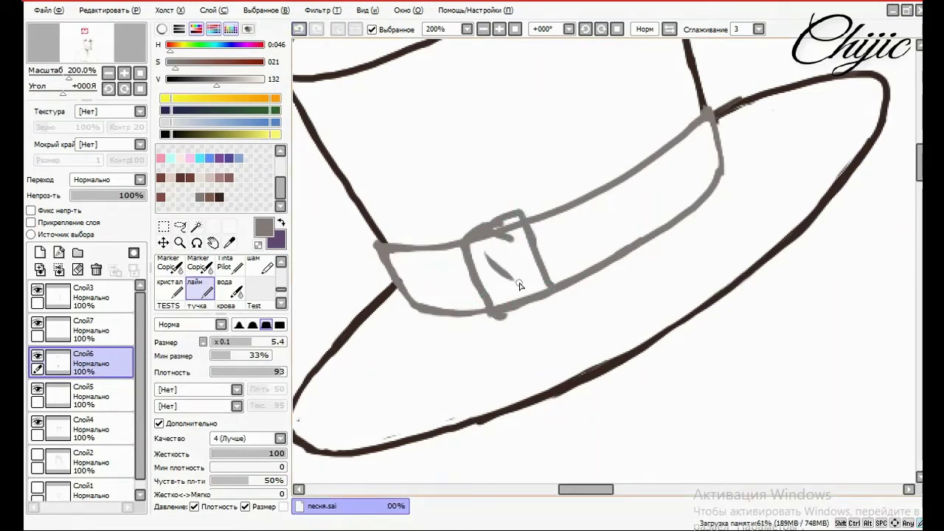
drag(513, 234, 521, 298)
mouse_move(457, 242)
mouse_down()
mouse_move(442, 296)
mouse_move(475, 343)
mouse_move(500, 323)
mouse_up()
mouse_move(526, 205)
mouse_down()
mouse_move(579, 229)
mouse_move(561, 292)
mouse_move(574, 186)
mouse_up()
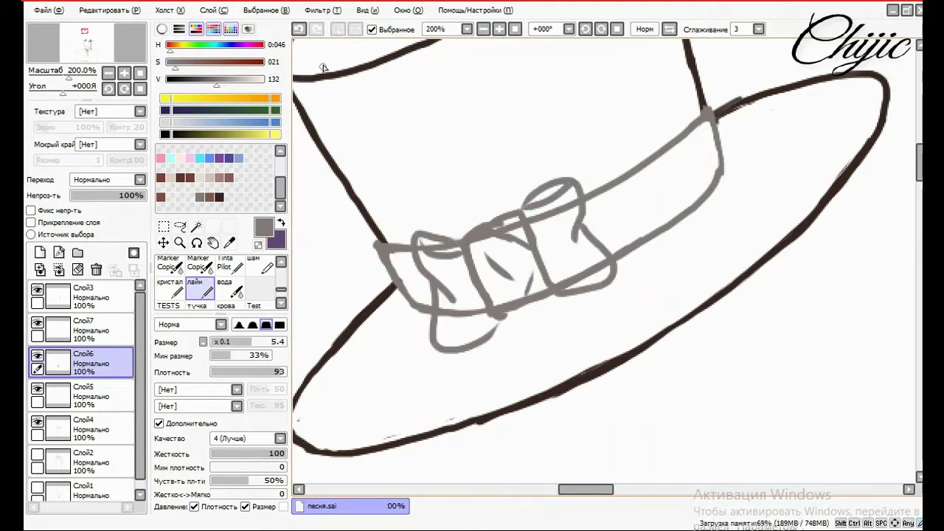
Compare the bow with the sketch layer Слой2 and the whole drawing, then undo the bow strokes
click(37, 455)
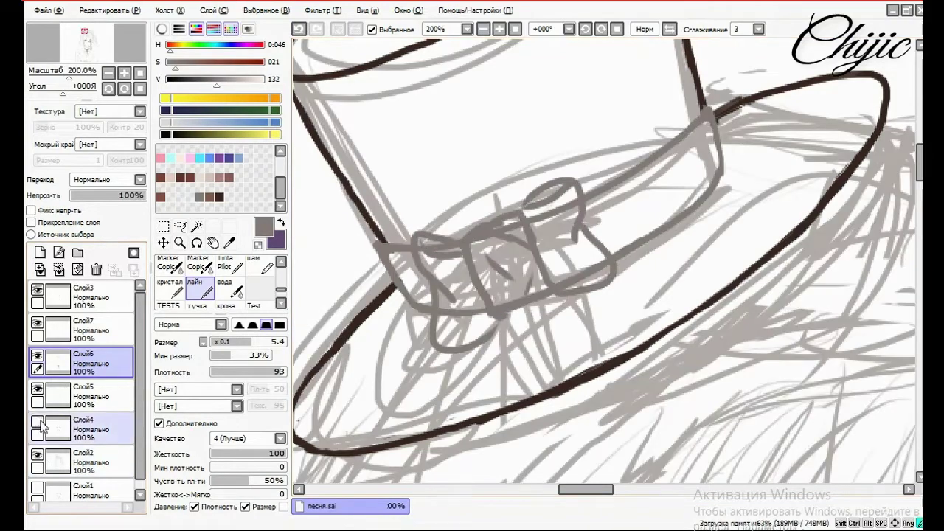
click(37, 423)
click(37, 455)
scroll(807, 327, down, 5)
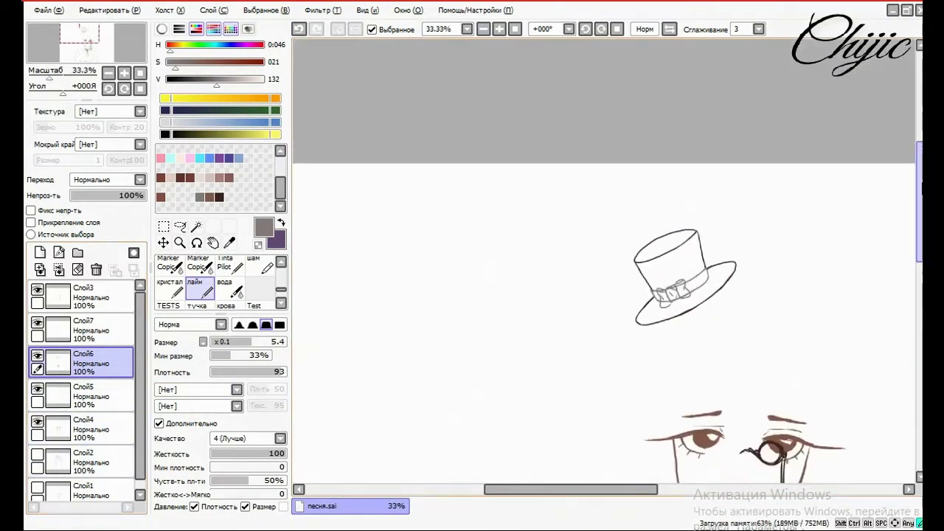
scroll(664, 295, down, 4)
scroll(664, 295, up, 2)
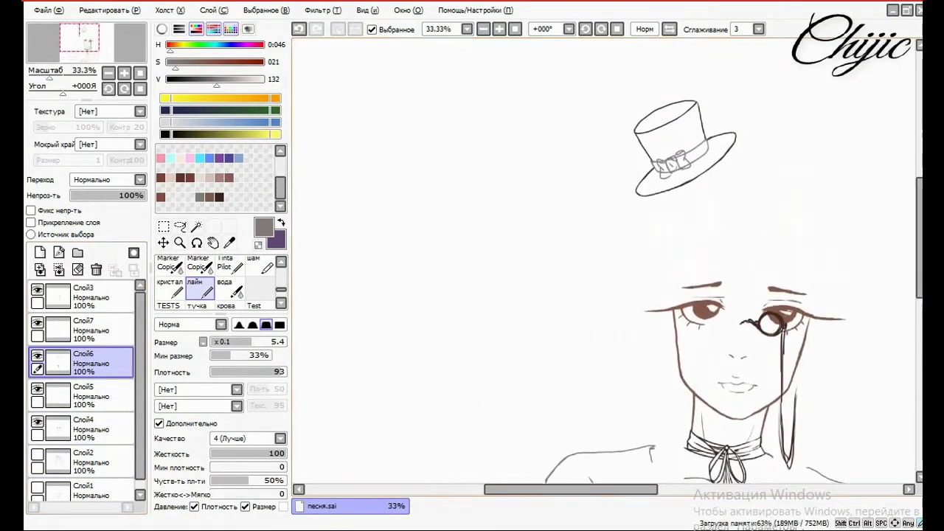
click(307, 29)
scroll(653, 172, up, 7)
scroll(653, 175, down, 3)
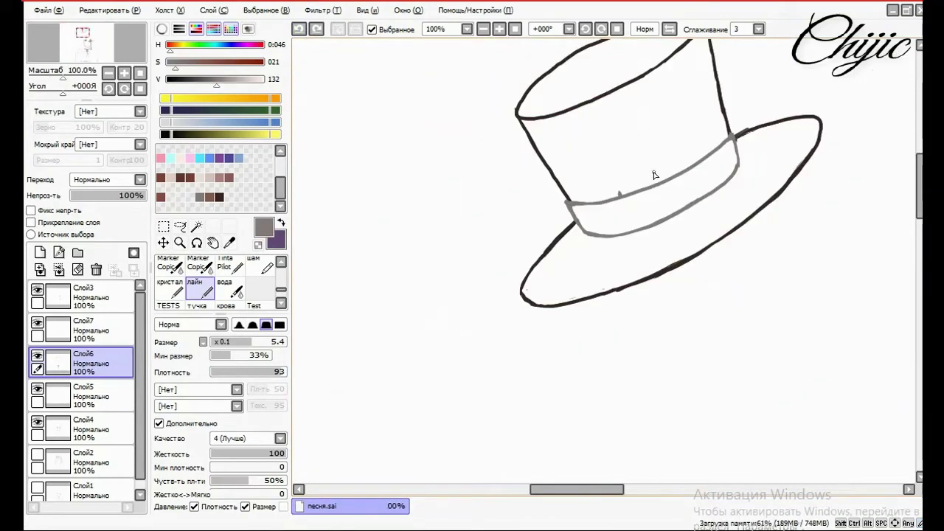
Try to draw a hanging ribbon with a round knot, narrow loops and two long tails over the hat band and brim
mouse_move(614, 211)
mouse_down()
mouse_move(603, 232)
mouse_move(619, 214)
mouse_move(605, 276)
mouse_move(631, 251)
mouse_move(621, 218)
mouse_up()
click(299, 30)
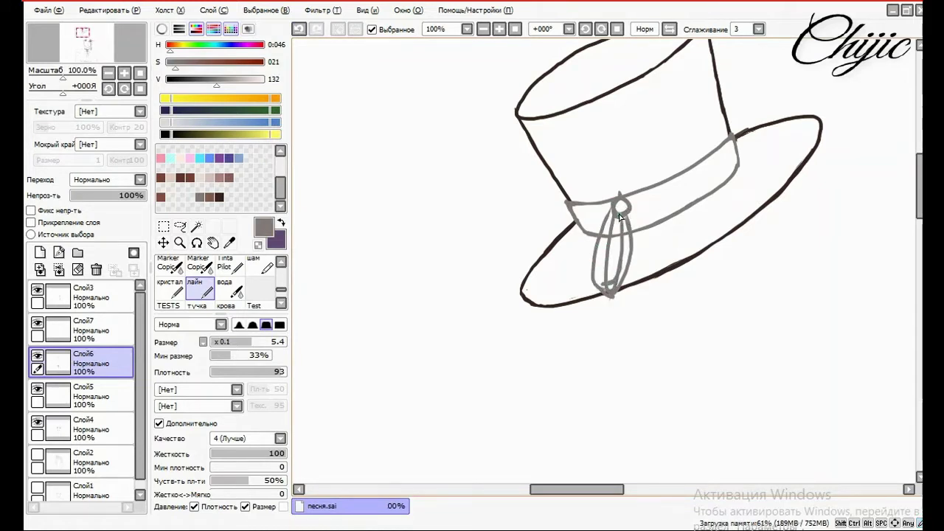
mouse_move(622, 293)
mouse_down()
mouse_move(637, 211)
mouse_move(647, 245)
mouse_move(638, 275)
mouse_up()
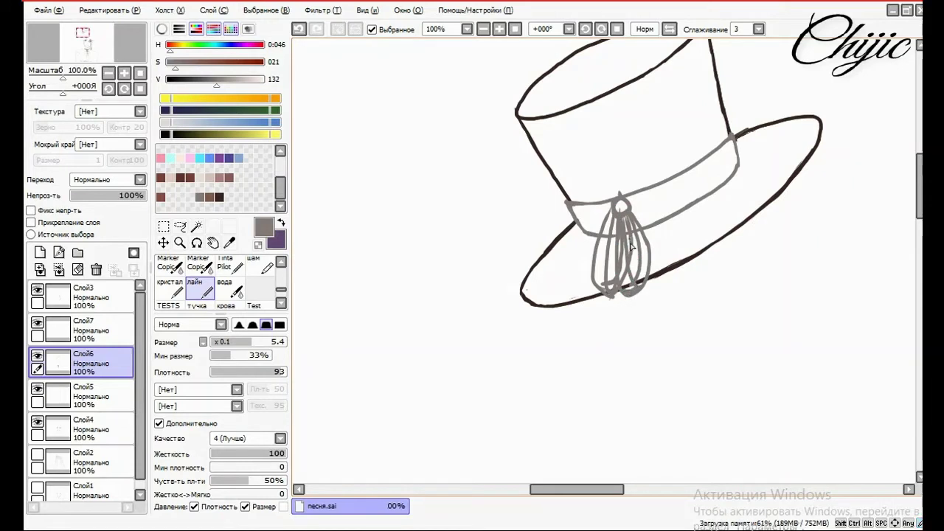
drag(612, 293, 599, 397)
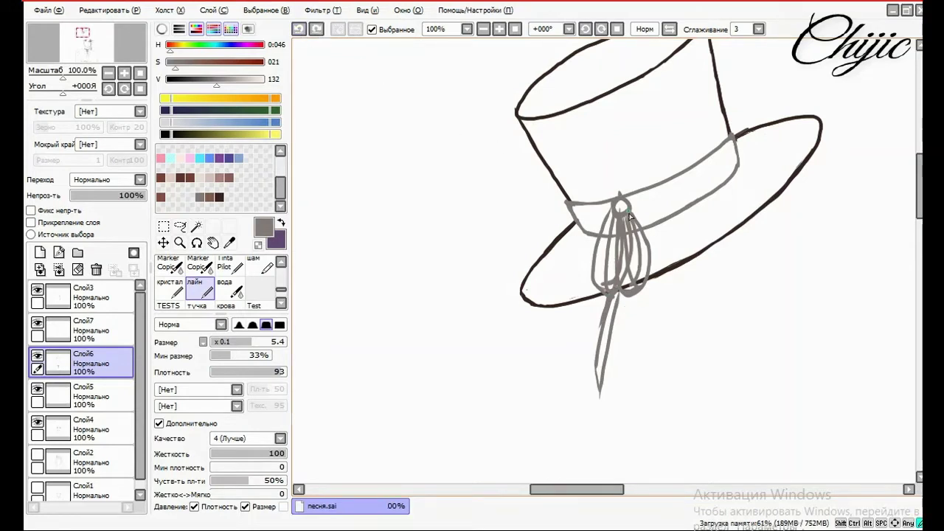
drag(629, 215, 627, 369)
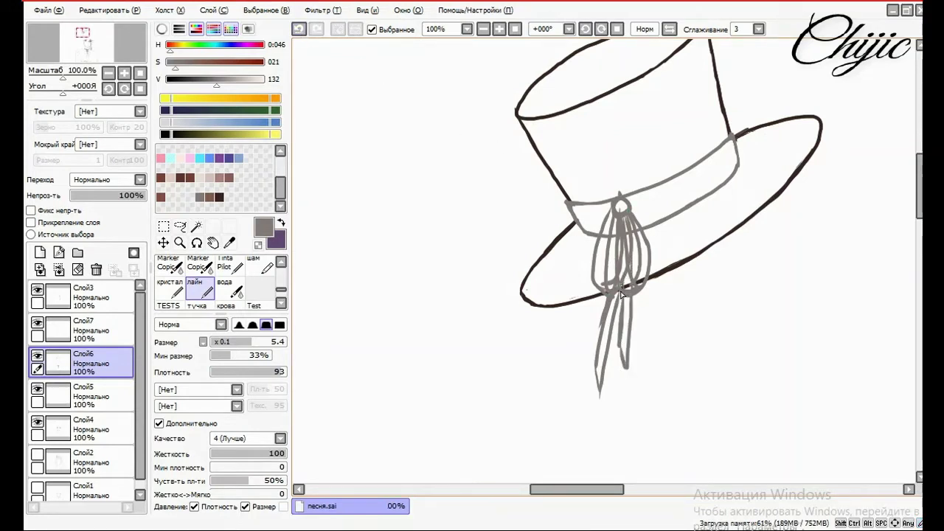
Try erasing the overlap below the ribbon loops with the Rub Hard eraser, then undo the entire ribbon
key(e)
scroll(642, 258, up, 3)
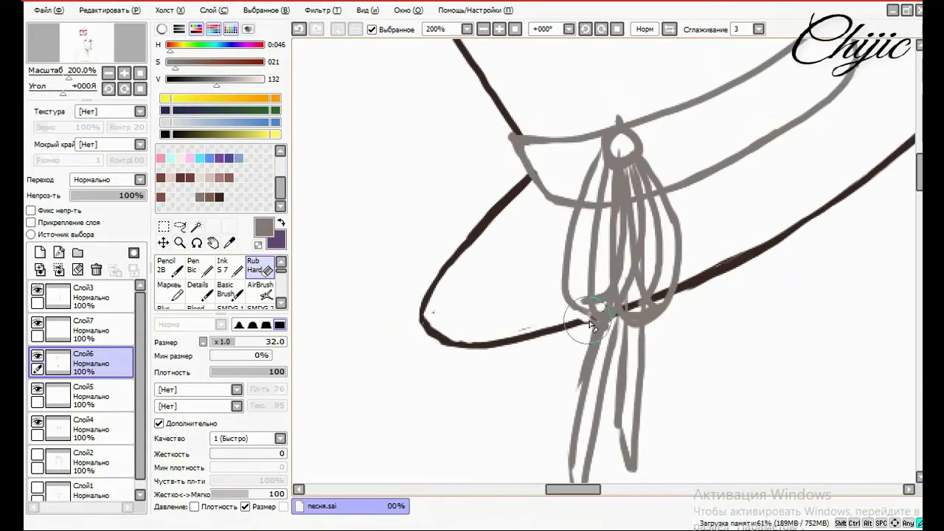
drag(590, 324, 599, 330)
click(299, 29)
click(299, 30)
click(300, 30)
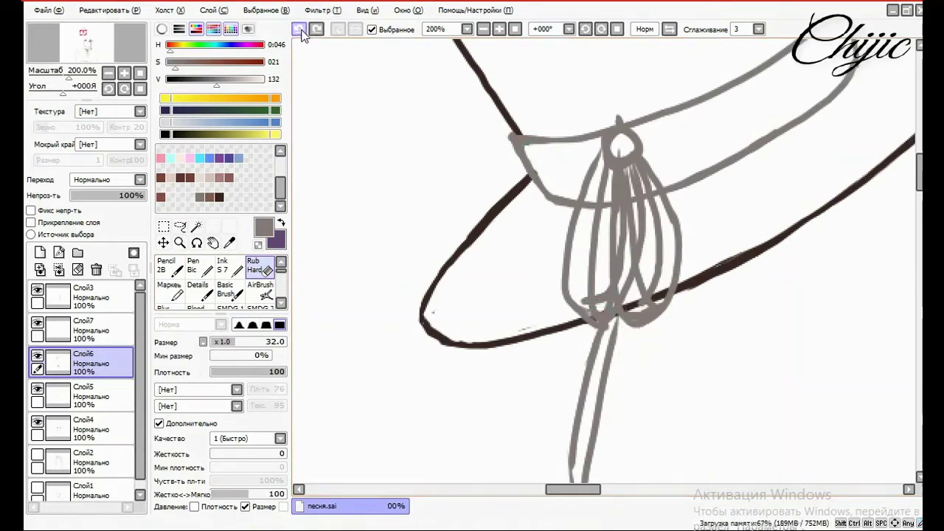
click(299, 29)
click(299, 29)
click(300, 30)
click(300, 29)
click(299, 30)
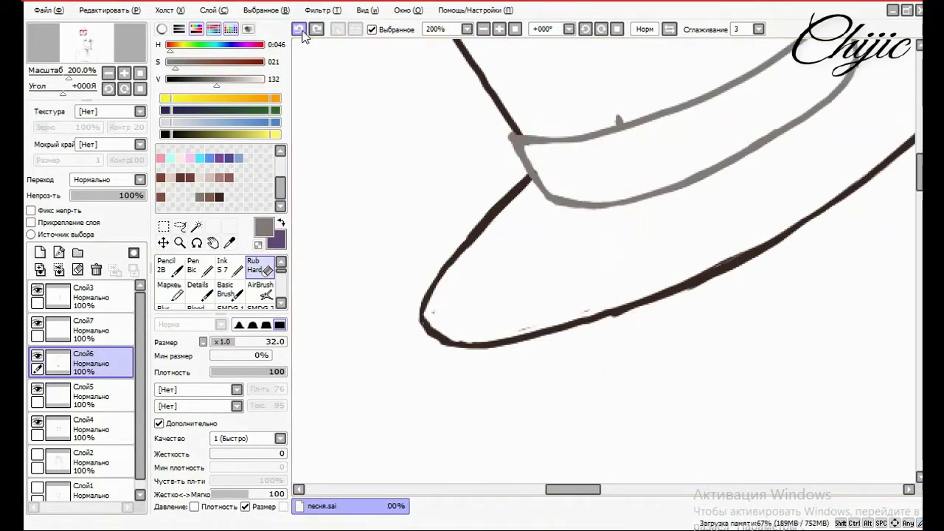
Hide Слой7, erase the stray grey marks around the band on Слой6, then make Слой7 active and visible again
click(102, 321)
click(37, 323)
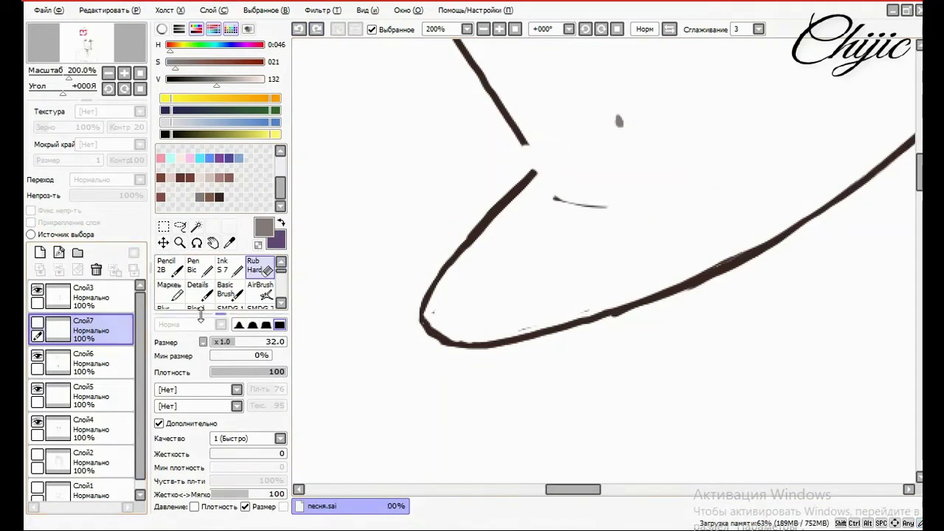
click(102, 361)
mouse_move(560, 198)
mouse_down()
mouse_move(611, 211)
mouse_move(619, 199)
mouse_up()
click(111, 320)
click(37, 323)
With the лайн brush on Слой7, draw a small round knot on the band's upper edge, undoing the unsuitable ribbon strokes
drag(278, 271, 283, 289)
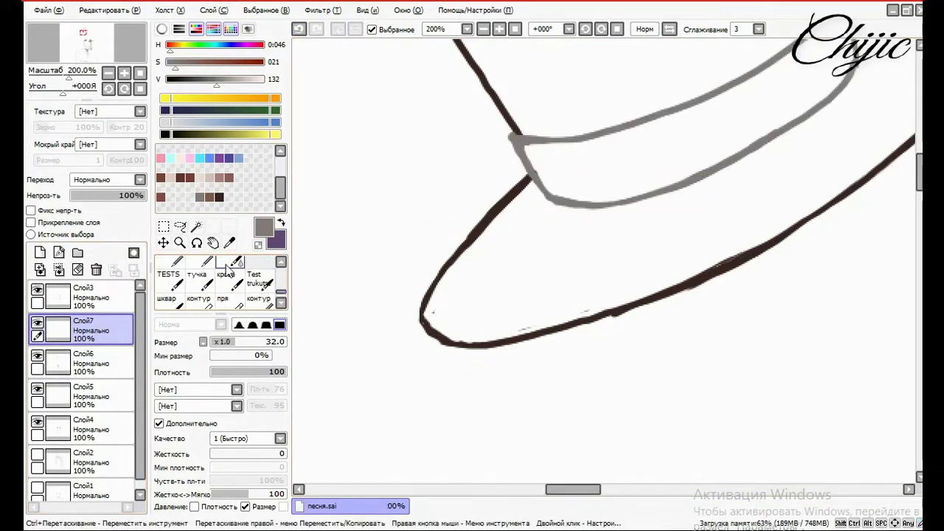
key(b)
drag(643, 138, 568, 347)
click(299, 29)
mouse_move(614, 147)
mouse_down()
mouse_move(664, 310)
mouse_move(635, 332)
mouse_up()
click(298, 29)
click(299, 29)
drag(614, 149, 608, 262)
click(298, 28)
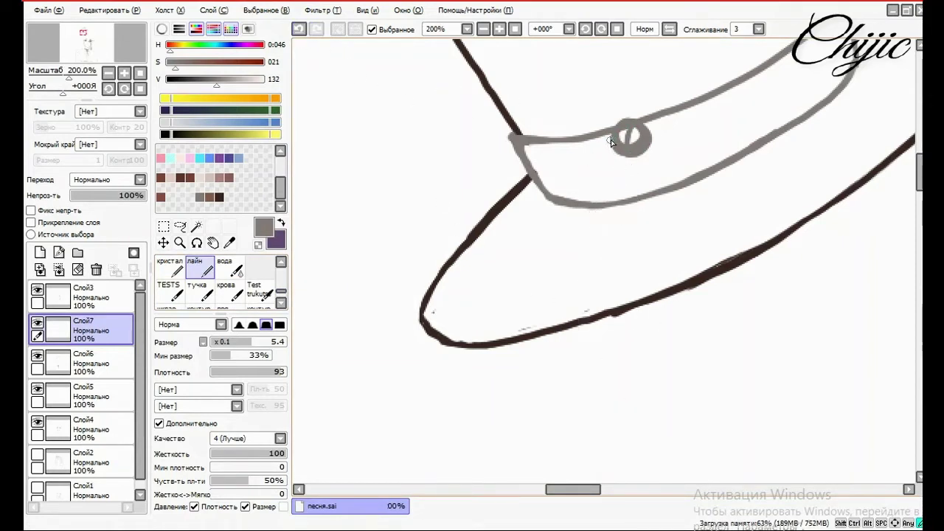
Draw two double ribbon loops side by side, hanging from the round knot over the hat band
mouse_move(611, 144)
mouse_down()
mouse_move(593, 233)
mouse_move(600, 228)
mouse_move(599, 259)
mouse_up()
click(299, 29)
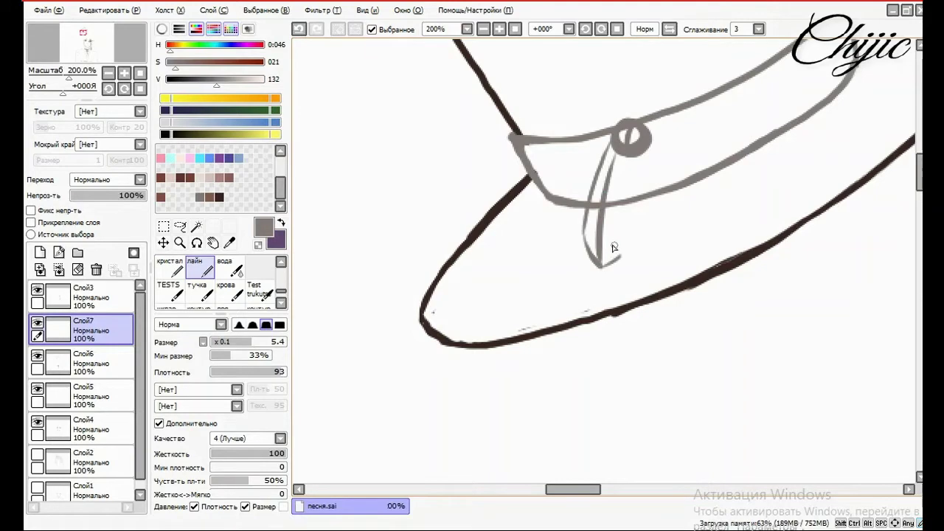
drag(592, 214, 589, 254)
drag(624, 151, 620, 273)
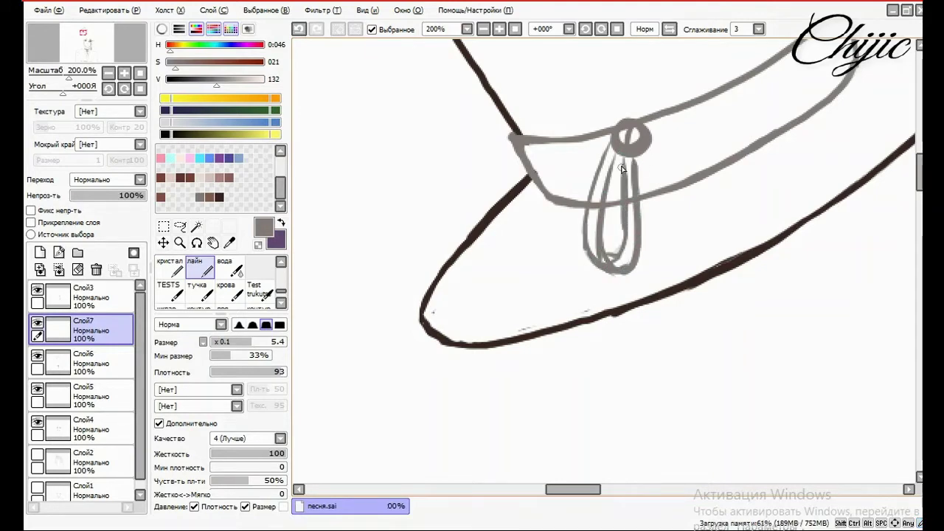
scroll(632, 253, up, 3)
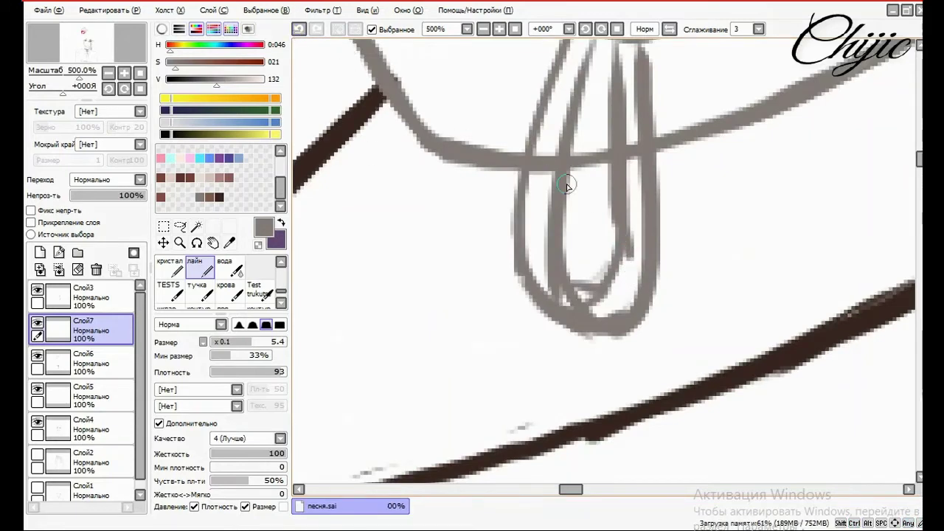
scroll(579, 214, down, 4)
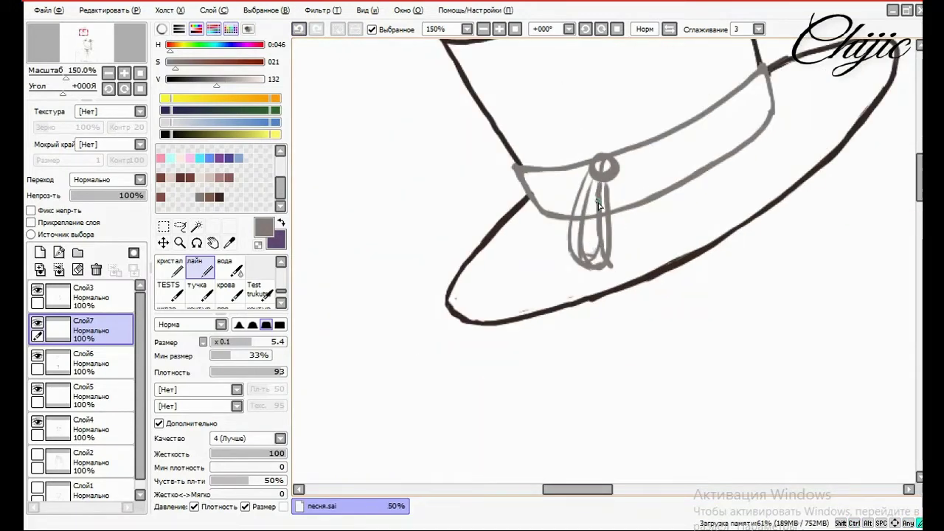
drag(616, 252, 636, 273)
mouse_move(620, 170)
mouse_down()
mouse_move(631, 271)
mouse_move(624, 214)
mouse_up()
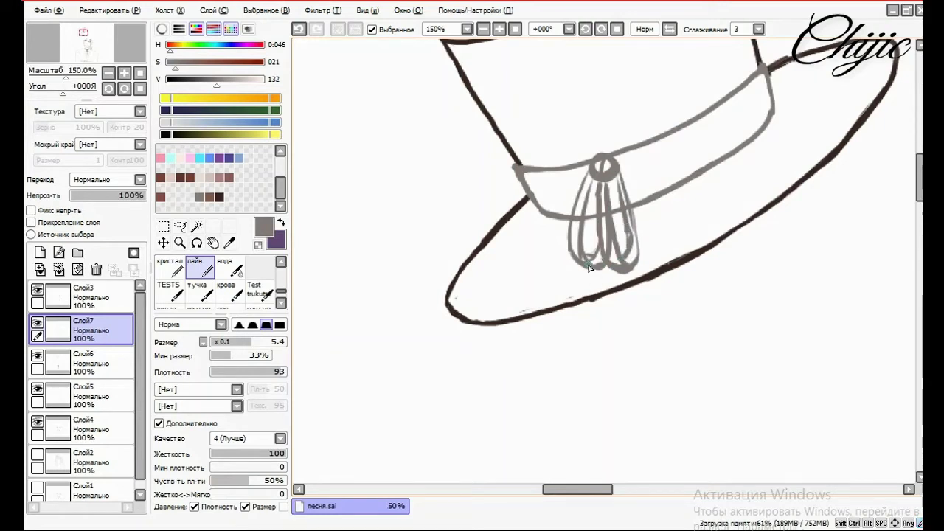
Draw two long ribbon tails with pointed ends, hanging from the loops past the hat brim
mouse_move(574, 374)
mouse_down()
mouse_move(594, 260)
mouse_move(591, 359)
mouse_up()
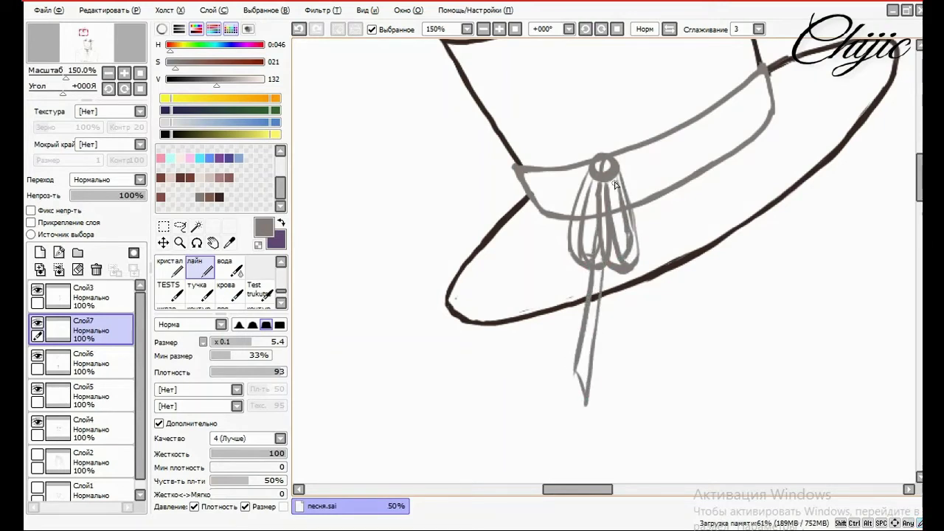
drag(619, 271, 604, 387)
drag(608, 267, 607, 385)
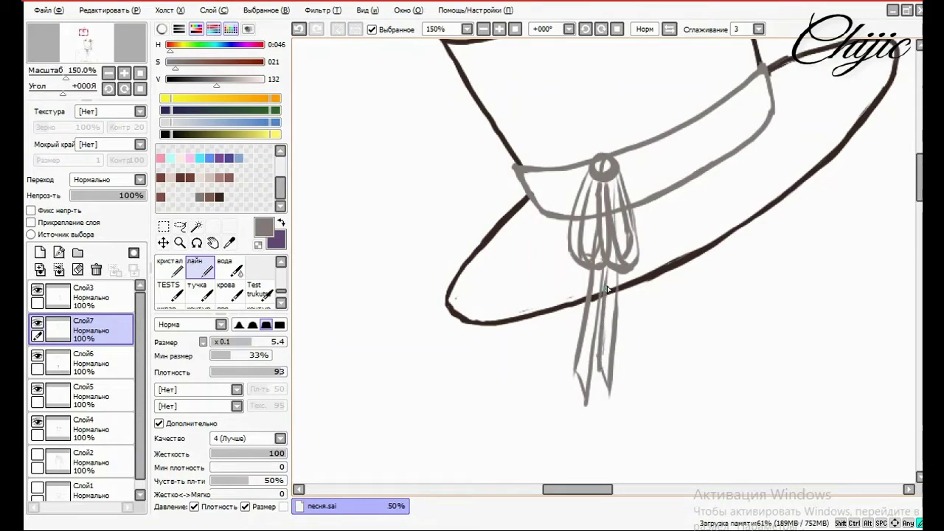
Thin the ribbon loops and erase the overlapping strokes between the loops and tails with the Rub Hard eraser
scroll(276, 286, up, 2)
click(258, 266)
scroll(572, 225, up, 2)
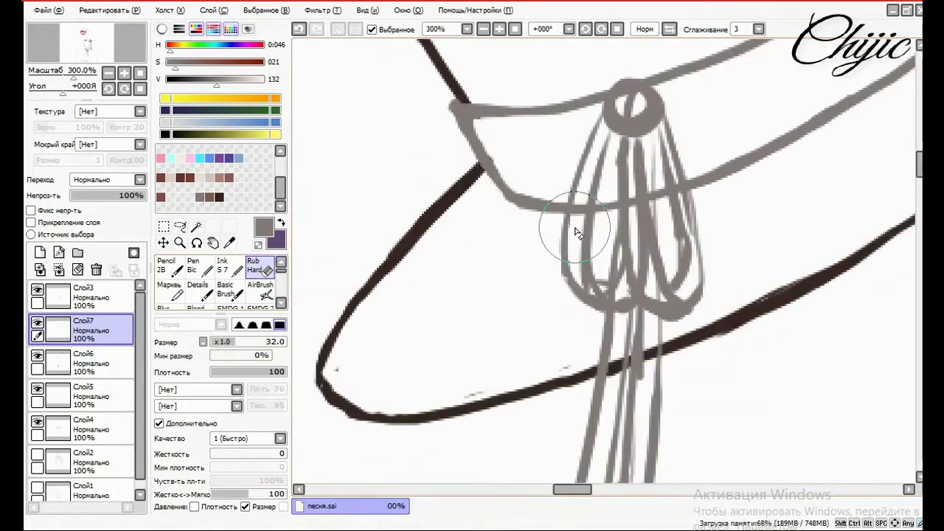
mouse_move(576, 269)
mouse_down()
mouse_move(596, 298)
mouse_move(613, 274)
mouse_move(612, 296)
mouse_move(599, 283)
mouse_move(607, 314)
mouse_up()
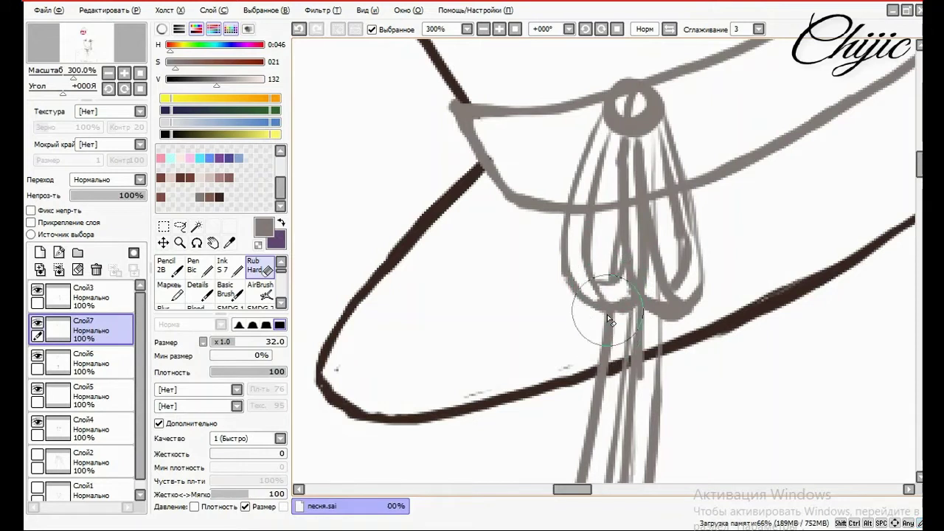
mouse_move(639, 252)
mouse_down()
mouse_move(658, 314)
mouse_move(682, 321)
mouse_move(697, 301)
mouse_move(678, 187)
mouse_move(689, 236)
mouse_move(674, 256)
mouse_move(649, 186)
mouse_move(652, 215)
mouse_move(633, 209)
mouse_move(634, 157)
mouse_move(635, 227)
mouse_move(637, 200)
mouse_move(650, 276)
mouse_move(649, 343)
mouse_up()
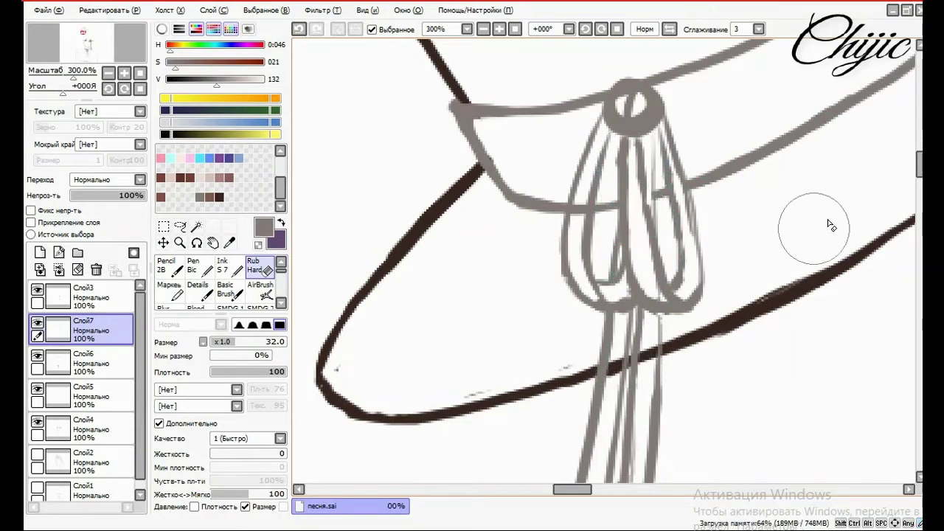
Undo the ribbon tails, both double loops and the round knot, leaving only the plain hat band
scroll(822, 221, down, 3)
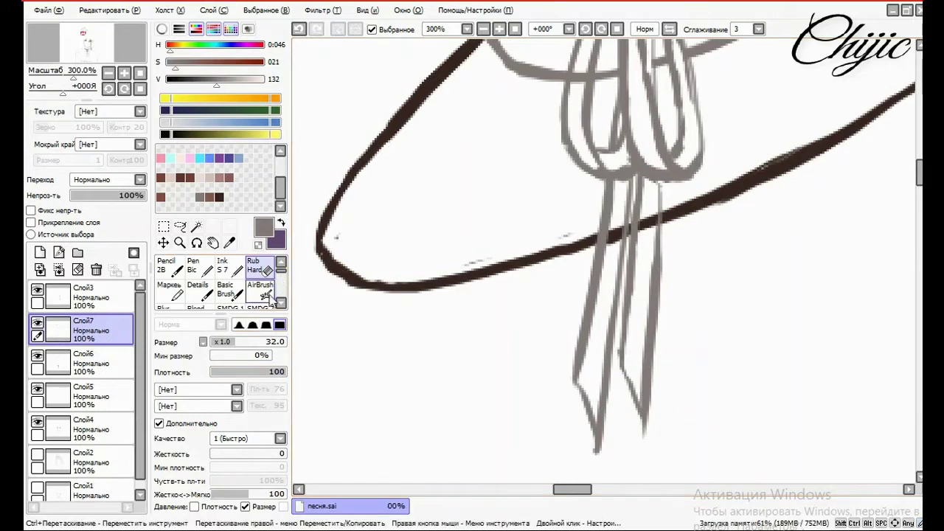
ctrl+click(317, 316)
scroll(782, 233, down, 6)
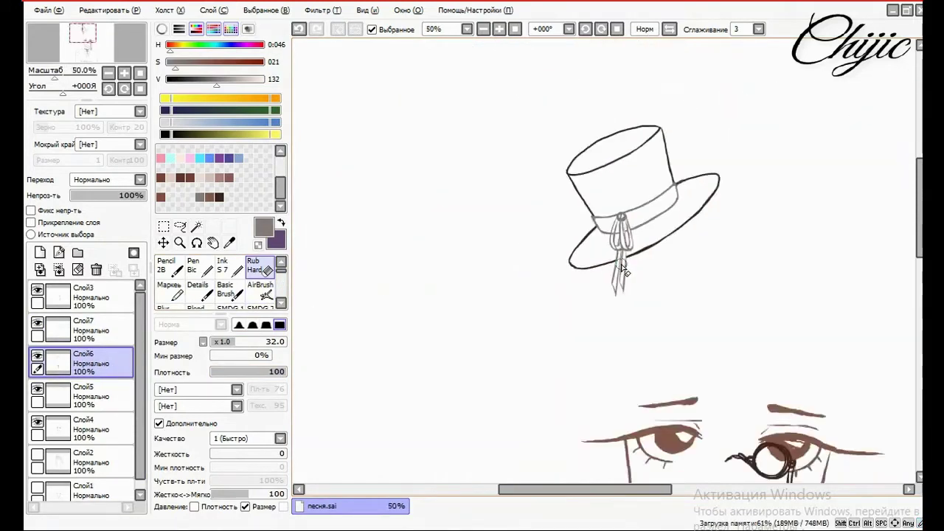
scroll(632, 88, up, 5)
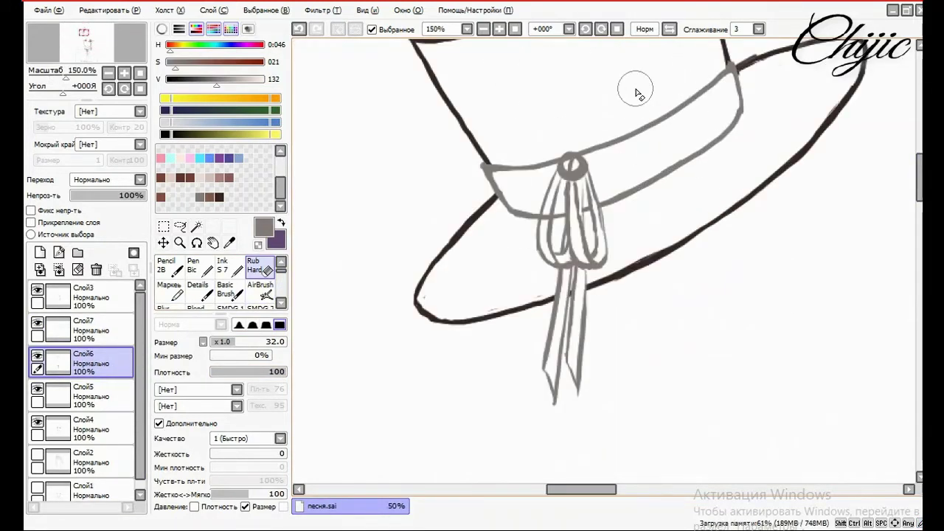
click(299, 29)
click(299, 29)
click(299, 29)
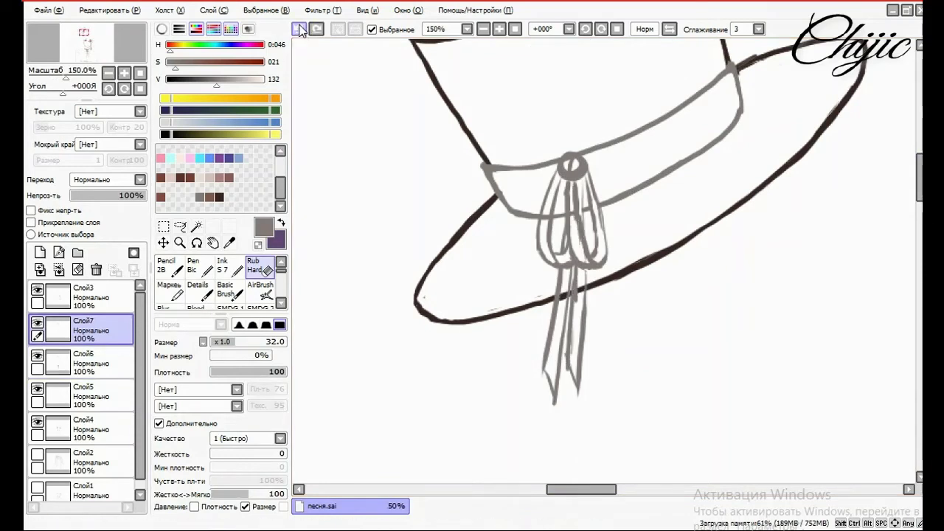
click(299, 29)
click(299, 28)
click(299, 28)
click(299, 29)
click(299, 29)
click(298, 29)
click(299, 28)
click(298, 28)
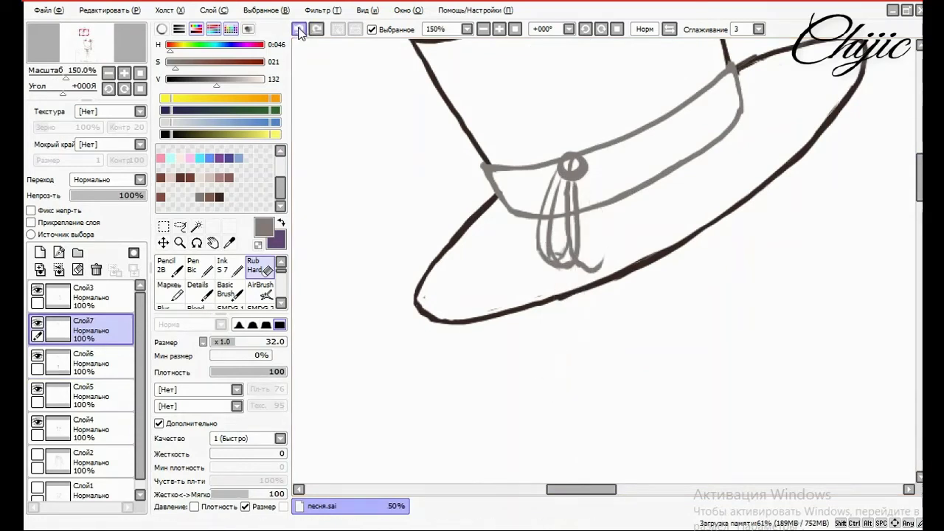
click(298, 29)
click(298, 29)
click(299, 29)
click(299, 29)
click(299, 29)
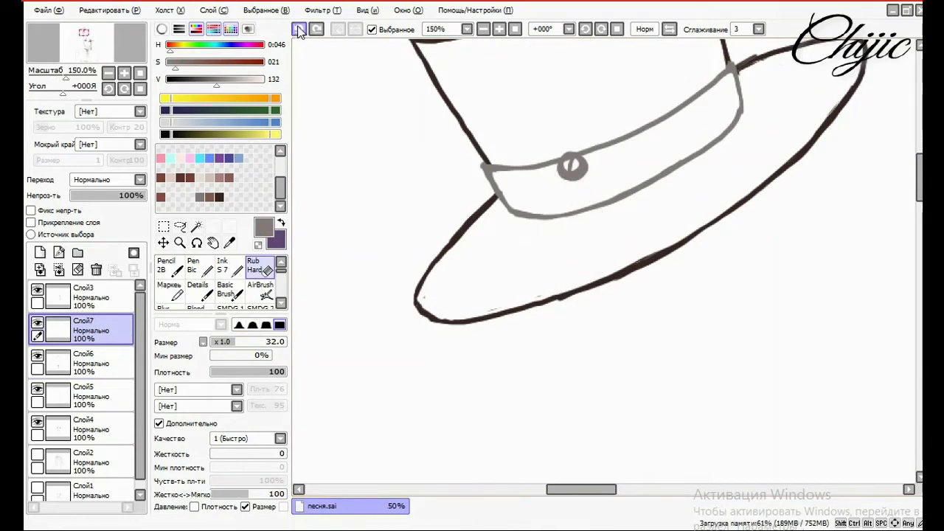
click(298, 29)
With the лайн brush on Слой7, try a ring with hanging ribbon loops on the band's lower edge, then undo it
scroll(280, 285, down, 2)
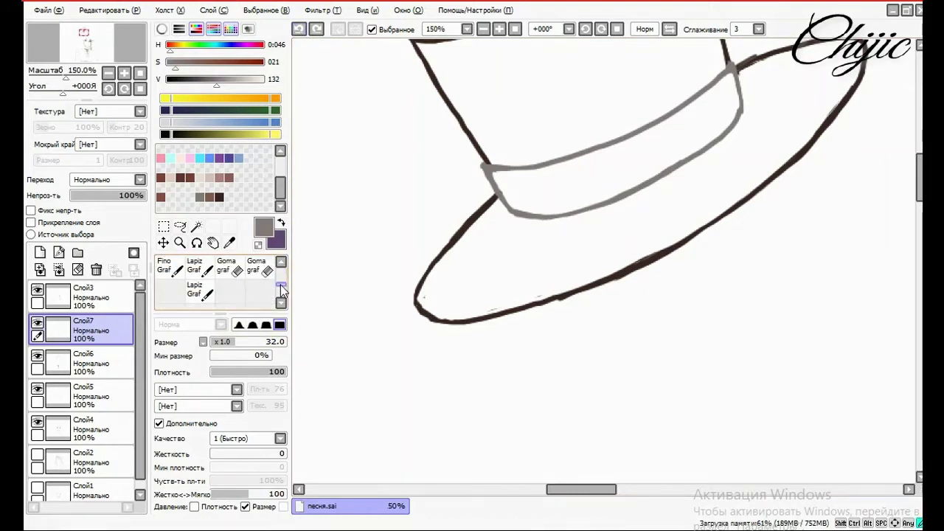
click(198, 267)
drag(592, 204, 532, 366)
drag(578, 235, 547, 350)
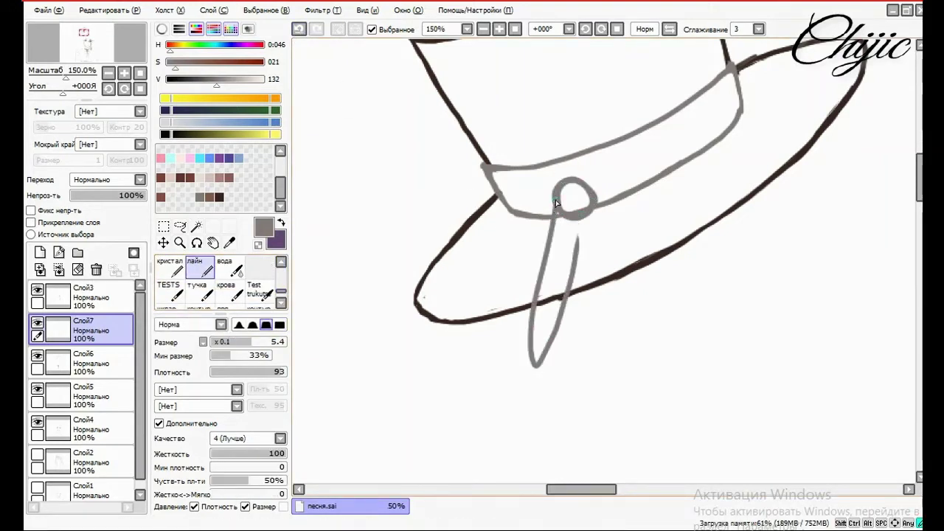
mouse_move(553, 215)
mouse_down()
mouse_move(537, 371)
mouse_move(571, 223)
mouse_up()
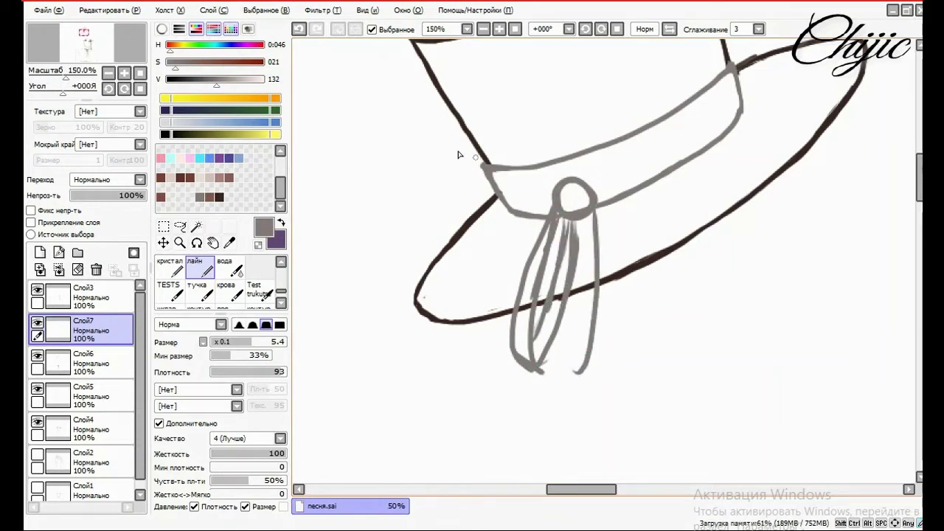
click(299, 29)
click(299, 28)
click(298, 28)
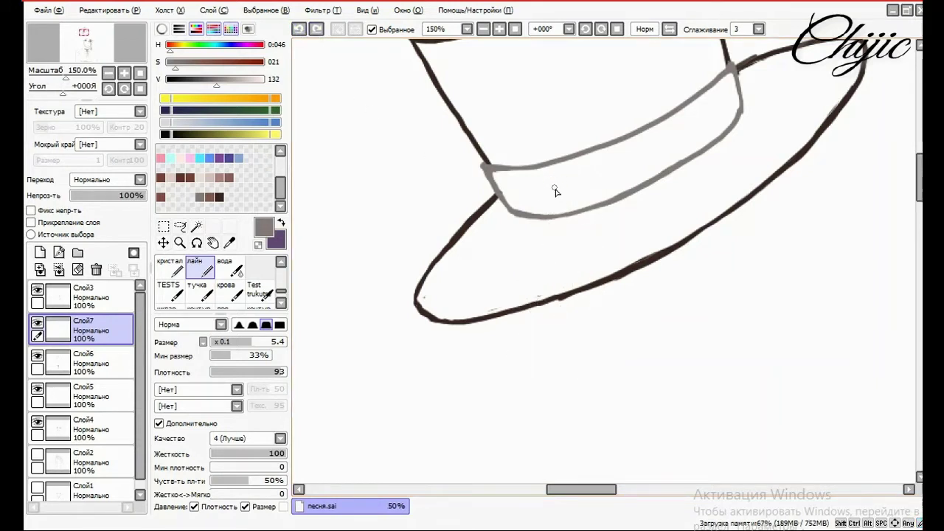
Draw a rectangular bow knot across the hat band and the bow's wide right loop with its open upper fold
mouse_move(550, 168)
mouse_down()
mouse_move(567, 222)
mouse_move(590, 149)
mouse_move(612, 188)
mouse_move(568, 223)
mouse_move(586, 197)
mouse_up()
drag(594, 145, 598, 147)
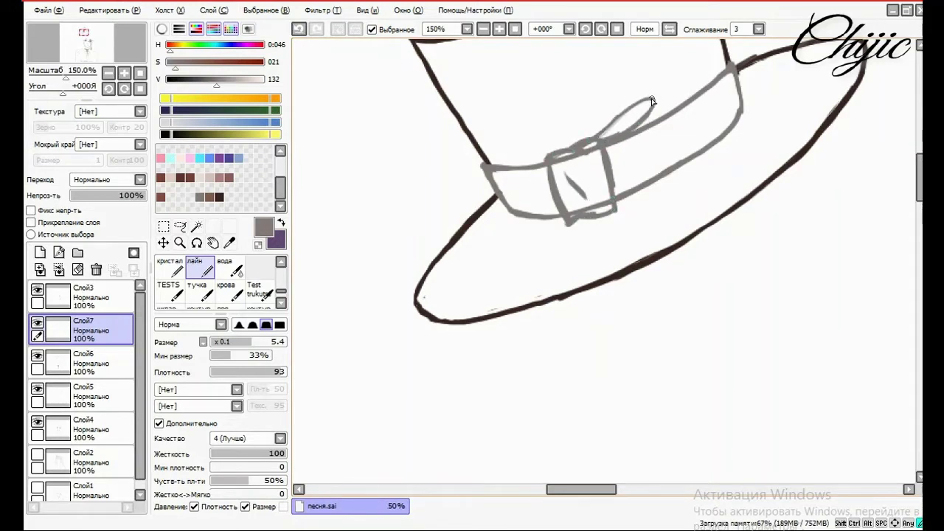
drag(652, 101, 662, 156)
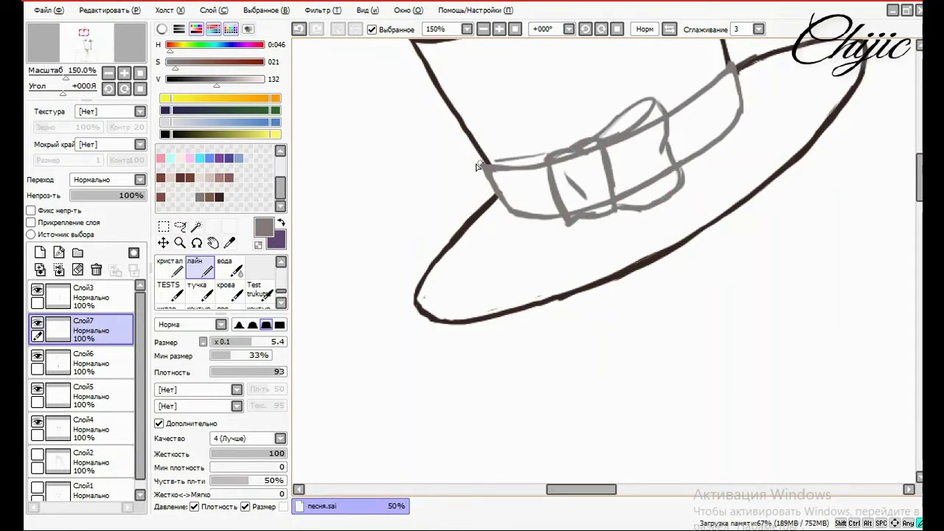
Draw the bow's left loop reaching past the hat's edge, undoing the unsuitable strokes, and add short fold lines
click(307, 34)
mouse_move(494, 177)
mouse_down()
mouse_move(545, 156)
mouse_move(520, 178)
mouse_move(485, 170)
mouse_up()
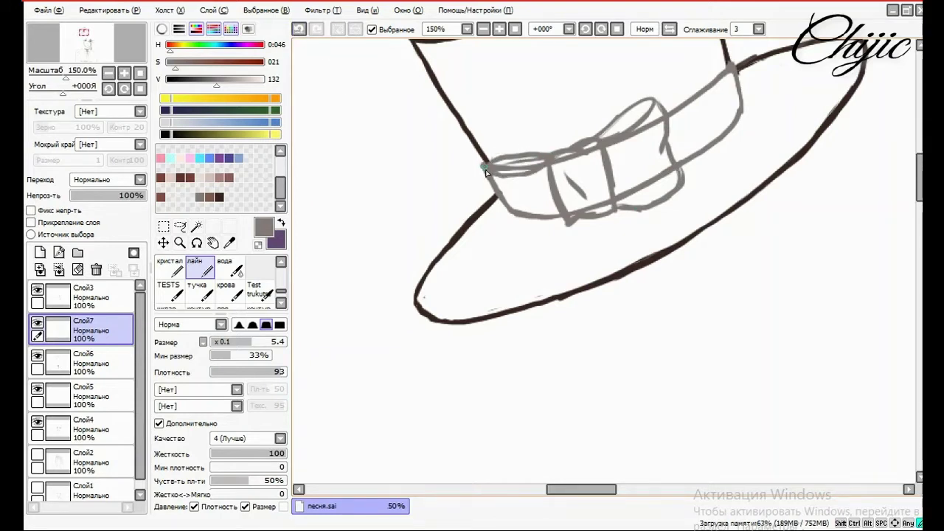
key(ctrl+z)
key(ctrl+z)
drag(546, 158, 478, 156)
mouse_move(492, 196)
mouse_down()
mouse_move(548, 232)
mouse_move(544, 201)
mouse_up()
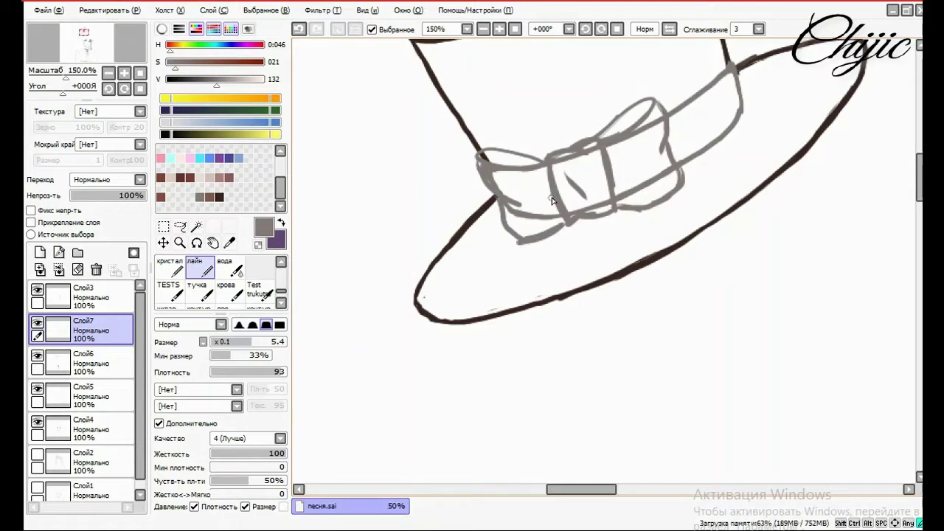
Erase the band lines and overlapping strokes inside the bow's knot and loops with the Rub Hard eraser
scroll(250, 284, up, 3)
click(255, 265)
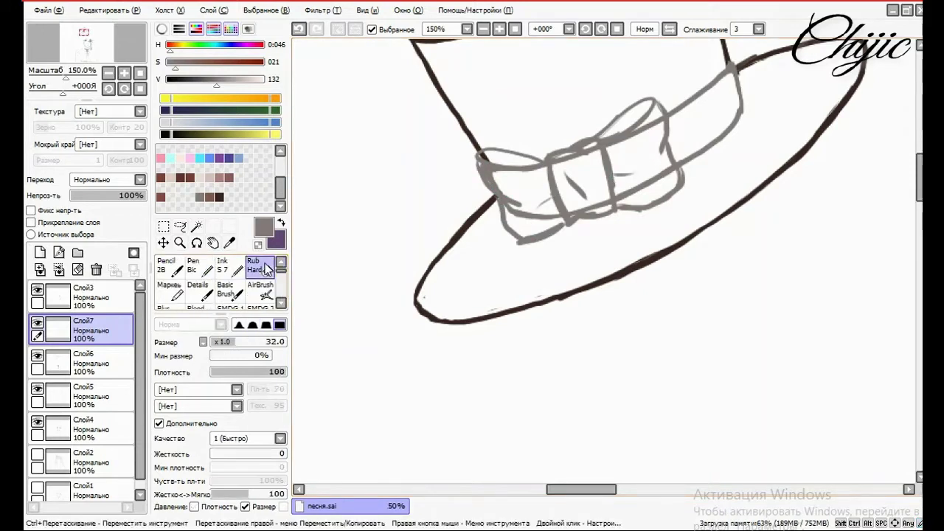
scroll(581, 195, up, 1)
mouse_move(487, 220)
mouse_down()
mouse_move(519, 231)
mouse_move(616, 212)
mouse_move(552, 151)
mouse_move(594, 136)
mouse_move(608, 143)
mouse_move(687, 92)
mouse_move(651, 151)
mouse_move(642, 200)
mouse_move(632, 198)
mouse_move(700, 158)
mouse_move(715, 180)
mouse_move(718, 159)
mouse_move(714, 191)
mouse_move(660, 216)
mouse_move(691, 141)
mouse_move(690, 107)
mouse_move(616, 114)
mouse_move(637, 91)
mouse_move(586, 138)
mouse_move(555, 146)
mouse_move(581, 148)
mouse_move(686, 85)
mouse_move(692, 98)
mouse_move(669, 94)
mouse_move(695, 84)
mouse_up()
mouse_move(463, 168)
mouse_down()
mouse_move(461, 177)
mouse_move(453, 152)
mouse_move(498, 185)
mouse_move(508, 266)
mouse_move(582, 206)
mouse_up()
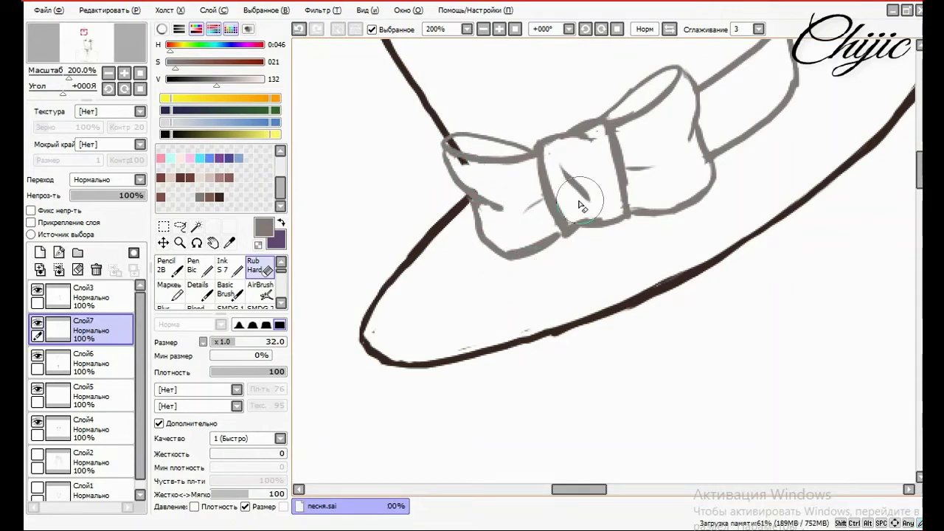
scroll(670, 284, down, 5)
scroll(620, 260, up, 5)
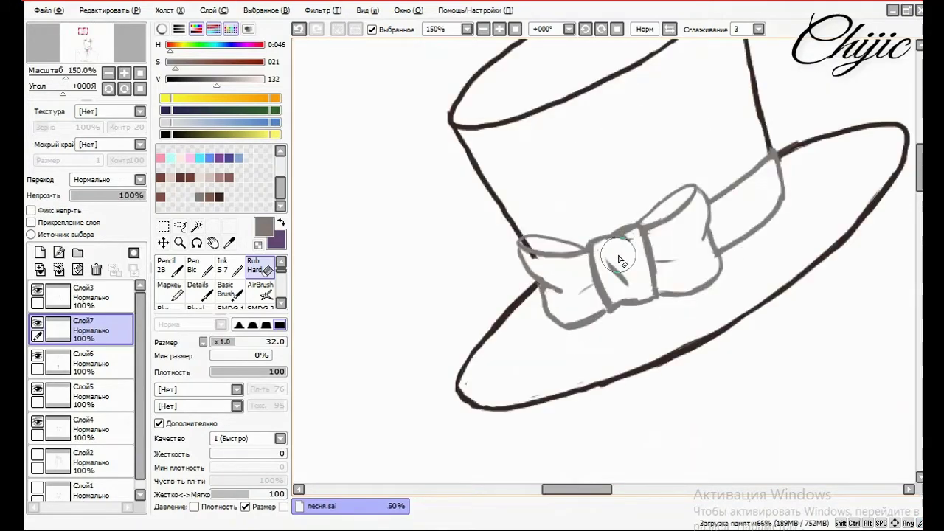
Touch up the band's right lower corner with the лайн brush and, on Слой6, erase the hat outline inside the bow's left loop
mouse_move(285, 268)
mouse_down()
mouse_move(284, 288)
mouse_move(286, 249)
mouse_up()
click(199, 290)
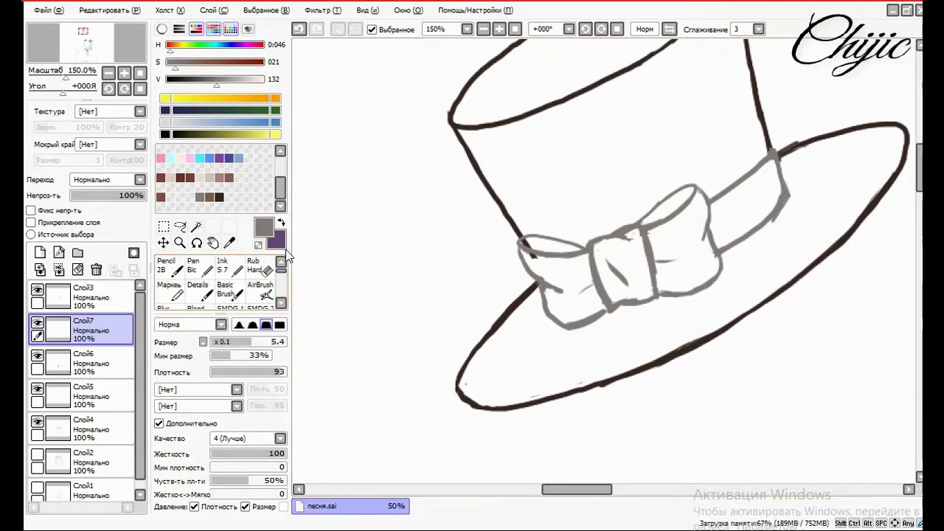
click(254, 265)
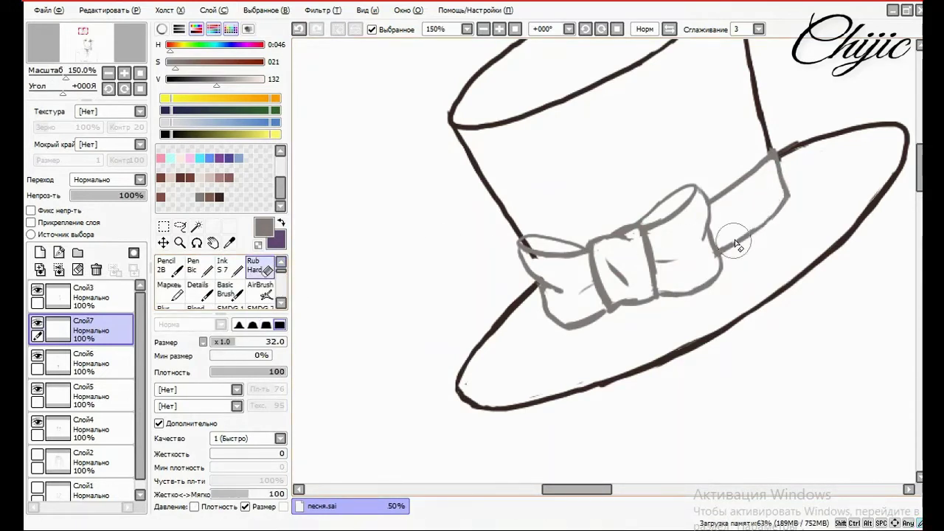
click(89, 361)
scroll(534, 256, down, 5)
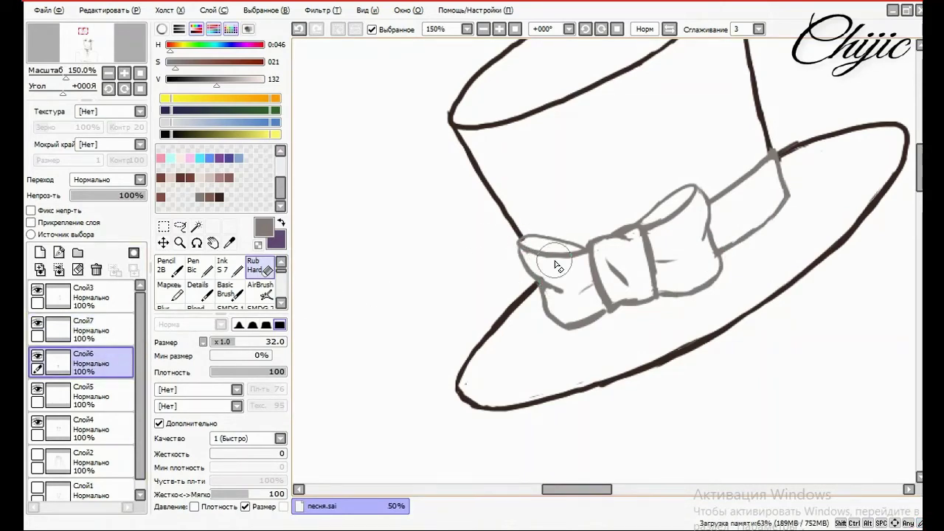
Show the hair sketch layer Слой2 beneath the line art
drag(915, 191, 915, 253)
scroll(81, 384, down, 3)
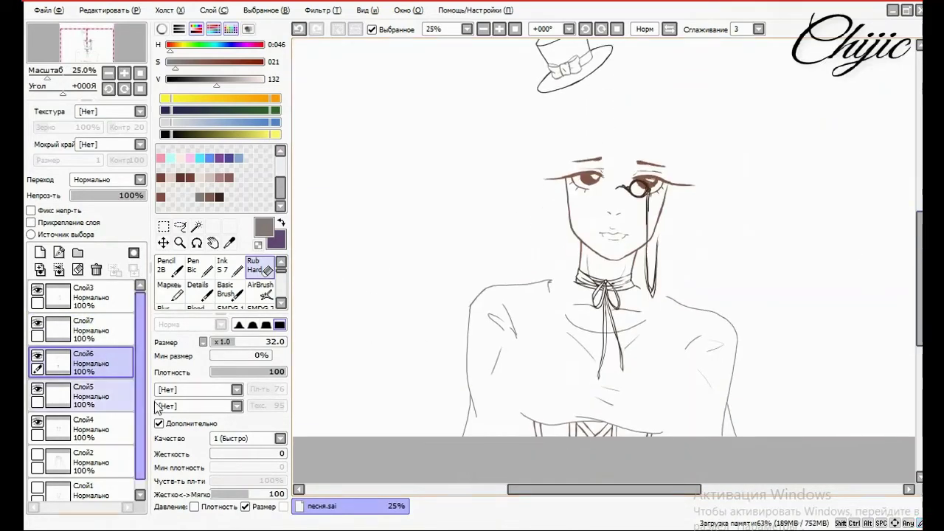
click(39, 461)
scroll(81, 384, up, 3)
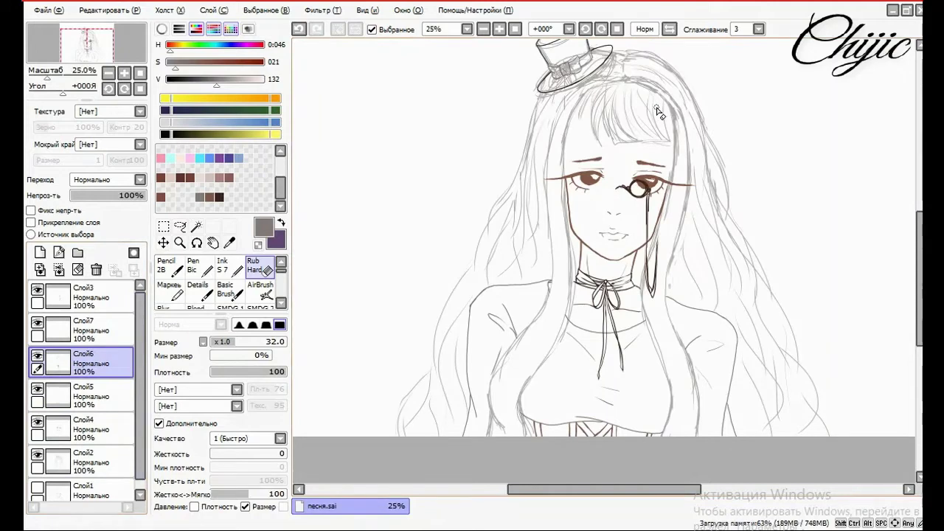
Show the colour wheel and choose a dark red with H 0:004, S 192 and V 105
click(162, 29)
click(233, 109)
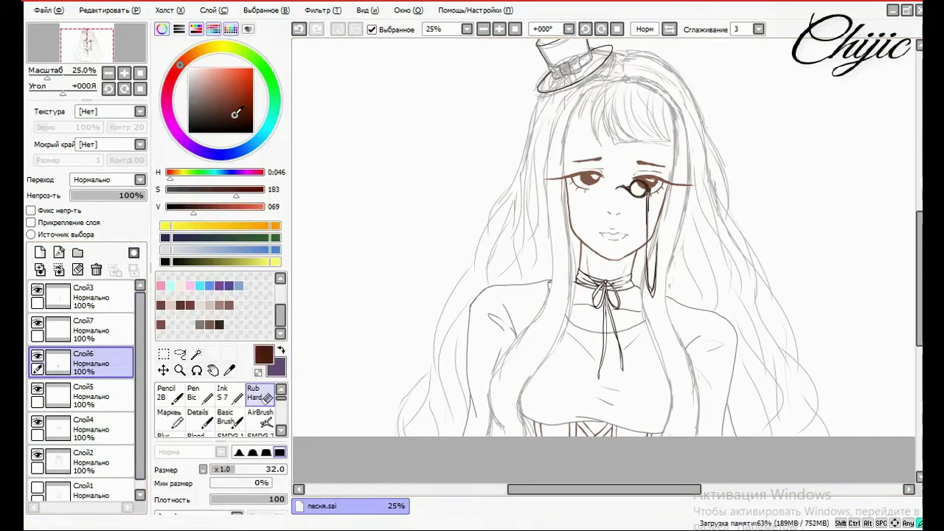
drag(235, 113, 237, 106)
click(175, 73)
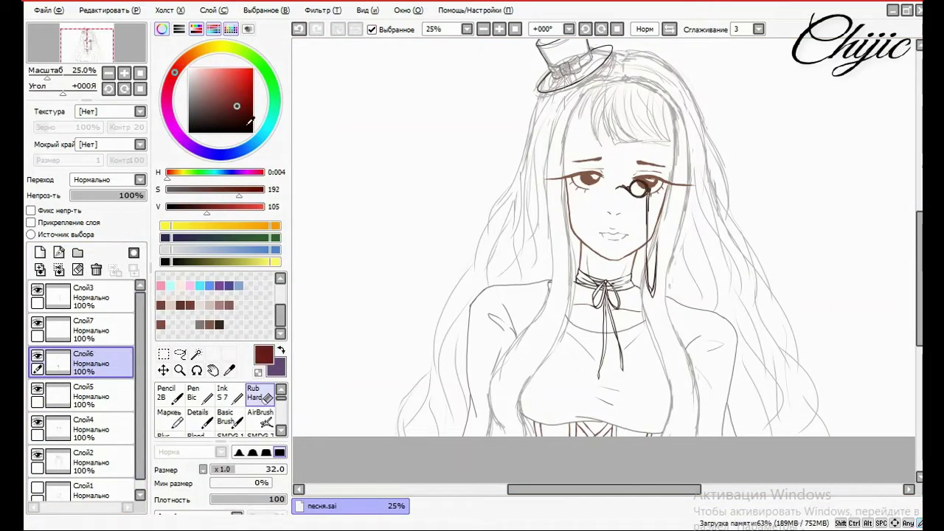
Set the лайн brush to size 10.0 and test the dark red beside the figure, undoing the test strokes
scroll(283, 409, down, 3)
click(194, 425)
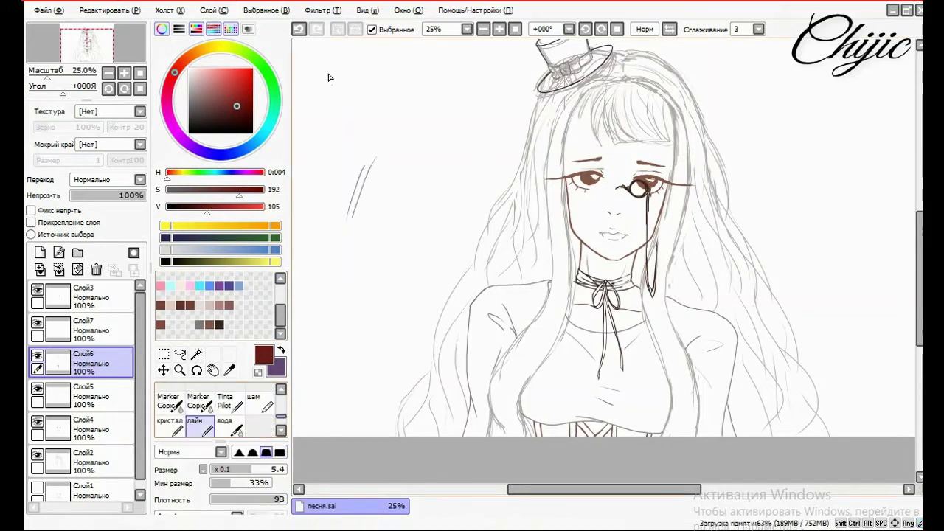
click(267, 470)
drag(366, 168, 347, 229)
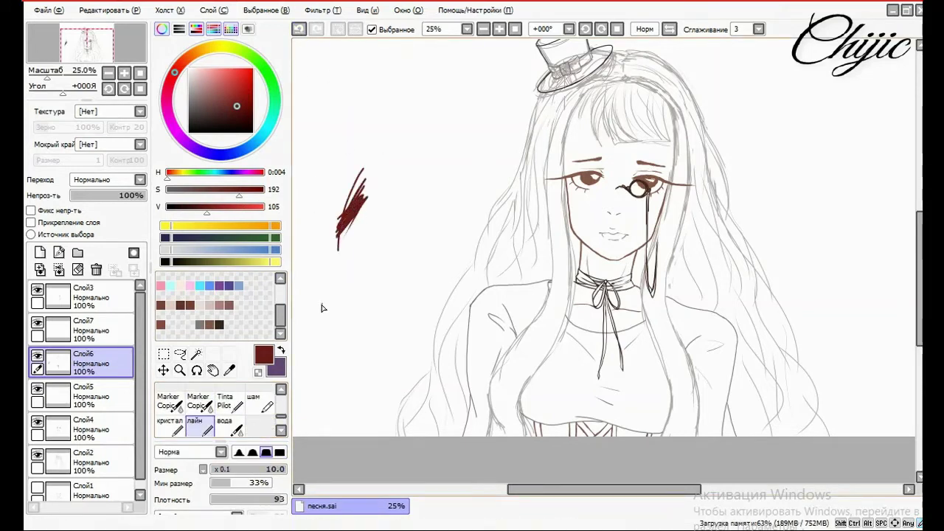
key(ctrl+z)
Try other dark red shades down to S 180 and V 112 with test strokes beside the figure, undoing each one
drag(214, 214, 209, 213)
mouse_move(365, 165)
mouse_down()
mouse_move(400, 131)
mouse_move(369, 167)
mouse_up()
key(ctrl+z)
drag(230, 194, 215, 207)
drag(348, 174, 388, 131)
key(ctrl+z)
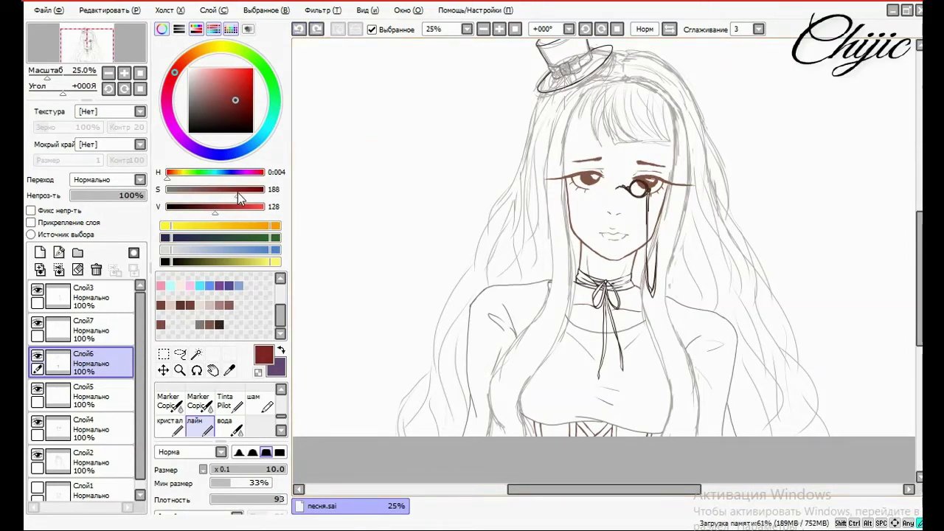
drag(238, 193, 234, 192)
drag(357, 162, 353, 171)
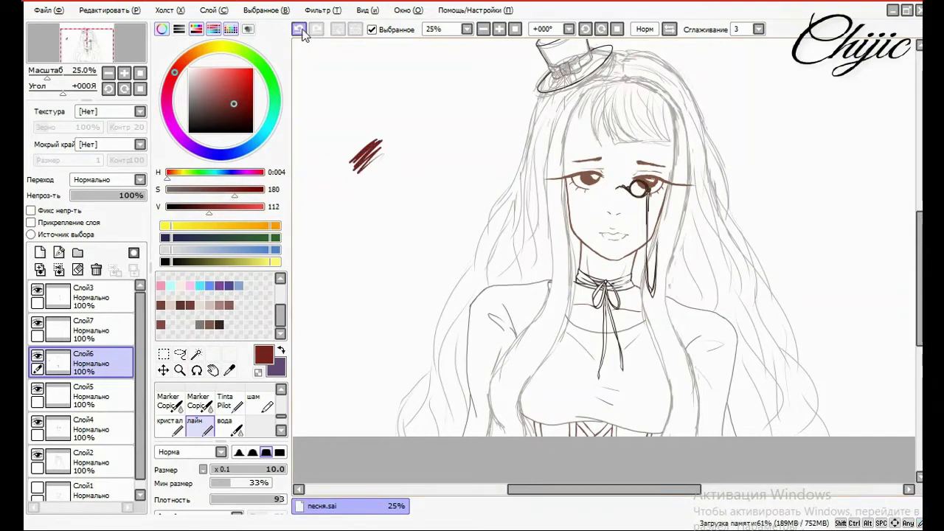
key(ctrl+z)
Undo the test stroke, shift the colour to crimson with H 5:222, S 207 and V 138, and replace the colour mixer with the scratchpad
mouse_move(368, 122)
mouse_down()
mouse_move(336, 152)
mouse_move(343, 195)
mouse_up()
key(ctrl+z)
key(ctrl+z)
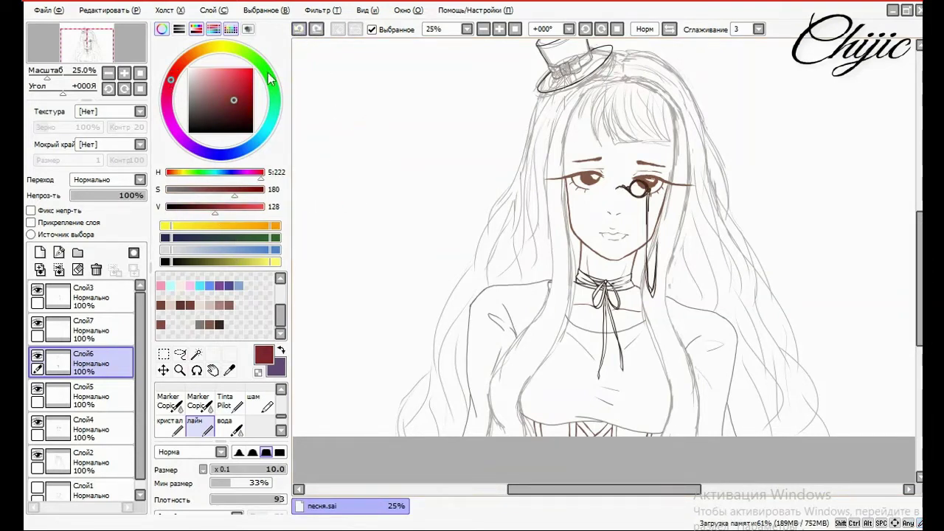
mouse_move(235, 88)
mouse_down()
mouse_move(229, 78)
mouse_move(235, 103)
mouse_move(240, 97)
mouse_up()
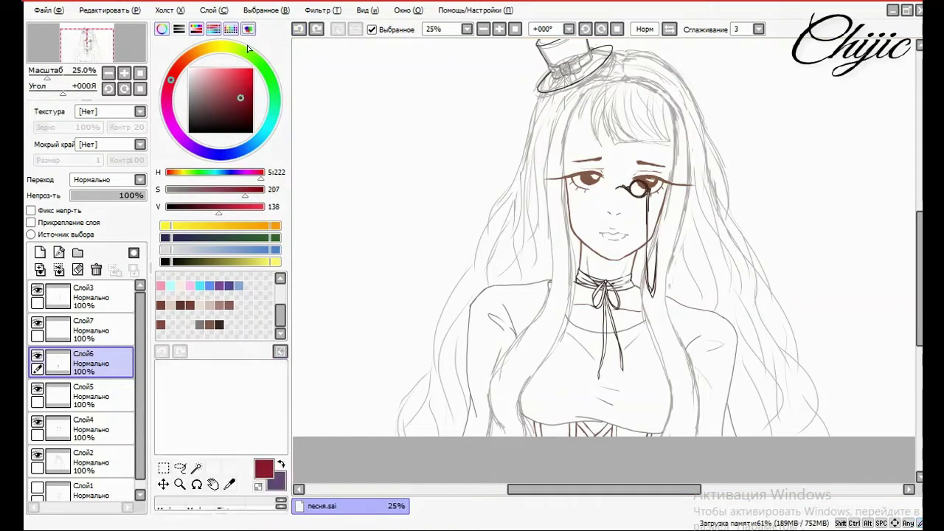
click(230, 30)
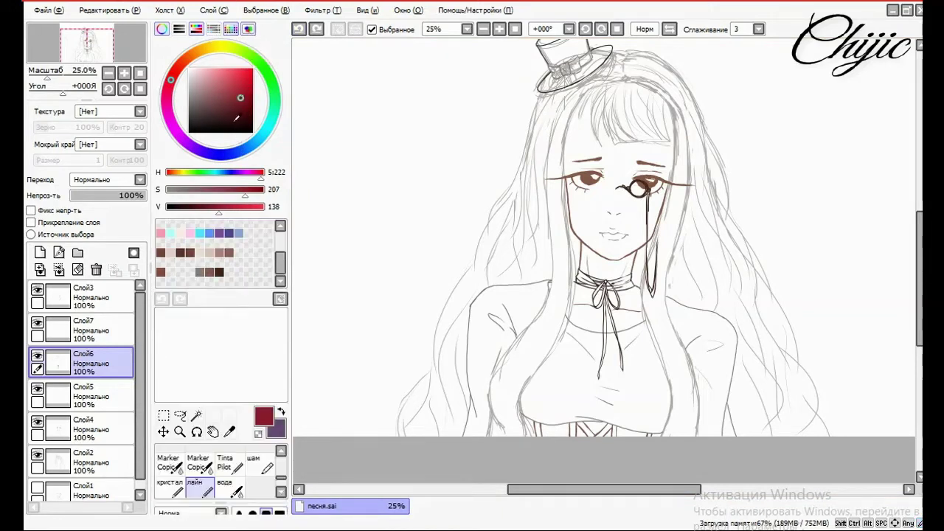
Darken the crimson to S 201 and V 124, undoing the test strokes, and paint a patch of it in the scratchpad
drag(344, 196, 376, 251)
key(ctrl+z)
key(ctrl+z)
click(240, 104)
mouse_move(383, 119)
mouse_down()
mouse_move(330, 194)
mouse_move(340, 158)
mouse_up()
key(ctrl+z)
click(240, 102)
click(213, 206)
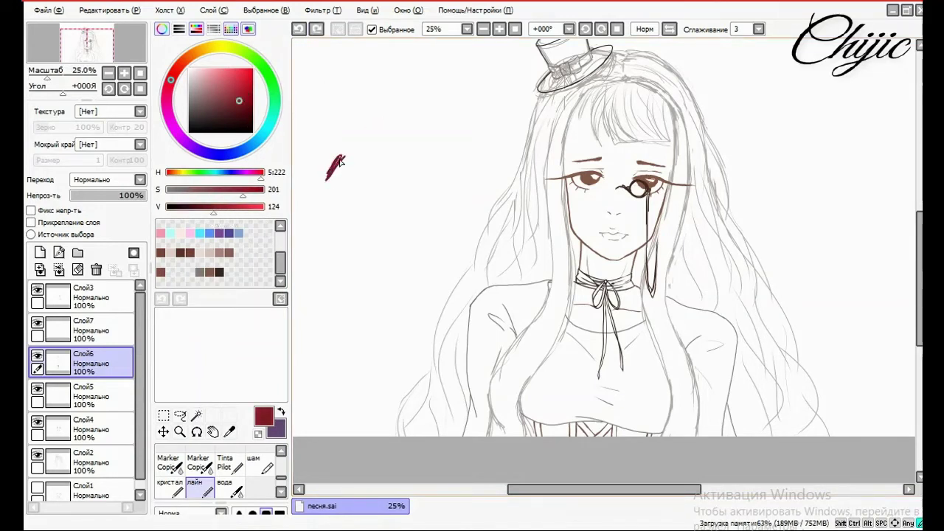
key(ctrl+z)
mouse_move(251, 332)
mouse_down()
mouse_move(235, 369)
mouse_move(247, 380)
mouse_move(236, 362)
mouse_up()
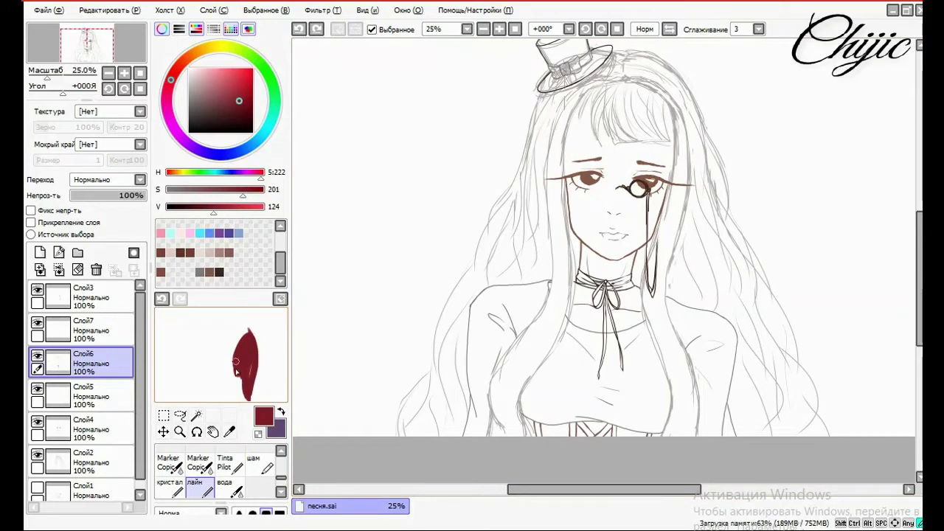
Try to ink a long crimson hair strand beside the left side of the face, then undo it
mouse_move(551, 158)
mouse_down()
mouse_move(564, 360)
mouse_move(532, 334)
mouse_up()
click(299, 28)
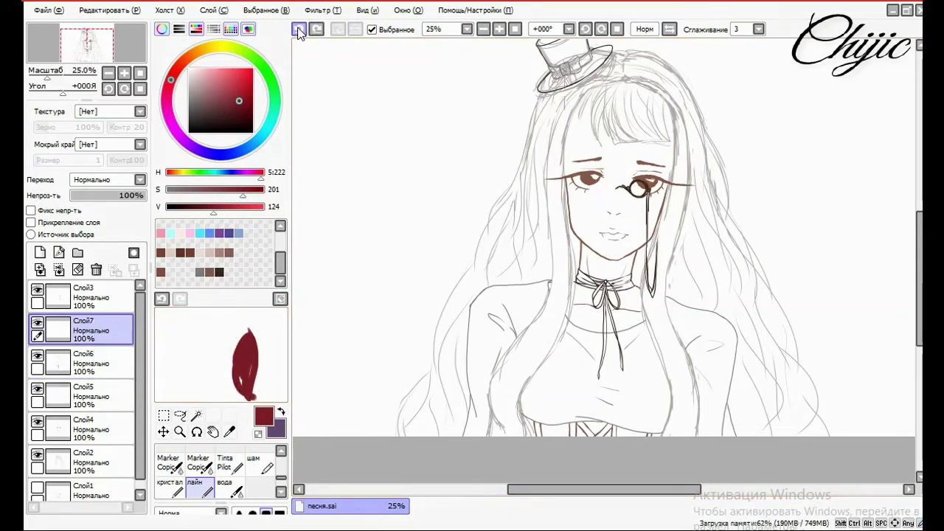
click(316, 31)
click(299, 29)
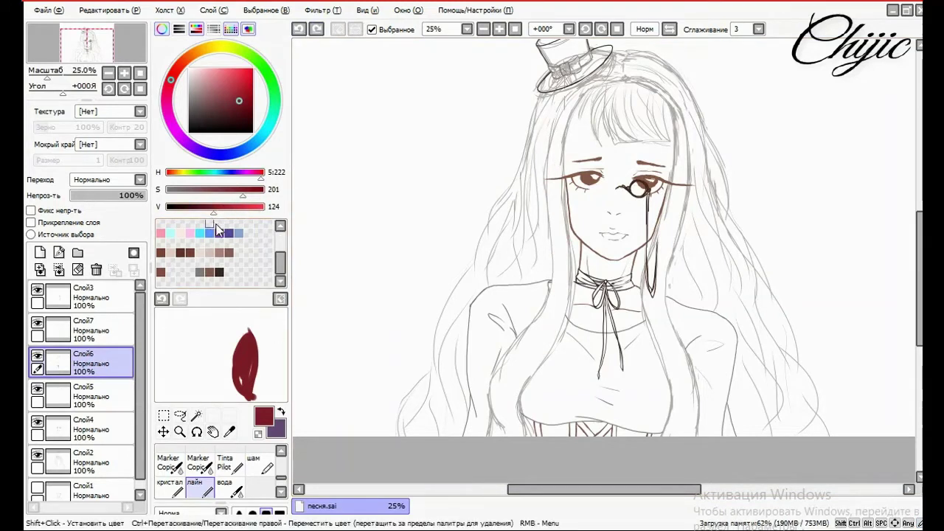
Save the crimson in the empty palette swatch after the darkest brown and paint another patch of it in the scratchpad
right_click(228, 273)
click(266, 275)
drag(218, 340, 225, 391)
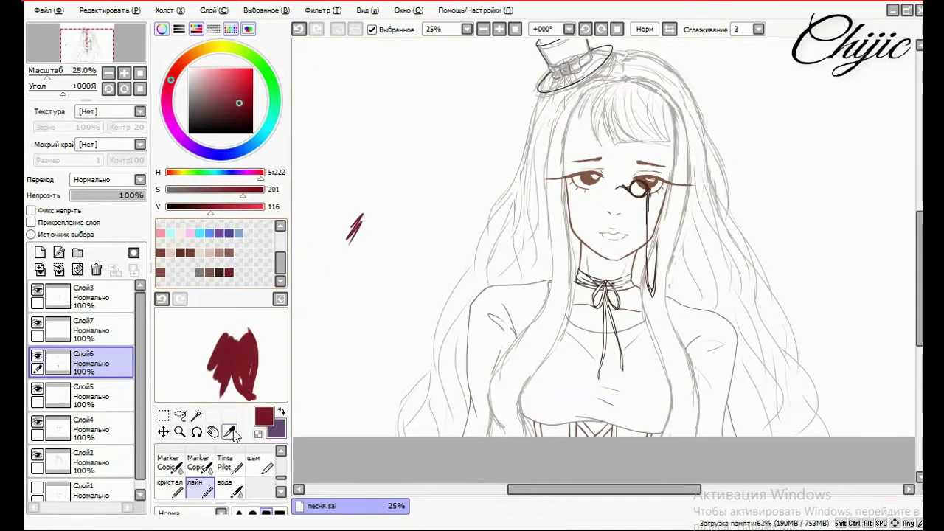
Darken the crimson to V 102 and paint a patch of it in the scratchpad, undoing the test stroke on the canvas
click(205, 207)
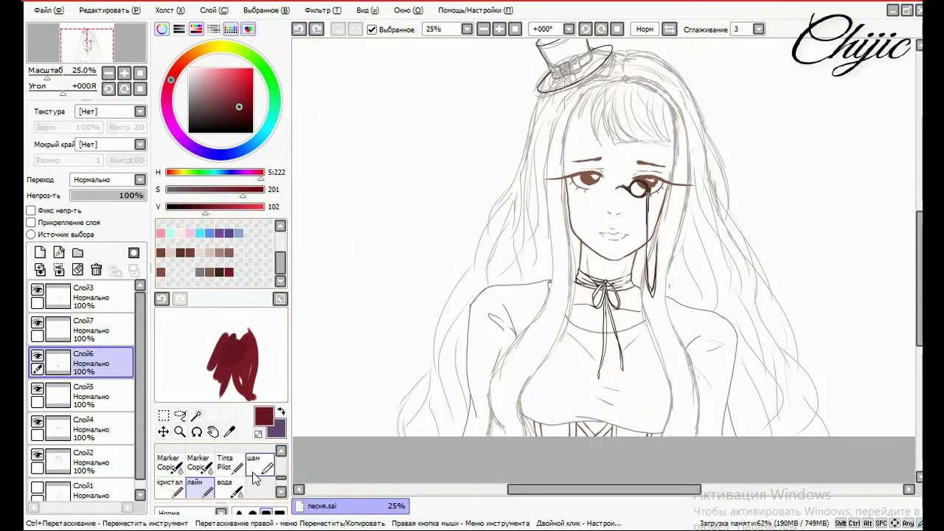
drag(256, 345, 260, 392)
click(299, 30)
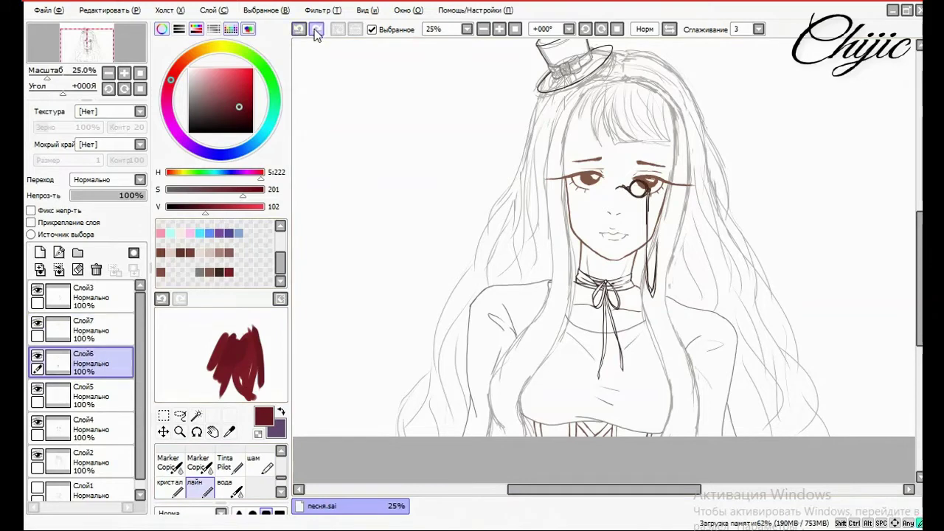
Try to ink the front hair strand in crimson from the parting around the forehead and down beside the cheek, undoing the long stroke
scroll(584, 101, up, 2)
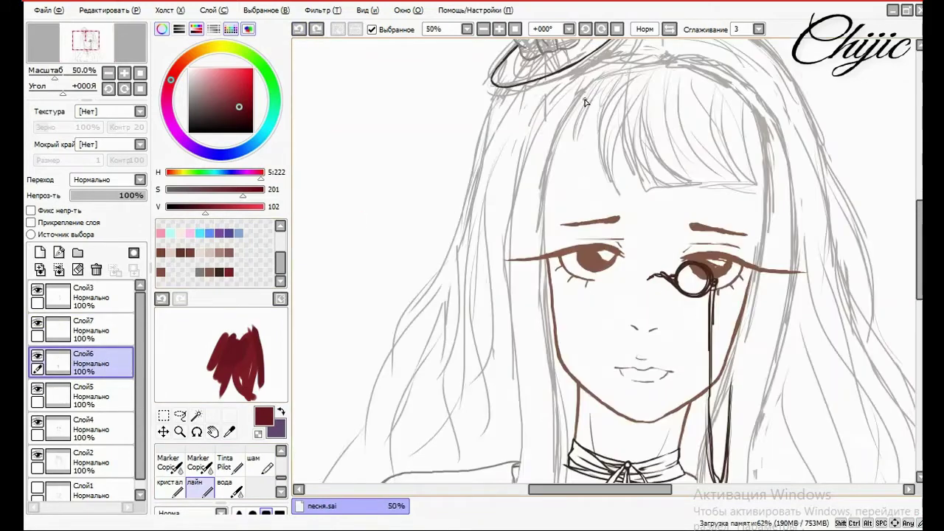
scroll(605, 261, up, 2)
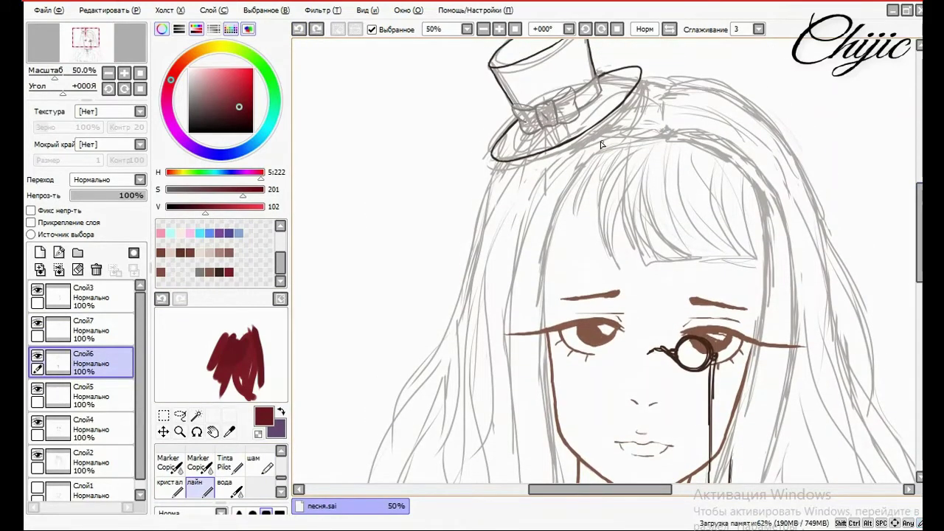
drag(662, 138, 552, 205)
key(ctrl+z)
drag(664, 135, 579, 171)
drag(539, 296, 540, 401)
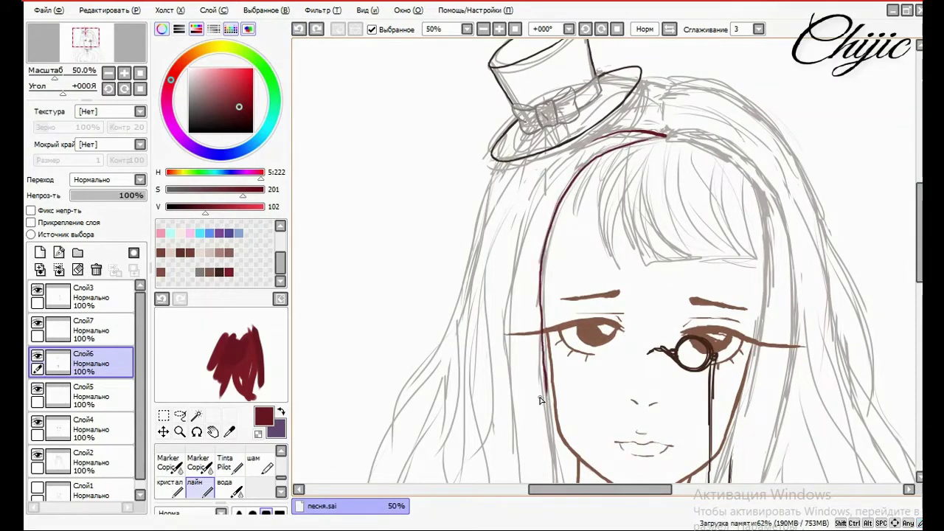
click(299, 29)
Try to ink the strand's outer contour in single long strokes from below the hat brim down to the waist, undoing each one
scroll(806, 228, down, 1)
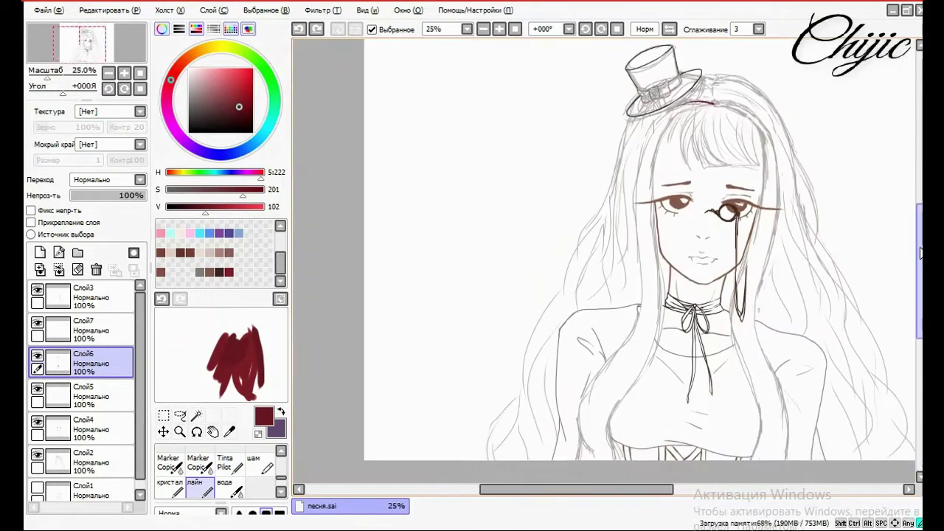
scroll(807, 228, down, 2)
drag(46, 77, 45, 84)
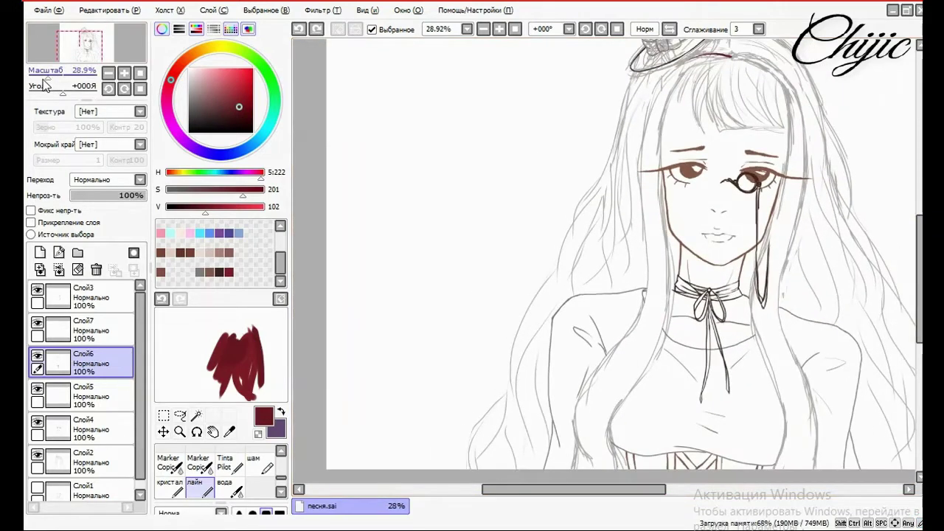
drag(666, 83, 646, 121)
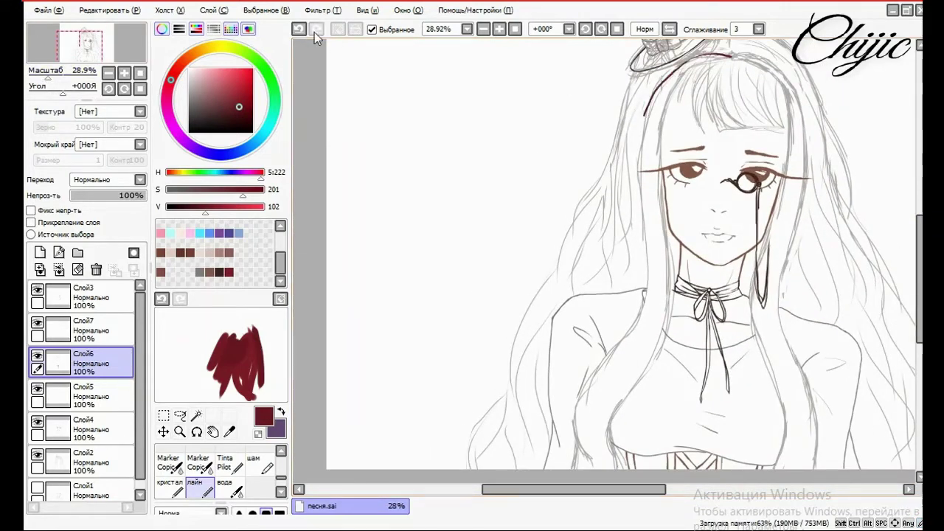
key(ctrl+z)
mouse_move(685, 65)
mouse_down()
mouse_move(650, 111)
mouse_move(637, 189)
mouse_move(645, 315)
mouse_move(581, 457)
mouse_up()
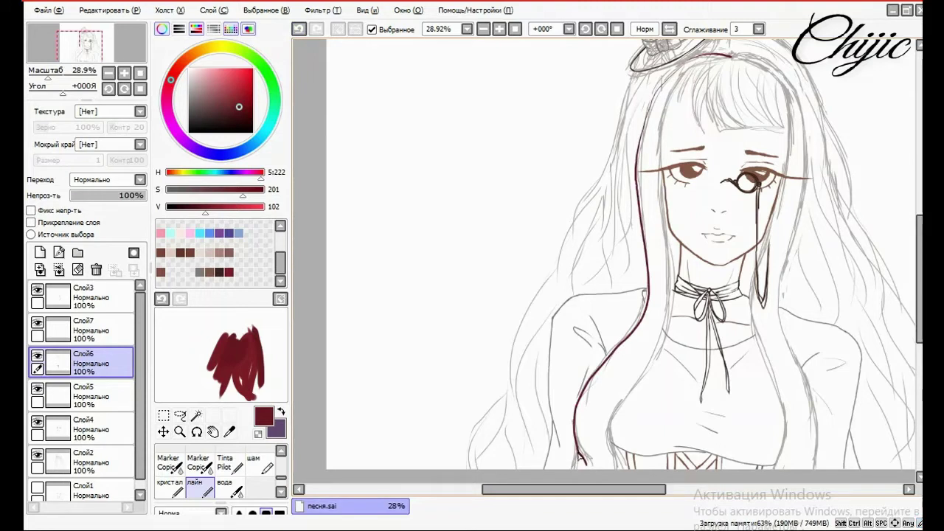
click(299, 30)
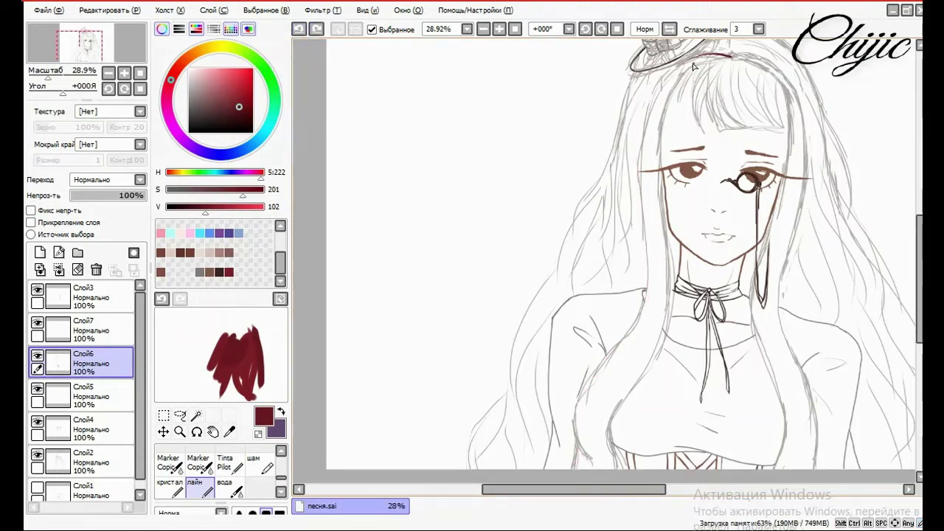
mouse_move(659, 97)
mouse_down()
mouse_move(643, 234)
mouse_move(581, 462)
mouse_up()
click(298, 30)
Undo the short strokes and ink the front strand's outer contour in crimson from the parting, past the cheek and shoulder, to the waist
drag(688, 64, 640, 128)
click(299, 29)
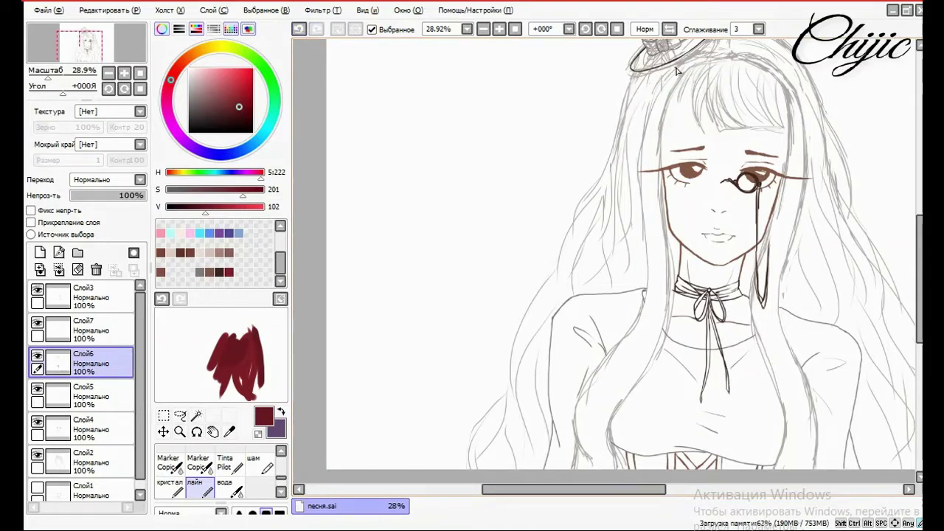
mouse_move(677, 70)
mouse_down()
mouse_move(654, 98)
mouse_move(639, 197)
mouse_move(640, 319)
mouse_move(580, 408)
mouse_up()
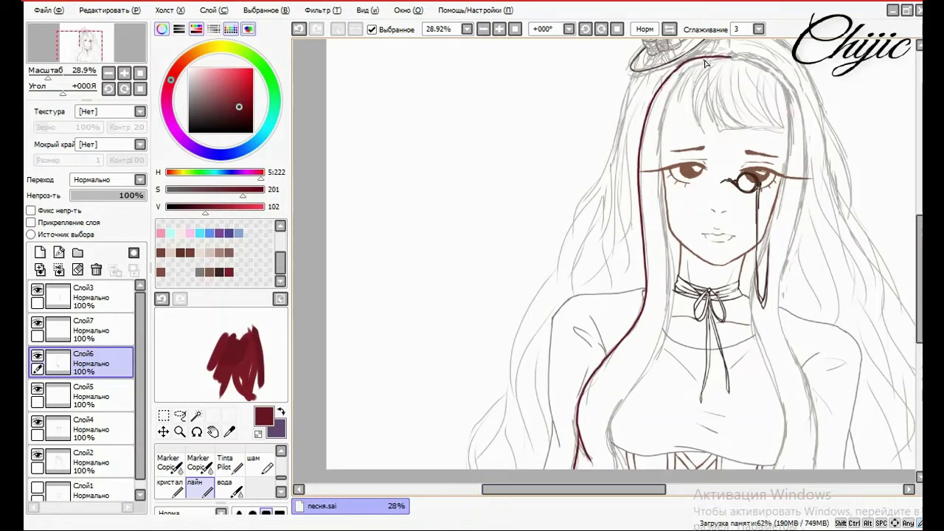
Undo the last stroke and ink the inner contour of the long front hair strand in dark red down to the bust
key(ctrl+z)
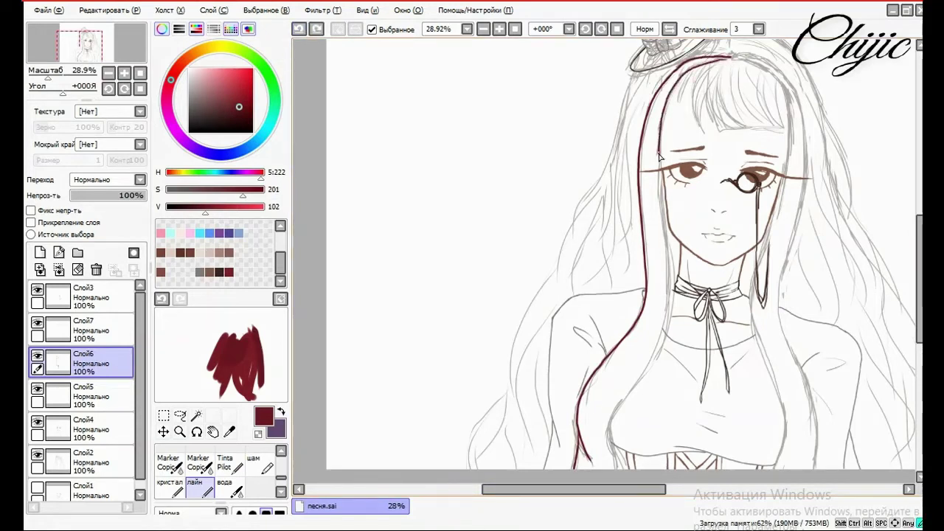
mouse_move(660, 157)
mouse_down()
mouse_move(666, 329)
mouse_move(618, 417)
mouse_move(614, 459)
mouse_up()
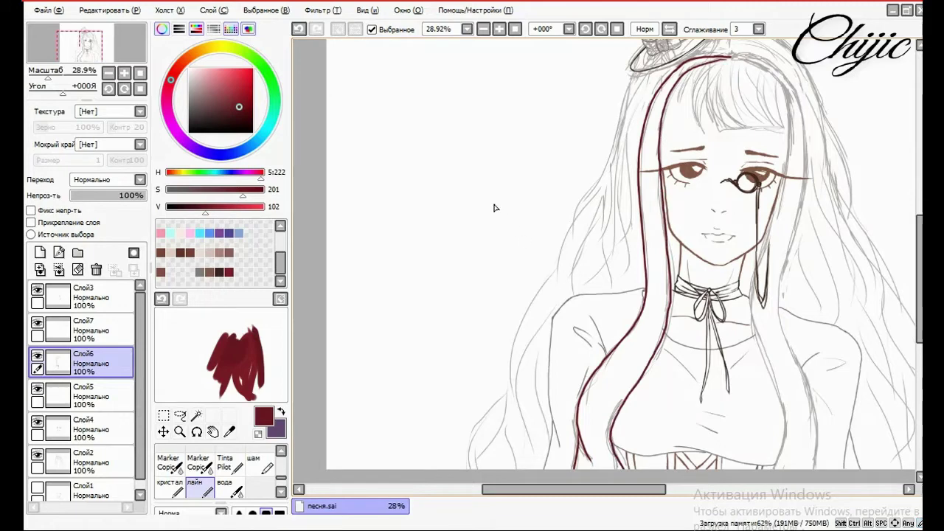
Hide the sketch layer Слой2 and thin the strand's dark red outline at the crown with the Rub Hard eraser
click(37, 455)
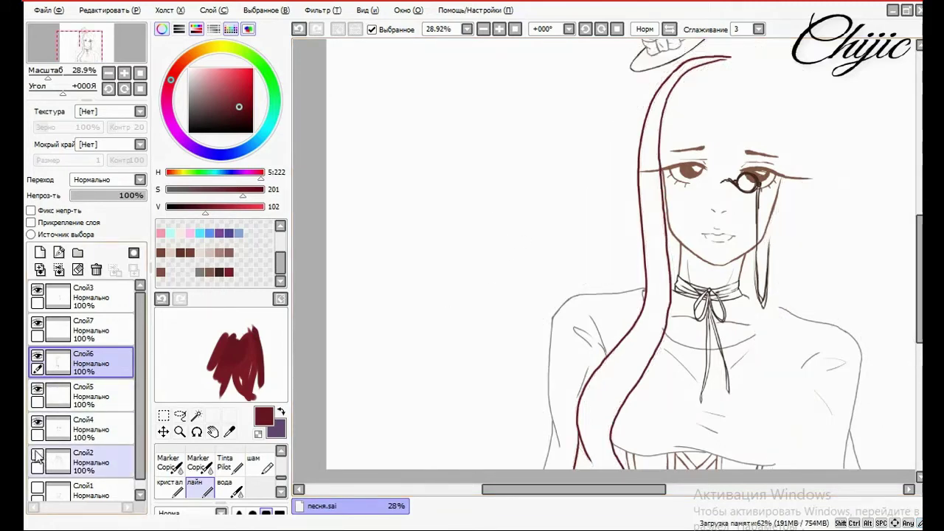
scroll(683, 347, up, 4)
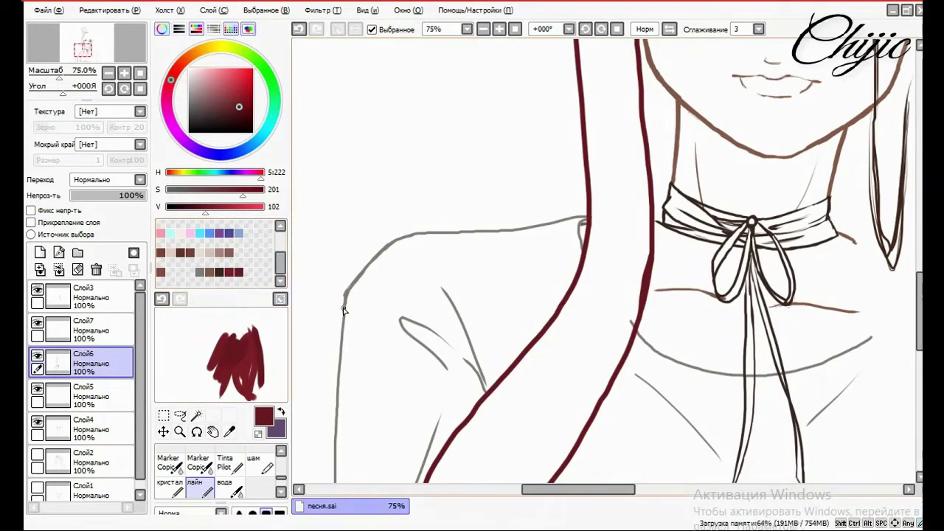
click(248, 29)
key(e)
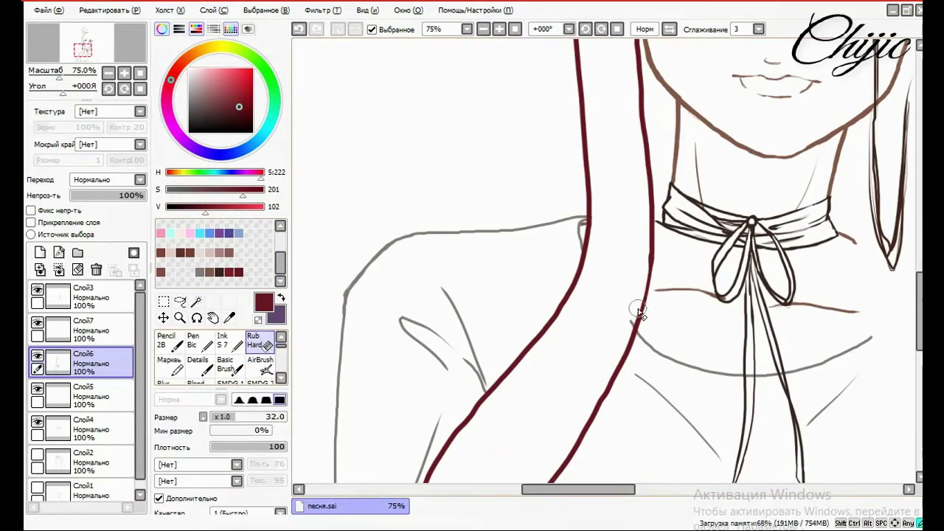
scroll(828, 268, up, 5)
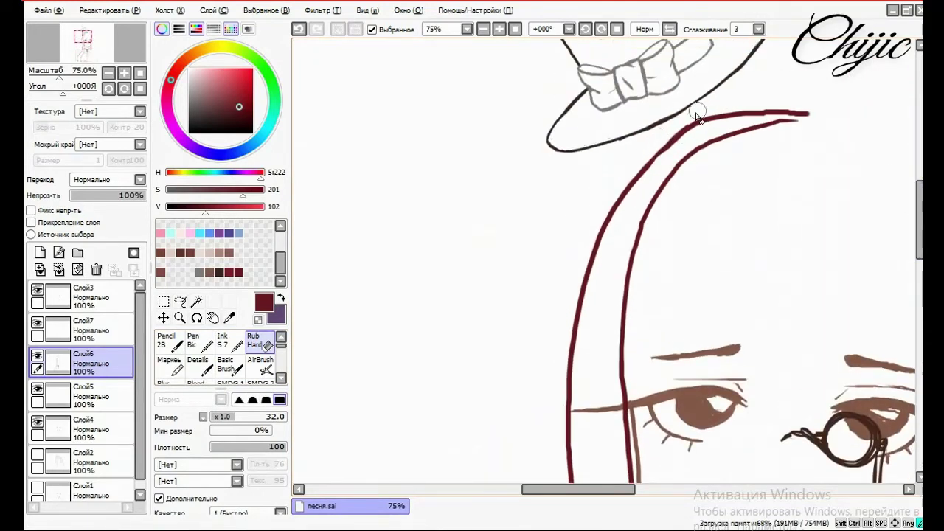
mouse_move(697, 116)
mouse_down()
mouse_move(678, 130)
mouse_move(775, 105)
mouse_up()
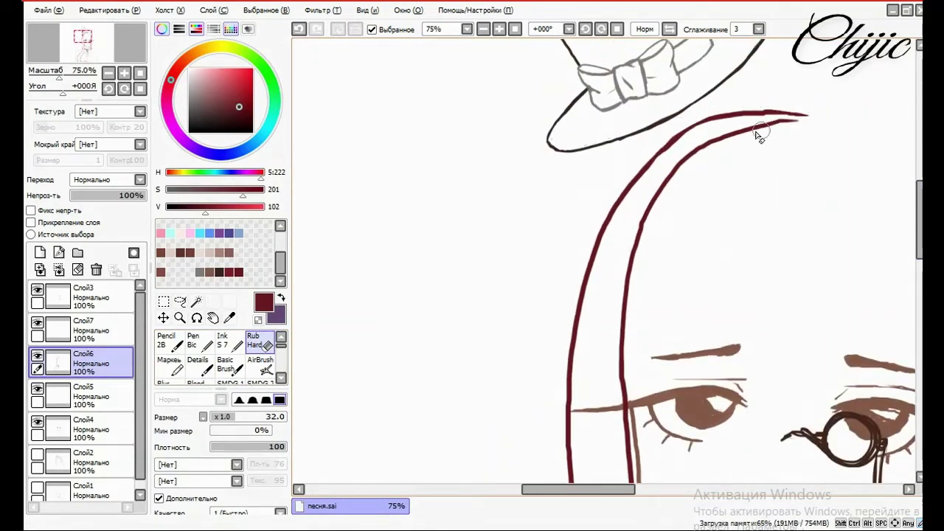
Show the sketch layer Слой2 again and flip the canvas horizontally
scroll(732, 369, down, 4)
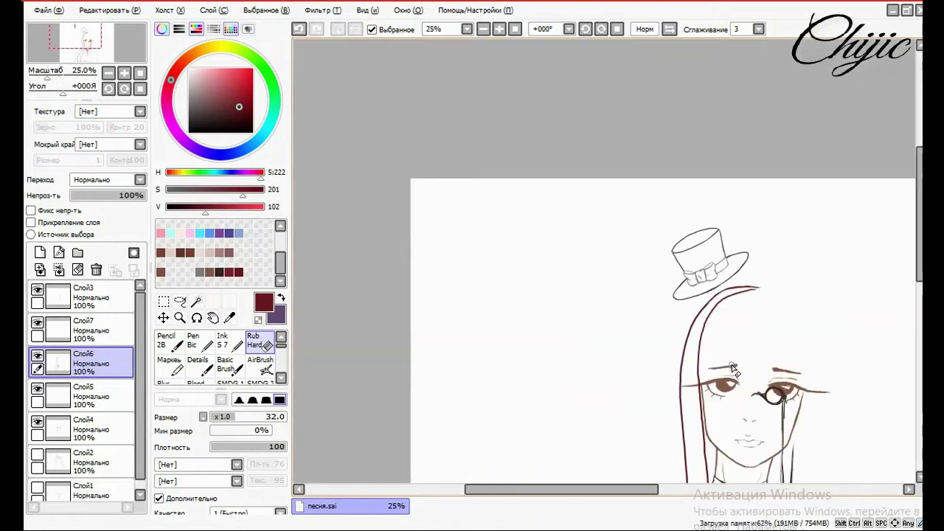
scroll(732, 369, down, 3)
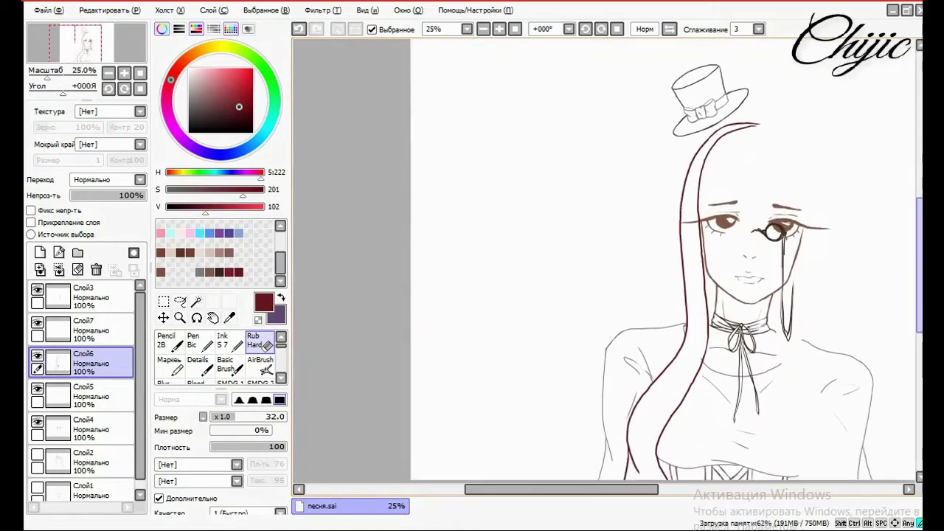
click(37, 400)
click(38, 457)
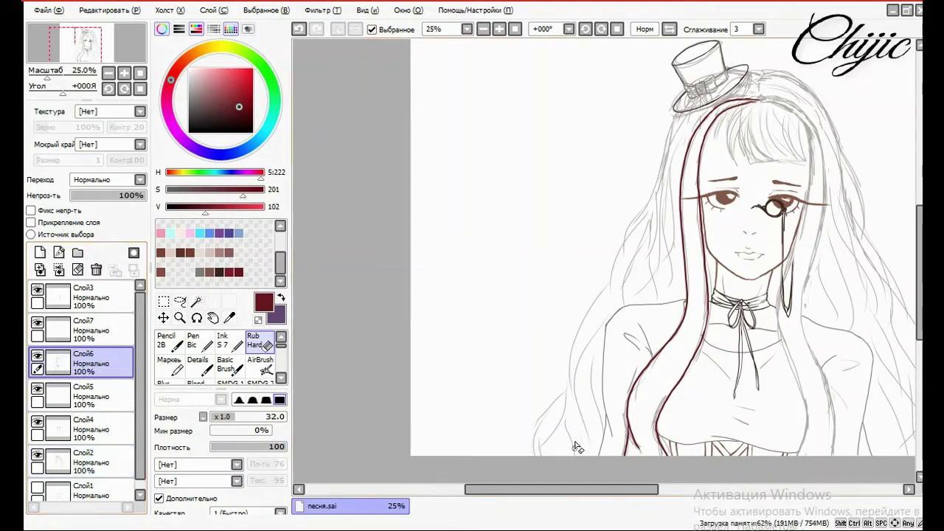
drag(575, 489, 604, 489)
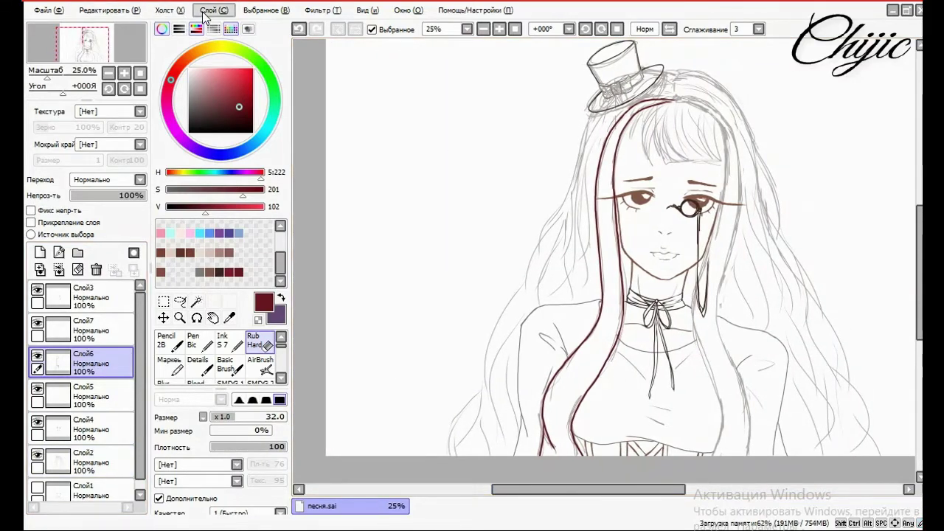
click(161, 10)
click(210, 87)
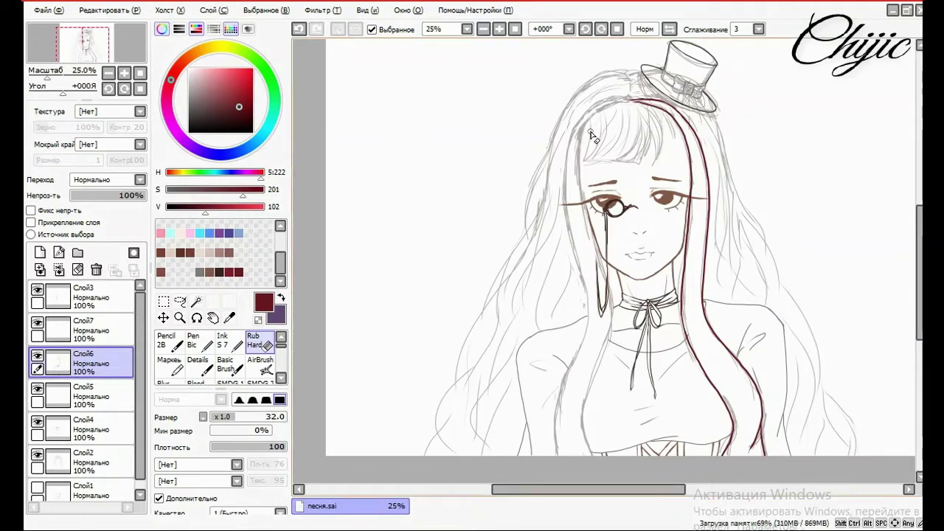
Ink the outer contour of the opposite front hair strand in dark red with the лайн brush, following the sketch
drag(46, 76, 48, 76)
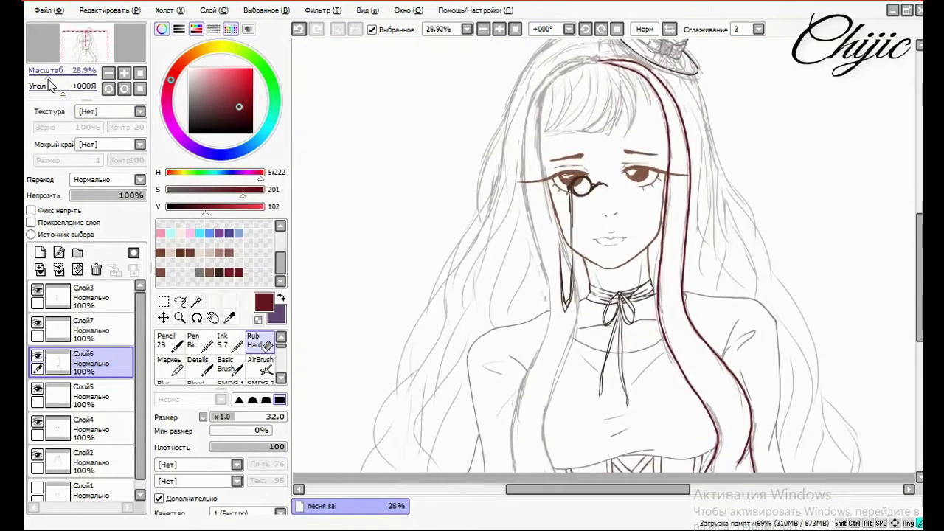
drag(281, 344, 284, 364)
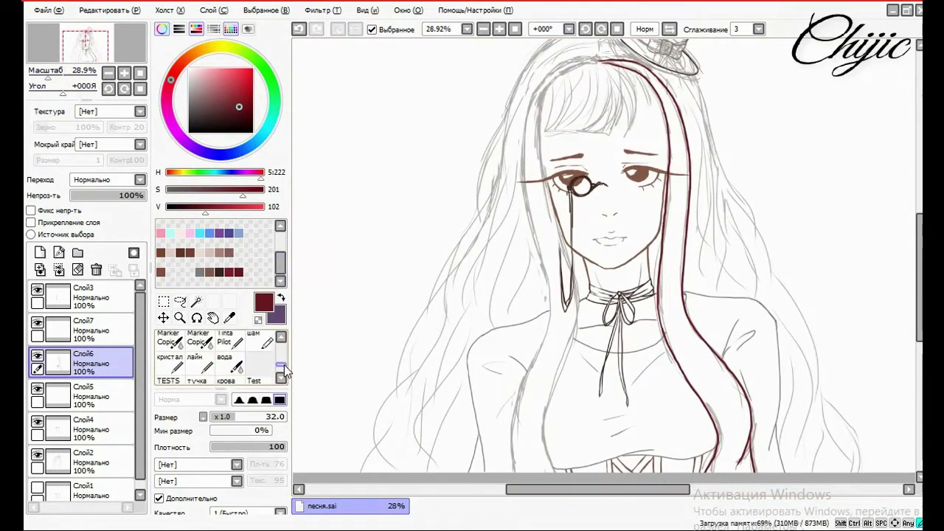
click(195, 354)
mouse_move(520, 145)
mouse_down()
mouse_move(544, 279)
mouse_move(517, 406)
mouse_up()
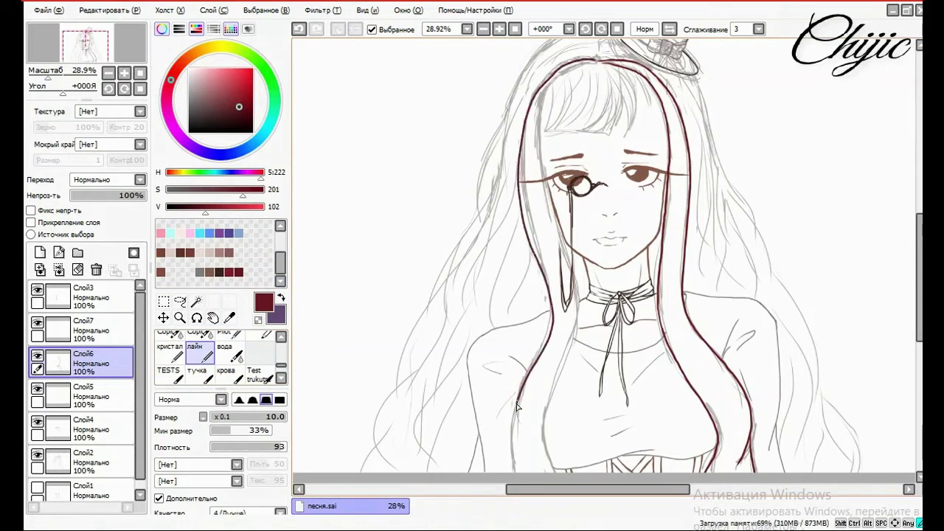
key(ctrl+z)
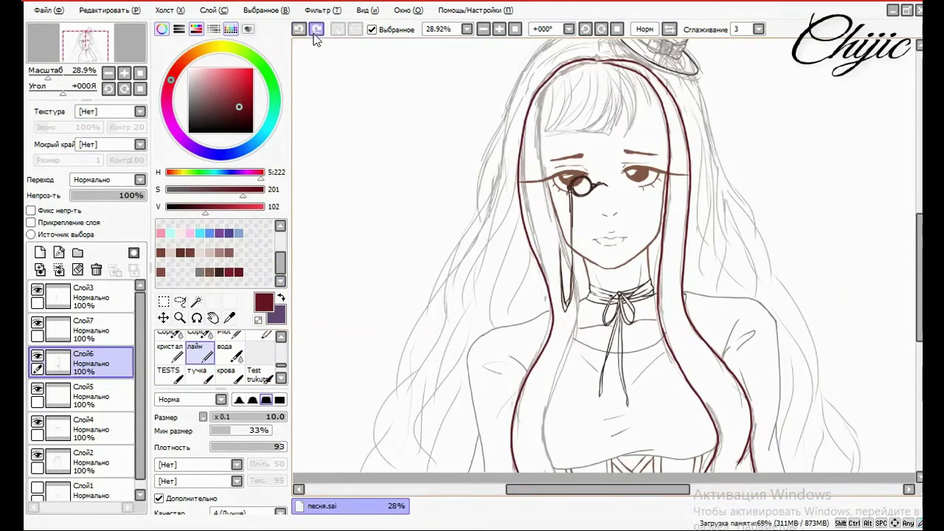
Ink the inner contour of this strand from the parting past the face to the bust, undoing and redrawing unsatisfactory strokes
mouse_move(580, 69)
mouse_down()
mouse_move(545, 196)
mouse_move(577, 324)
mouse_up()
key(ctrl+z)
drag(555, 87, 534, 150)
key(ctrl+z)
mouse_move(596, 64)
mouse_down()
mouse_move(562, 75)
mouse_move(538, 123)
mouse_move(537, 190)
mouse_up()
click(300, 30)
mouse_move(576, 70)
mouse_down()
mouse_move(550, 90)
mouse_move(539, 150)
mouse_up()
drag(581, 301, 554, 473)
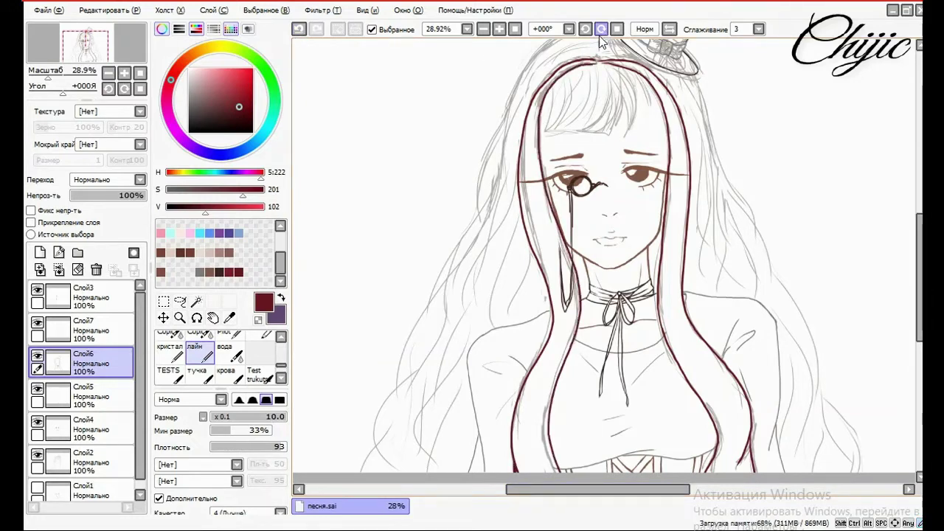
Thicken the strand's inner contour beside the bangs and eye and retouch the line near the crown
scroll(599, 139, up, 2)
scroll(599, 139, down, 1)
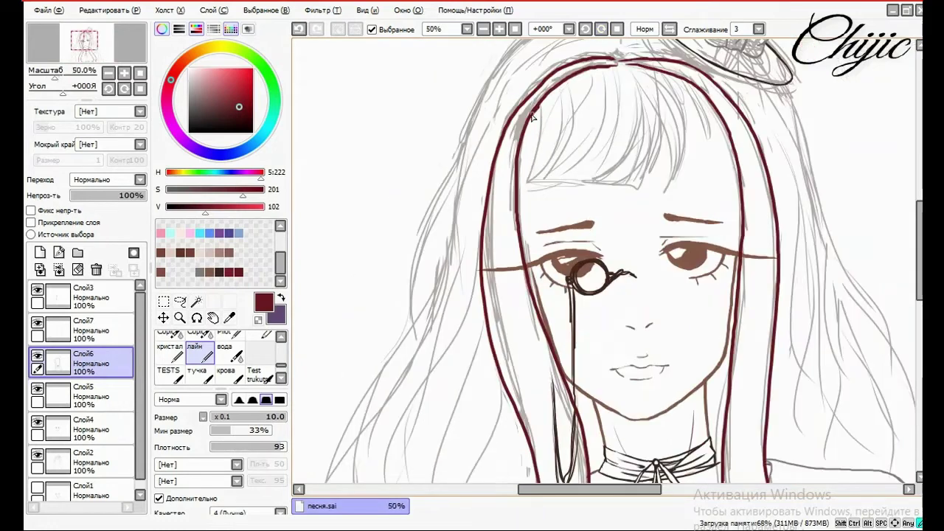
mouse_move(533, 116)
mouse_down()
mouse_move(520, 225)
mouse_move(544, 324)
mouse_up()
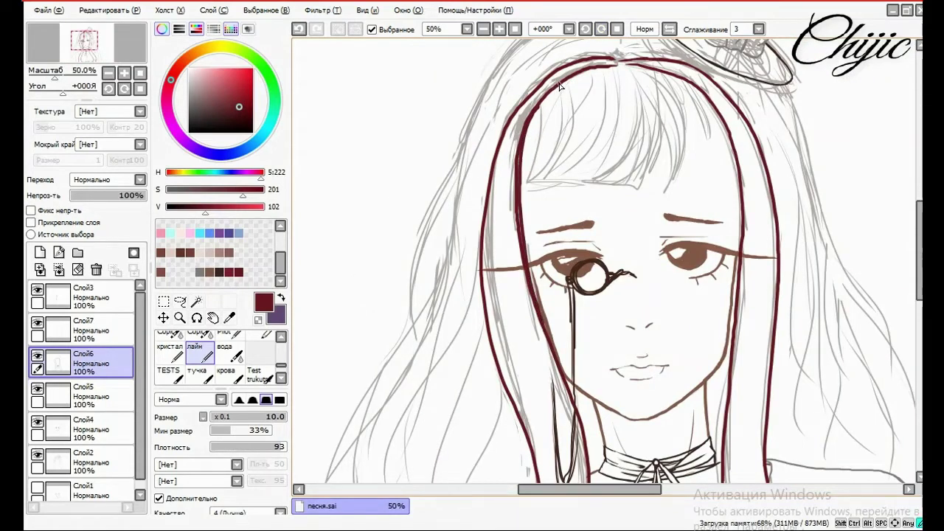
drag(522, 109, 552, 77)
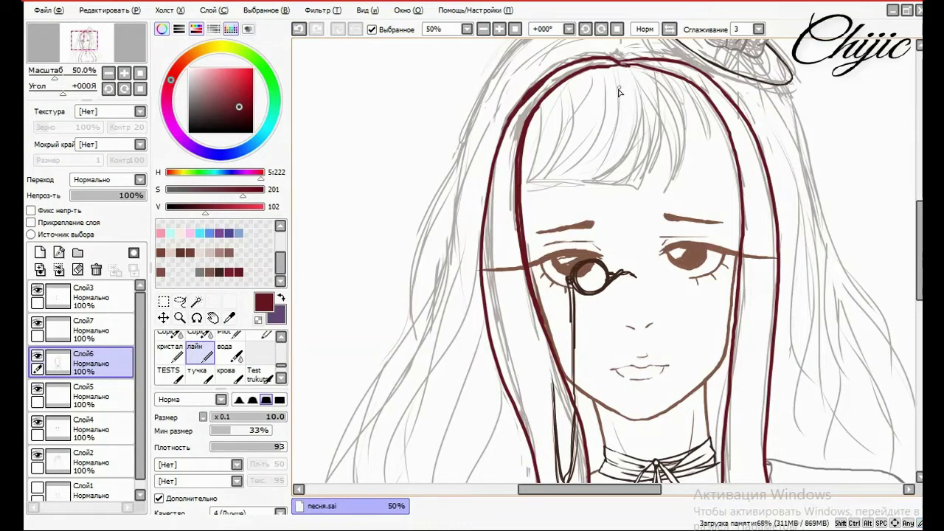
scroll(137, 378, down, 1)
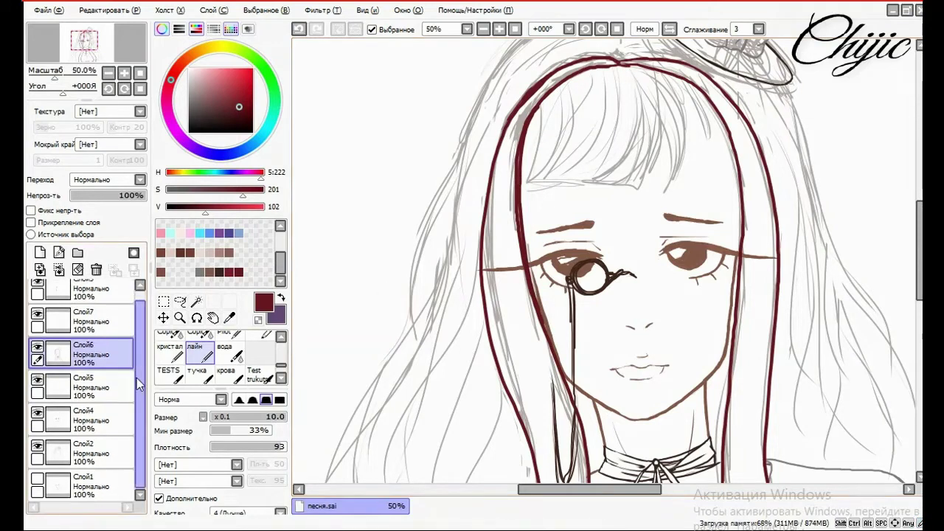
click(96, 419)
alt+click(547, 252)
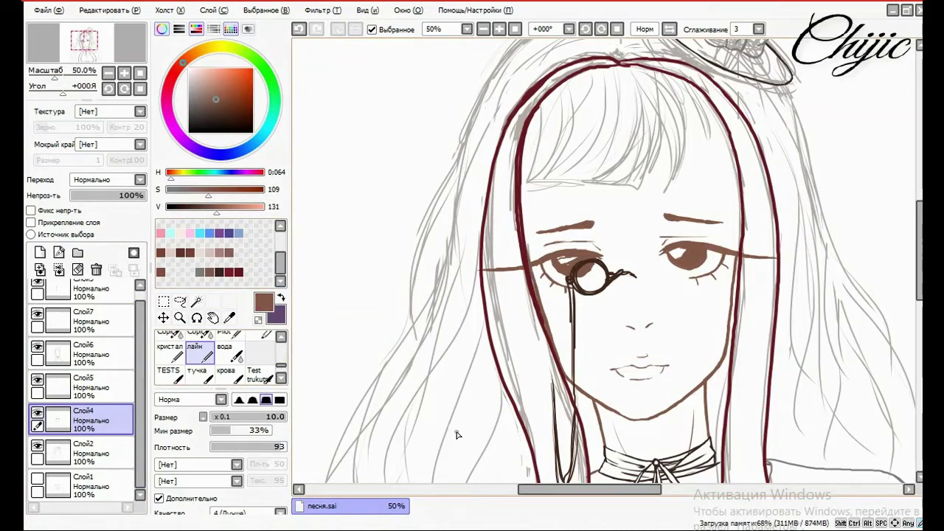
key(e)
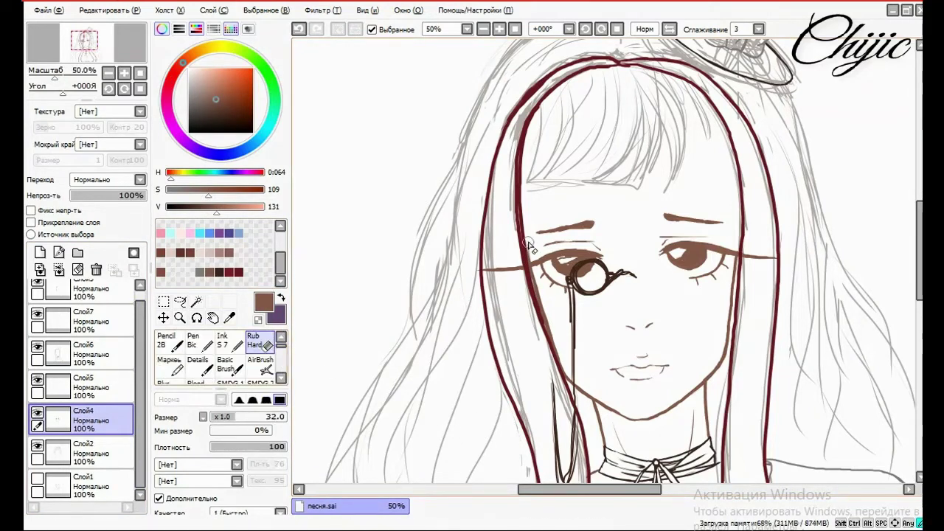
scroll(536, 281, up, 2)
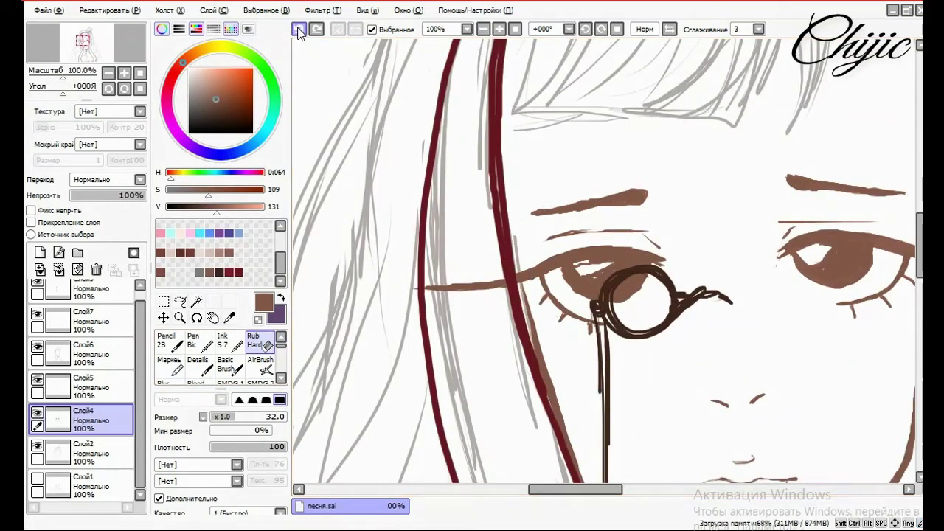
Make layer Слой6 active again and toggle its visibility to check that it holds the hair line art
click(96, 295)
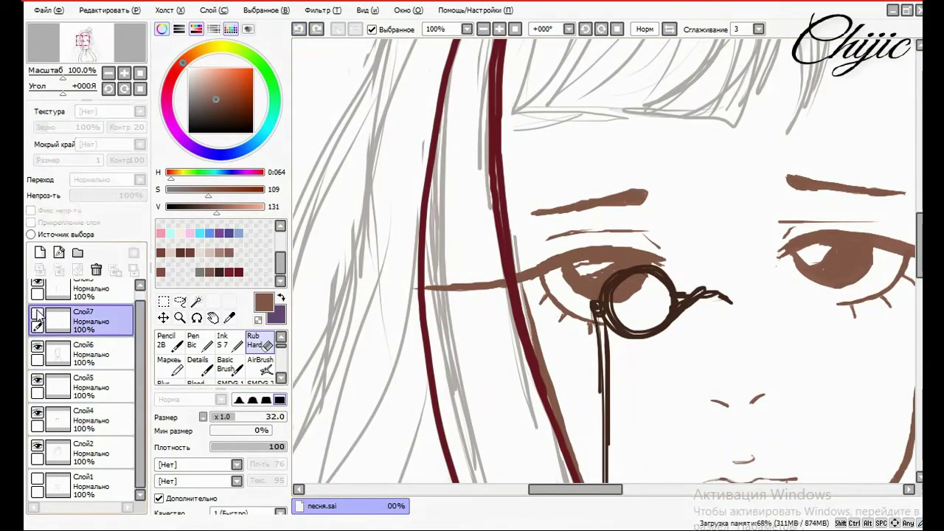
click(38, 291)
click(39, 291)
click(96, 361)
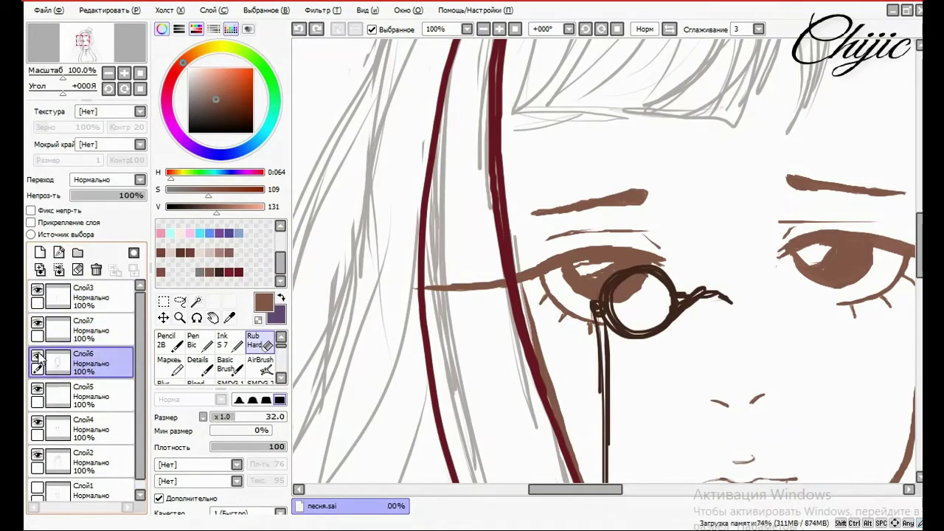
scroll(662, 184, down, 1)
scroll(662, 185, down, 3)
click(37, 358)
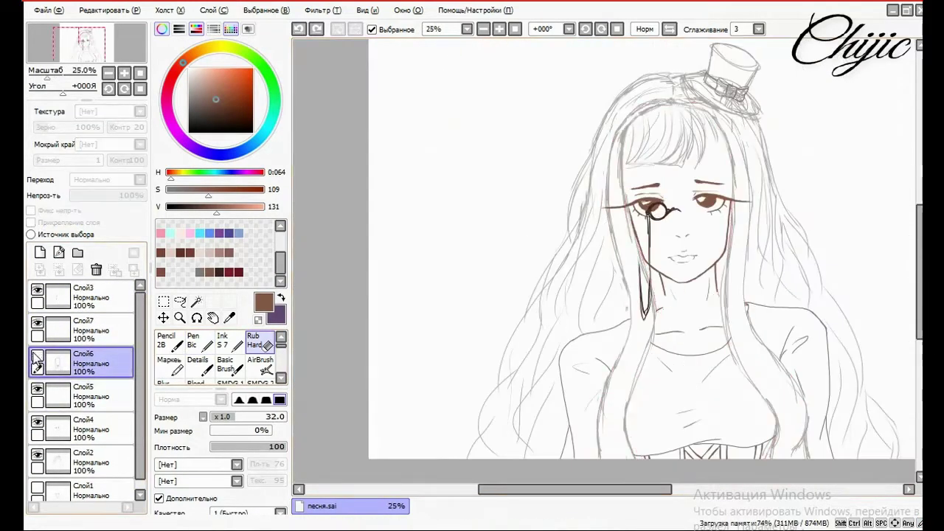
click(36, 359)
Pick the dark red from the hair outline and thicken the inner contour's curve beside the bangs with the лайн brush
scroll(647, 140, up, 2)
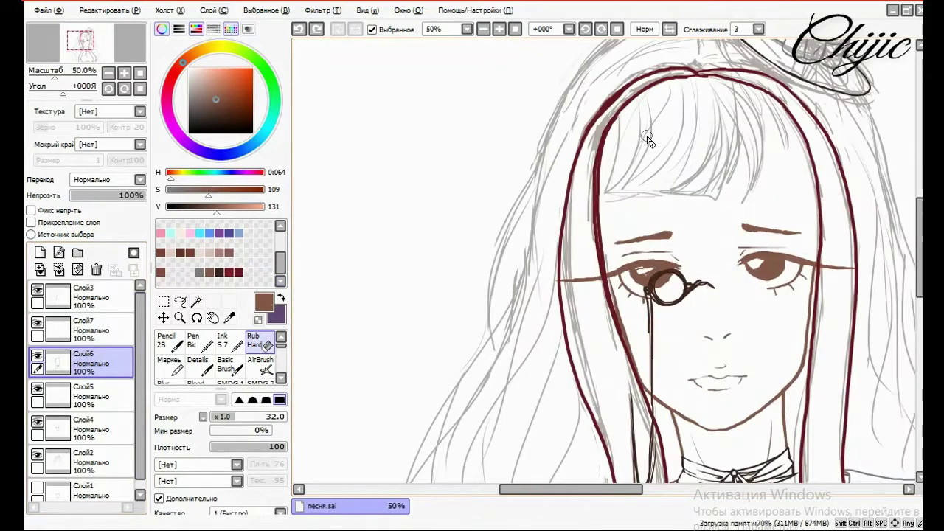
scroll(284, 346, down, 3)
click(200, 355)
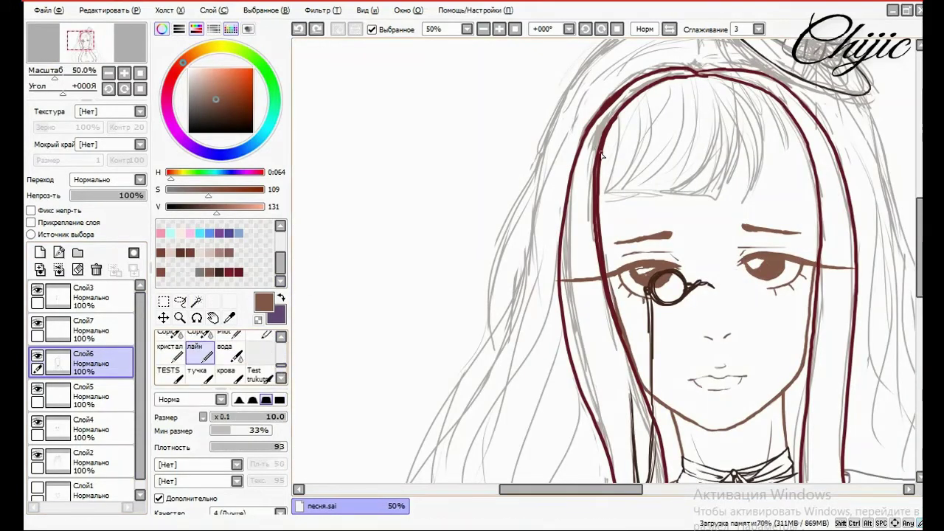
alt+click(627, 106)
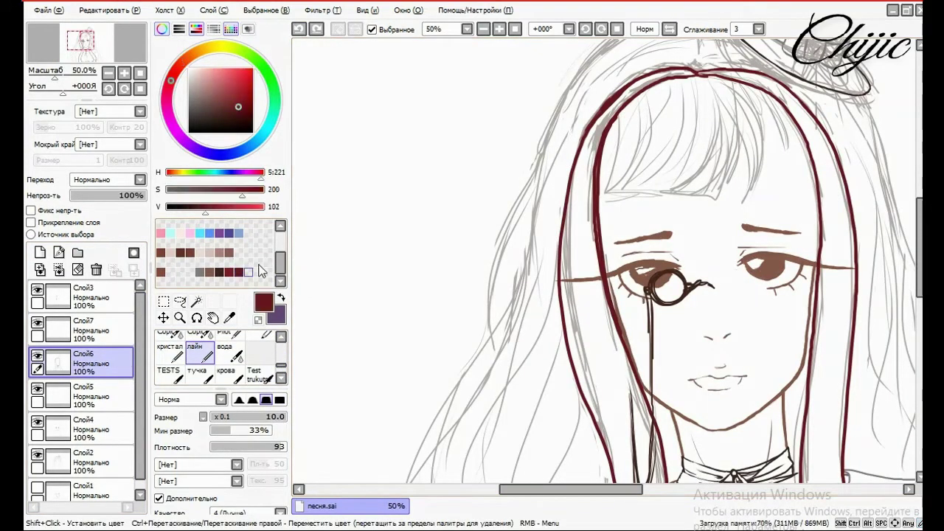
drag(647, 92, 606, 140)
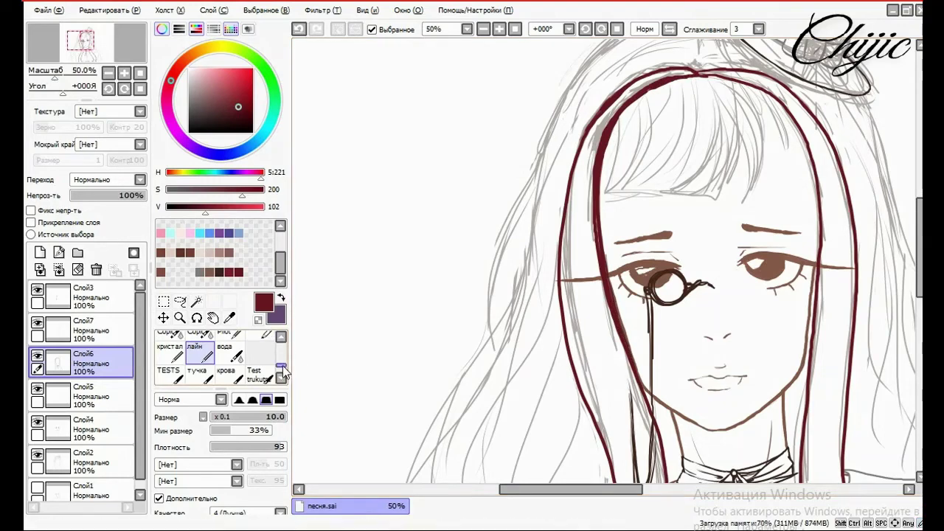
Erase the excess thickness of the inner hair contour beside the bangs, smoothing its edge from the crown down to the eyebrow
key(e)
scroll(595, 137, up, 2)
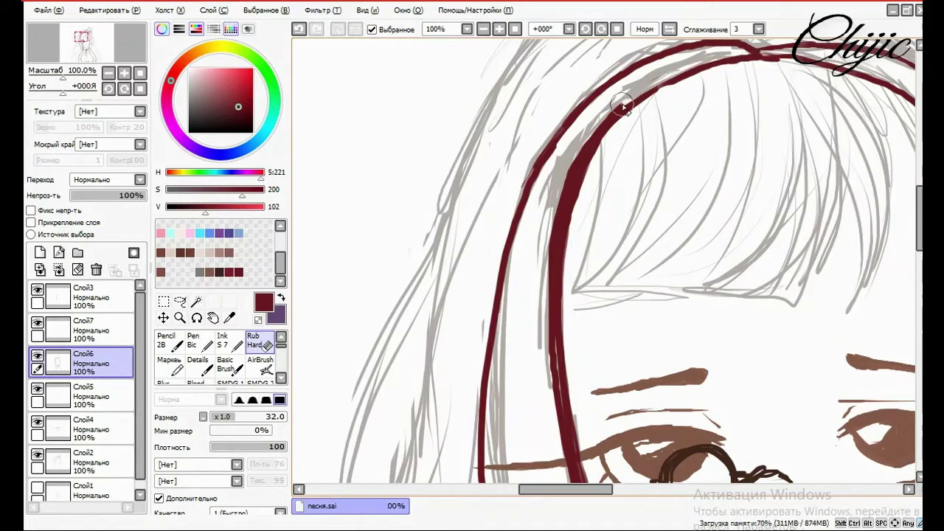
mouse_move(565, 180)
mouse_down()
mouse_move(550, 270)
mouse_move(558, 426)
mouse_up()
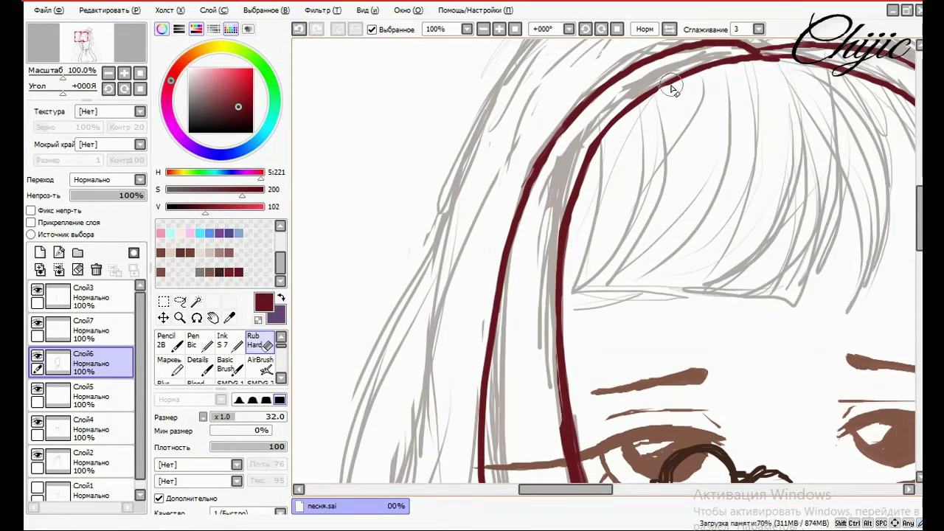
drag(559, 205, 555, 250)
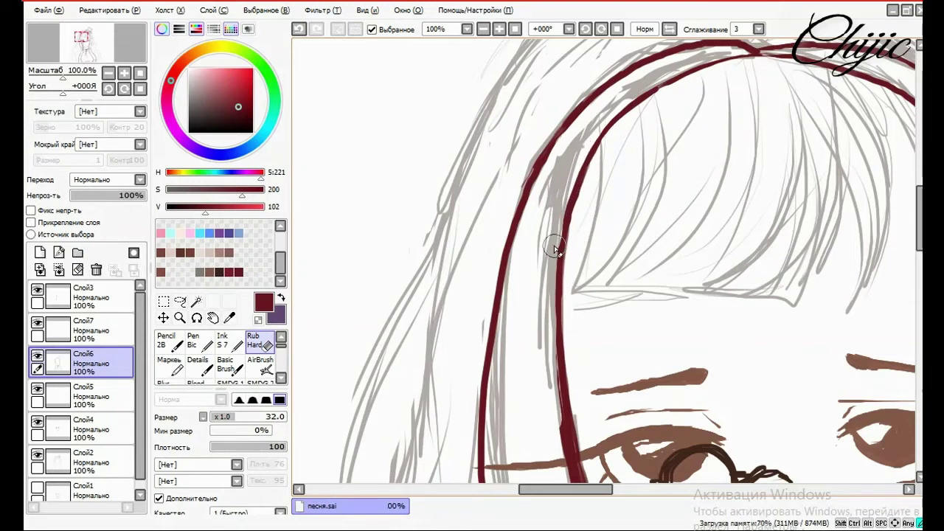
Thin the inner contour beside the monocled eye and cheek with the eraser, undoing and redoing the unsatisfactory erasure
scroll(547, 292, down, 5)
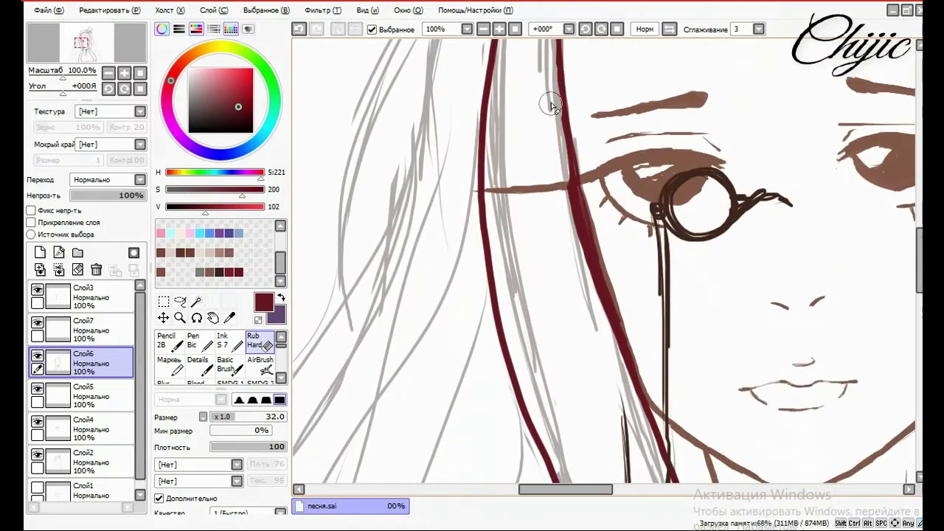
drag(552, 103, 585, 302)
drag(569, 236, 611, 386)
click(300, 28)
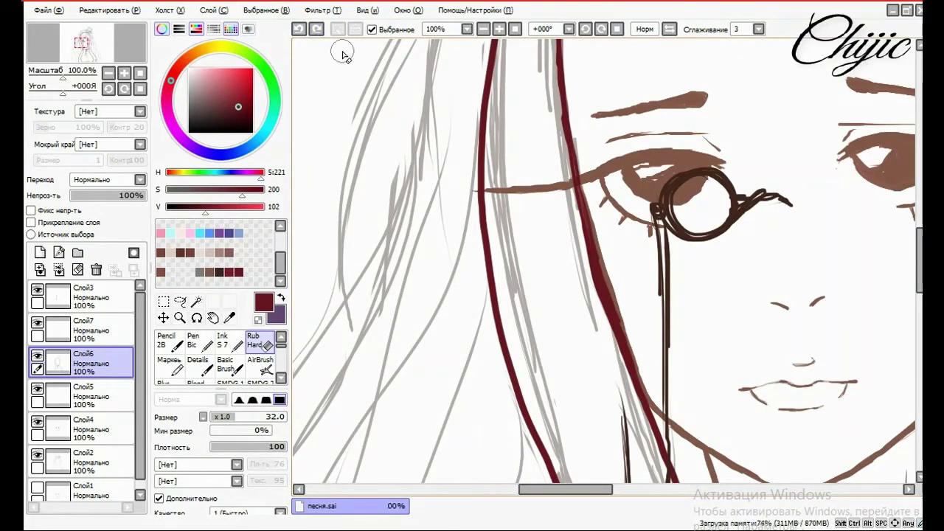
drag(584, 265, 577, 221)
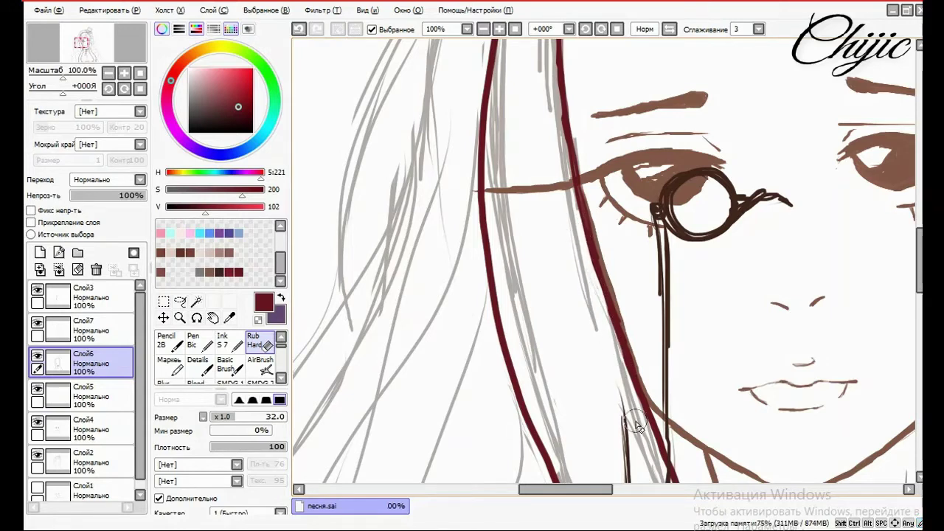
Hide the sketch layer Слой2 to examine the hair line art on its own, and show it again
scroll(693, 370, down, 3)
scroll(692, 370, down, 3)
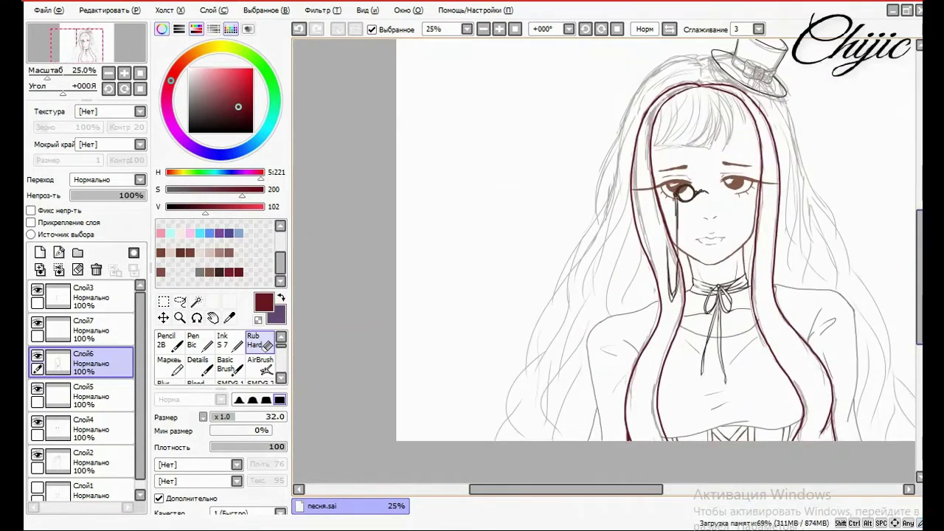
scroll(634, 147, up, 2)
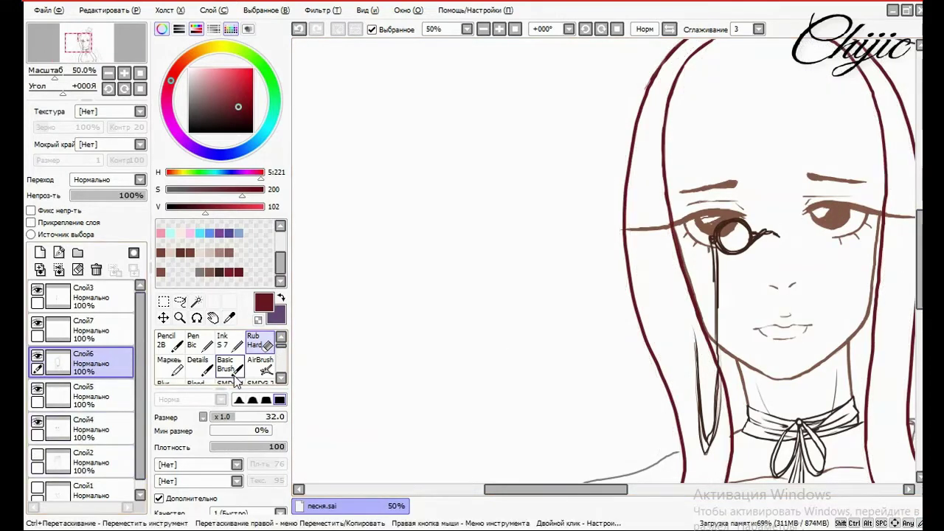
scroll(714, 371, down, 2)
scroll(714, 371, up, 1)
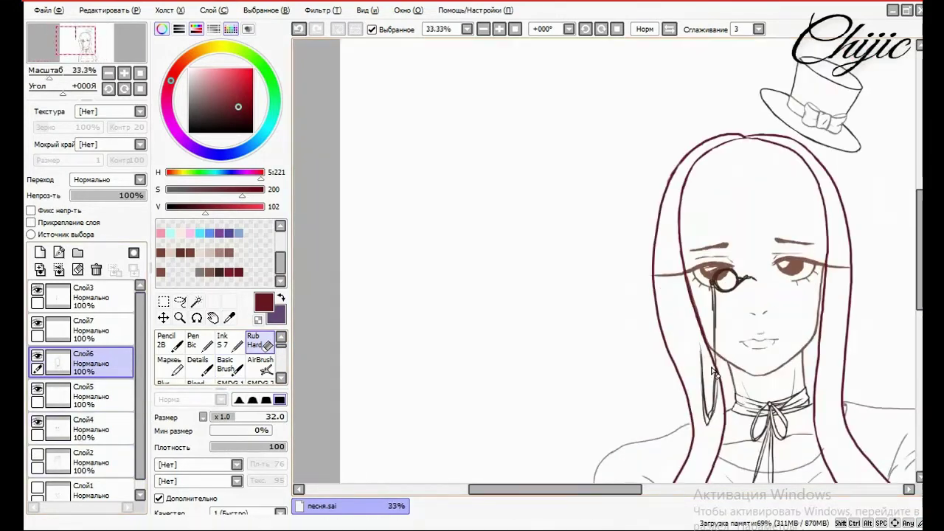
click(37, 424)
scroll(696, 278, up, 1)
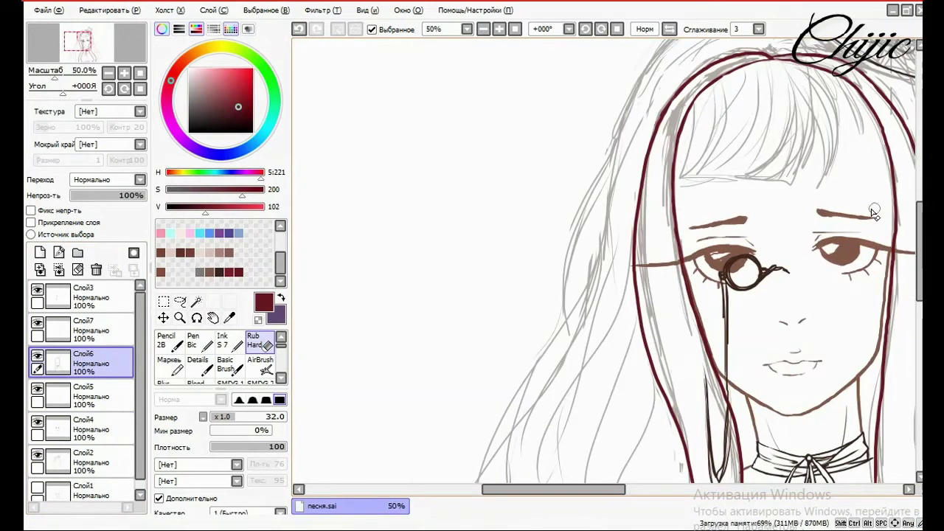
scroll(871, 215, up, 3)
scroll(222, 361, down, 3)
Redraw the strand's outer contour slightly further inward beside the monocled eye with the лайн brush and erase the old line
click(198, 363)
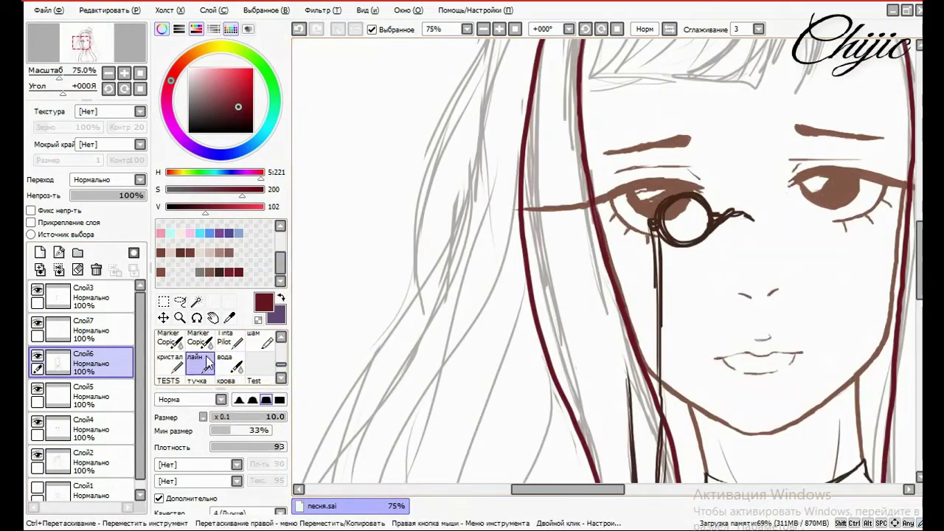
mouse_move(533, 111)
mouse_down()
mouse_move(559, 353)
mouse_move(567, 431)
mouse_up()
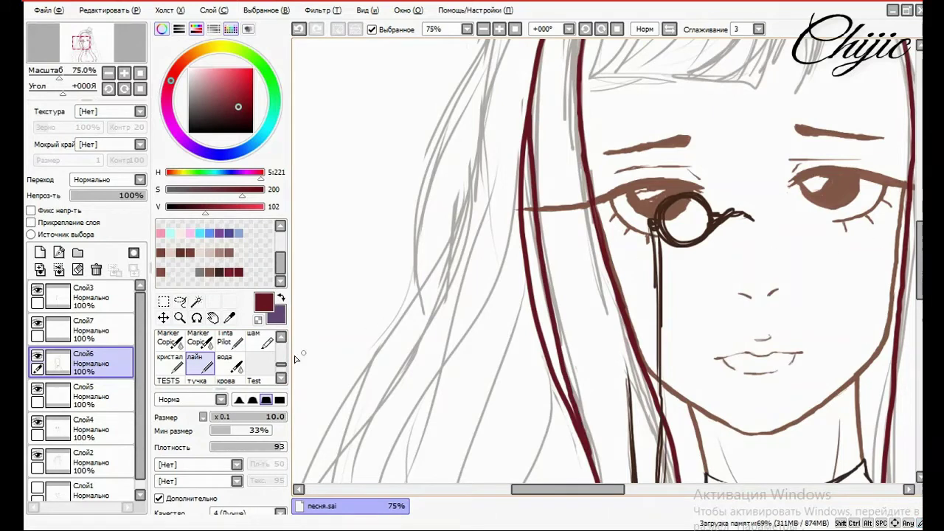
key(e)
mouse_move(512, 143)
mouse_down()
mouse_move(526, 281)
mouse_move(560, 399)
mouse_move(537, 345)
mouse_move(577, 439)
mouse_move(579, 413)
mouse_up()
drag(526, 85, 527, 137)
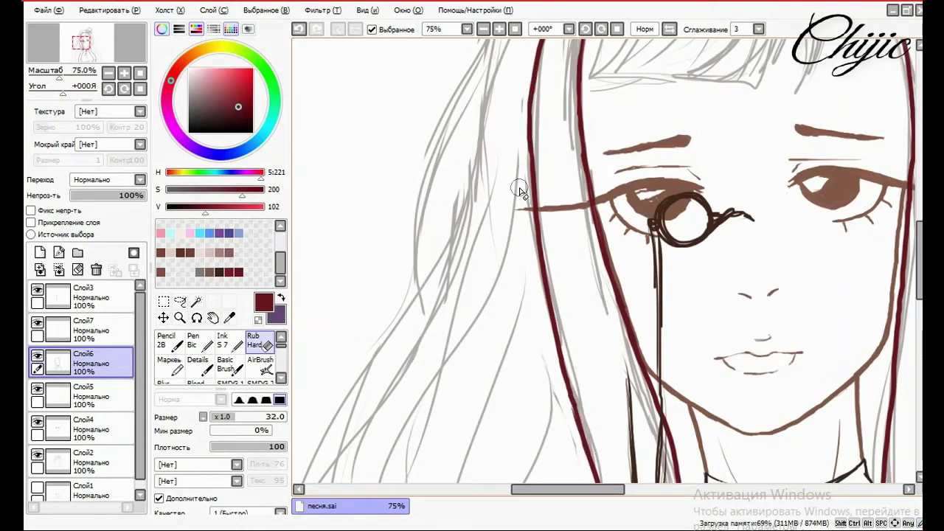
Add a лайн stroke along the outer contour at the temple to blend the redrawn line into the upper curve
scroll(516, 189, down, 3)
scroll(738, 196, up, 4)
scroll(283, 362, down, 3)
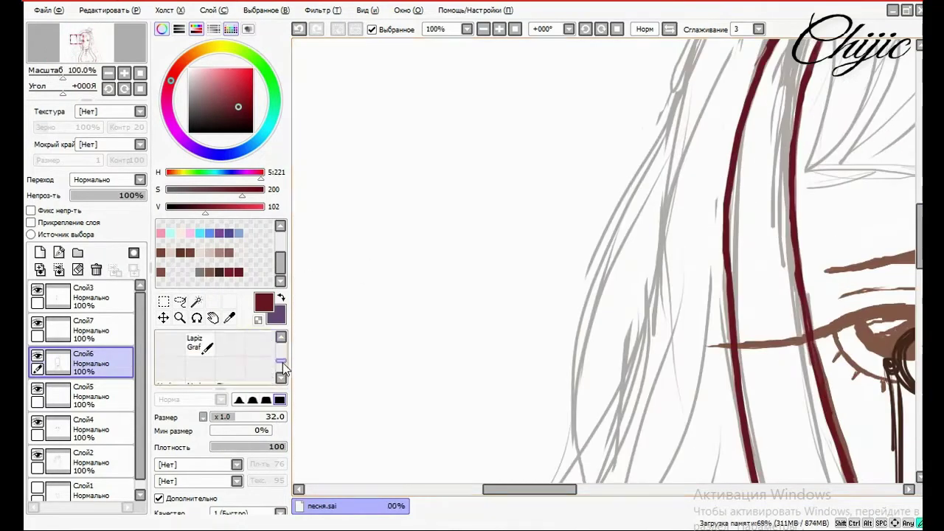
click(194, 373)
drag(747, 107, 731, 308)
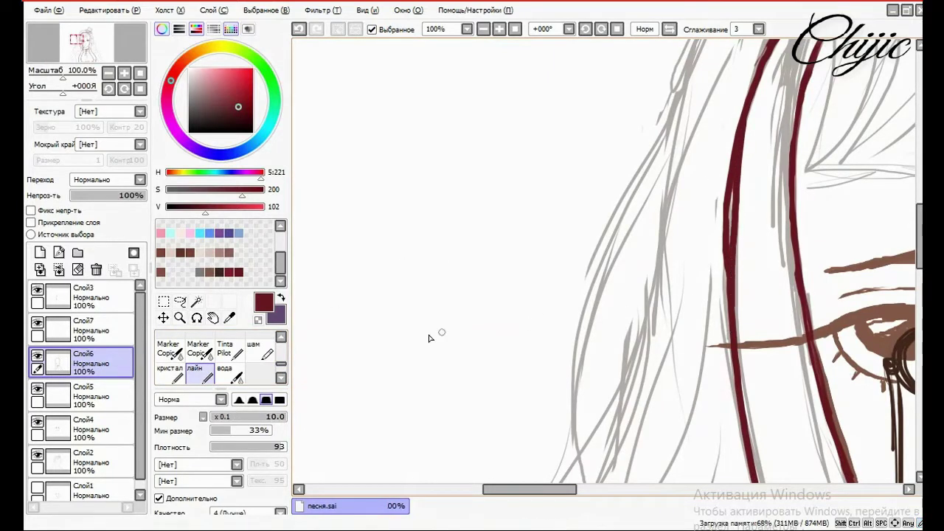
Erase the doubled outer edge of the contour at the temple, undoing and repeating erasures to get a smooth line
key(e)
mouse_move(727, 155)
mouse_down()
mouse_move(721, 236)
mouse_move(706, 264)
mouse_move(716, 165)
mouse_up()
key(ctrl+z)
key(ctrl+z)
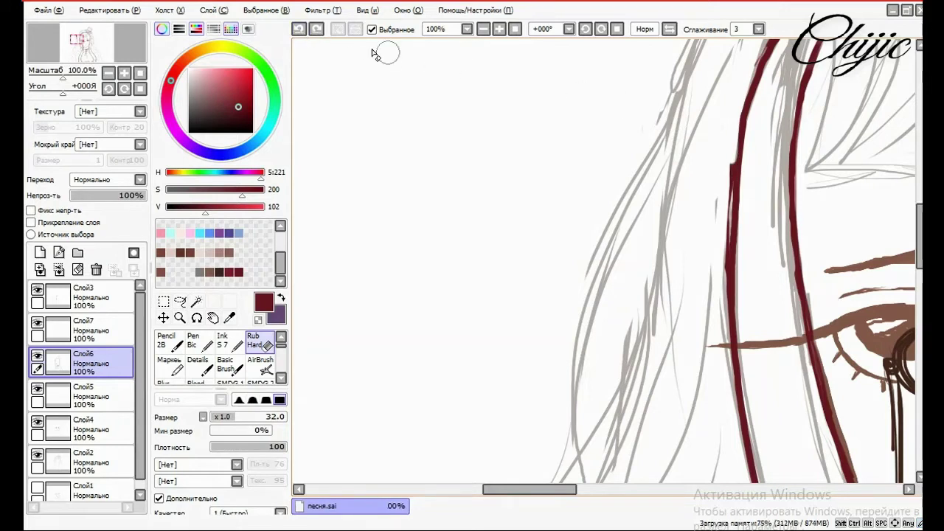
drag(735, 114, 726, 175)
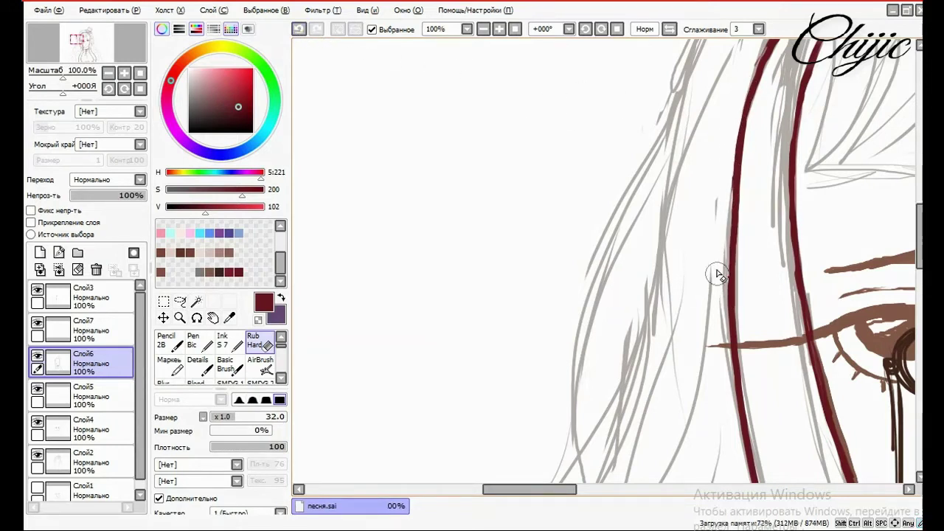
drag(742, 159, 746, 151)
click(299, 29)
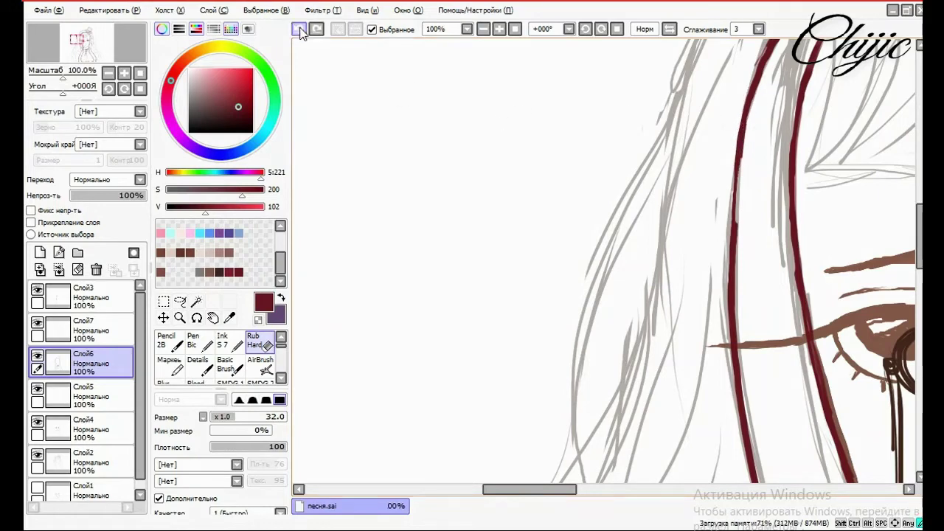
Review the whole figure and toggle the sketch layer Слой2 off and on to judge both hair contours
scroll(756, 258, down, 4)
scroll(756, 258, up, 1)
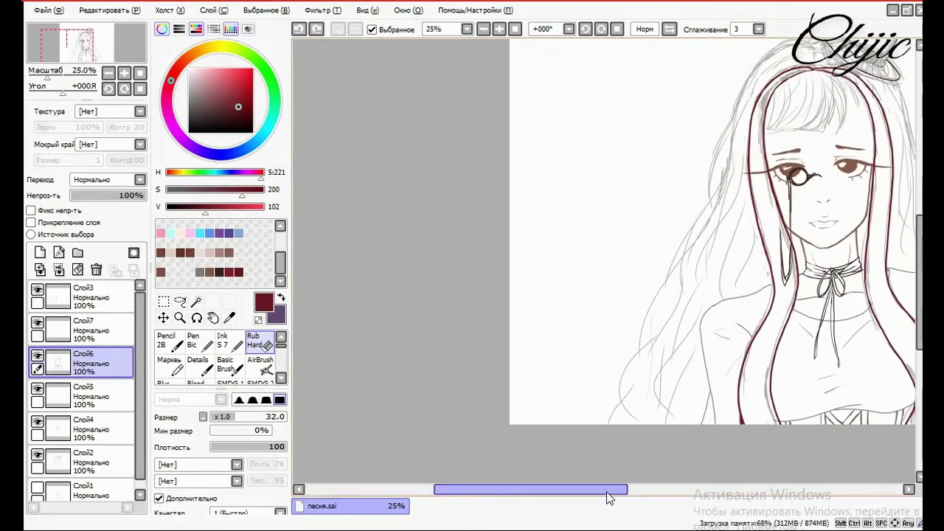
scroll(617, 430, down, 3)
scroll(593, 321, up, 3)
drag(569, 401, 571, 409)
scroll(656, 490, down, 4)
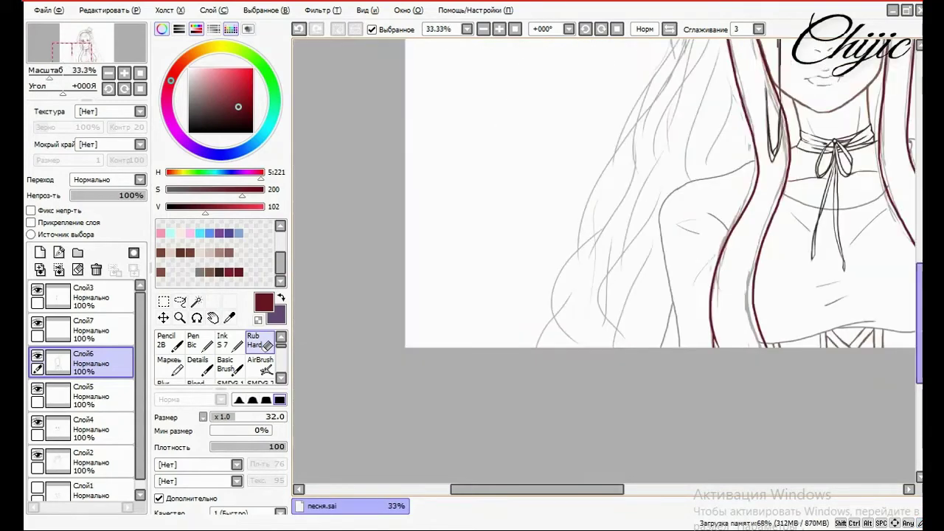
click(38, 454)
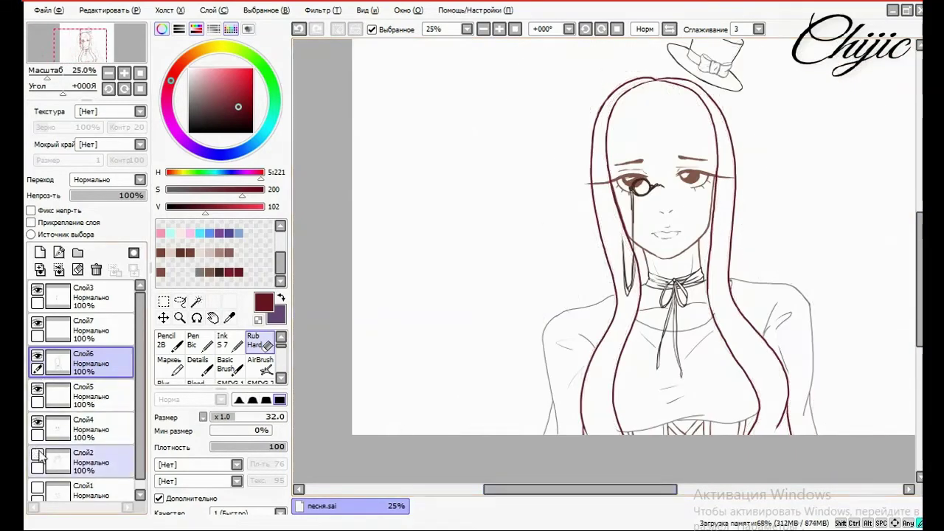
click(37, 454)
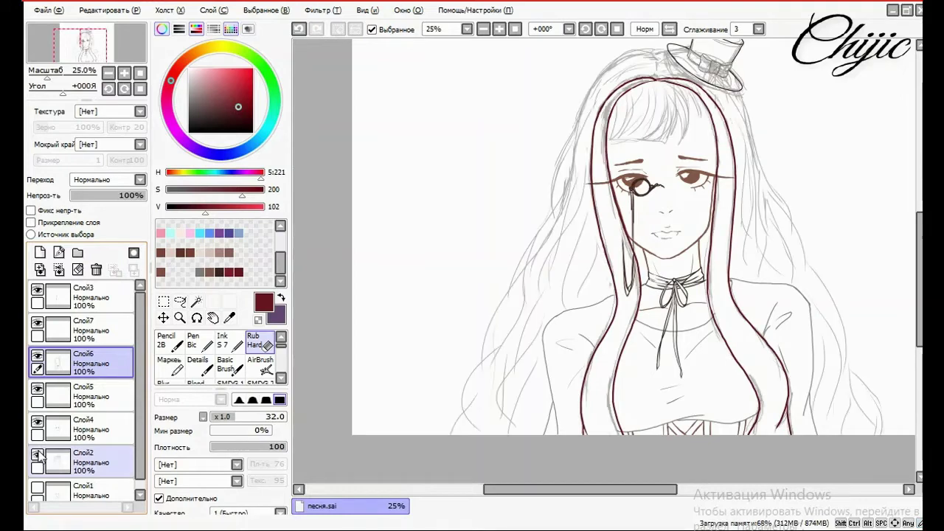
Create a new layer above Слой7 and flip the canvas horizontally
click(115, 327)
click(39, 252)
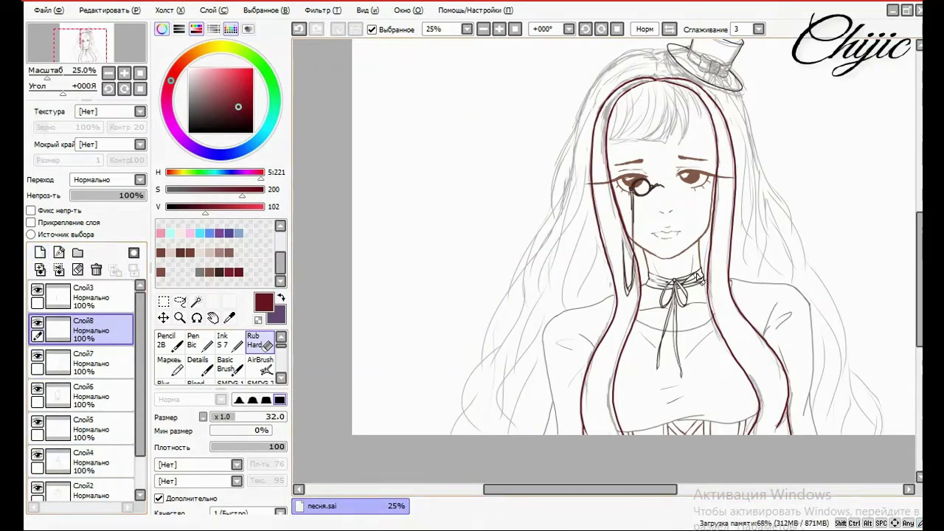
click(169, 10)
click(193, 80)
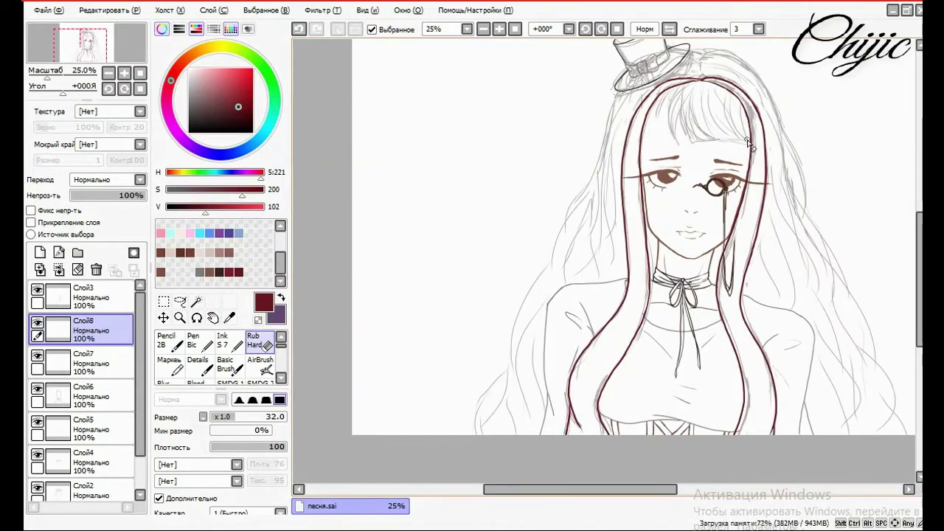
scroll(734, 105, up, 1)
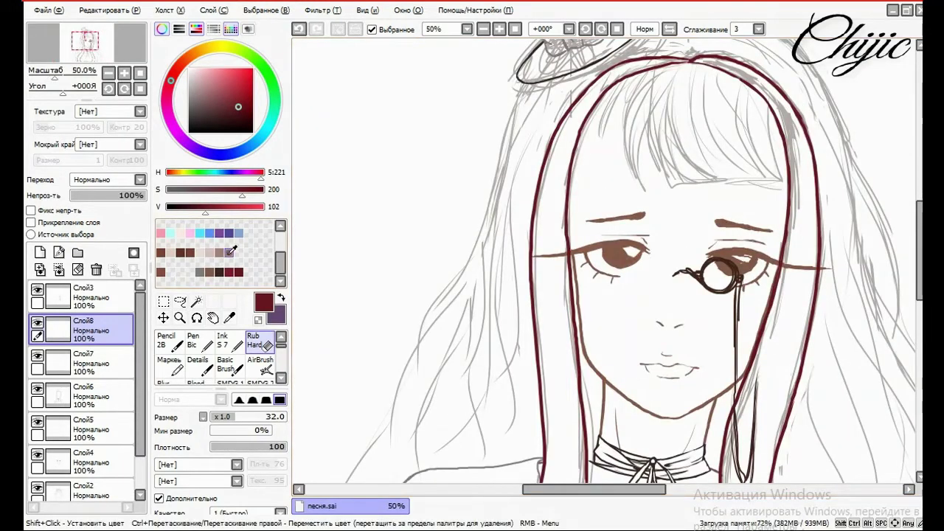
Select the лайн brush and mix a muted brown for the bangs with H 046, S 054 and V 140
click(210, 252)
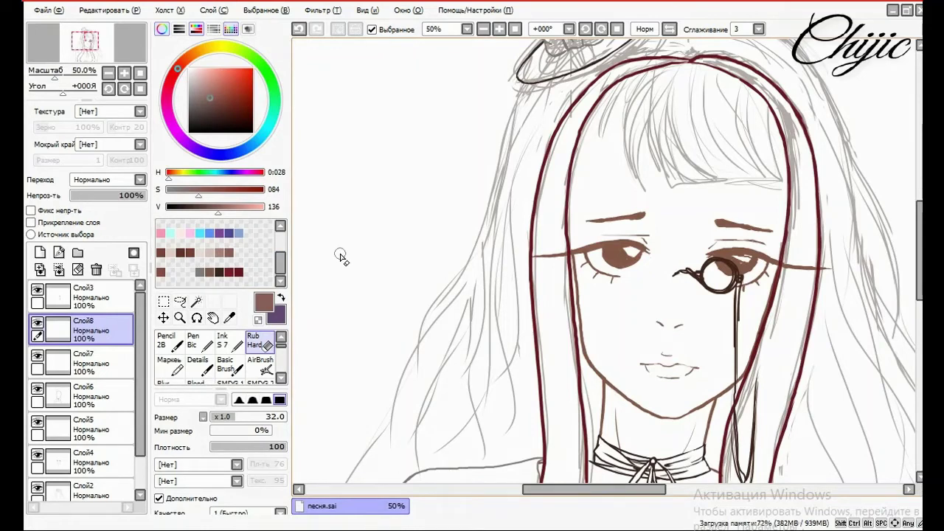
scroll(283, 352, down, 2)
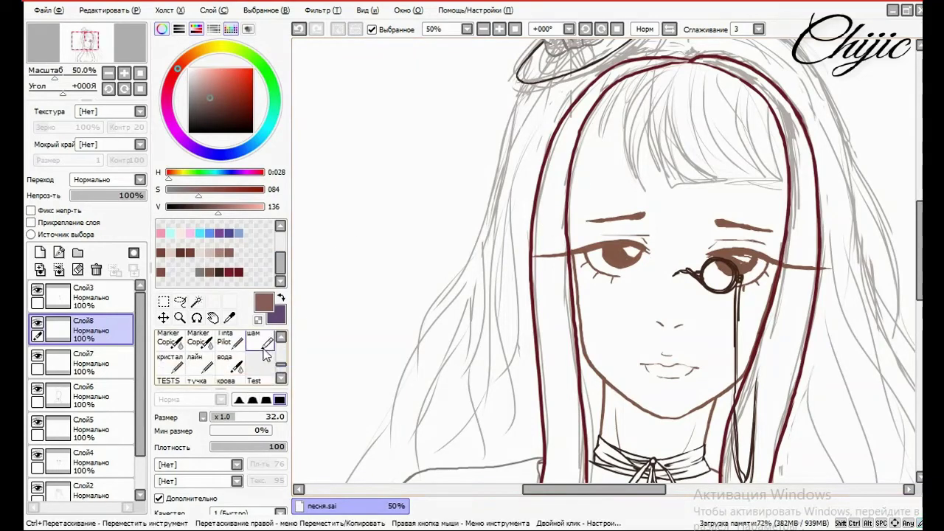
click(198, 362)
drag(642, 77, 627, 174)
click(298, 29)
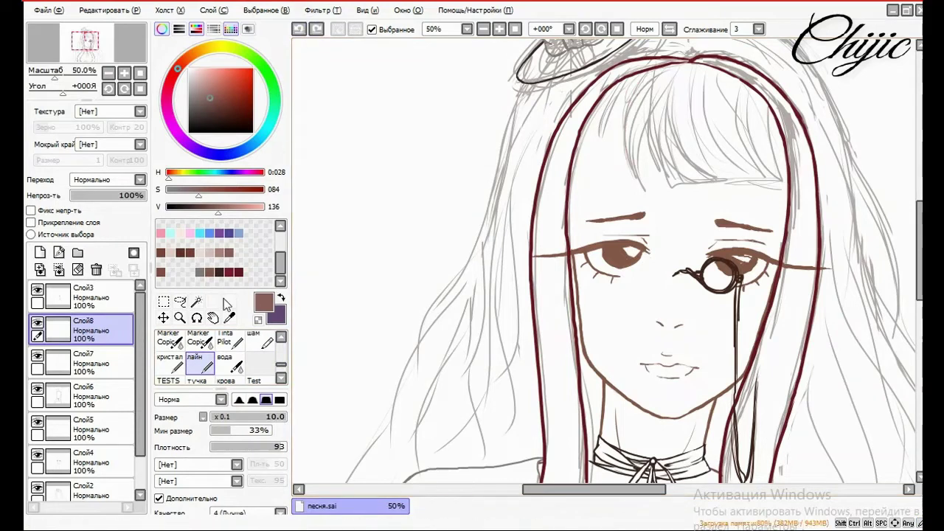
click(221, 252)
drag(231, 208, 185, 190)
click(188, 190)
click(219, 208)
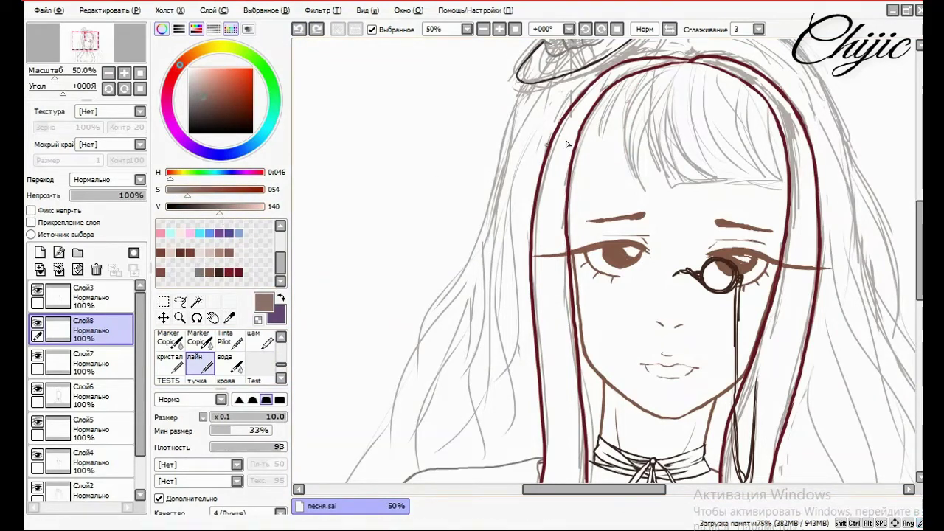
Test bangs strokes, undoing each, and lighten and desaturate the brown to S 042 and V 162
drag(648, 74, 629, 179)
click(299, 28)
click(228, 207)
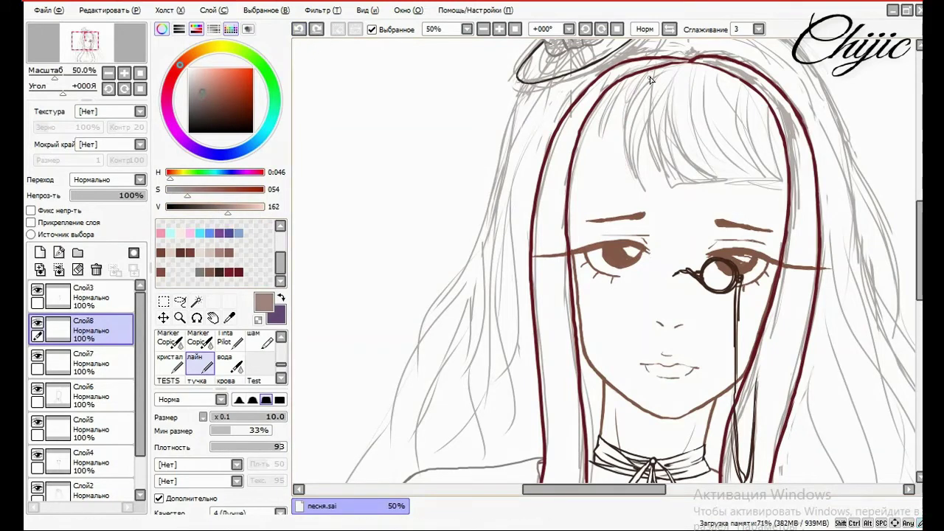
drag(651, 75, 633, 194)
key(ctrl+z)
click(182, 190)
key(ctrl+y)
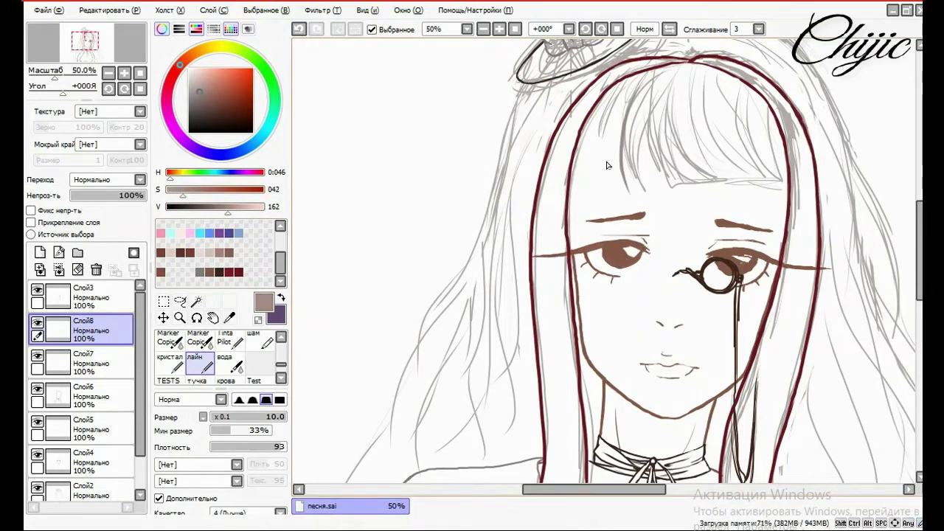
key(ctrl+z)
Set the brush size to 8.4 and try two strokes from the parting along the bangs' outer edge, undoing both
drag(284, 417, 273, 417)
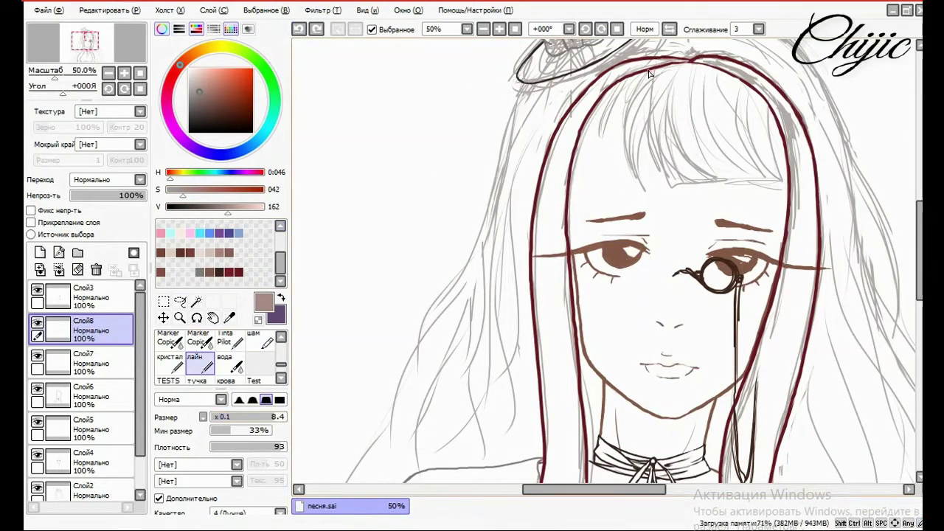
mouse_move(650, 73)
mouse_down()
mouse_move(627, 127)
mouse_move(640, 188)
mouse_up()
drag(690, 65, 636, 168)
click(298, 29)
click(299, 29)
Ink curved grey-brown strands across the bangs, running from the parting to the sketched fringe ends on both sides
drag(637, 93, 635, 184)
drag(668, 87, 639, 157)
mouse_move(675, 71)
mouse_down()
mouse_move(655, 176)
mouse_move(666, 180)
mouse_up()
drag(712, 75, 671, 186)
mouse_move(688, 67)
mouse_down()
mouse_move(727, 193)
mouse_move(756, 181)
mouse_up()
drag(722, 78, 778, 188)
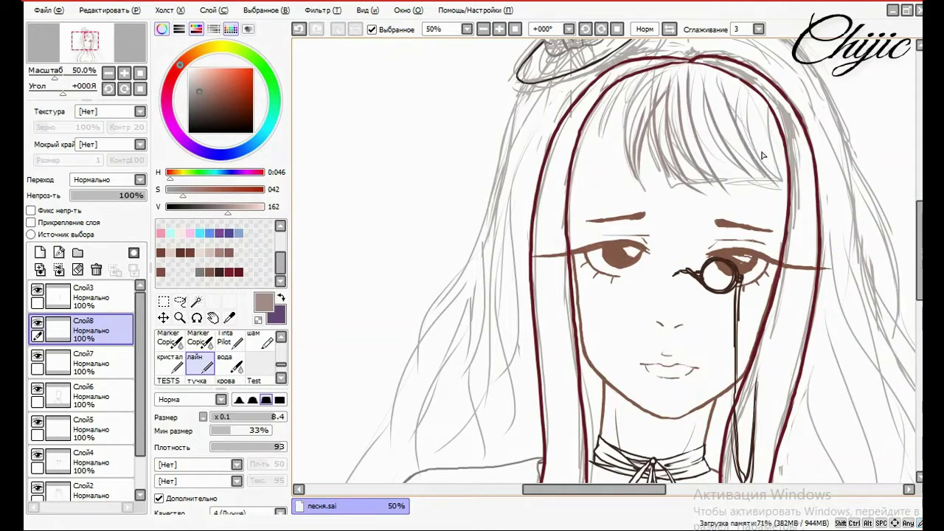
Add strands on the monocle side of the bangs and short strokes extending the fringe tips below the sketched edge
drag(742, 91, 786, 190)
drag(719, 177, 786, 221)
drag(749, 175, 782, 214)
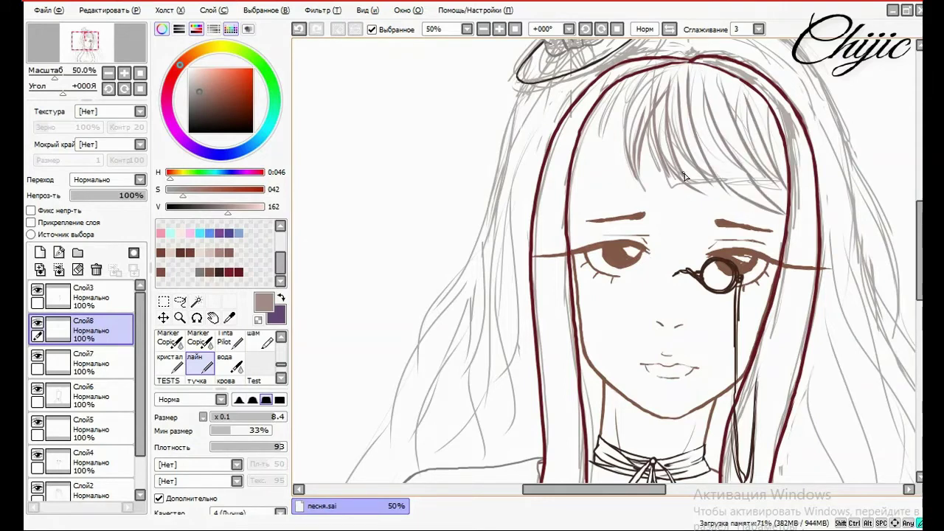
drag(698, 185, 758, 203)
drag(754, 161, 784, 205)
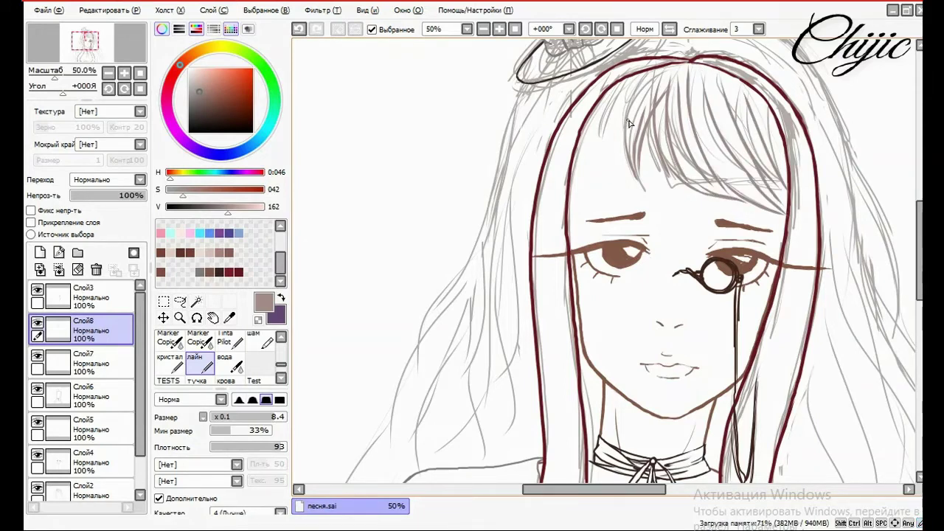
Undo the recent strands across the bangs back to the bare sketch
click(298, 28)
click(298, 28)
click(298, 28)
click(299, 28)
click(299, 28)
click(299, 28)
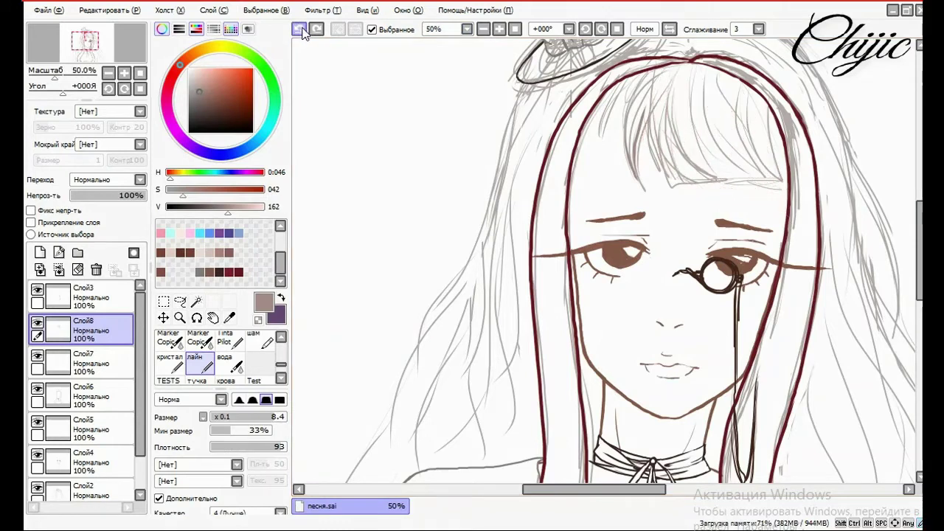
click(299, 28)
Try sweeping strands at brush size 8.4 from the parting across the bangs toward the monocle side
drag(660, 66, 682, 175)
key(ctrl+z)
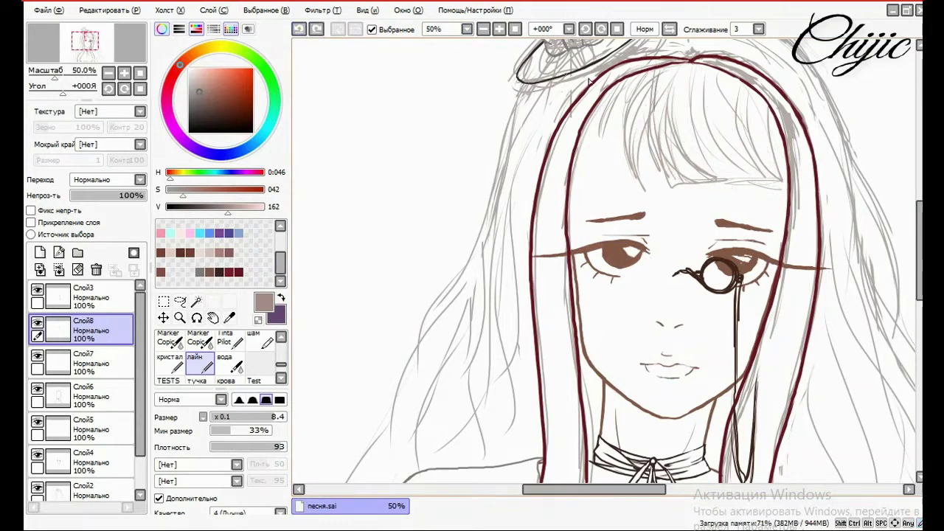
mouse_move(663, 66)
mouse_down()
mouse_move(658, 148)
mouse_move(743, 209)
mouse_up()
drag(707, 69, 740, 190)
drag(730, 86, 760, 184)
drag(751, 97, 784, 217)
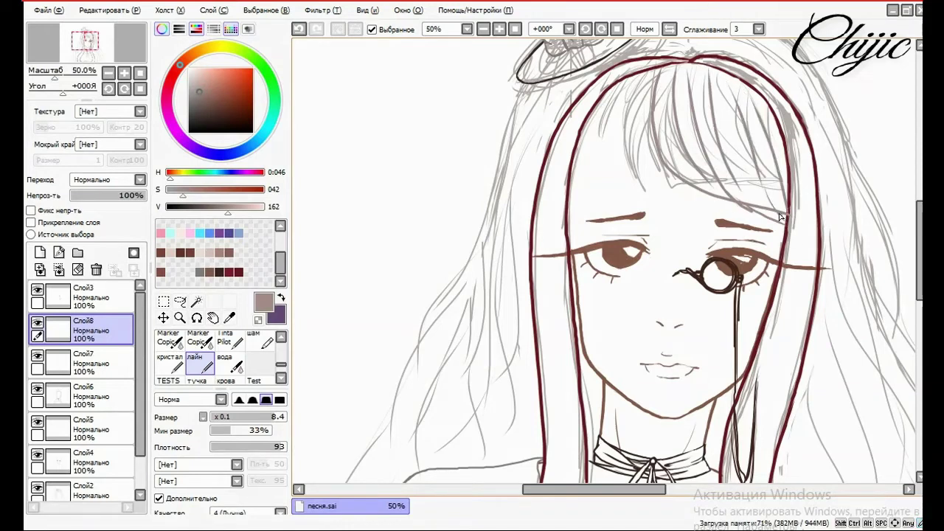
Check the sweeping bangs strands with the sketch layer Слой2 temporarily hidden, and undo all of them
click(37, 489)
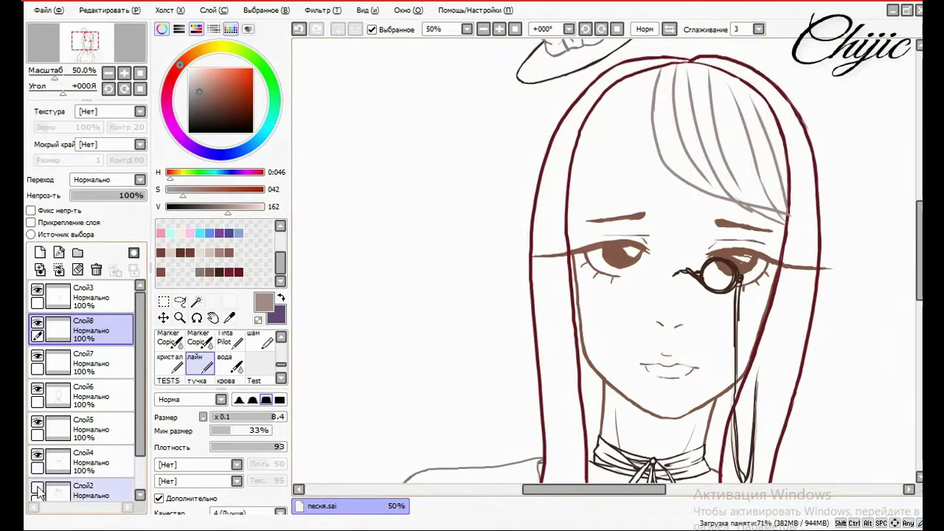
click(36, 490)
click(300, 29)
click(300, 29)
click(299, 30)
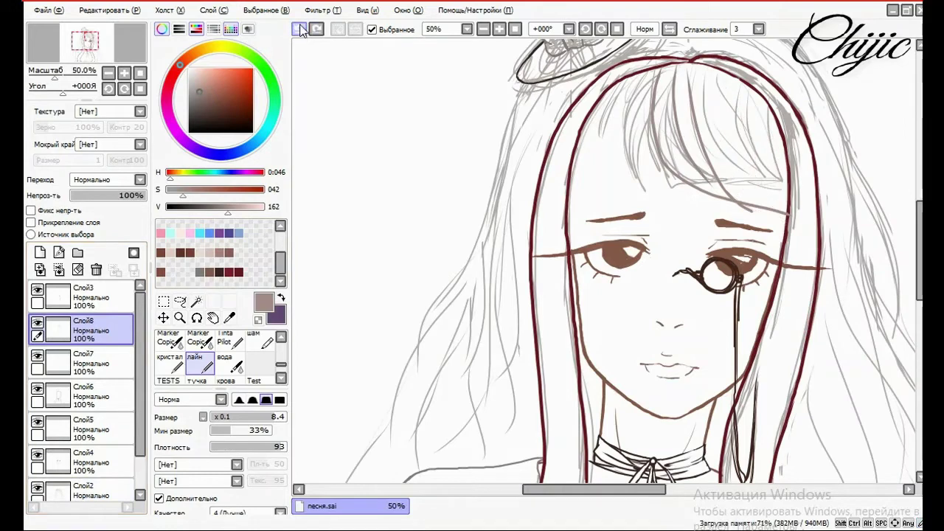
click(299, 30)
click(299, 30)
click(299, 29)
click(300, 29)
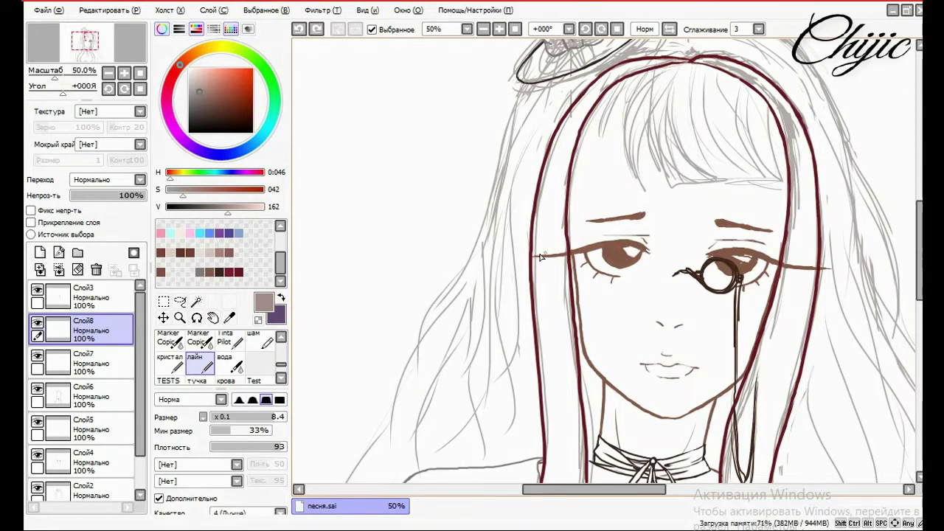
Set the brush size to 4.3 and test one stroke at the parting, undoing it
drag(273, 416, 245, 424)
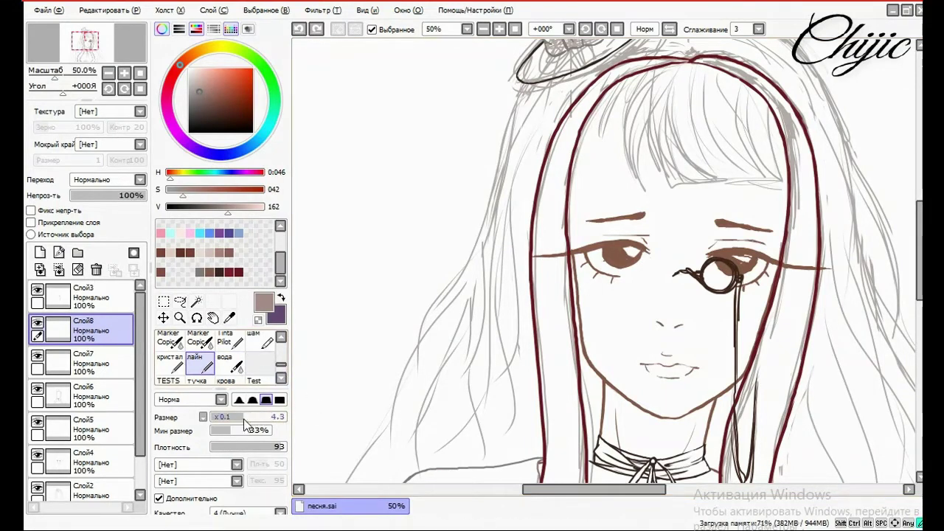
drag(655, 81, 658, 129)
key(ctrl+z)
Try thin strands from the parting down to the fringe across the monocle side of the bangs, undoing them
mouse_move(655, 68)
mouse_down()
mouse_move(661, 147)
mouse_move(700, 193)
mouse_up()
drag(690, 67, 714, 201)
drag(714, 75, 757, 199)
drag(744, 87, 781, 190)
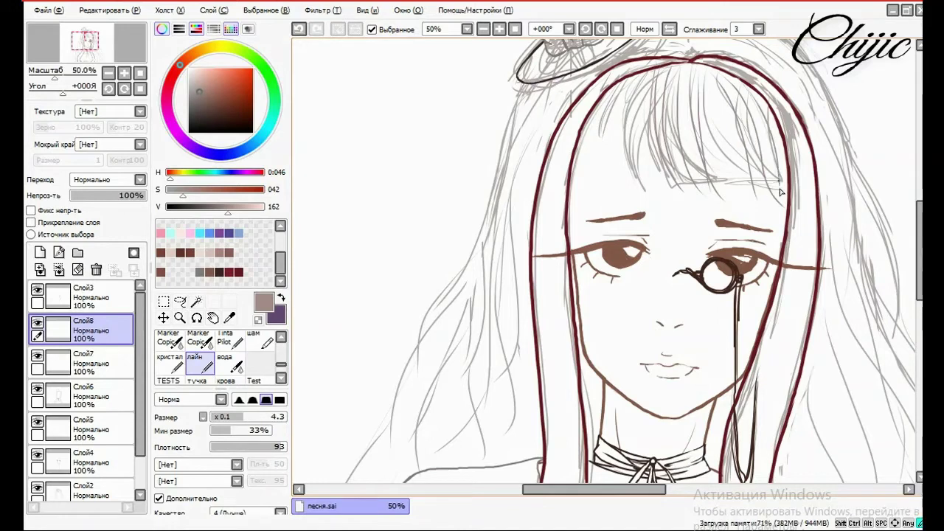
drag(701, 71, 754, 192)
key(ctrl+z)
key(ctrl+z)
key(ctrl+z)
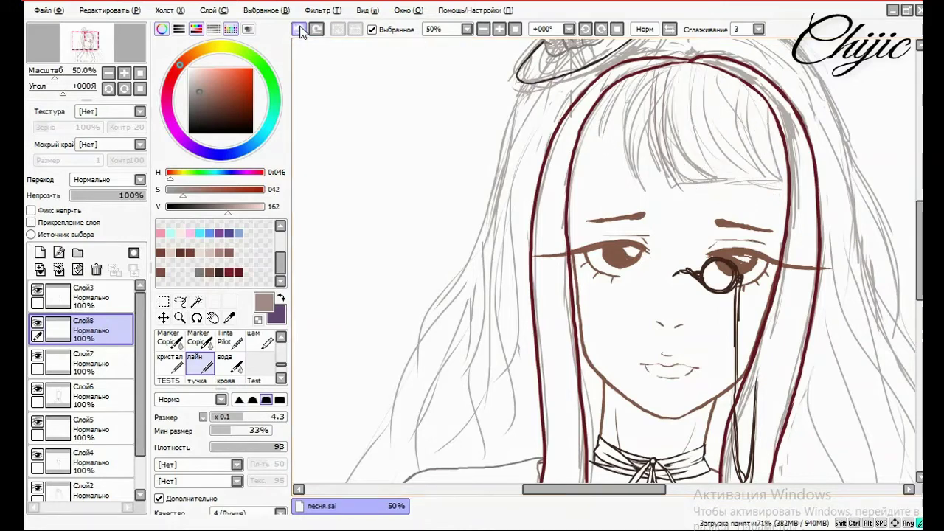
key(ctrl+z)
key(ctrl+z)
Ink thin wavy strands from the parting across the monocle side of the bangs, with short tapered strokes at the fringe ends
drag(653, 70, 669, 197)
key(ctrl+z)
mouse_move(652, 65)
mouse_down()
mouse_move(674, 195)
mouse_move(698, 196)
mouse_up()
mouse_move(684, 78)
mouse_down()
mouse_move(703, 197)
mouse_move(748, 198)
mouse_up()
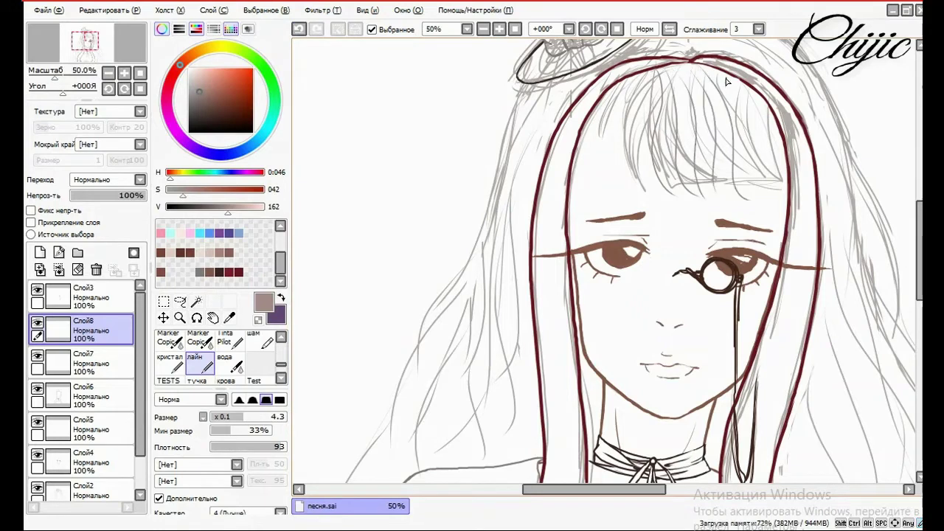
drag(733, 79, 761, 194)
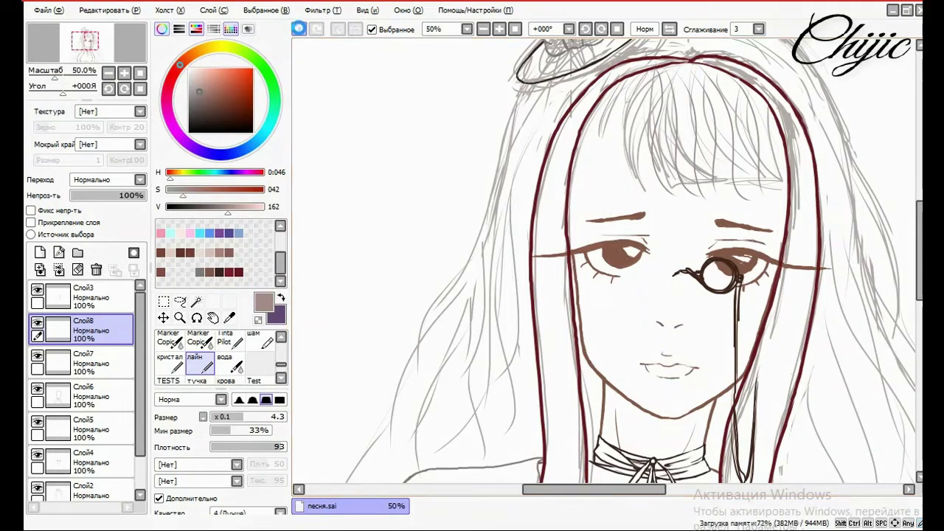
key(ctrl+z)
scroll(716, 189, up, 2)
drag(628, 196, 655, 213)
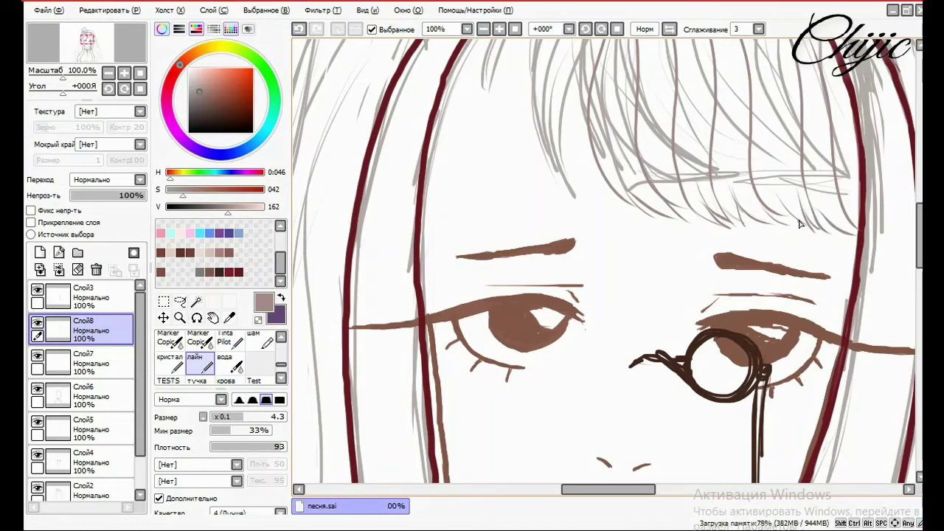
Hide the sketch layer Слой2 and add fine strands from the parting down the middle of the inked bangs
click(37, 486)
scroll(658, 87, up, 3)
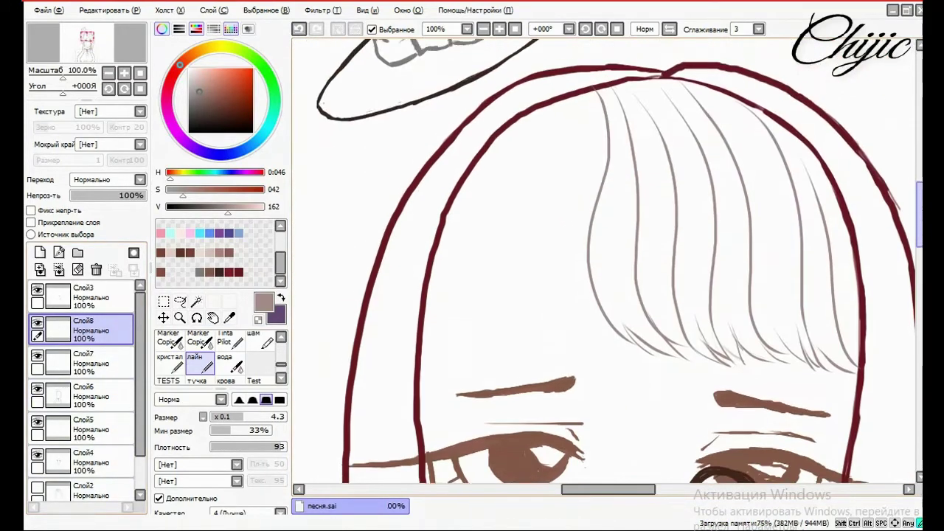
drag(659, 86, 696, 135)
drag(626, 84, 666, 150)
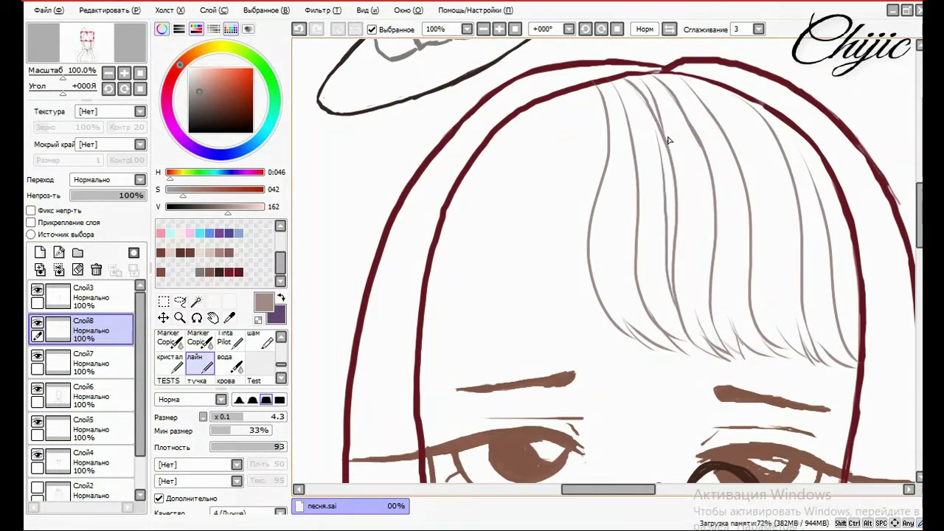
drag(655, 110, 664, 198)
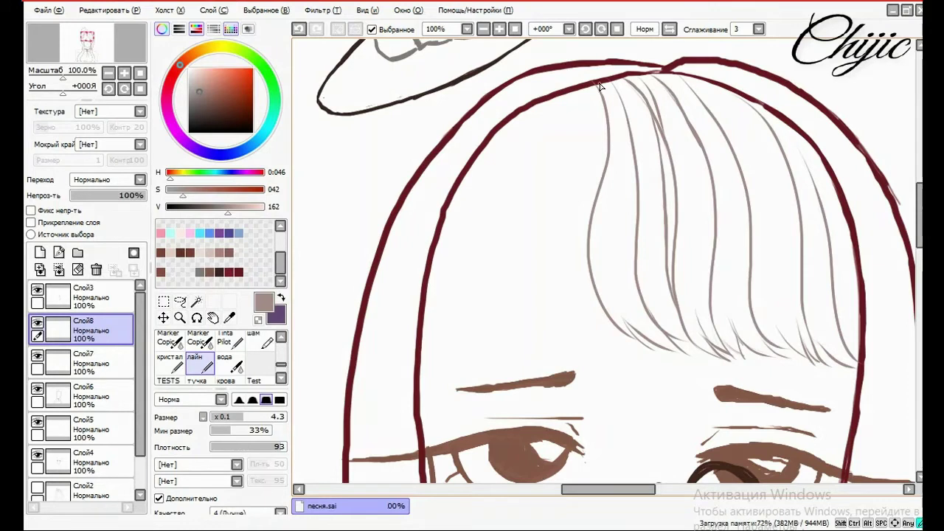
Try extra strands between the existing ones on the monocle side of the bangs, undoing each
mouse_move(731, 97)
mouse_down()
mouse_move(759, 178)
mouse_move(762, 312)
mouse_up()
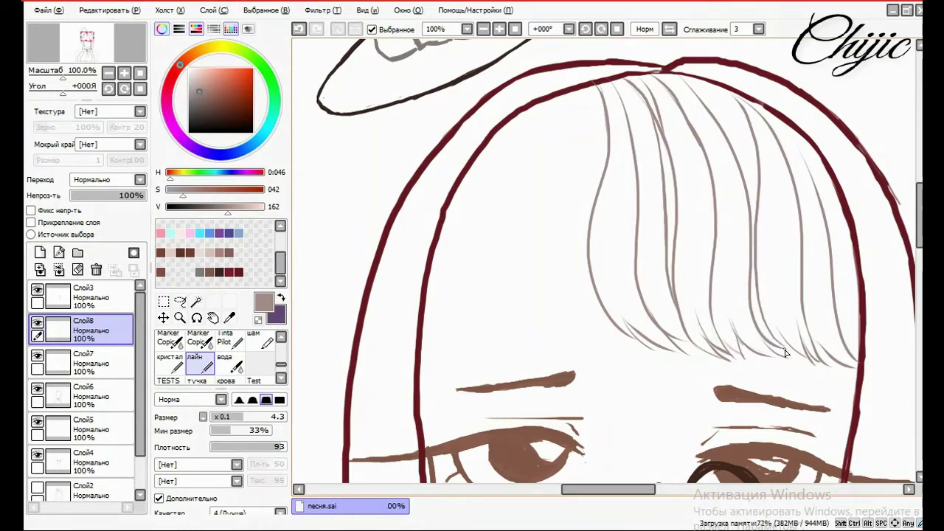
mouse_move(710, 83)
mouse_down()
mouse_move(742, 155)
mouse_move(760, 230)
mouse_up()
key(ctrl+z)
key(ctrl+z)
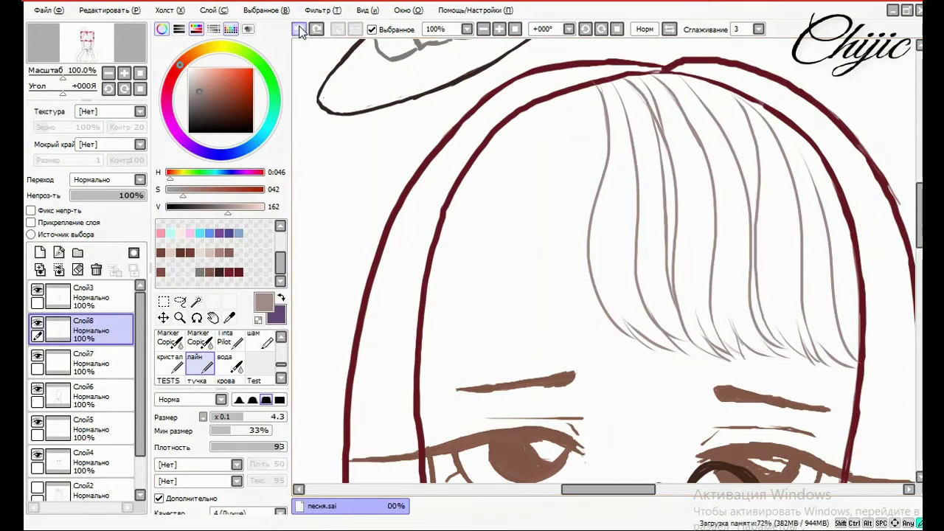
drag(792, 131, 817, 212)
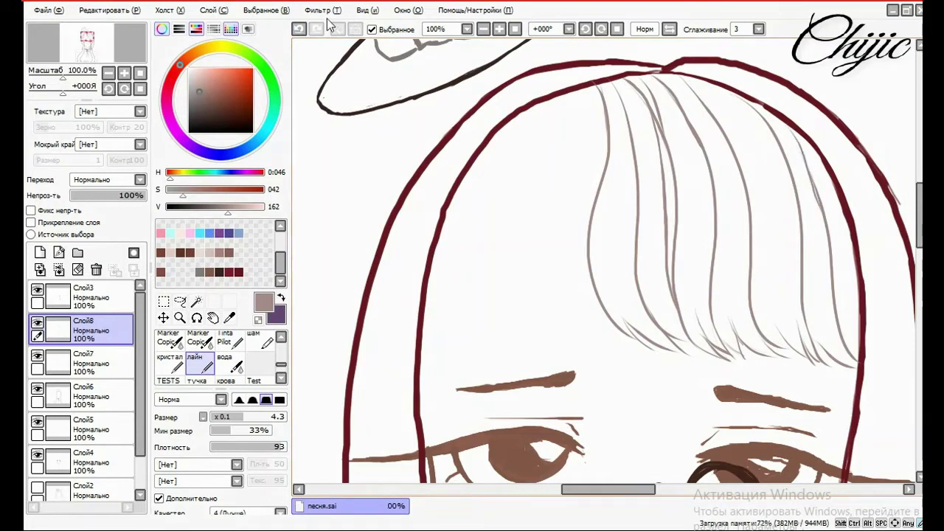
key(ctrl+z)
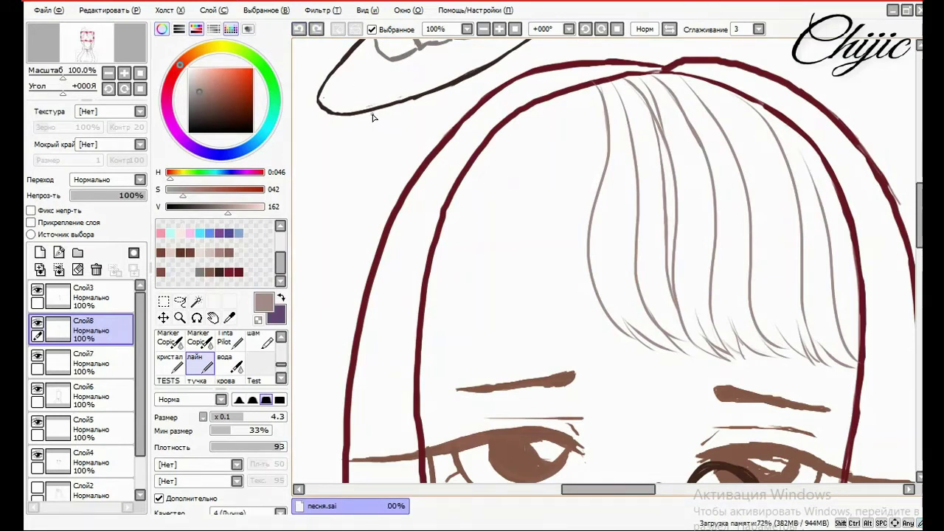
Ink a fine strand just inside the bangs' outermost strand over the forehead, redrawing it until it fits
click(620, 318)
drag(626, 161, 625, 310)
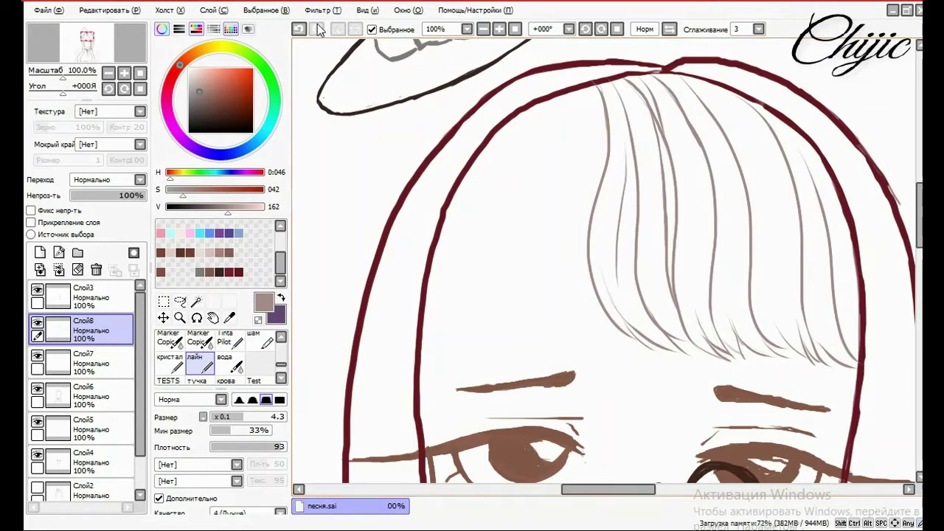
key(ctrl+z)
mouse_move(625, 148)
mouse_down()
mouse_move(621, 238)
mouse_move(637, 325)
mouse_move(621, 295)
mouse_up()
key(ctrl+z)
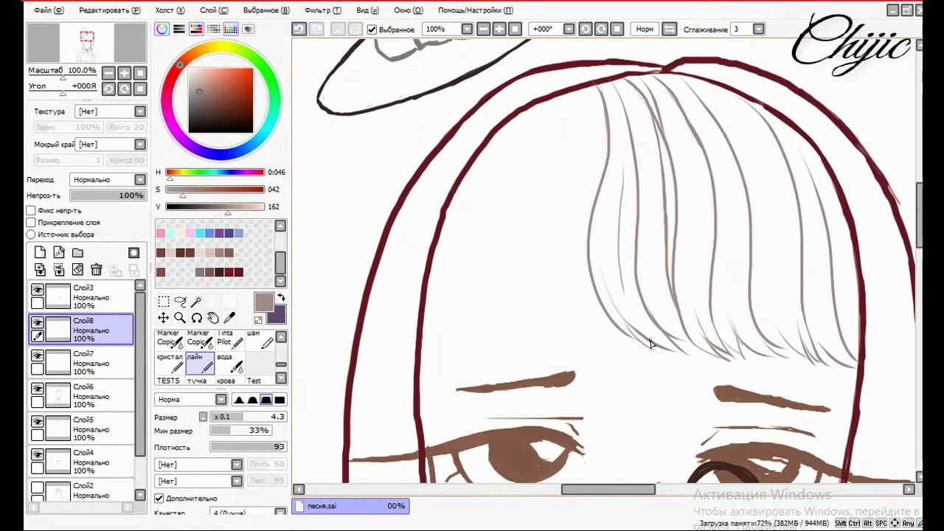
key(ctrl+z)
click(601, 92)
Add a short strand running down from beside the parting and short strokes rising from the middle fringe tips
drag(711, 87, 746, 212)
key(ctrl+z)
drag(711, 87, 745, 187)
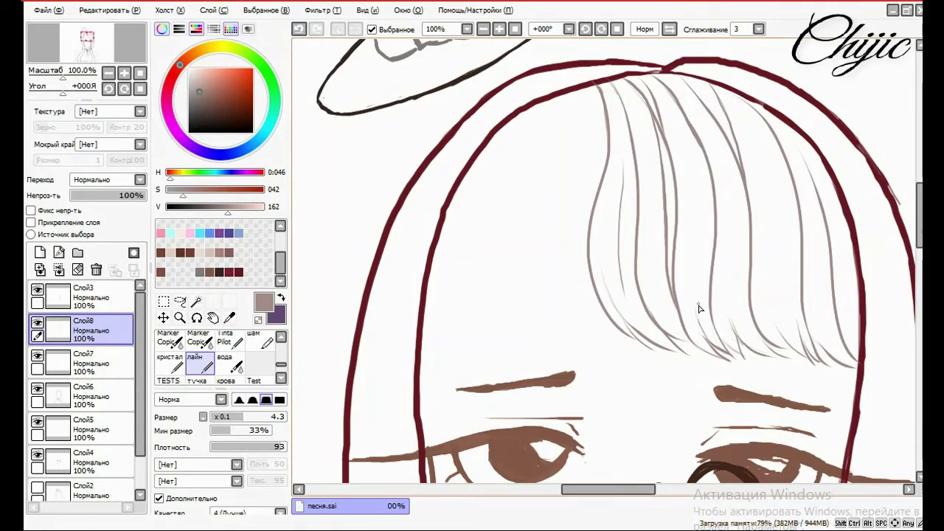
drag(709, 343, 692, 286)
drag(698, 320, 701, 221)
key(ctrl+z)
drag(698, 325, 693, 221)
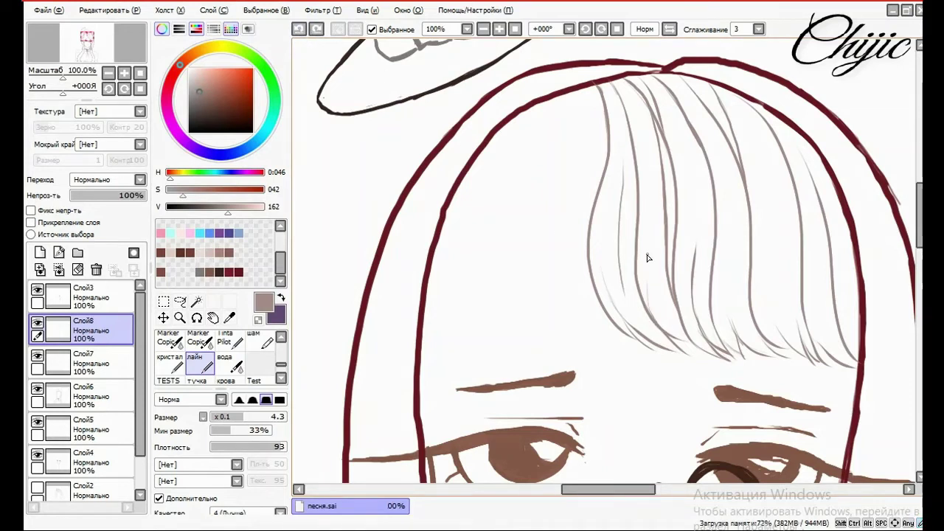
drag(647, 277, 652, 308)
Add a long thin strand on the monocle side of the bangs and a shorter one along the dark red hair outline
drag(774, 140, 790, 341)
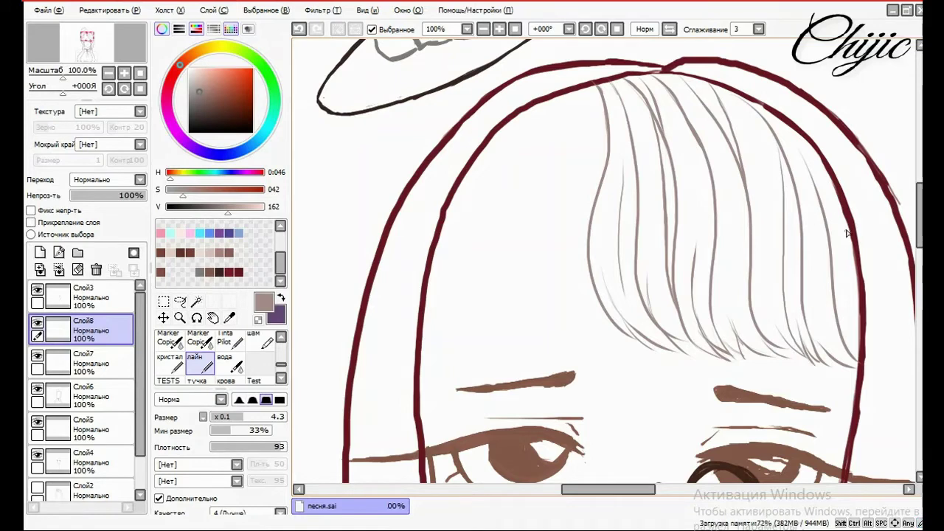
drag(843, 211, 857, 329)
scroll(739, 383, down, 4)
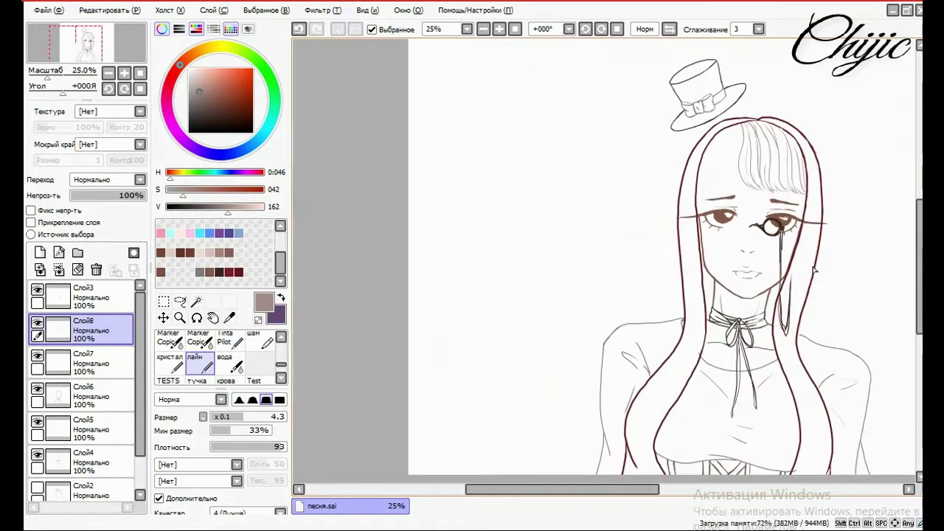
Try thin strands from the parting over the bare side of the forehead, working with the sketch layer Слой2 hidden
scroll(739, 384, up, 3)
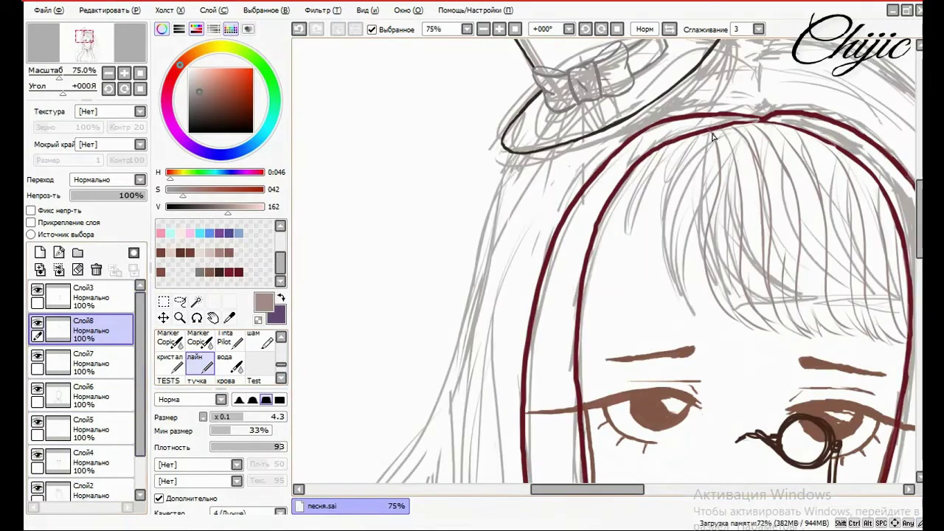
drag(707, 137, 705, 262)
key(ctrl+z)
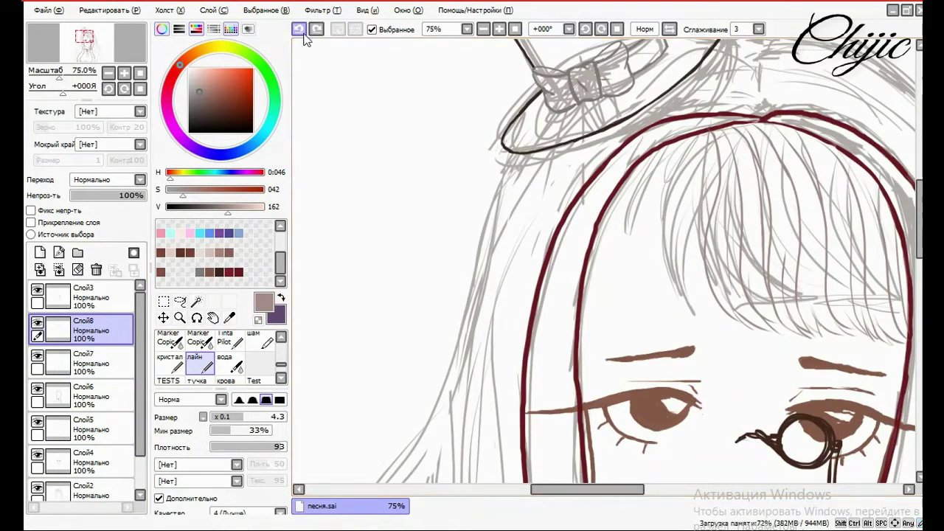
click(37, 487)
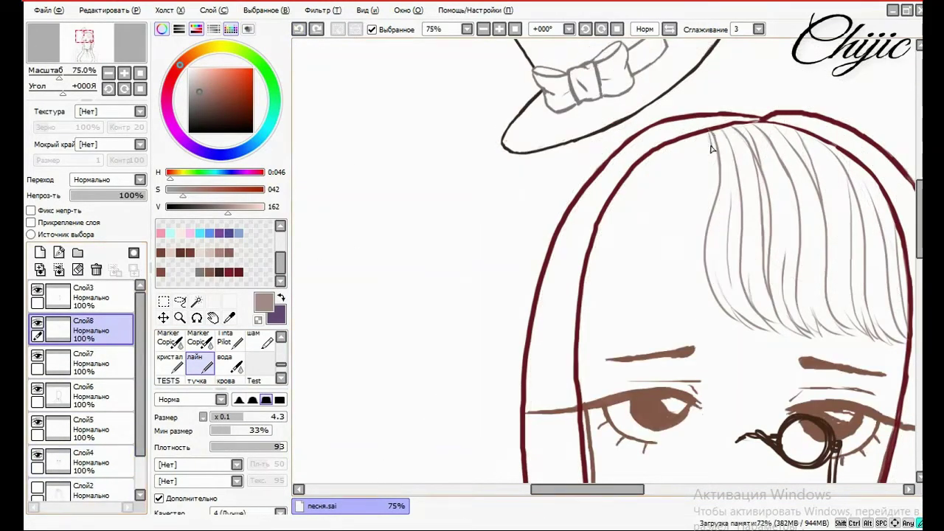
drag(709, 130, 704, 251)
mouse_move(700, 133)
mouse_down()
mouse_move(680, 283)
mouse_move(675, 267)
mouse_up()
drag(660, 152, 636, 209)
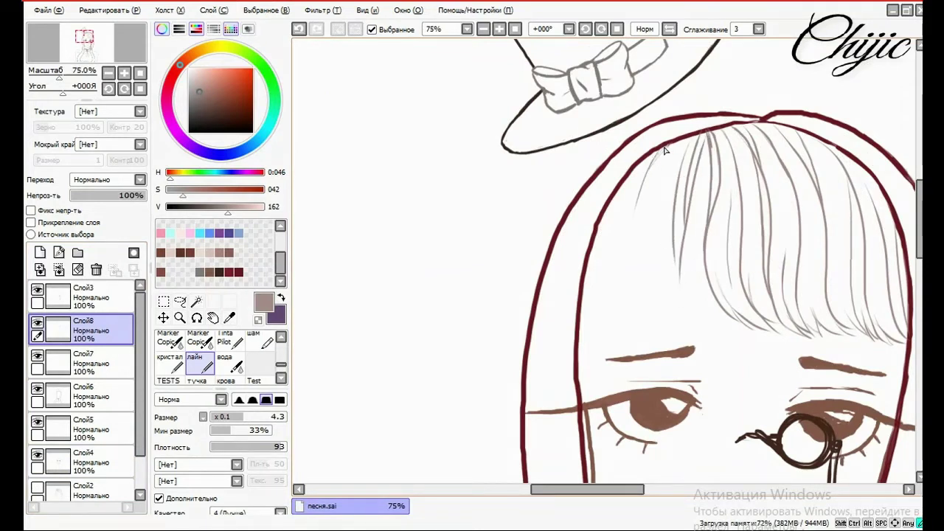
mouse_move(663, 151)
mouse_down()
mouse_move(629, 229)
mouse_move(684, 148)
mouse_move(669, 234)
mouse_move(680, 265)
mouse_up()
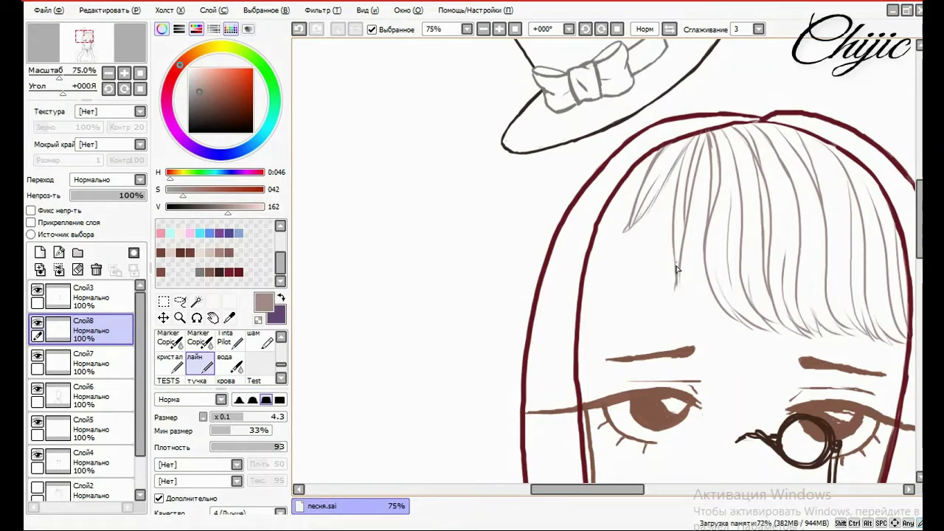
drag(685, 202, 689, 249)
drag(707, 144, 697, 201)
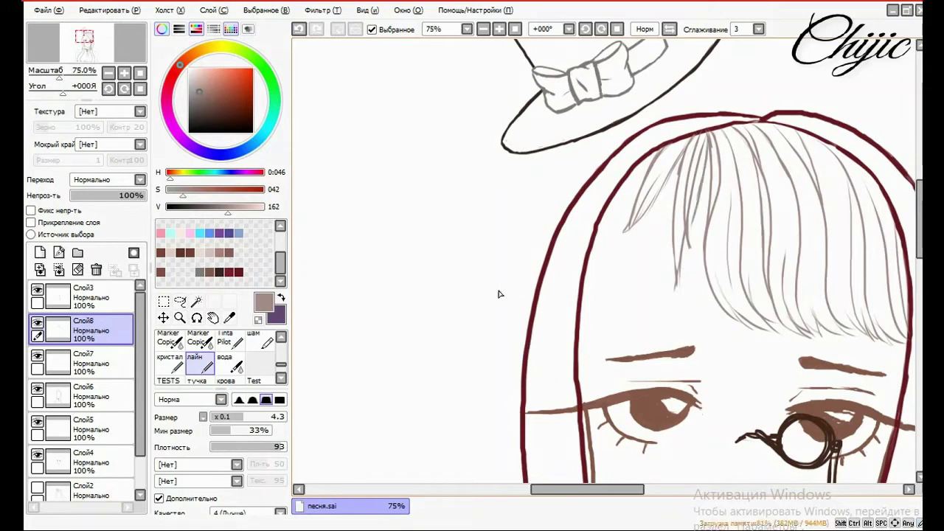
Undo the trial strands on the bare side of the forehead
click(298, 29)
click(298, 29)
click(299, 29)
click(298, 30)
click(298, 30)
click(298, 29)
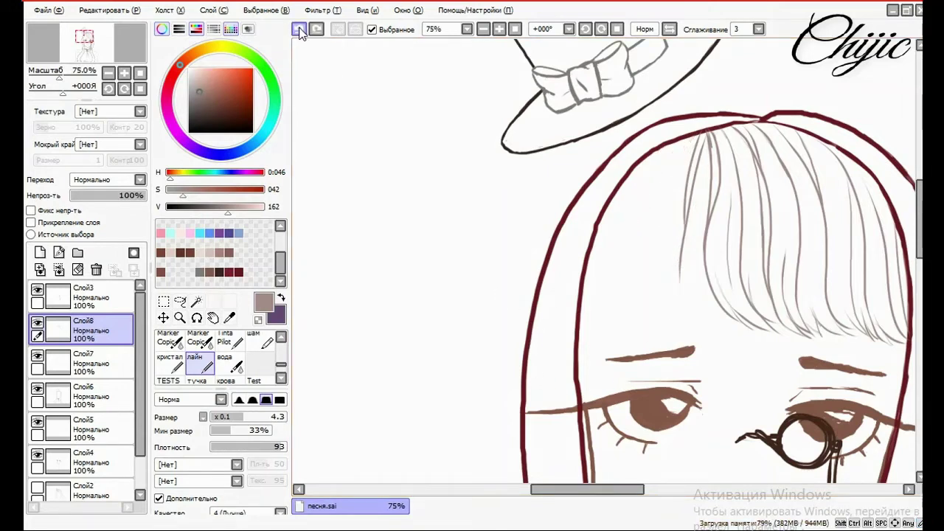
click(299, 29)
Show the sketch again and ink the face-side bangs strands along its lines, including the short outer lock near the hair outline
click(37, 391)
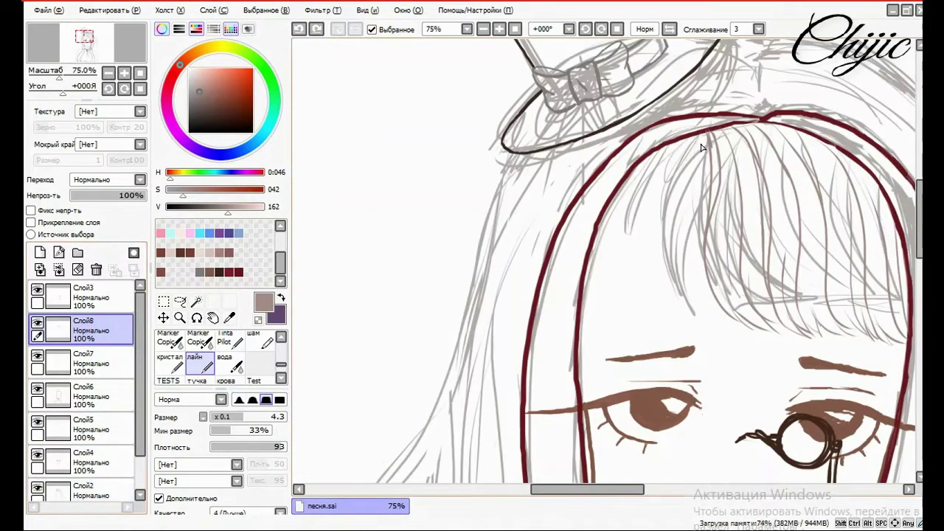
mouse_move(696, 138)
mouse_down()
mouse_move(679, 229)
mouse_move(685, 302)
mouse_up()
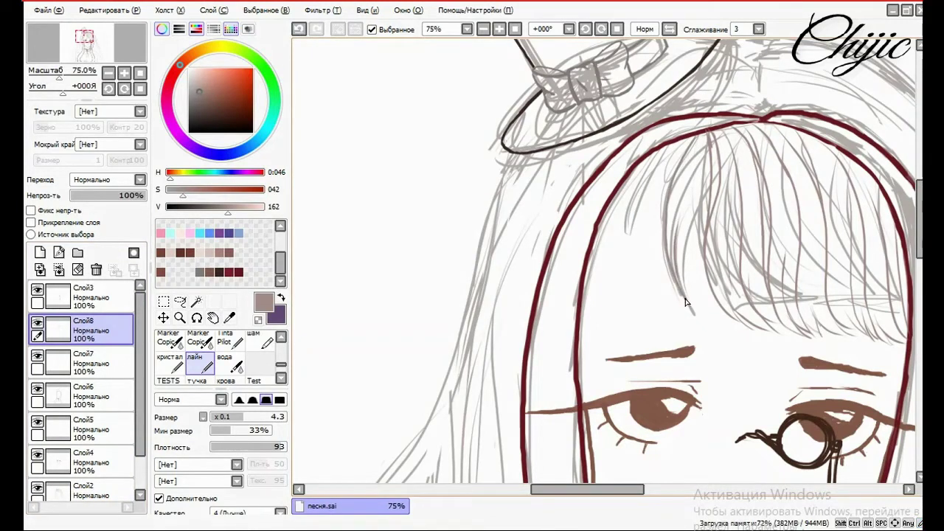
drag(708, 166, 684, 302)
drag(662, 149, 627, 231)
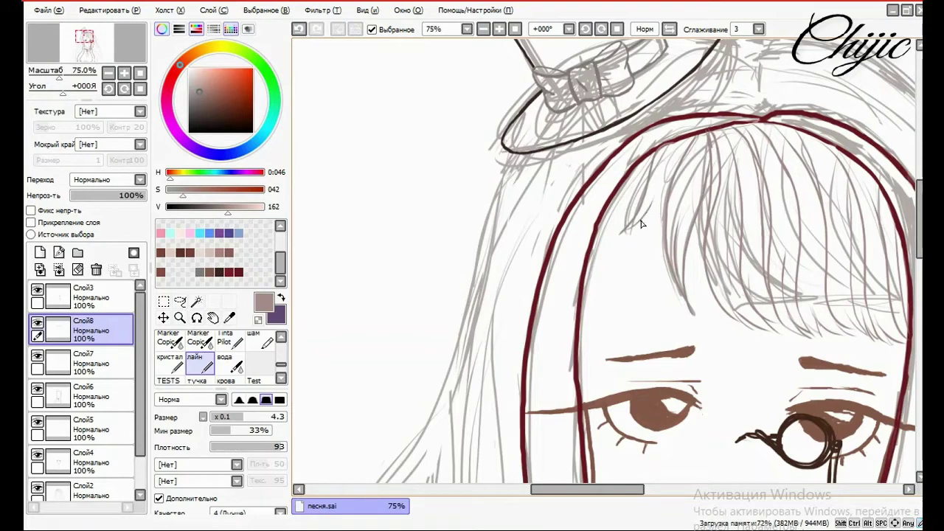
Hide the sketch layer Слой2 and add thin grey-brown strands to the outer lock of the bangs beside the parting
click(36, 487)
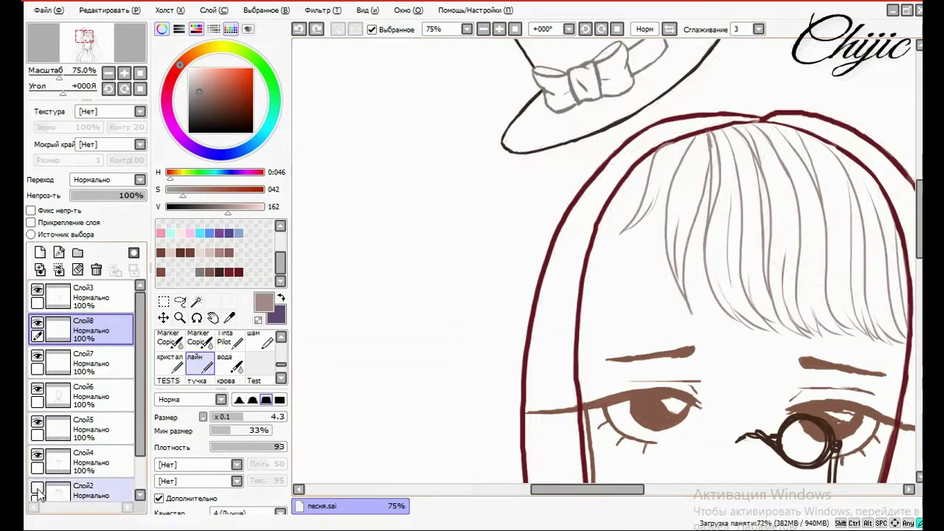
key(ctrl+z)
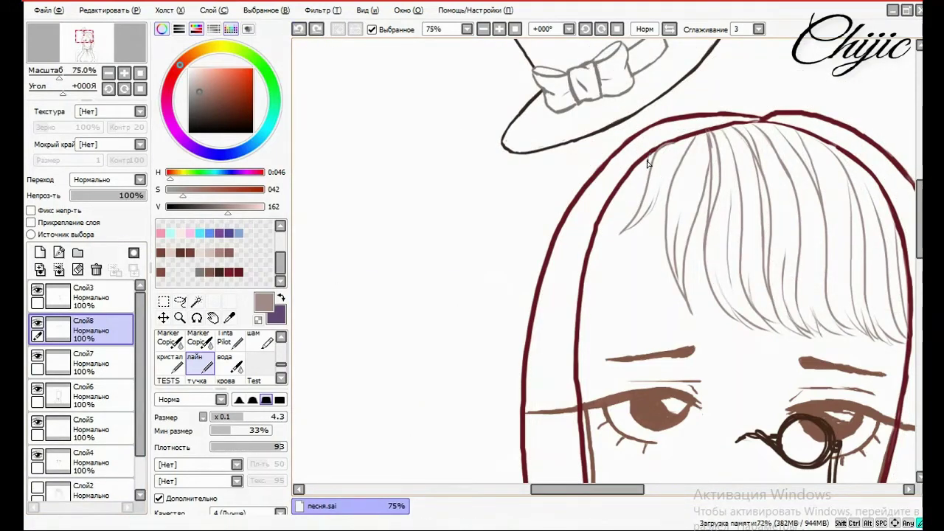
drag(649, 155, 626, 227)
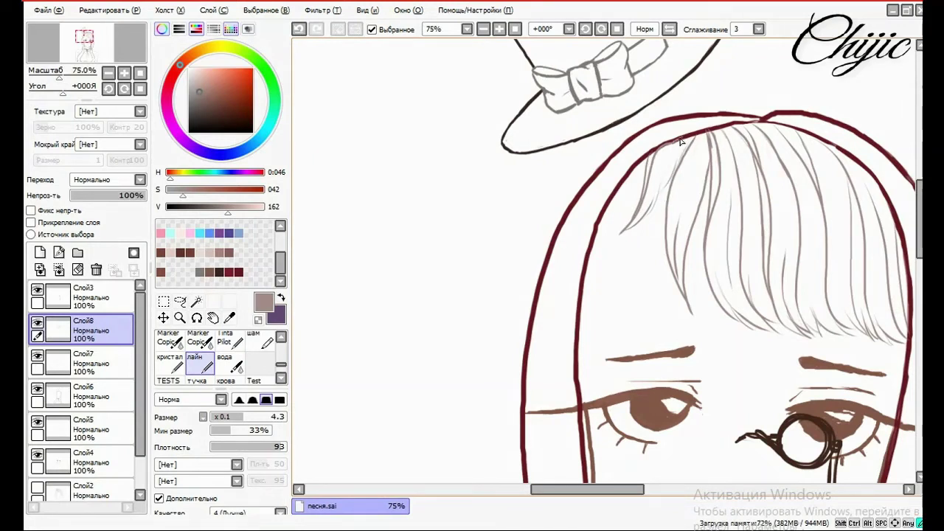
drag(680, 140, 667, 161)
Ink additional thin strands with the лайн brush from the parting down through the face-side part of the bangs
scroll(282, 370, up, 3)
click(254, 341)
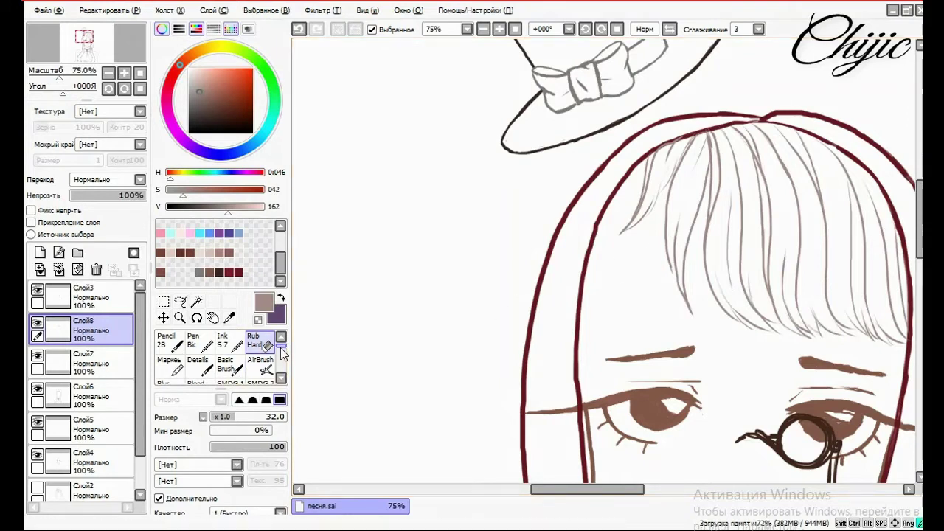
scroll(262, 365, down, 3)
click(194, 379)
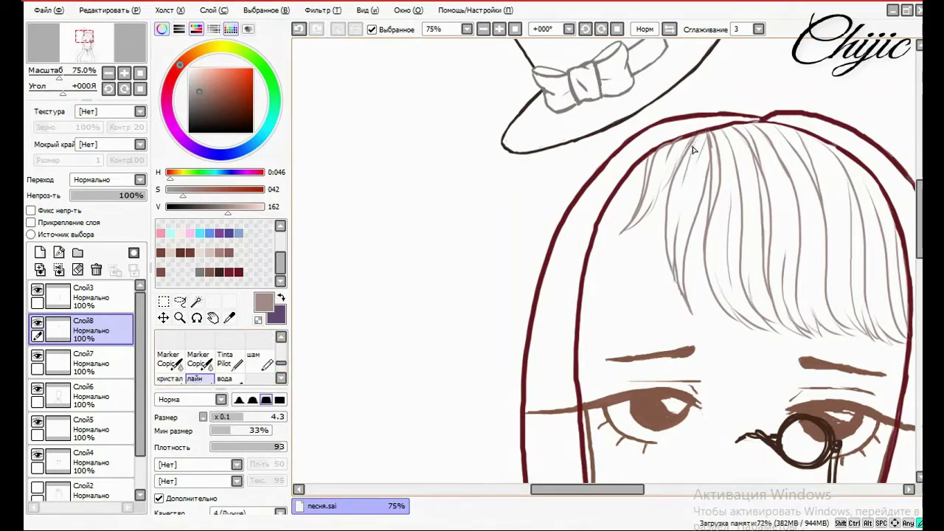
drag(688, 162, 674, 221)
click(300, 29)
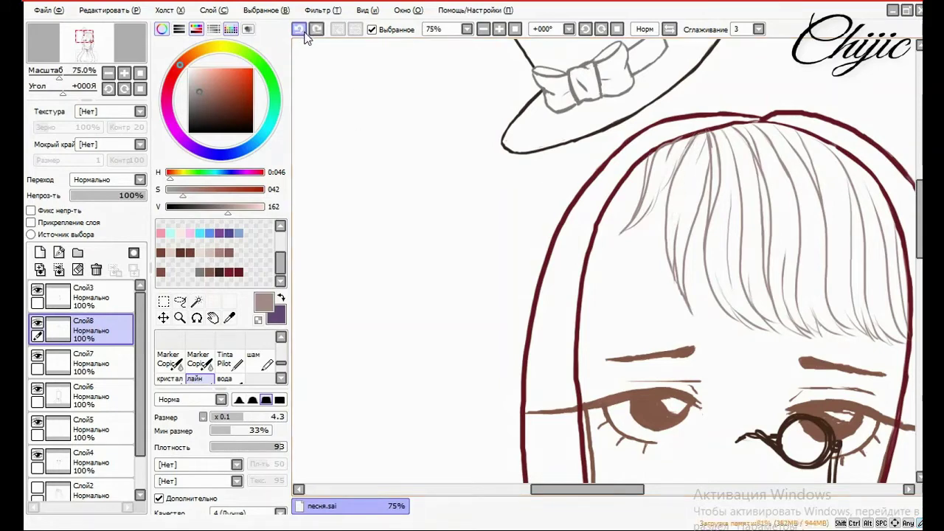
drag(705, 134, 688, 221)
drag(708, 135, 684, 249)
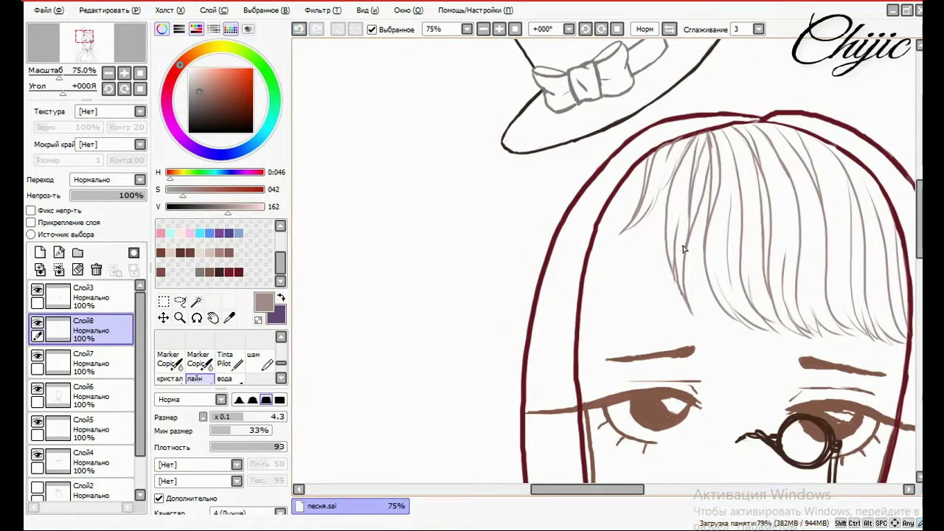
Clean up the overlapping strand below the parting with the hard eraser and reselect the лайн brush
scroll(283, 345, up, 3)
click(258, 341)
scroll(716, 95, up, 3)
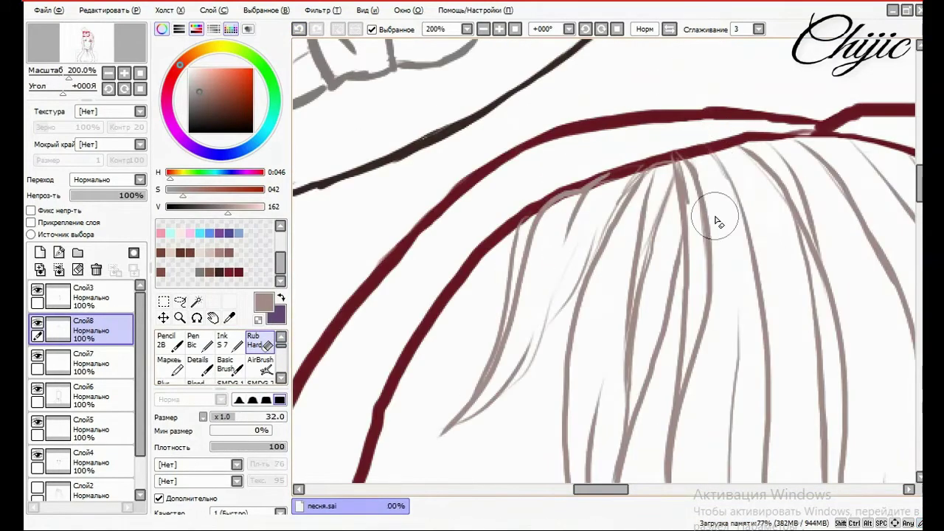
click(299, 28)
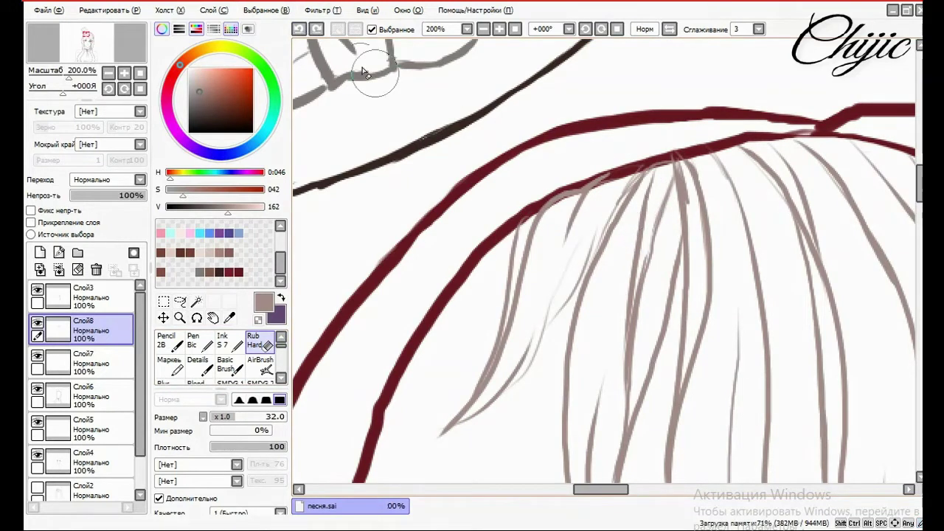
drag(649, 240, 654, 263)
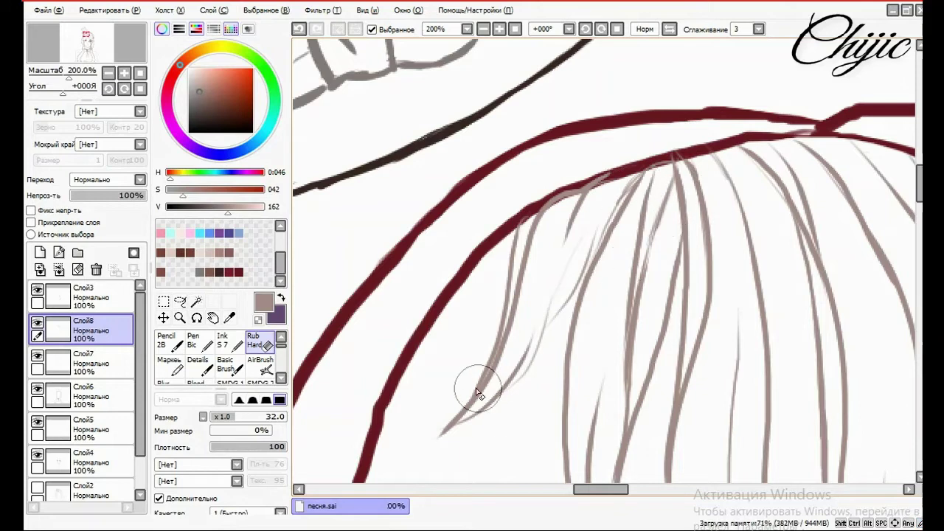
scroll(279, 354, down, 3)
scroll(280, 355, down, 3)
click(198, 364)
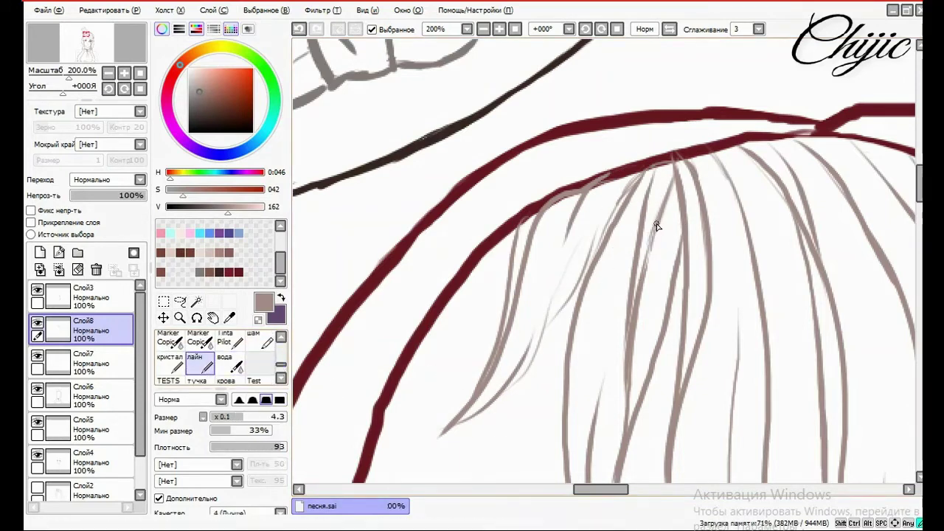
Examine the inked bangs up close and against the whole figure for balance and missing lines
scroll(649, 322, down, 7)
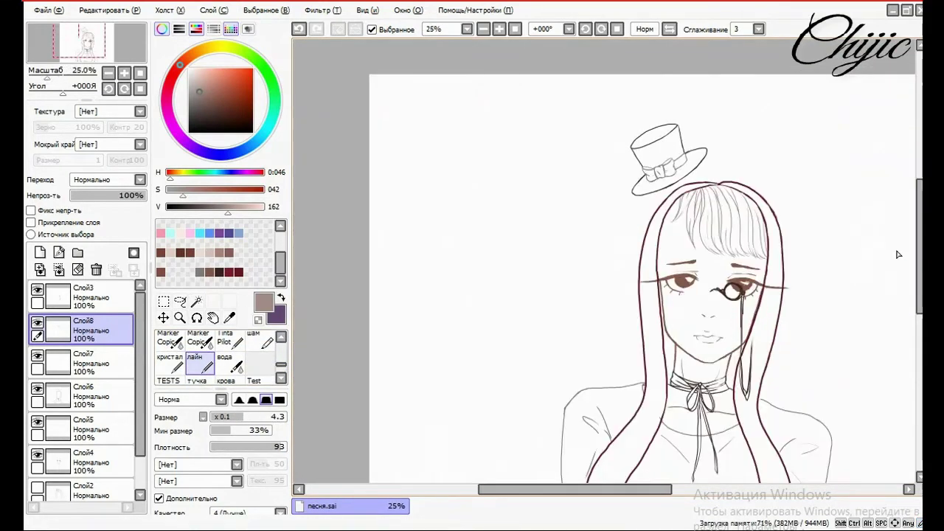
scroll(906, 251, right, 3)
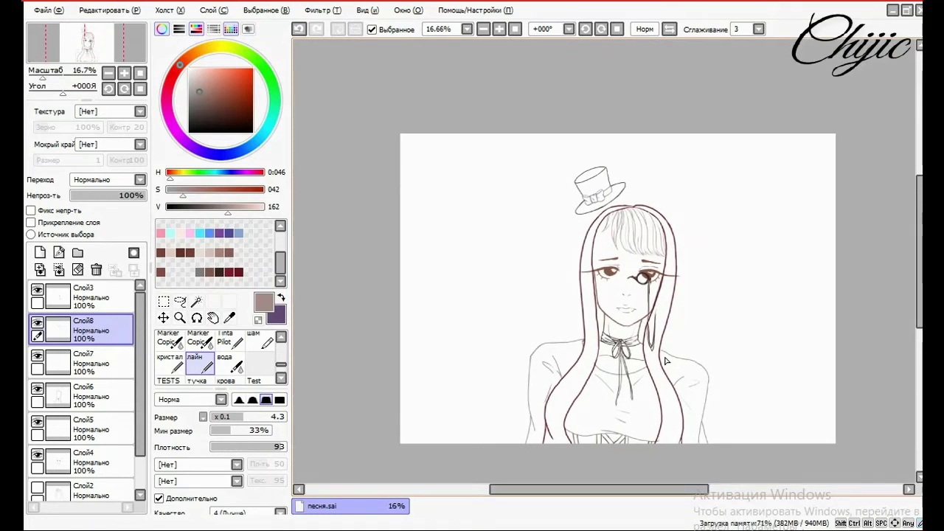
scroll(738, 287, up, 1)
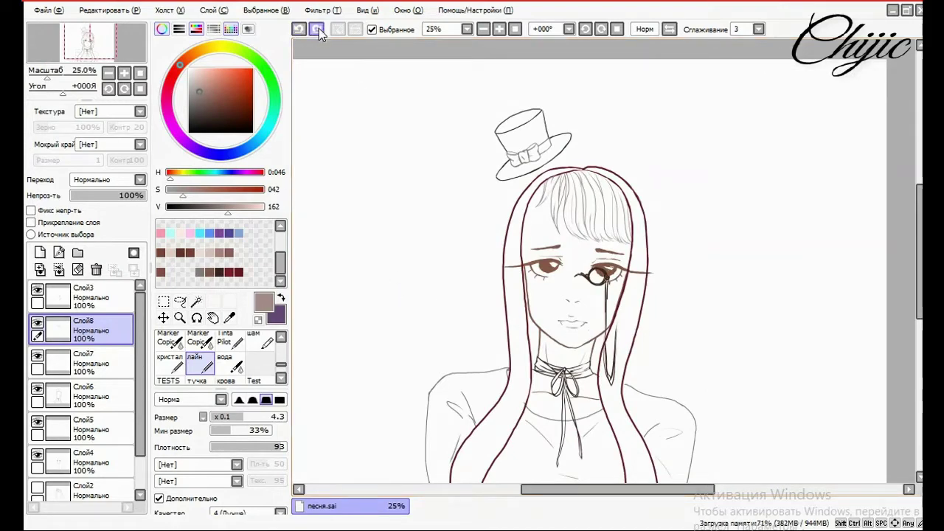
scroll(576, 192, up, 4)
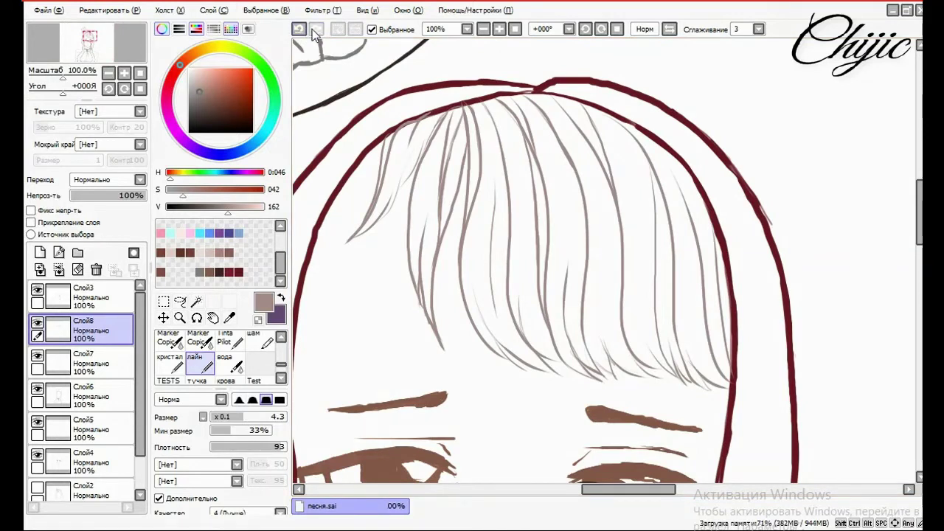
scroll(89, 354, down, 1)
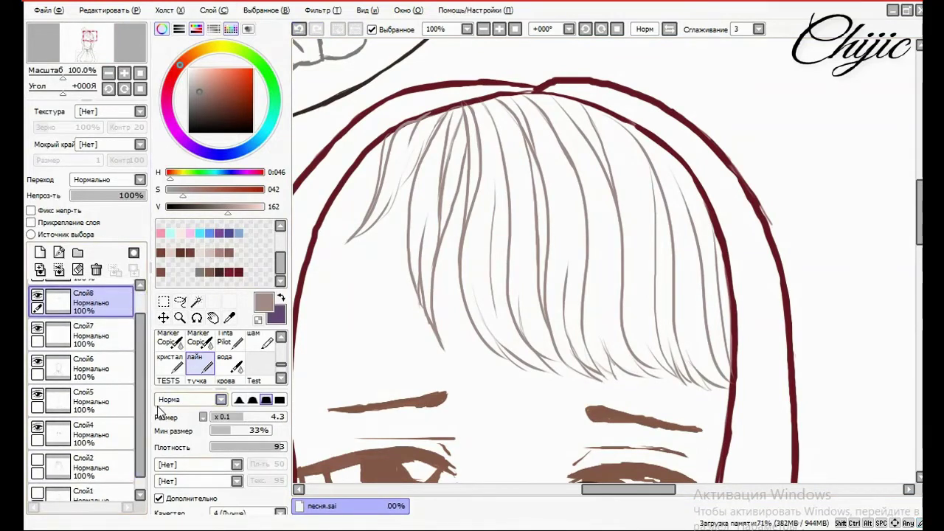
scroll(131, 331, up, 1)
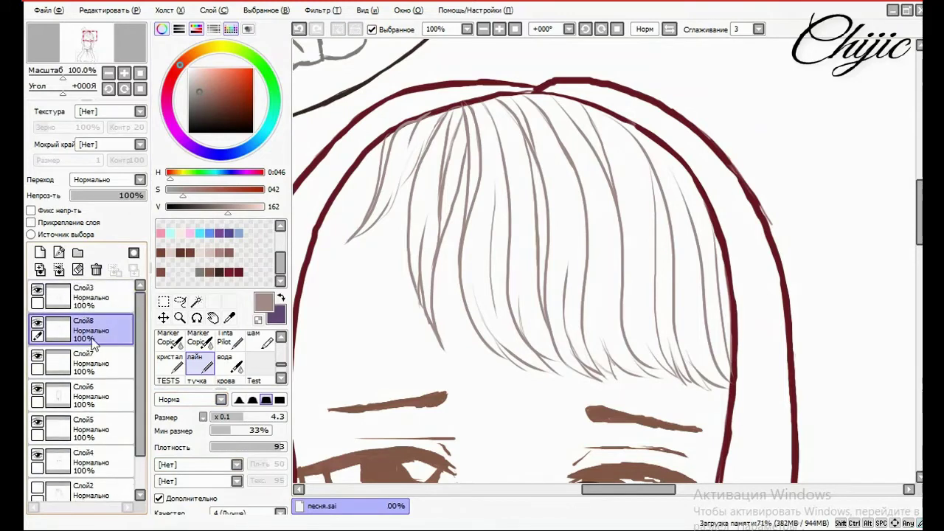
scroll(329, 255, down, 4)
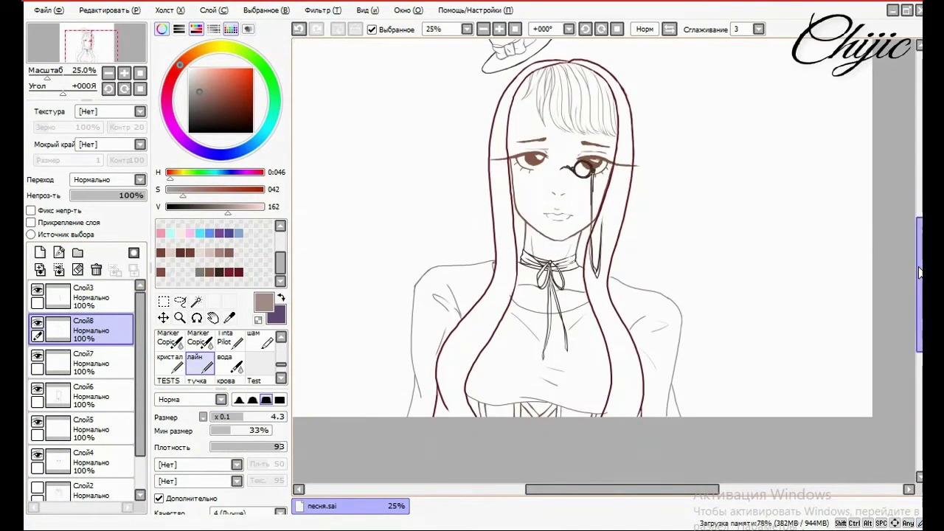
drag(775, 304, 828, 280)
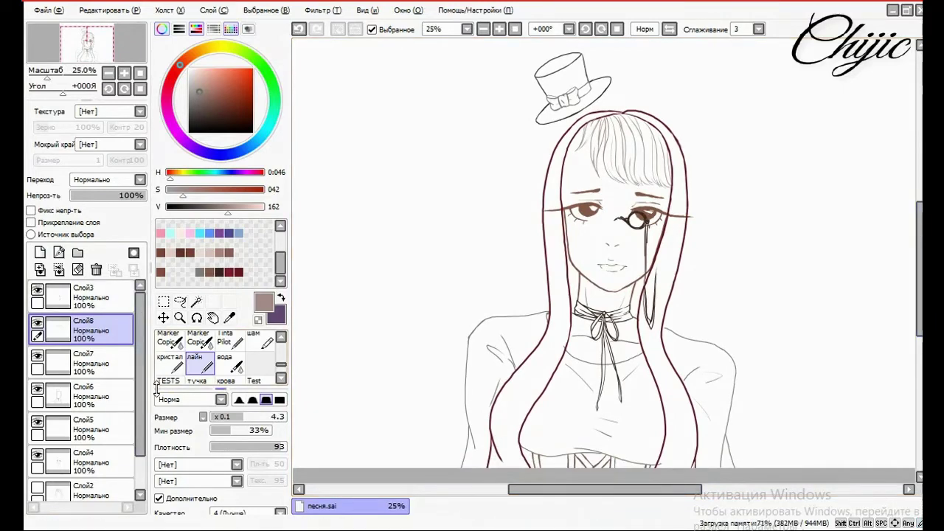
On Слой6, tidy the end of the choker where it meets the hair outline using the hard eraser
scroll(144, 407, down, 2)
click(107, 413)
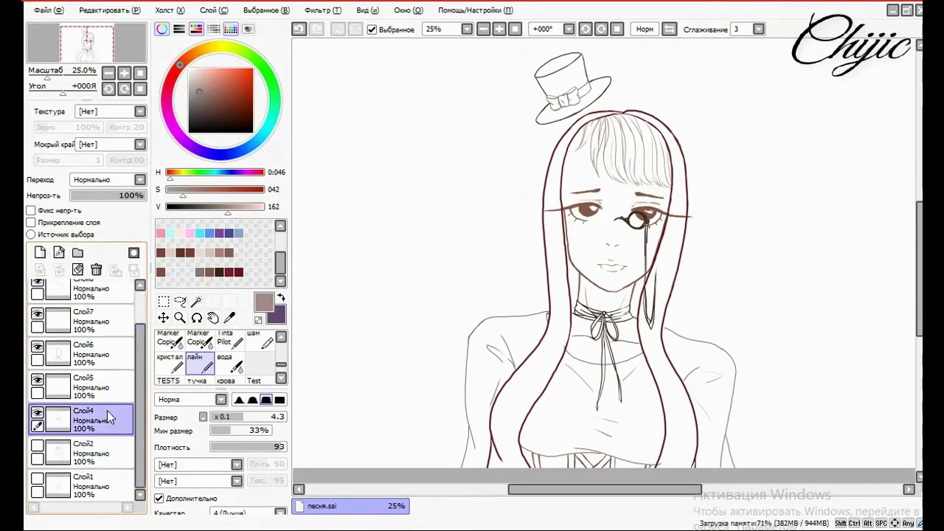
click(219, 269)
scroll(567, 326, up, 3)
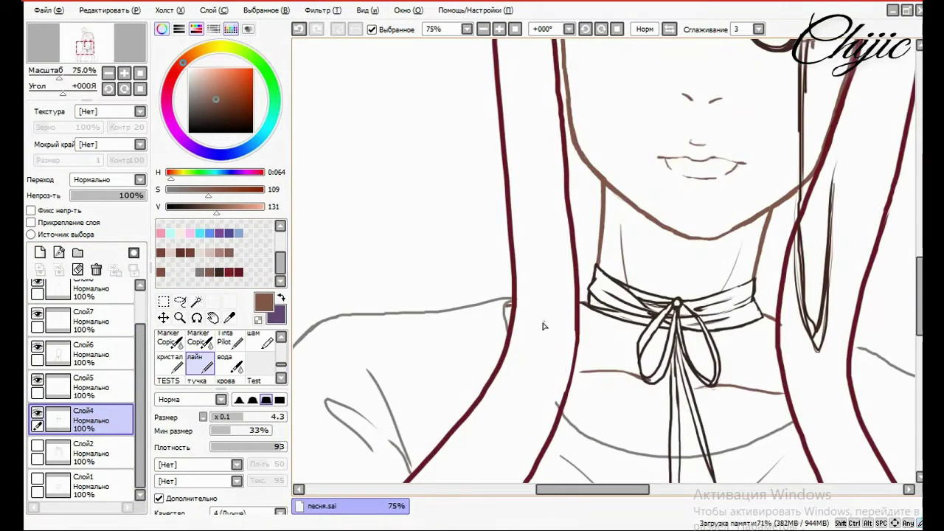
click(102, 358)
alt+click(565, 273)
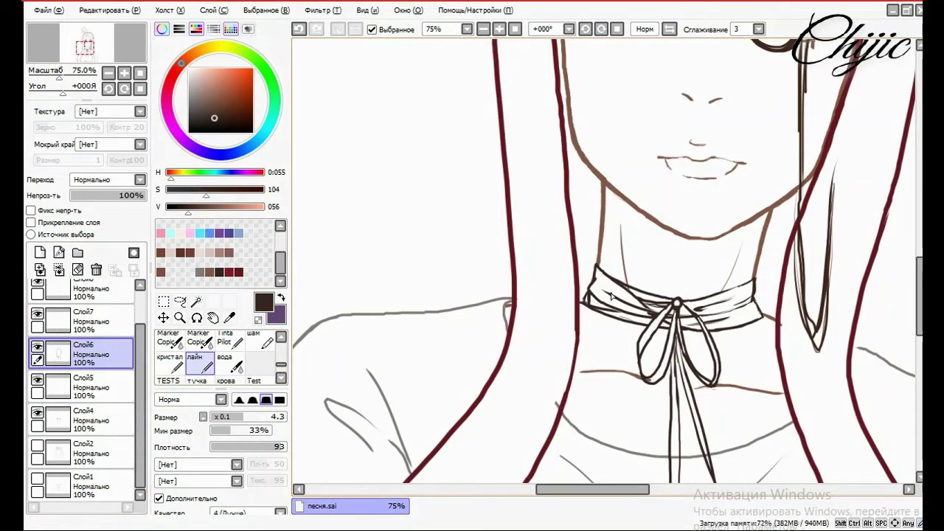
key(e)
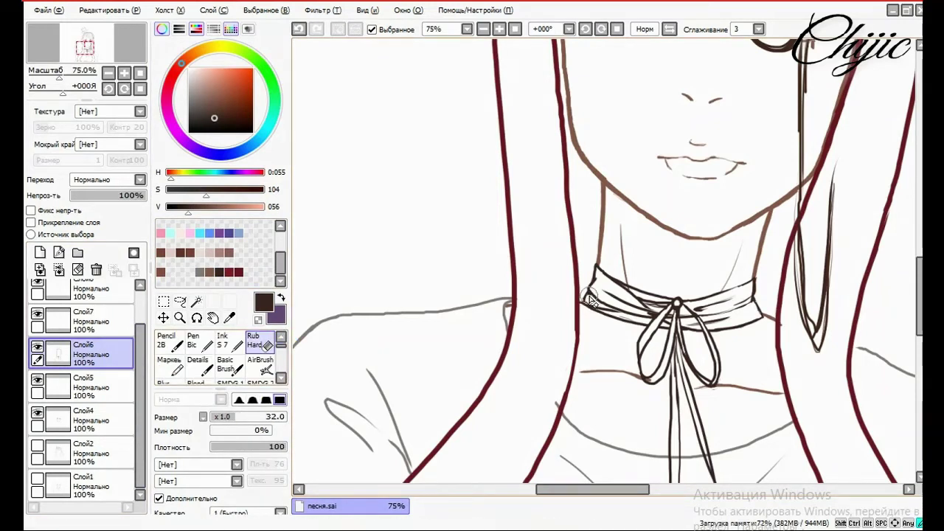
On Слой5, erase the bodice hem overshooting the hair outline and extend the grey sleeve fold to meet the hair
click(96, 387)
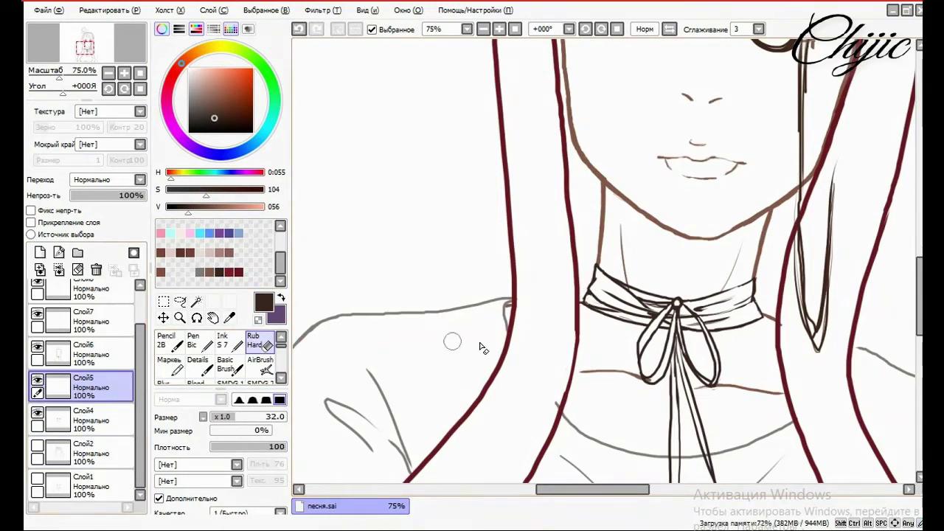
scroll(906, 362, down, 5)
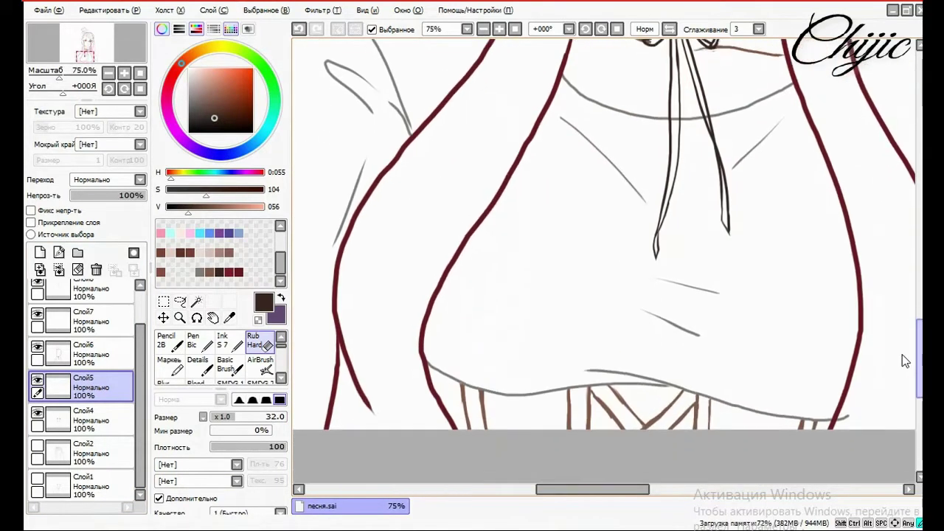
scroll(661, 474, right, 5)
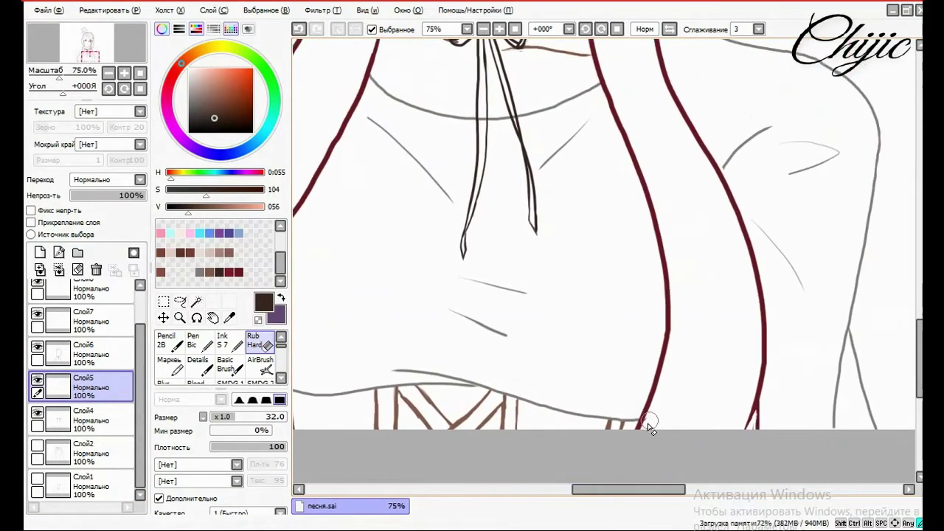
alt+click(724, 167)
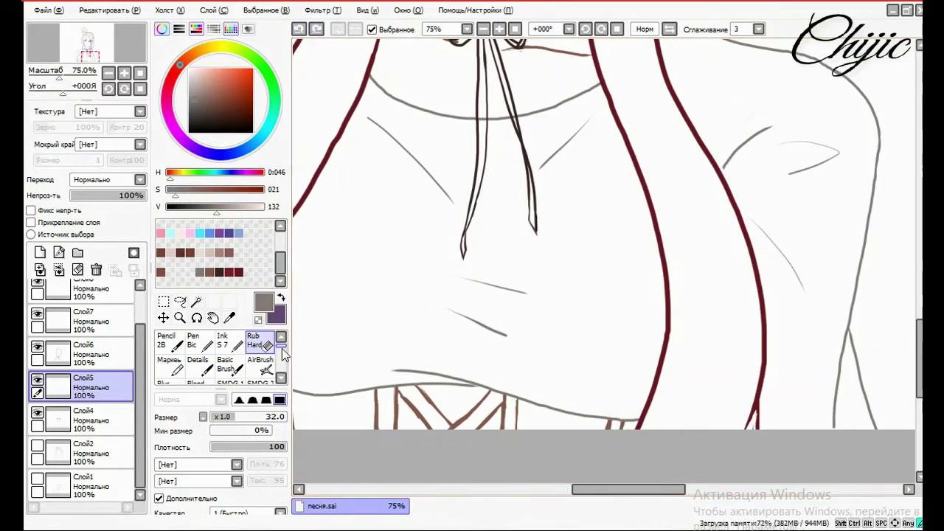
scroll(282, 348, down, 2)
click(193, 366)
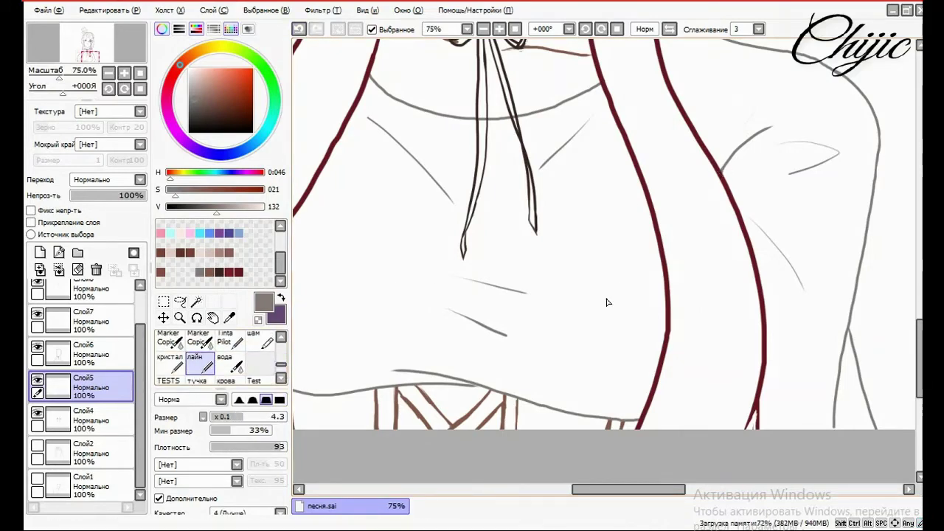
Make Слой6 the active layer and choose the dark red swatch for inking the long hair
scroll(610, 229, down, 3)
scroll(755, 337, down, 1)
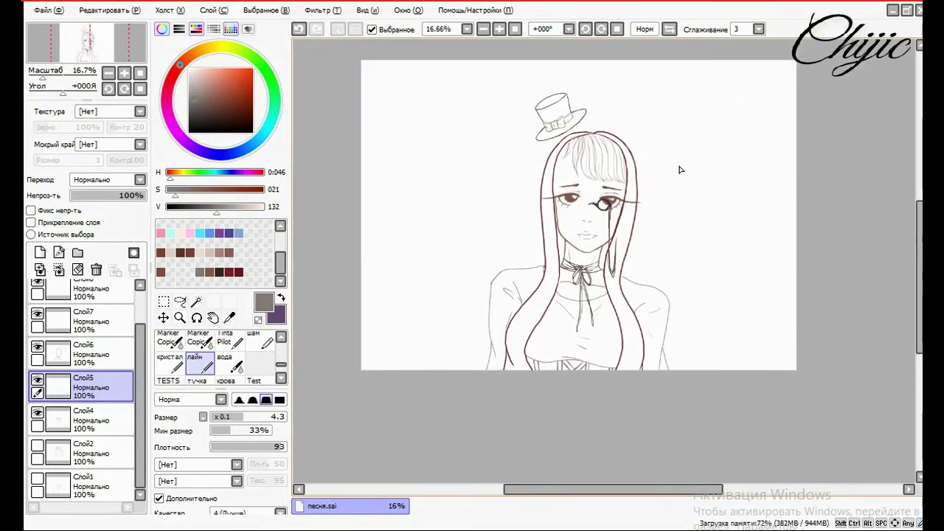
scroll(644, 148, up, 1)
scroll(644, 221, down, 2)
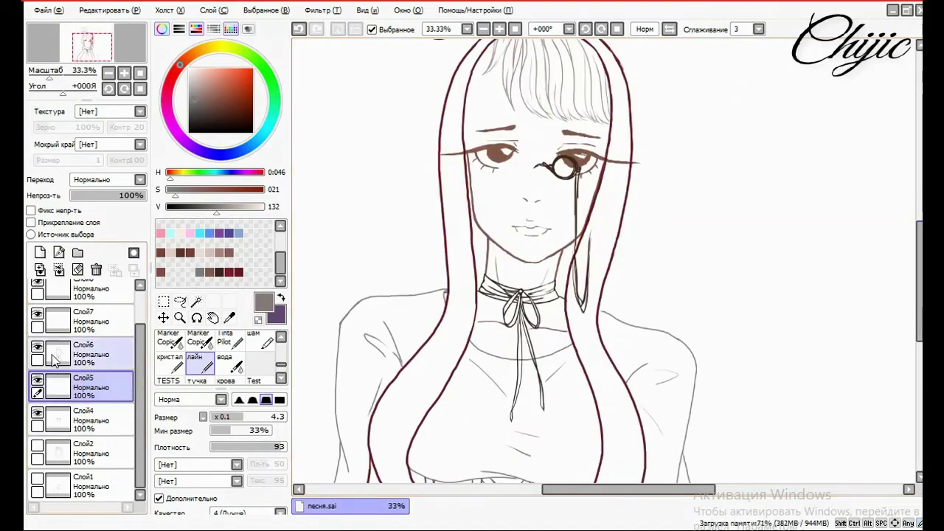
click(88, 362)
click(238, 271)
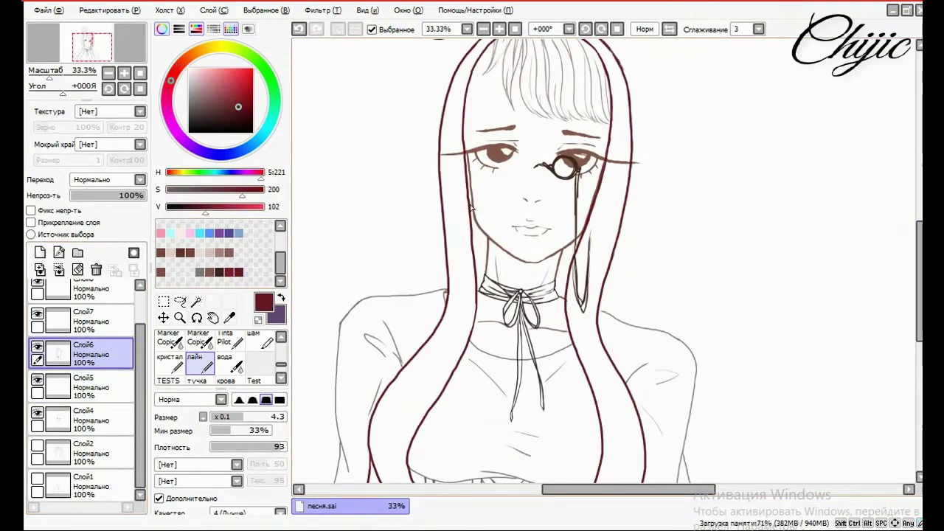
scroll(470, 207, down, 1)
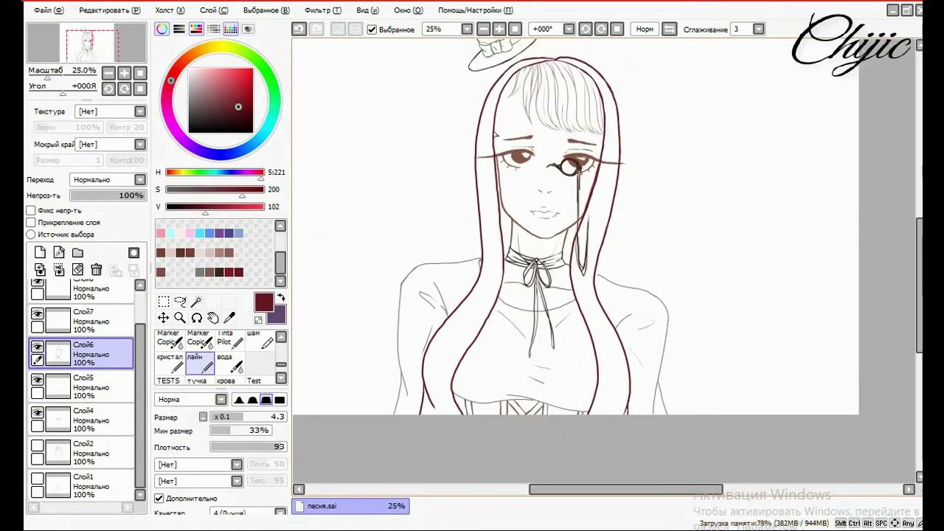
mouse_move(494, 141)
mouse_down()
mouse_move(492, 273)
mouse_move(438, 398)
mouse_up()
key(ctrl+z)
drag(498, 188, 470, 359)
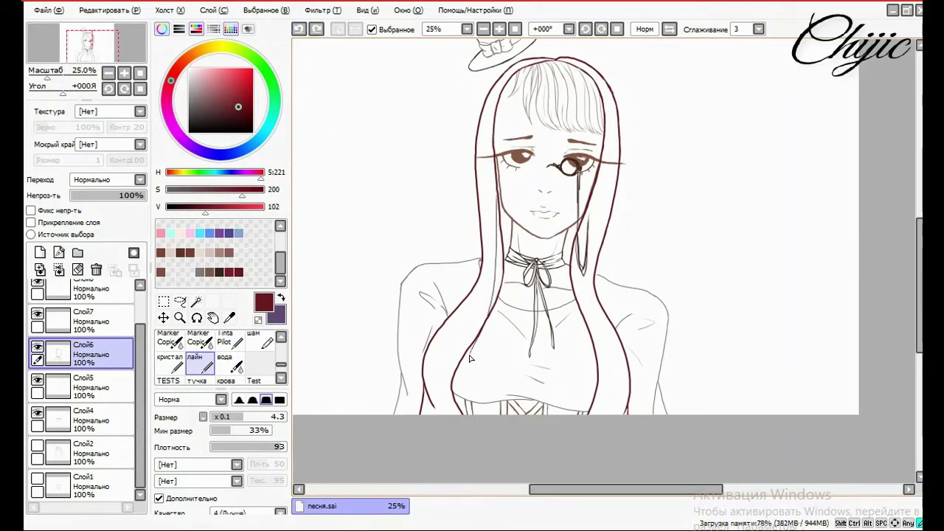
click(299, 30)
mouse_move(490, 99)
mouse_down()
mouse_move(484, 252)
mouse_move(446, 326)
mouse_up()
key(ctrl+z)
Ink one long thin dark red strand inside the outer hair outline opposite the monocle, from near the crown to the canvas edge
drag(494, 83, 431, 403)
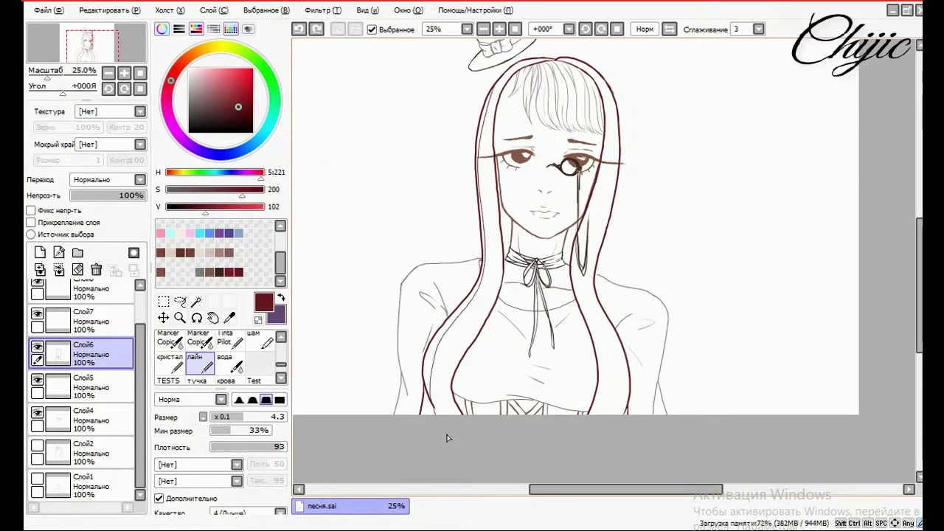
scroll(445, 440, up, 2)
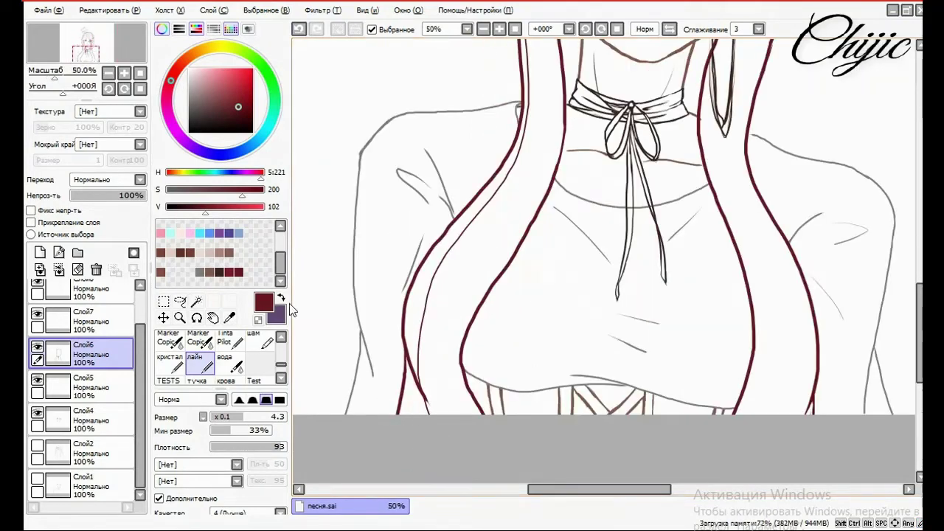
Erase the tail of the thin strand overshooting the hair outline at the canvas edge, and return to the line brush
key(e)
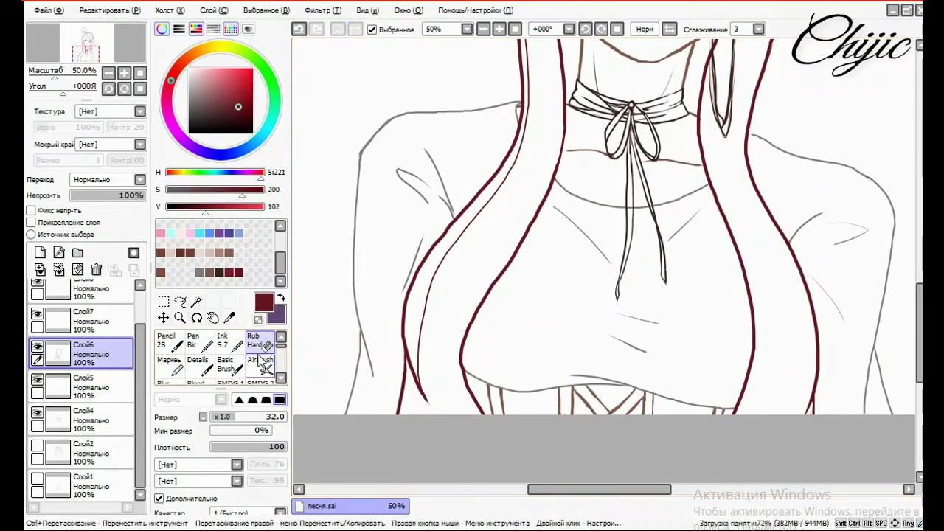
key(n)
scroll(557, 283, down, 1)
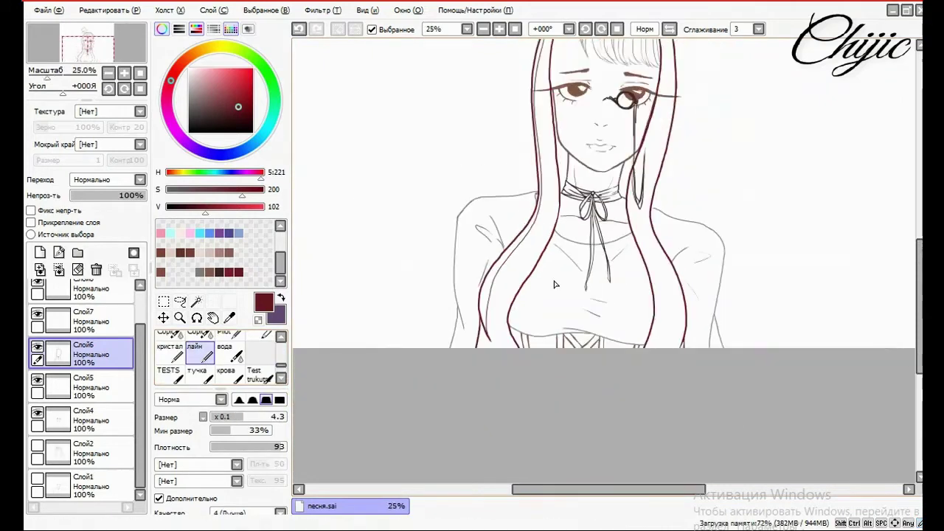
Try to ink a short curved strand branching from the outer hair outline beside the sleeve fold opposite the monocle
drag(919, 307, 919, 284)
scroll(532, 202, up, 2)
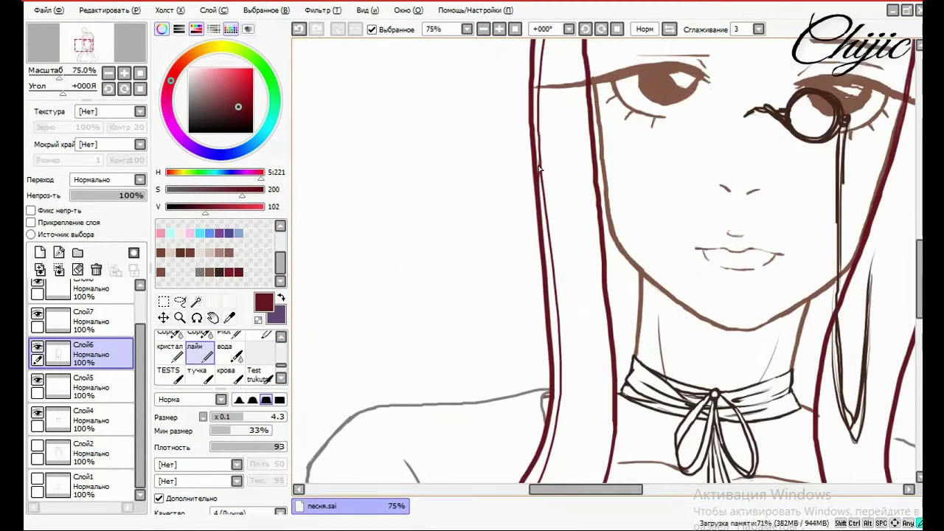
drag(919, 279, 919, 347)
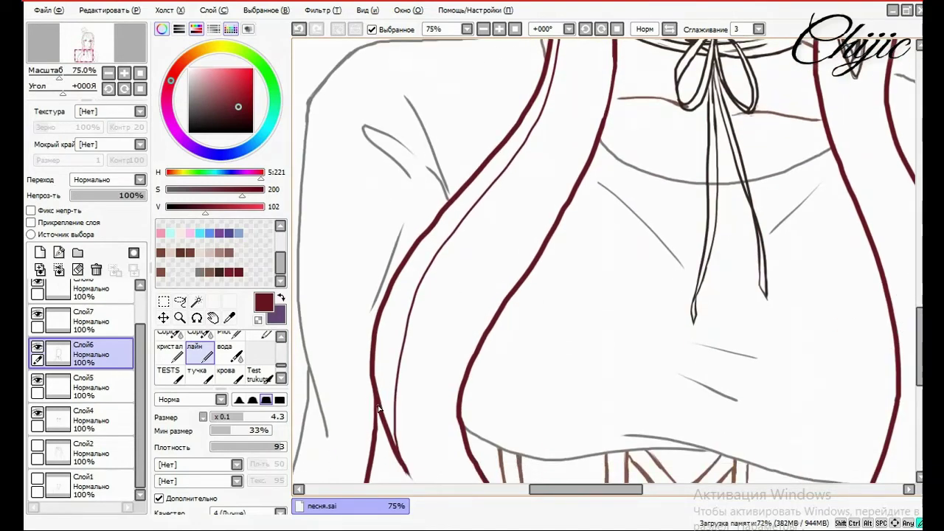
drag(378, 408, 407, 287)
key(ctrl+z)
mouse_move(385, 332)
mouse_down()
mouse_move(382, 410)
mouse_move(400, 292)
mouse_up()
key(ctrl+z)
drag(382, 410, 457, 198)
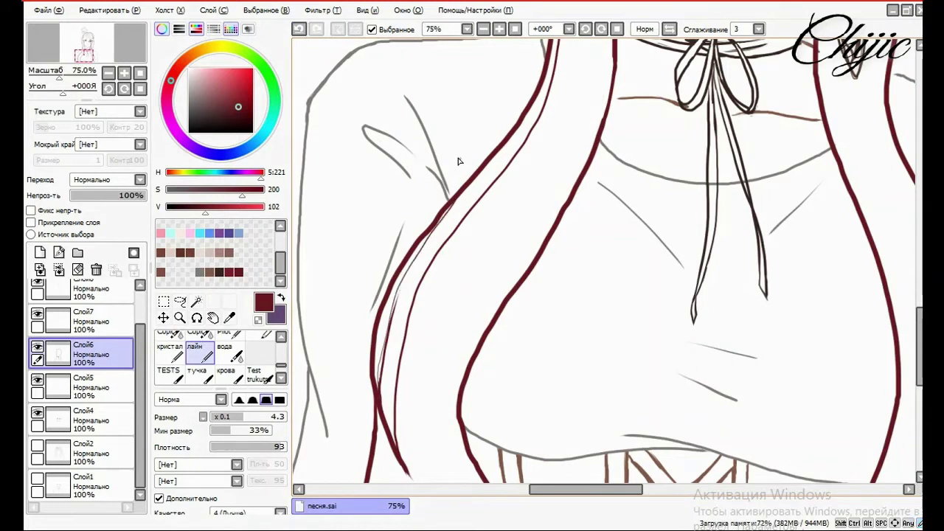
key(ctrl+z)
drag(384, 407, 428, 232)
key(ctrl+z)
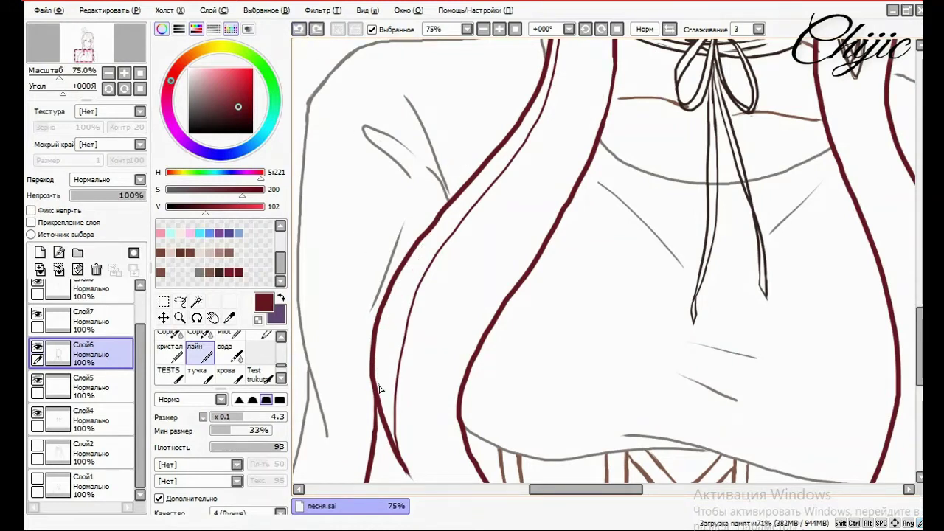
drag(381, 387, 444, 213)
key(ctrl+z)
key(ctrl+y)
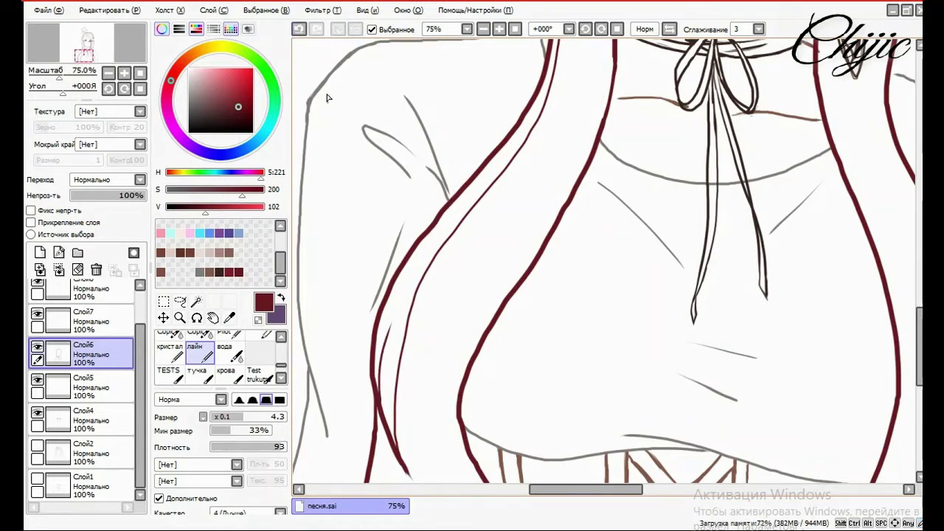
key(ctrl+z)
drag(378, 387, 391, 319)
key(ctrl+z)
key(minus)
key(minus)
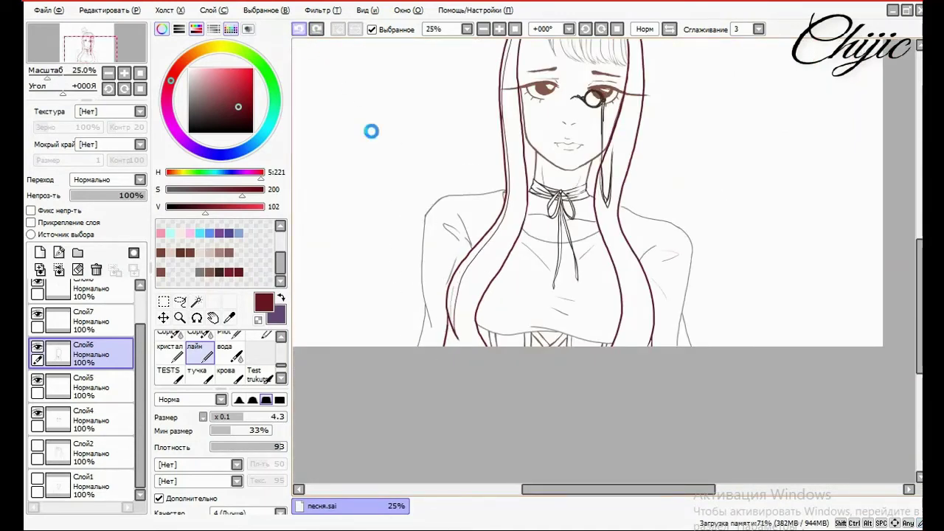
key(ctrl+y)
key(ctrl+z)
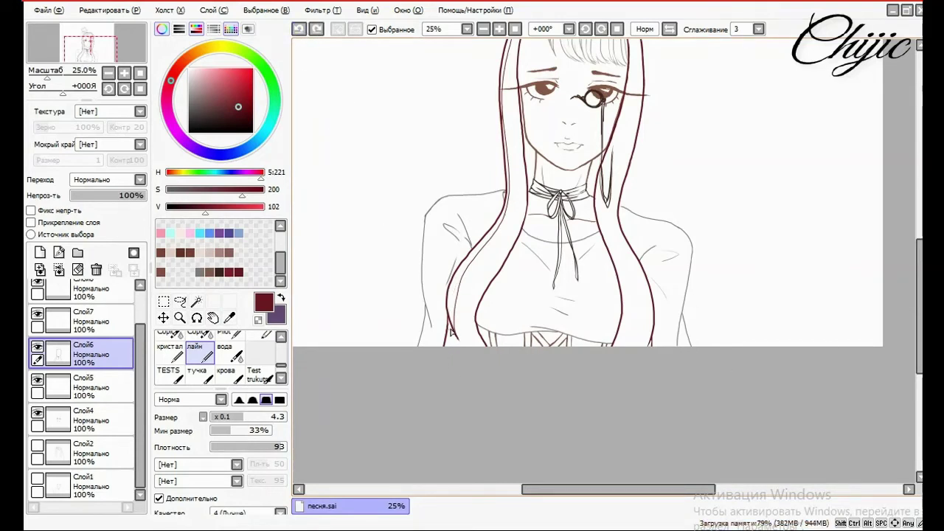
Ink more thin dark red strands in the long lock opposite the monocle, from beside the face down to the canvas edge
drag(451, 333, 453, 343)
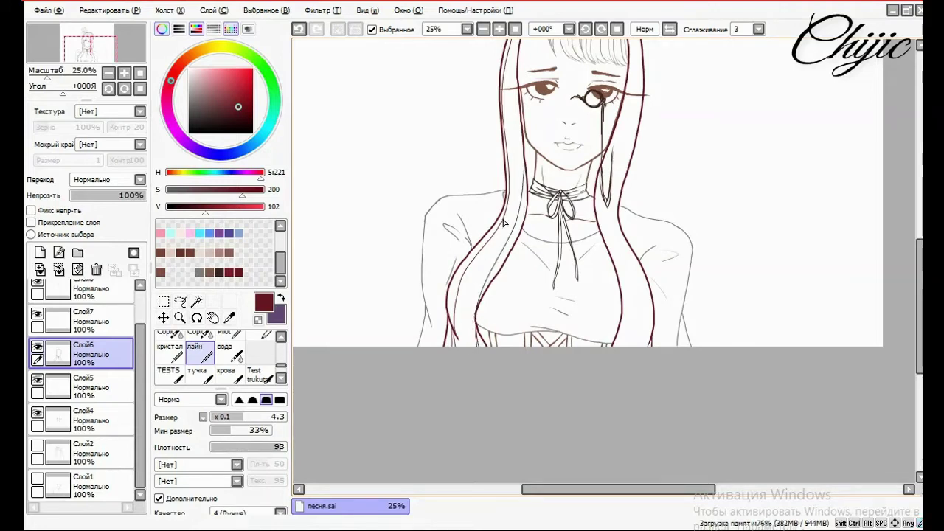
mouse_move(503, 222)
mouse_down()
mouse_move(466, 344)
mouse_move(452, 340)
mouse_up()
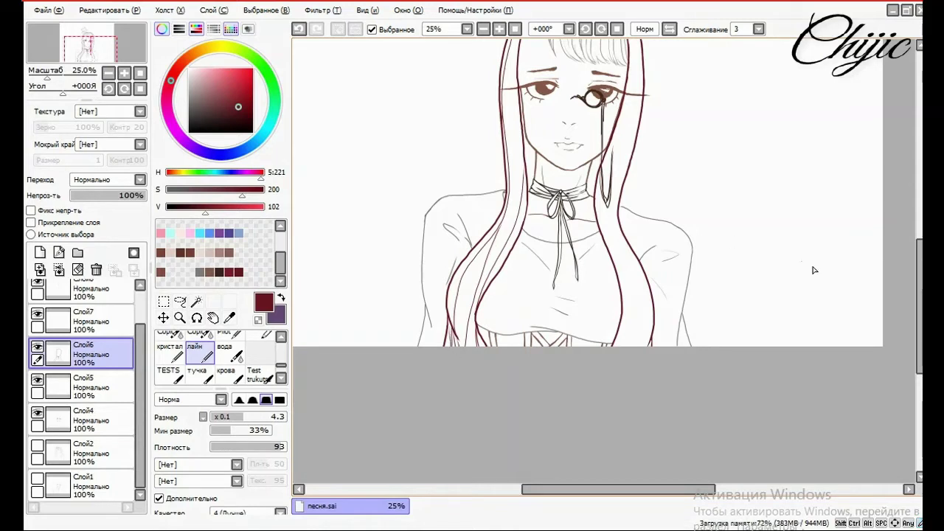
scroll(542, 110, up, 2)
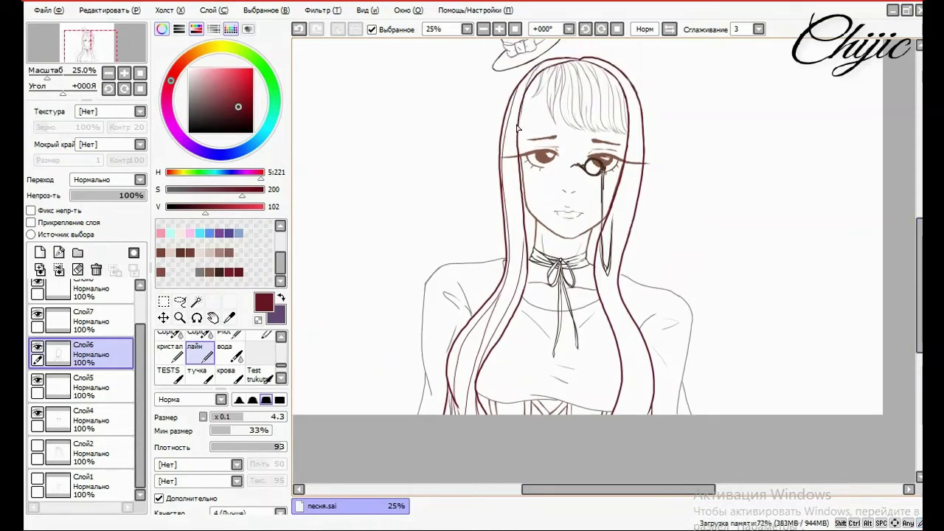
drag(517, 136, 517, 301)
key(ctrl+z)
key(ctrl+z)
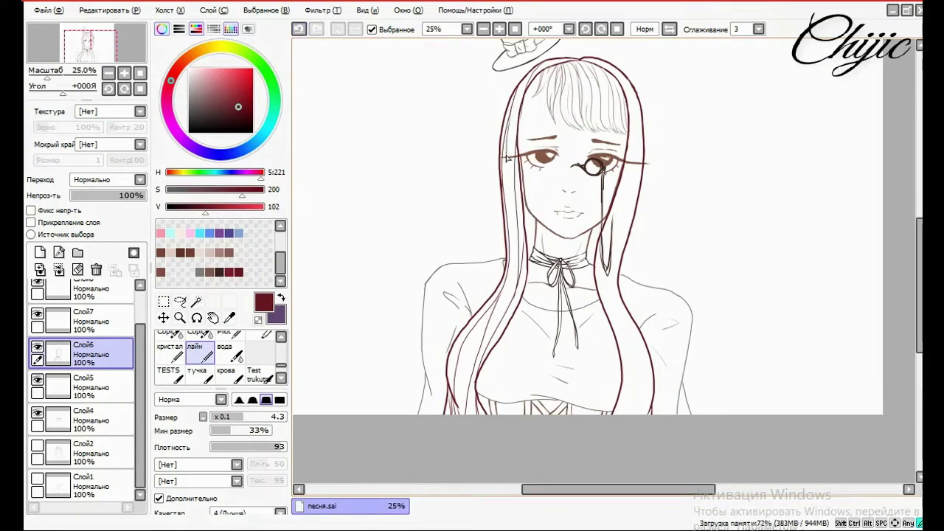
key(ctrl+z)
drag(513, 199, 516, 274)
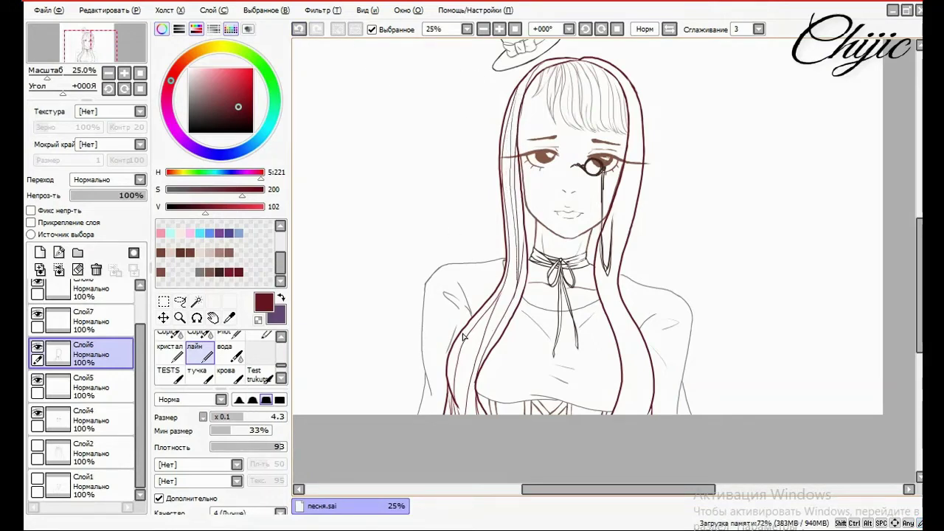
Tidy the stray strand ends in the lock opposite the monocle with the hard eraser, and return to the line brush
scroll(508, 283, up, 3)
key(e)
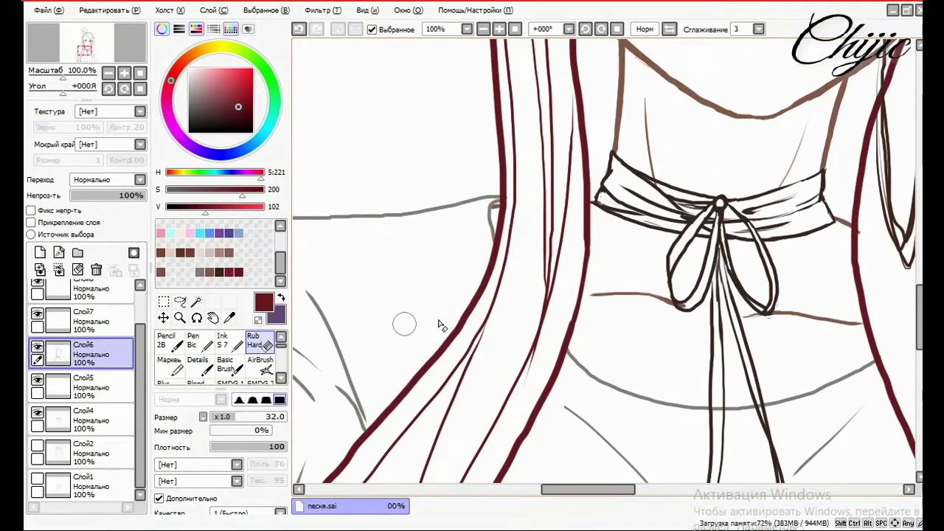
drag(919, 317, 919, 384)
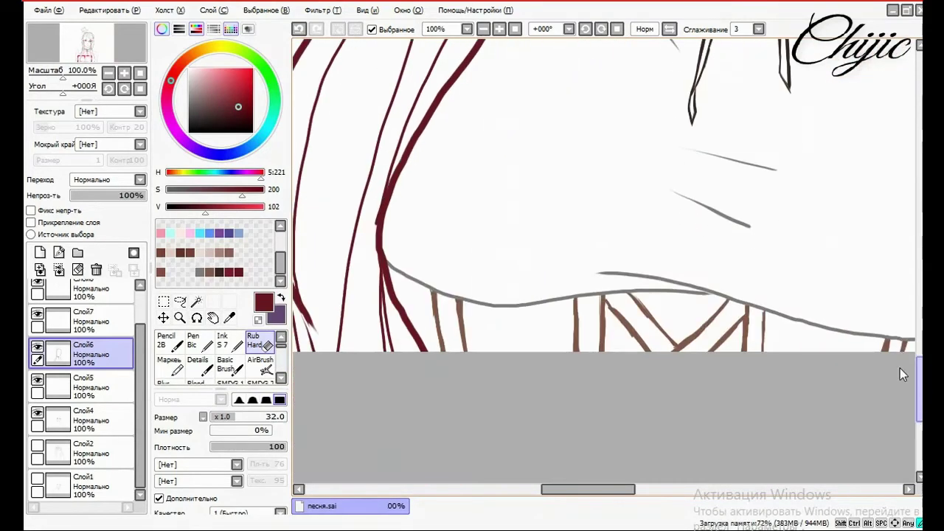
drag(588, 489, 563, 489)
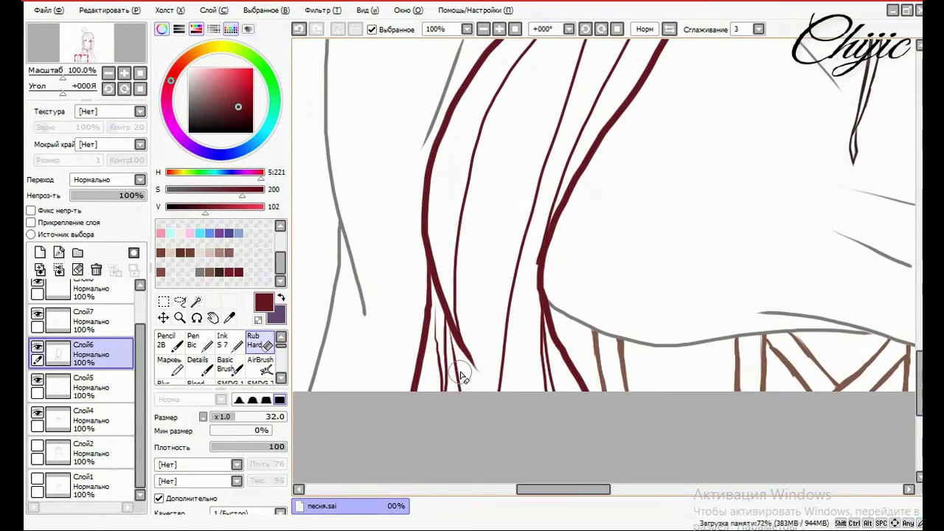
scroll(832, 354, up, 5)
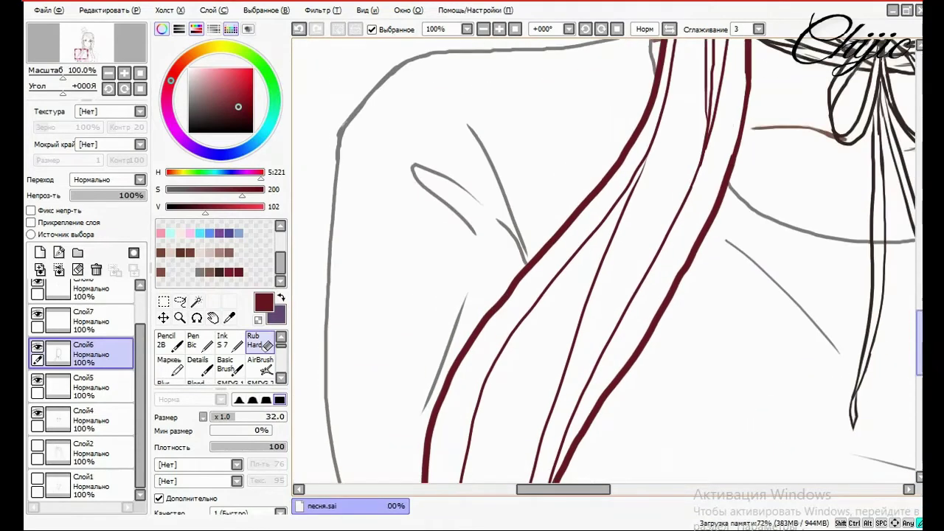
scroll(605, 266, down, 5)
key(minus)
key(minus)
scroll(624, 476, right, 3)
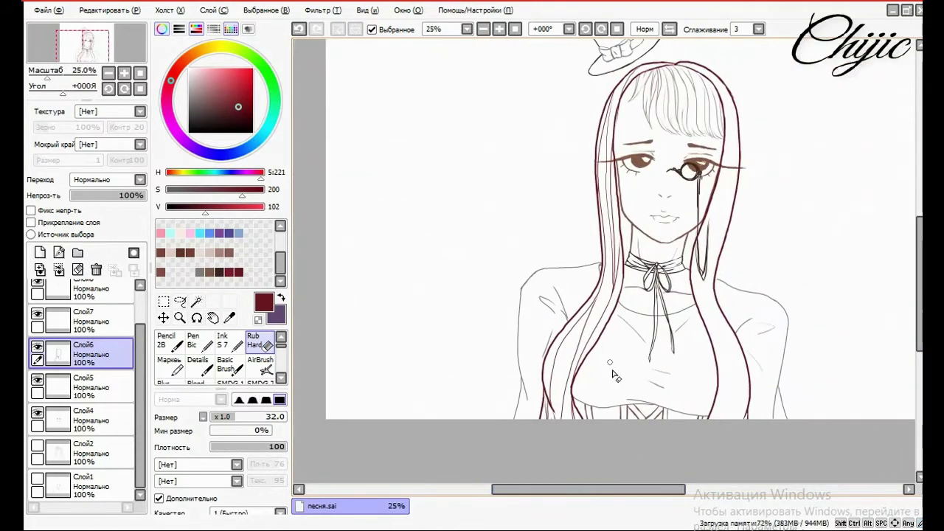
scroll(572, 398, up, 2)
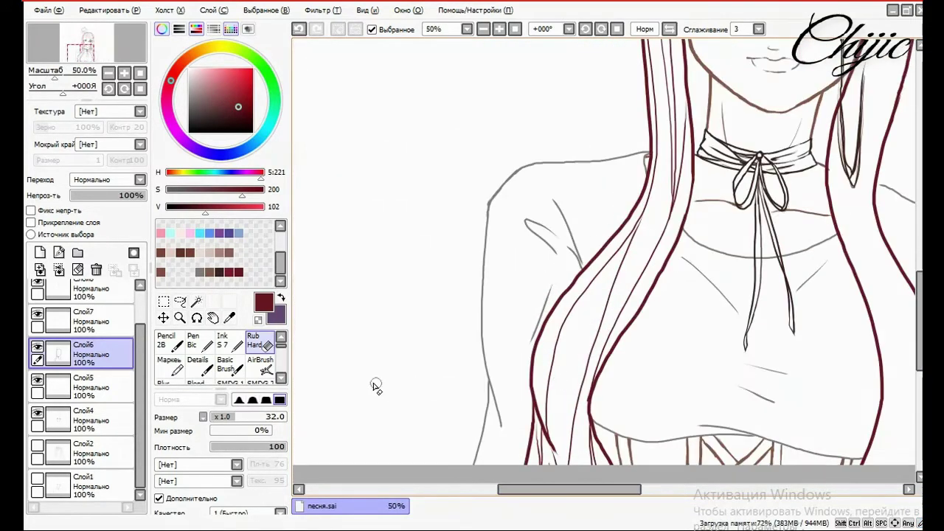
scroll(284, 346, down, 2)
click(195, 373)
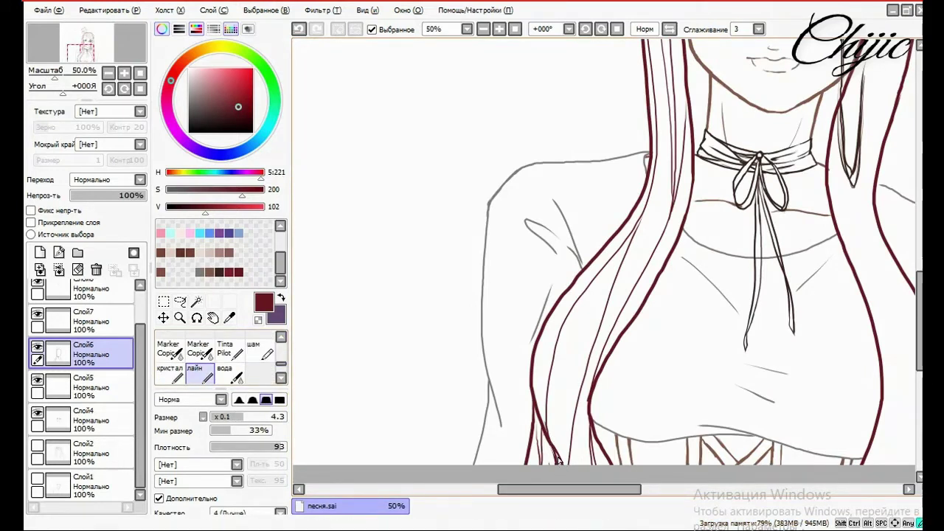
Try to ink one more short strand near the lower end of the lock opposite the monocle
drag(561, 388, 556, 427)
key(ctrl+z)
scroll(673, 244, down, 3)
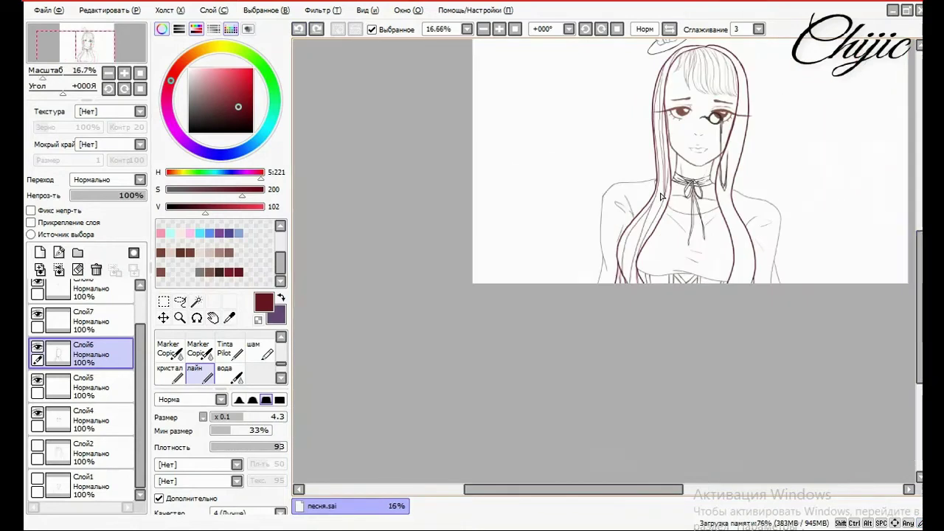
Flip the canvas horizontally to work on the lock on the monocle side
scroll(814, 268, up, 1)
scroll(814, 268, up, 1)
scroll(814, 268, up, 1)
drag(642, 490, 690, 496)
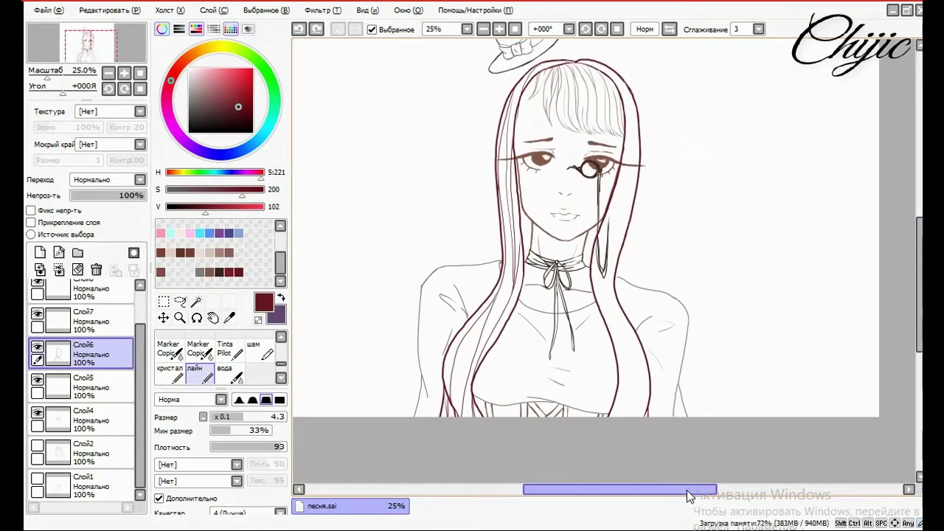
click(170, 10)
key(Escape)
key(h)
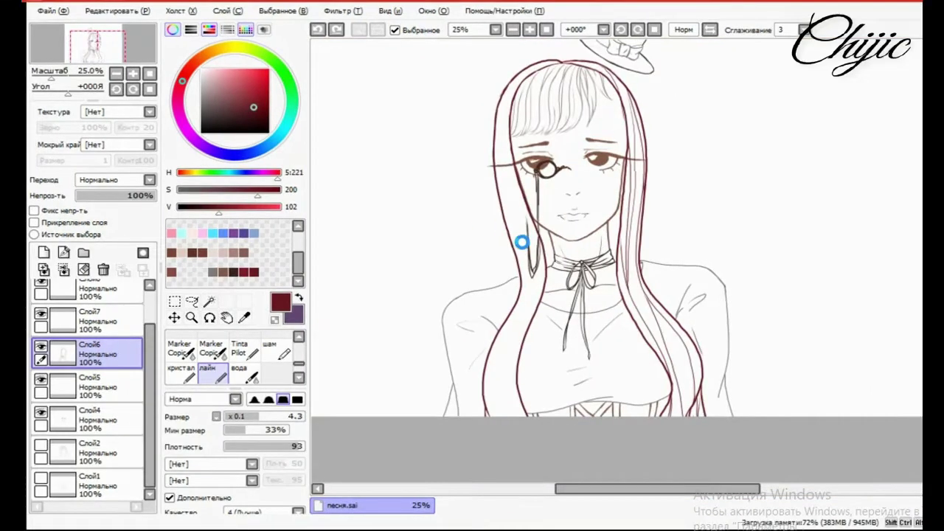
Ink several long thin dark red strands inside the lock on the monocle side, from near the crown to the canvas edge
scroll(634, 222, up, 2)
mouse_move(507, 96)
mouse_down()
mouse_move(490, 118)
mouse_move(464, 435)
mouse_up()
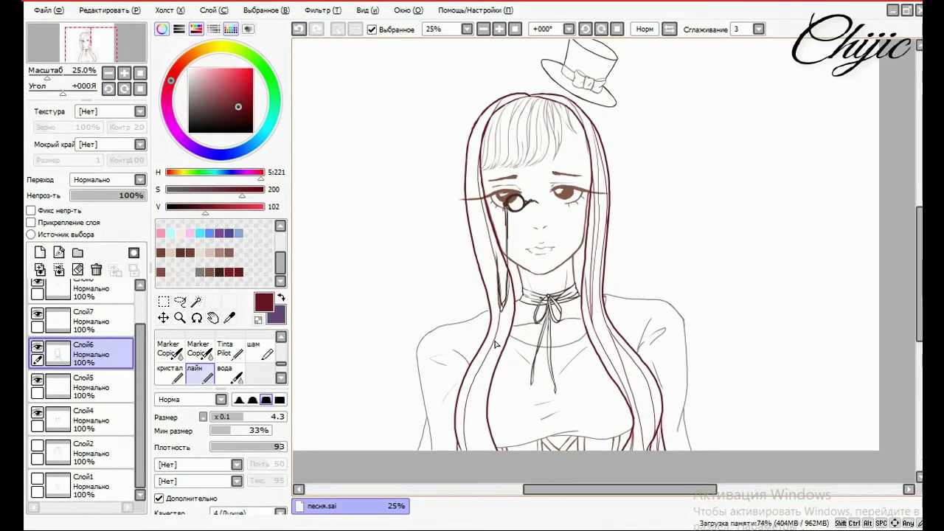
drag(494, 340, 481, 443)
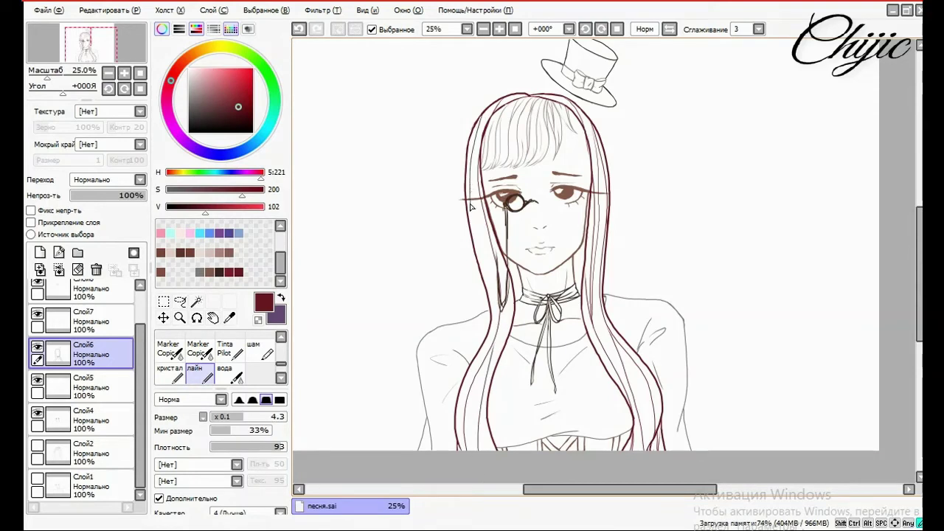
drag(509, 270, 493, 373)
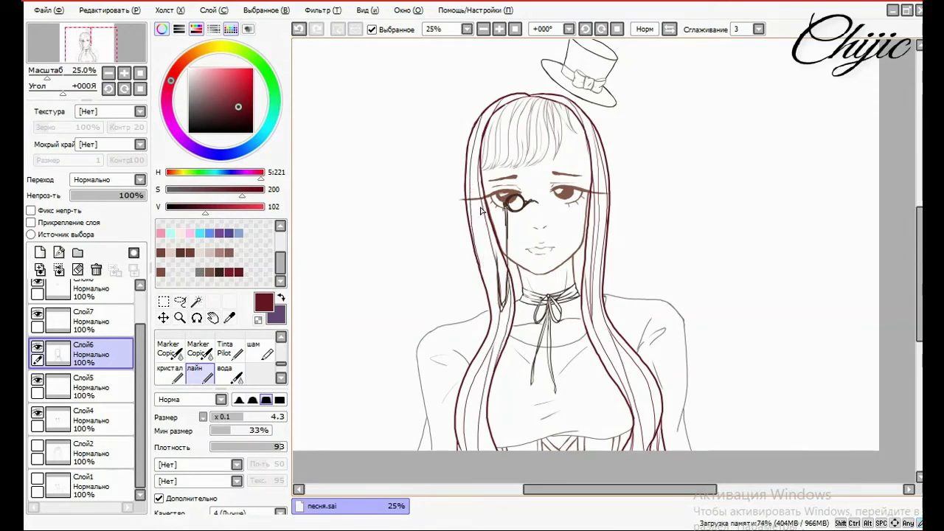
drag(498, 205, 488, 356)
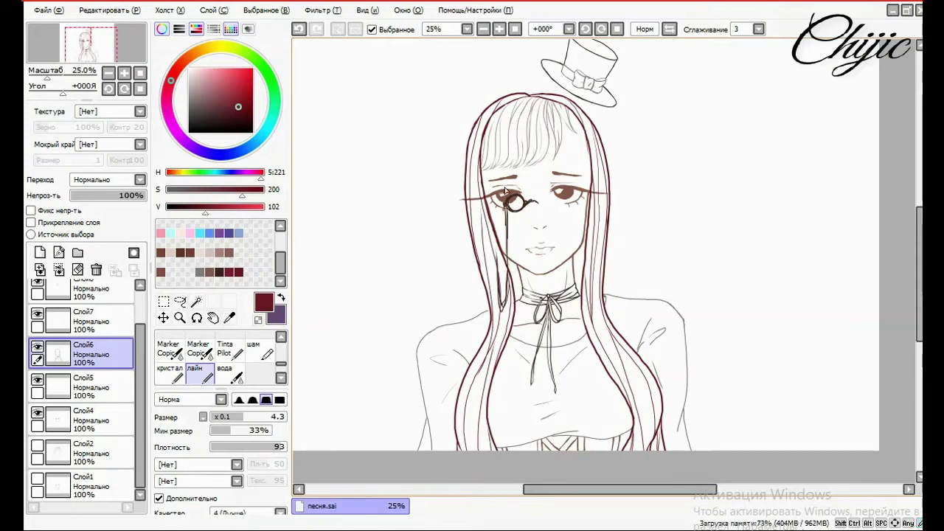
Erase the doubled strand tail where the thin strands cross at shoulder level in the lock on the monocle side
scroll(503, 347, up, 5)
key(e)
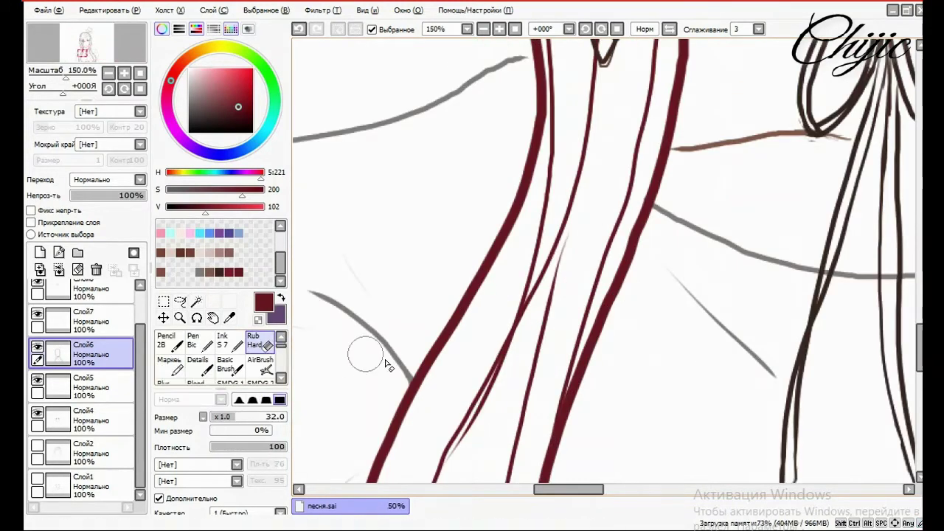
drag(468, 432, 502, 369)
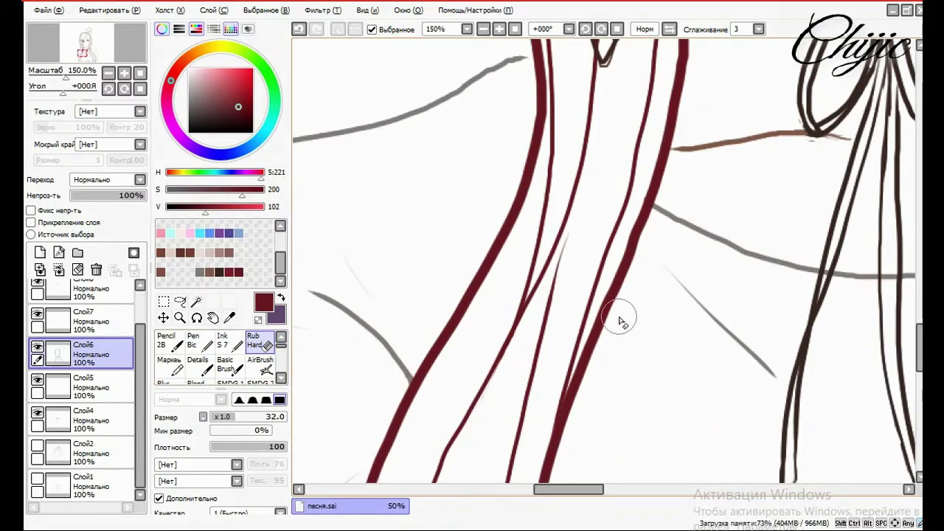
scroll(622, 316, down, 1)
scroll(622, 316, up, 5)
scroll(491, 235, up, 5)
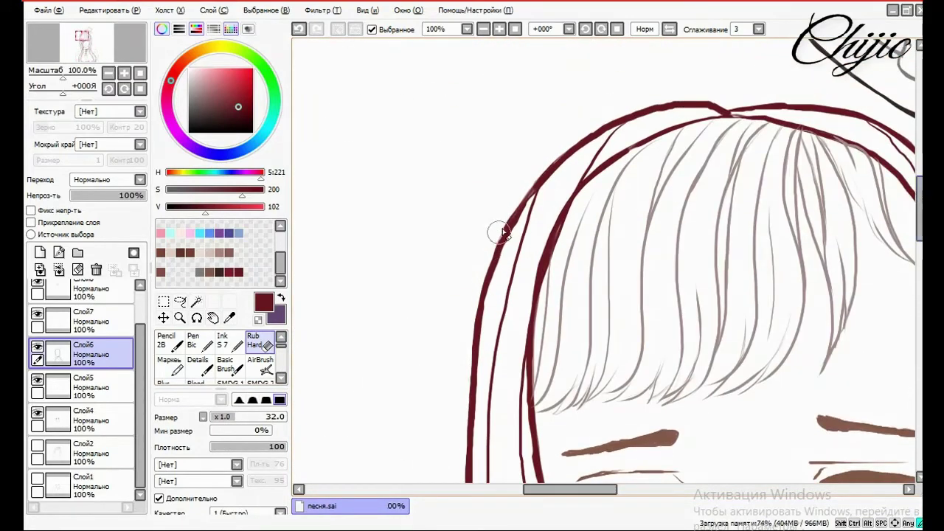
Flip the canvas horizontally back to its original orientation and centre the figure in view
scroll(590, 225, down, 2)
scroll(864, 264, down, 2)
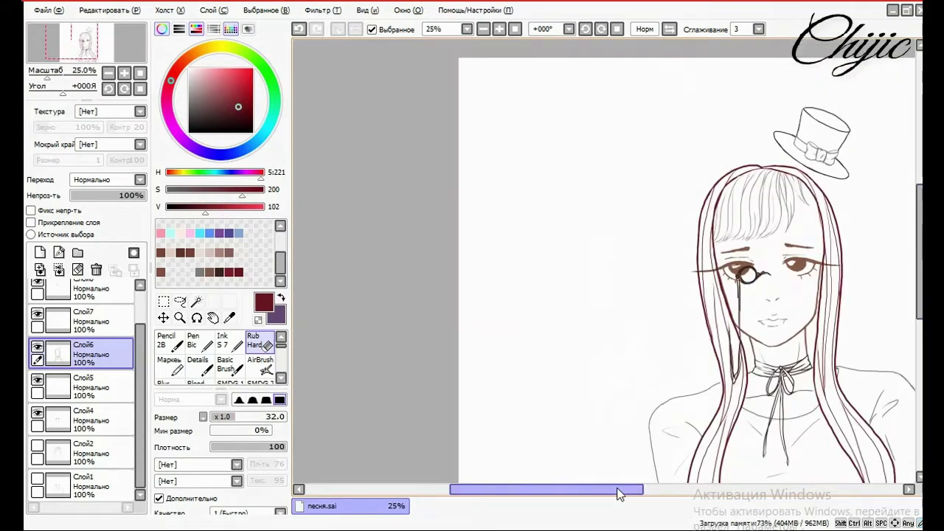
scroll(864, 264, down, 2)
scroll(357, 361, up, 1)
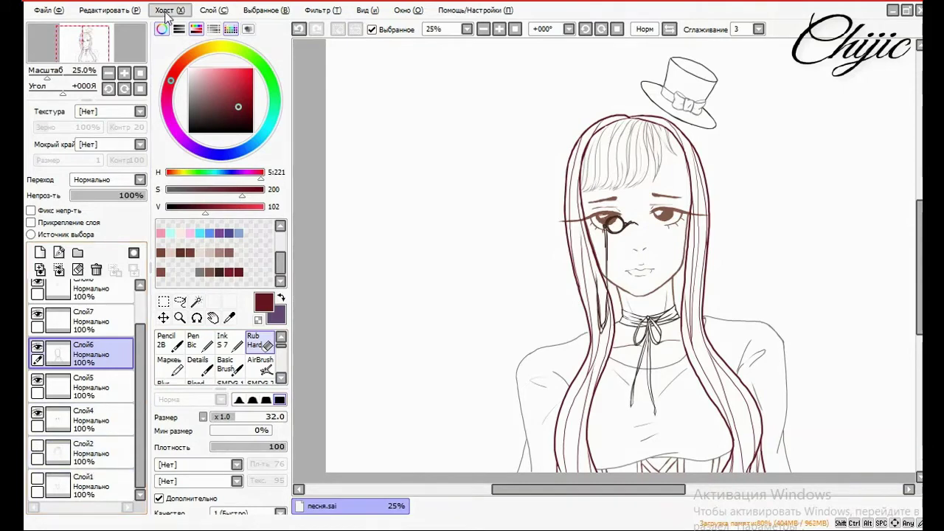
key(h)
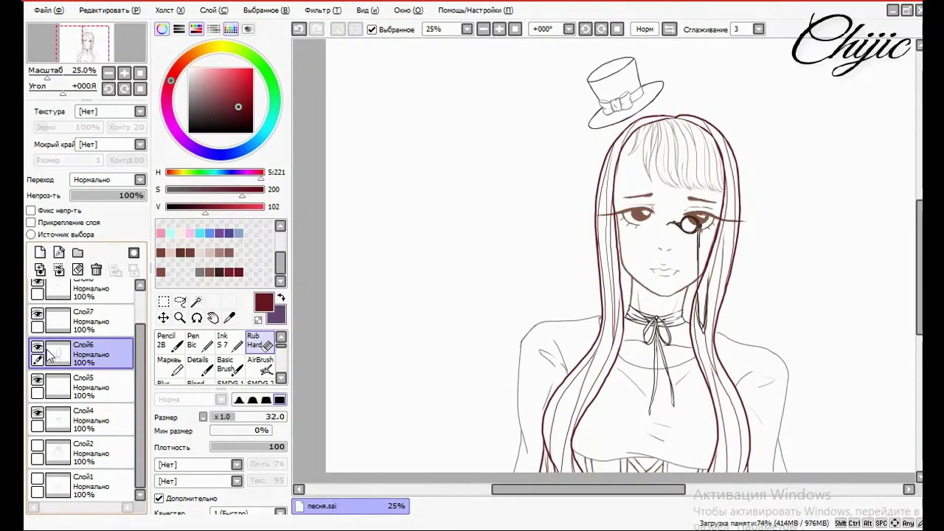
drag(636, 489, 653, 489)
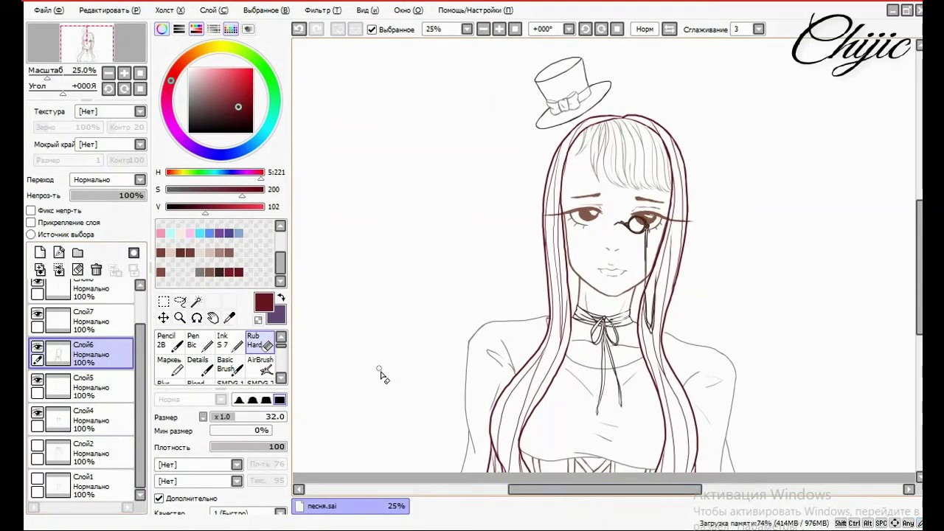
Show the sketch layer Слой2, make Слой8 the working layer and choose the лайн brush
click(42, 446)
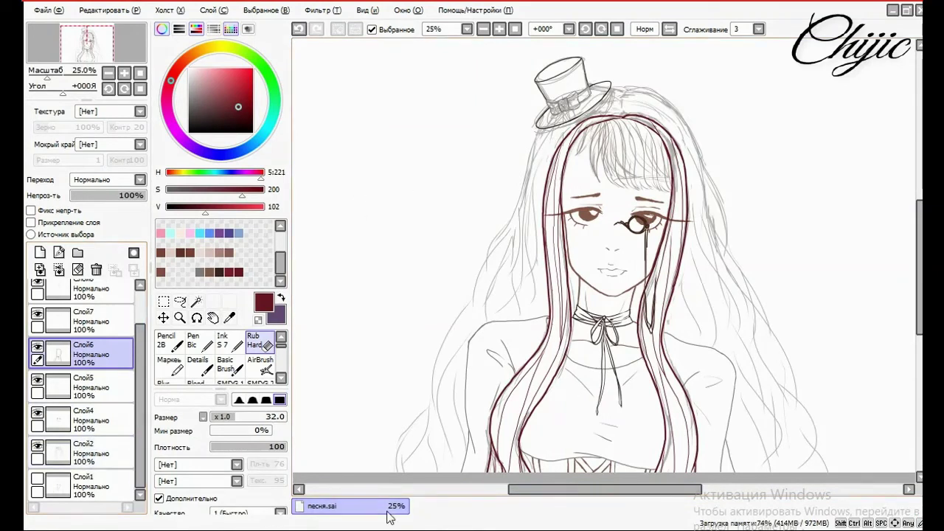
scroll(118, 326, up, 1)
click(119, 323)
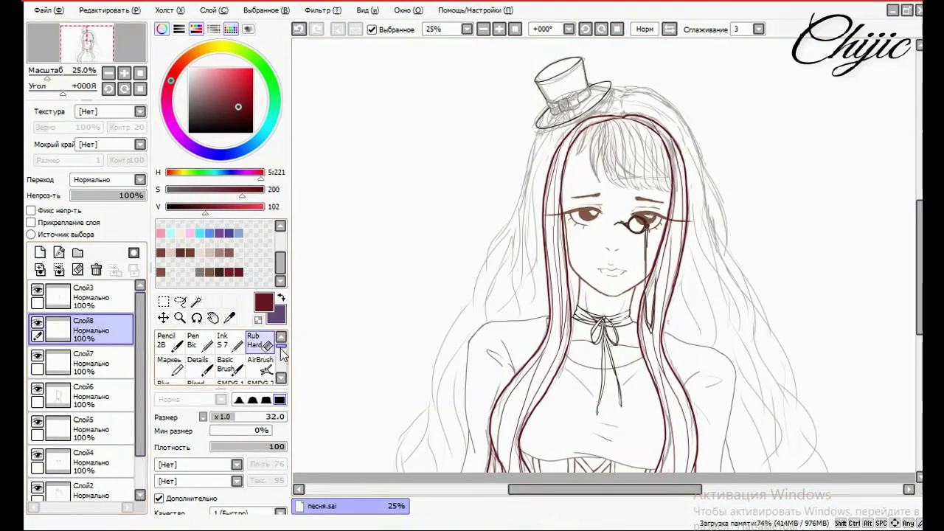
drag(280, 349, 286, 369)
click(198, 343)
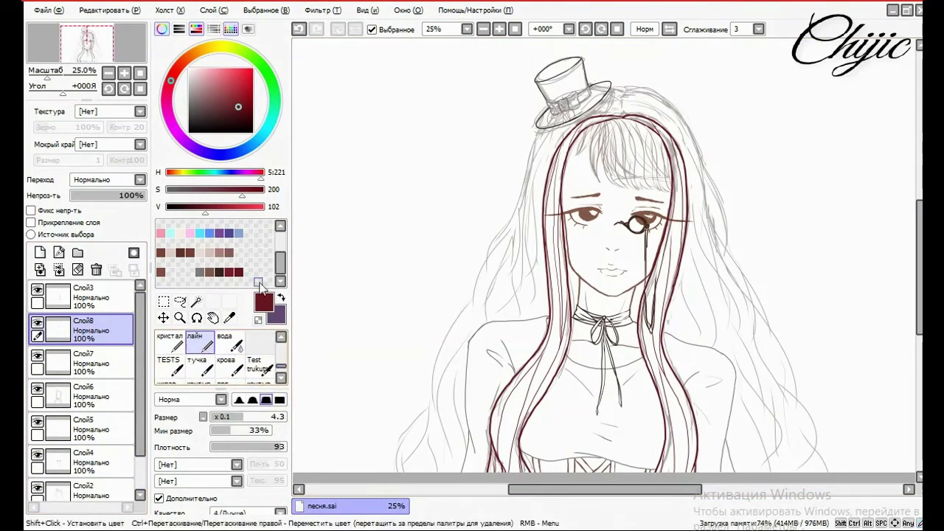
Sample the muted greyish brown from an inked fringe strand, store it as a swatch and return to the лайн brush
click(219, 272)
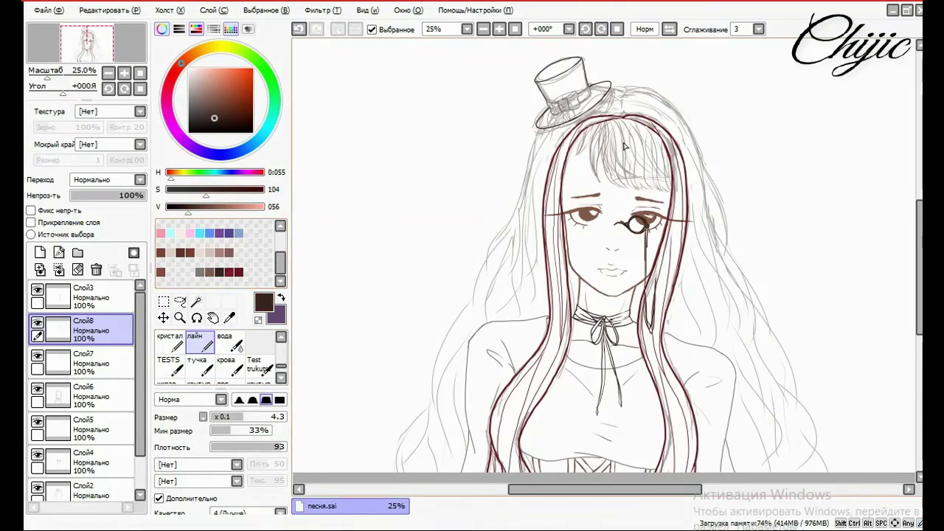
scroll(520, 251, up, 10)
click(229, 316)
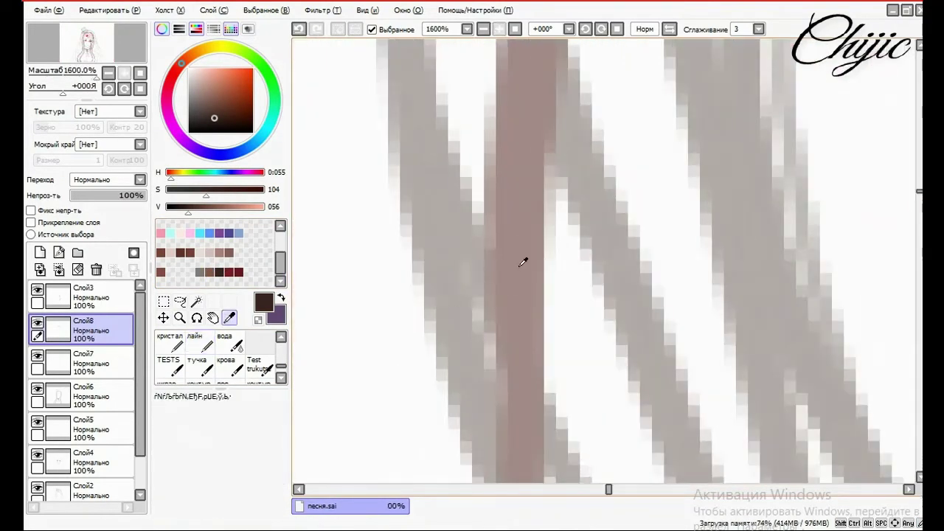
click(523, 259)
shift+click(248, 271)
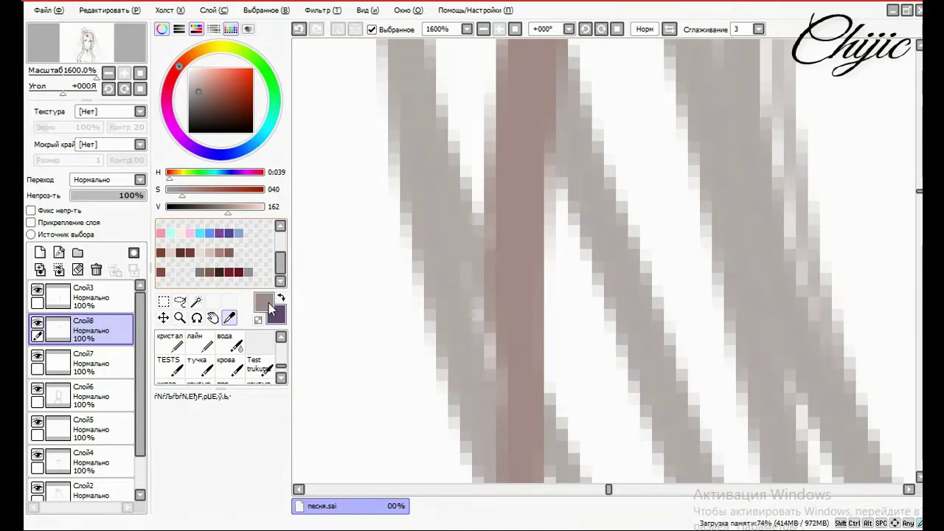
key(n)
With brush size 5, ink the wavy outer contour and an inner strand of the back hair on the side opposite the monocle
scroll(633, 317, down, 8)
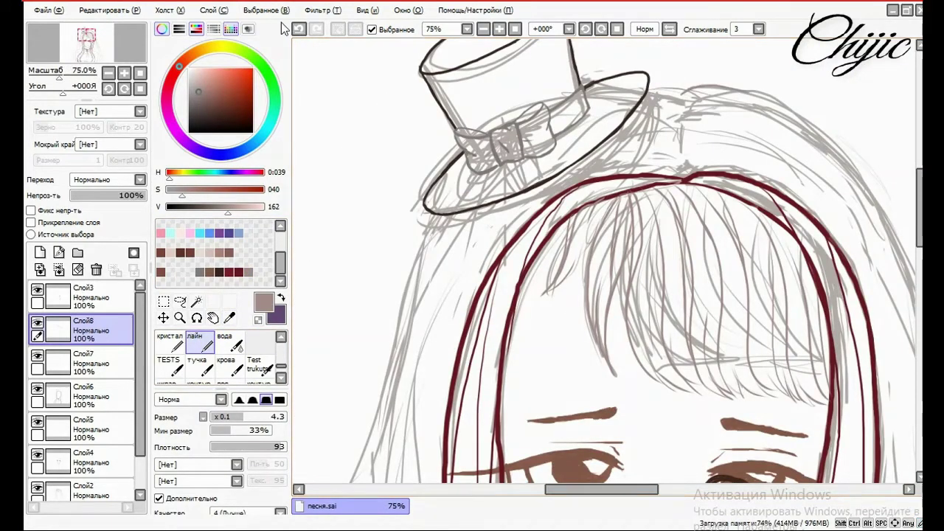
scroll(708, 148, up, 4)
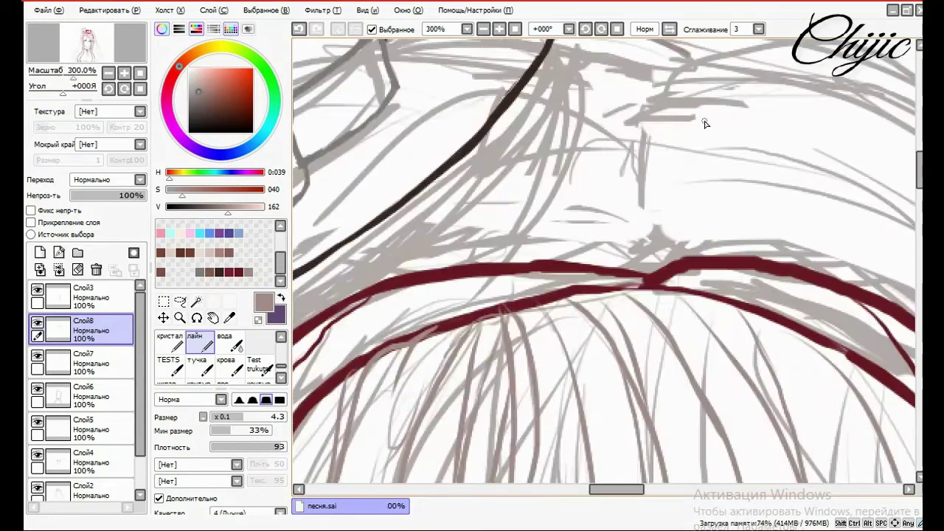
scroll(705, 123, up, 2)
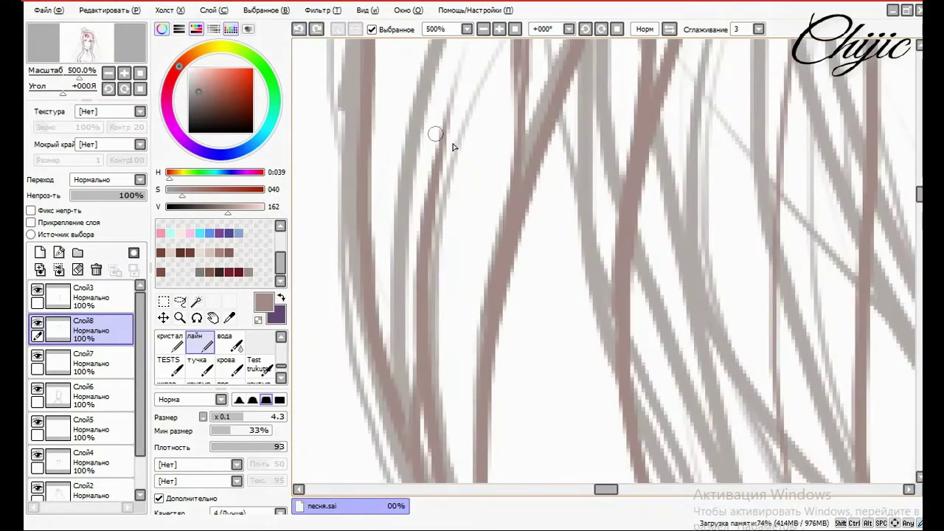
scroll(544, 197, down, 7)
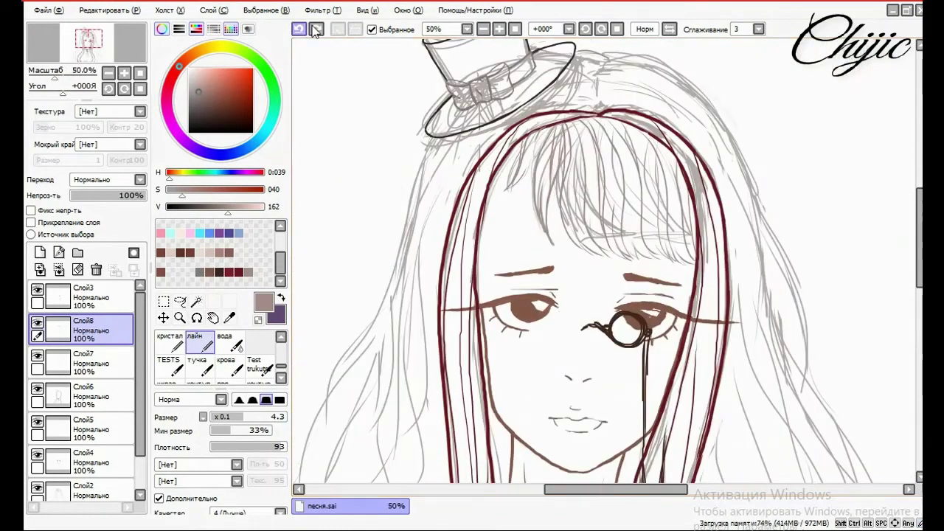
scroll(590, 258, up, 2)
scroll(632, 453, down, 5)
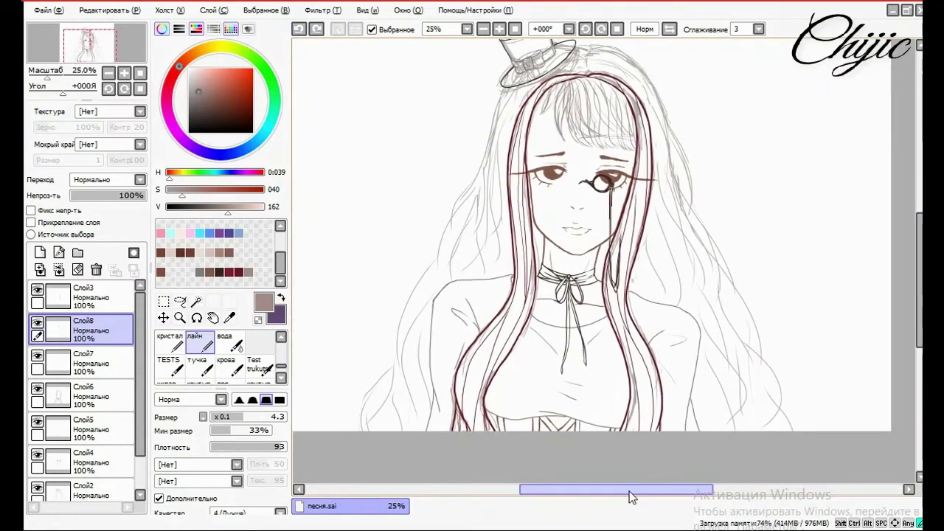
drag(629, 496, 656, 497)
drag(45, 77, 48, 78)
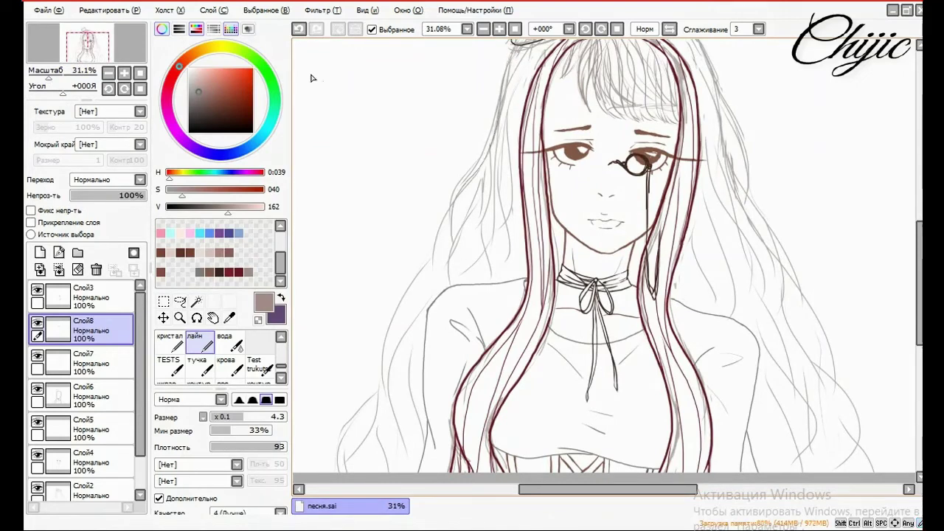
key(bracketright)
mouse_move(501, 80)
mouse_down()
mouse_move(488, 140)
mouse_move(450, 218)
mouse_move(402, 441)
mouse_move(333, 462)
mouse_up()
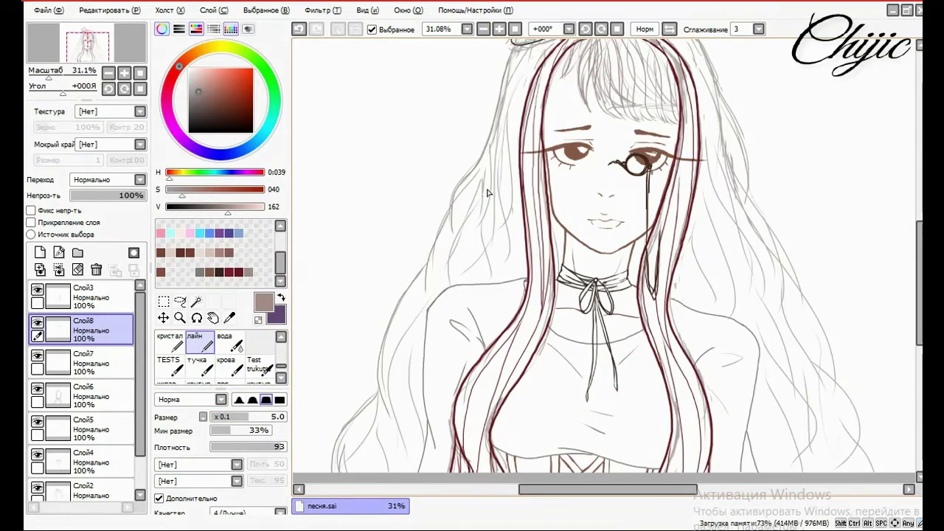
drag(528, 52, 508, 241)
drag(508, 153, 498, 266)
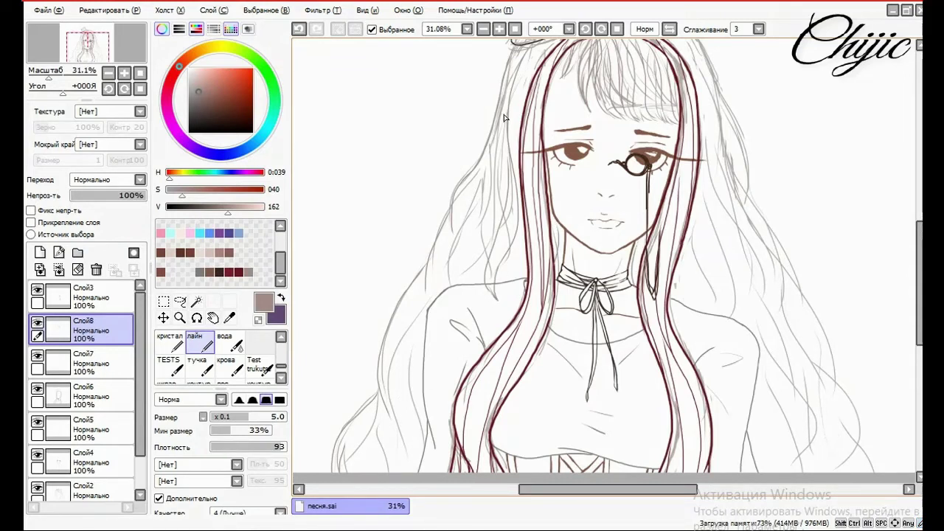
Try an extra strand inside the back hair opposite the monocle, undo it, and check the ink with the sketch briefly hidden
drag(505, 118, 460, 265)
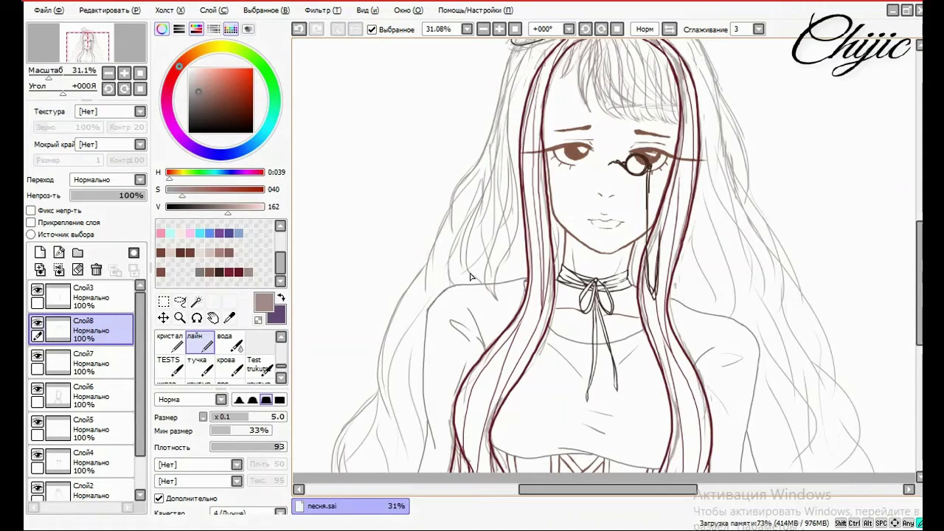
key(ctrl+z)
key(ctrl+z)
key(ctrl+z)
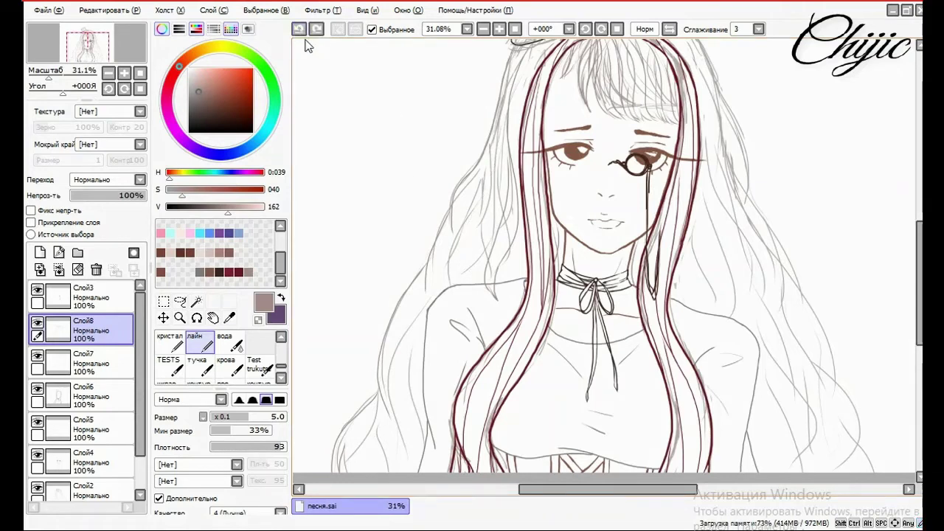
click(38, 487)
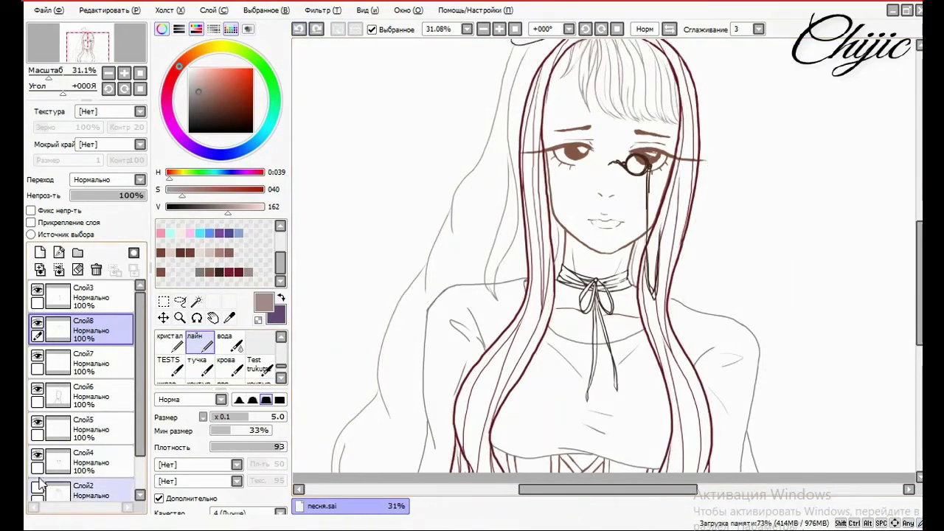
click(38, 488)
Ink the outer back hair contour on the monocle side, from the hat brim over the crown and down past the shoulder
scroll(583, 196, up, 2)
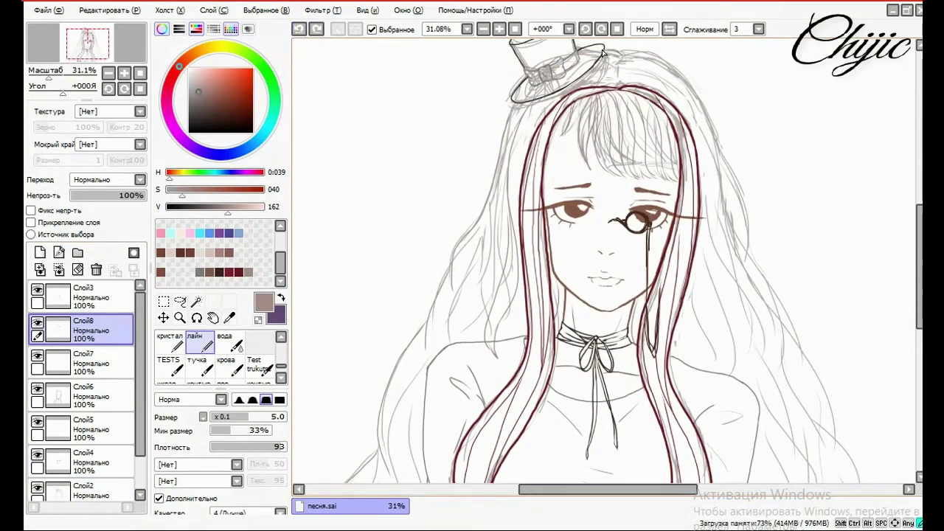
mouse_move(602, 53)
mouse_down()
mouse_move(643, 56)
mouse_move(716, 177)
mouse_up()
click(299, 28)
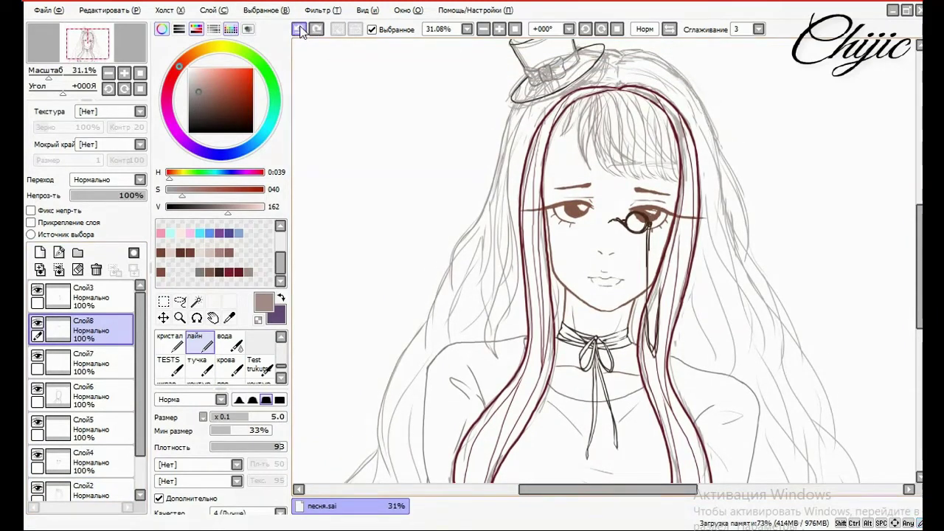
drag(652, 56, 689, 88)
key(ctrl+z)
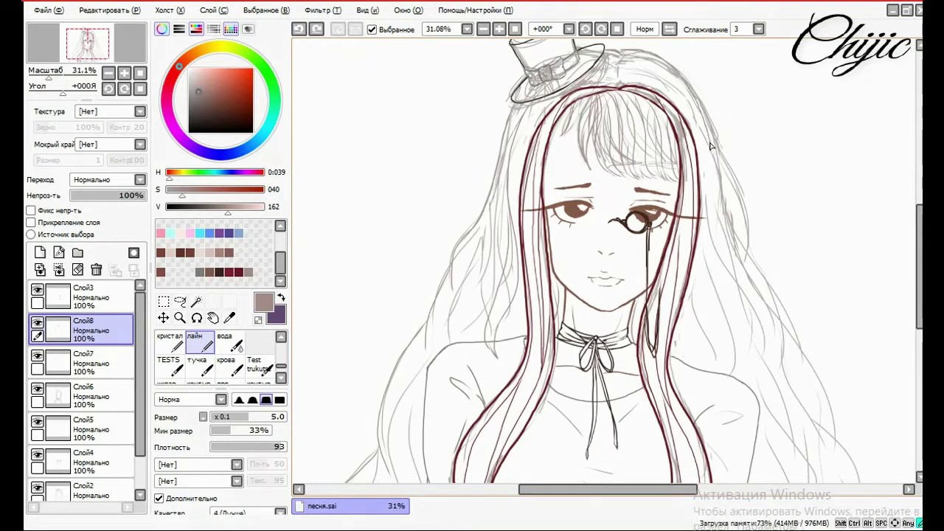
key(ctrl+z)
drag(689, 87, 712, 142)
mouse_move(739, 244)
mouse_down()
mouse_move(769, 278)
mouse_move(789, 416)
mouse_move(779, 301)
mouse_move(808, 370)
mouse_move(811, 419)
mouse_up()
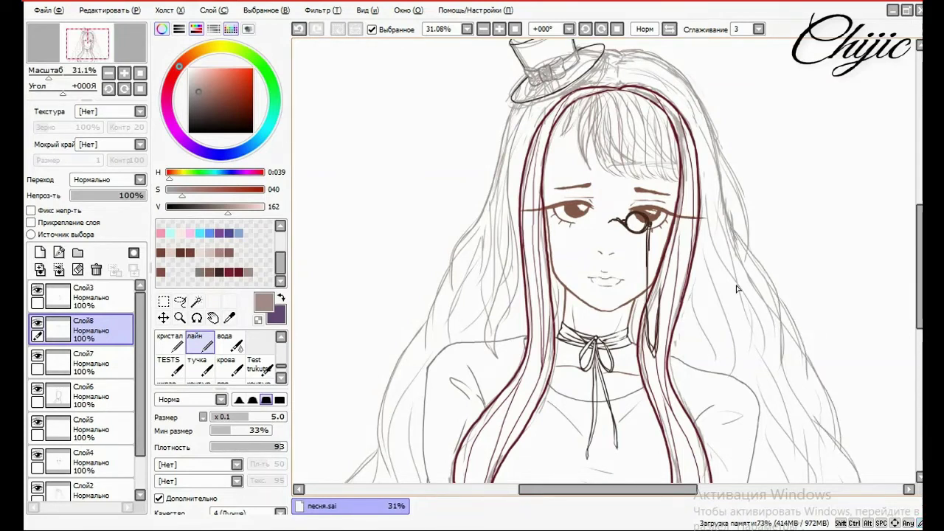
mouse_move(720, 151)
mouse_down()
mouse_move(739, 188)
mouse_move(746, 258)
mouse_up()
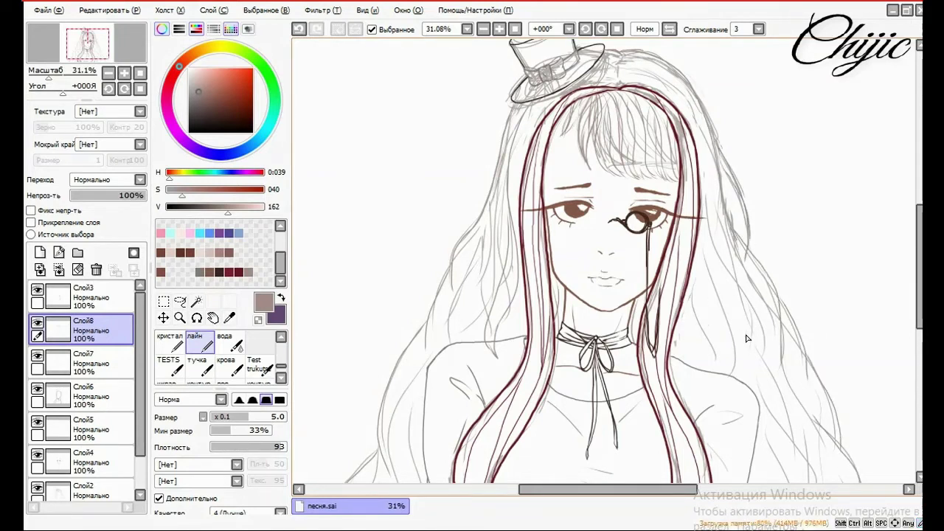
Hide the sketch layer Слой2 and ink fine strands fanning out from the parting across the crown
click(36, 490)
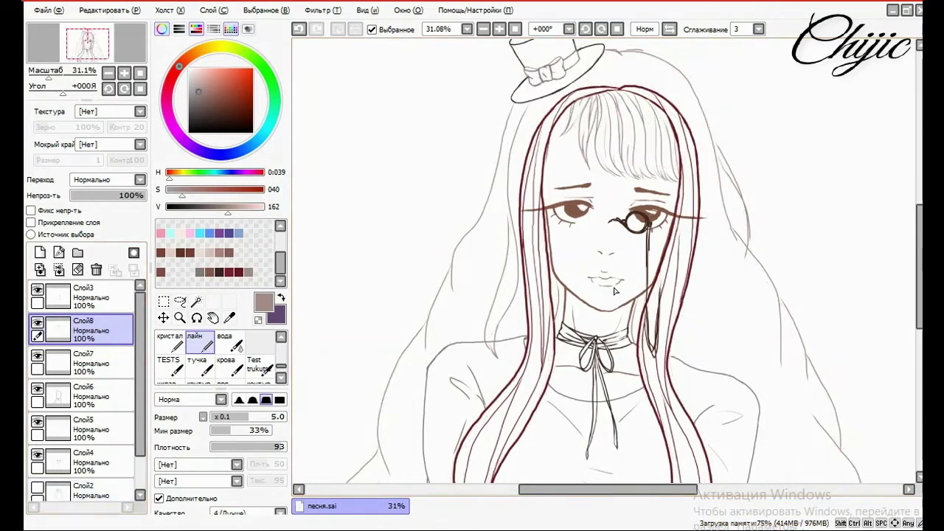
drag(918, 246, 913, 228)
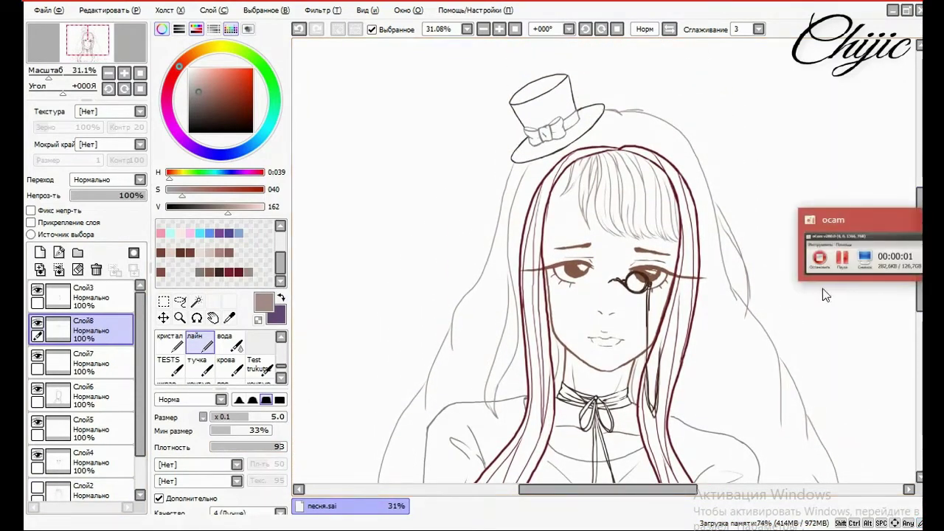
scroll(879, 234, down, 5)
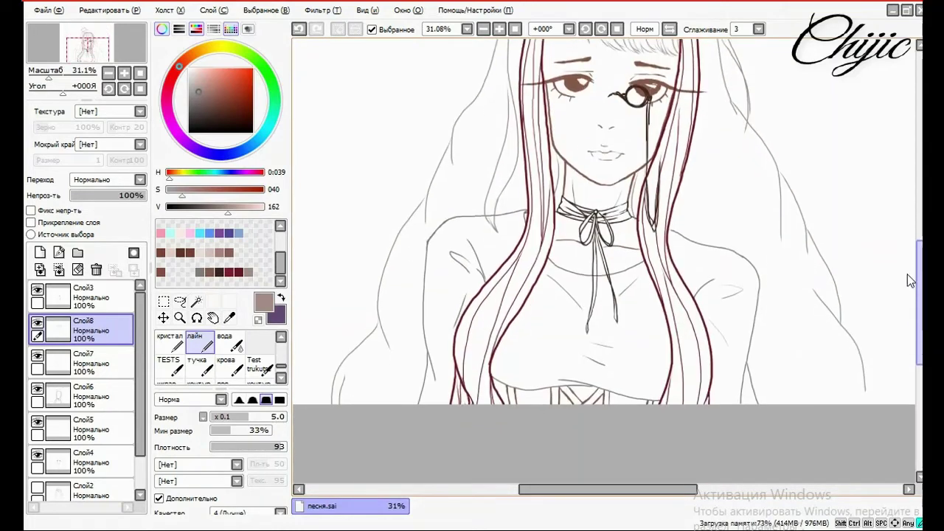
scroll(884, 245, up, 4)
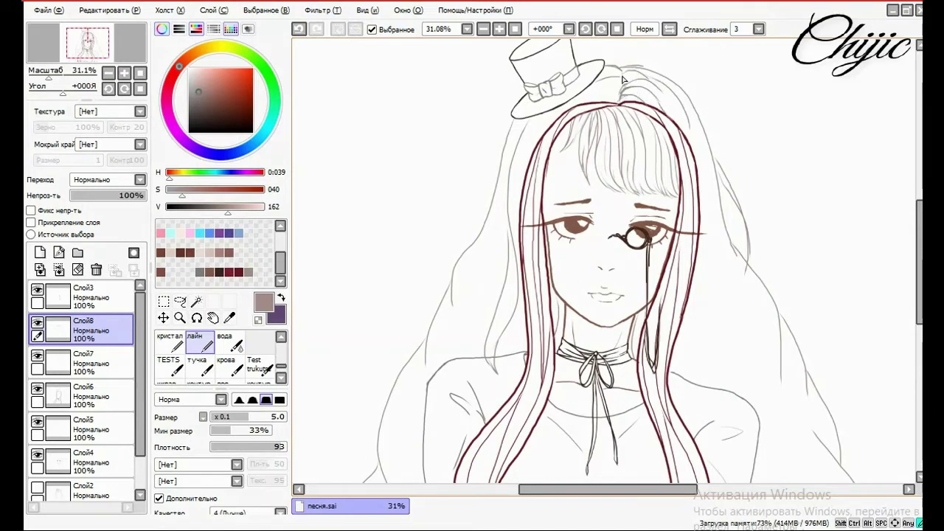
key(ctrl+z)
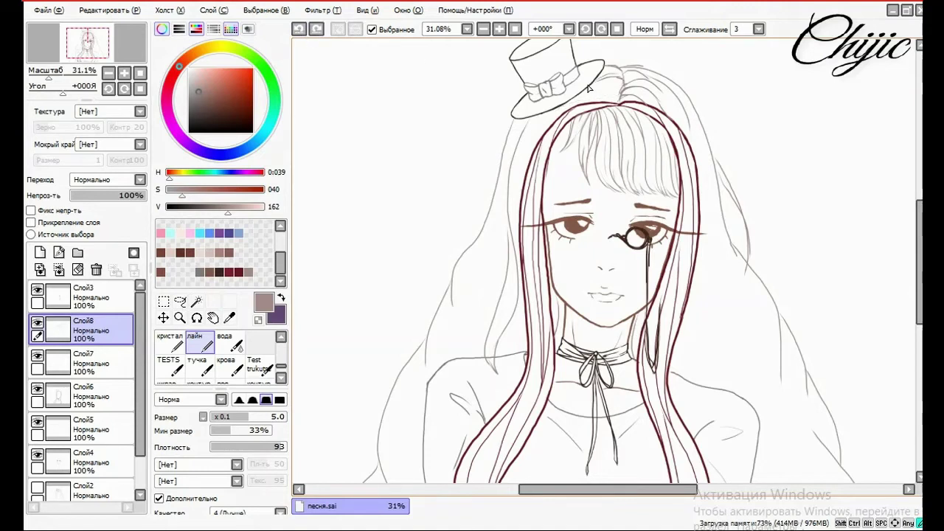
drag(561, 112, 541, 154)
drag(621, 99, 586, 102)
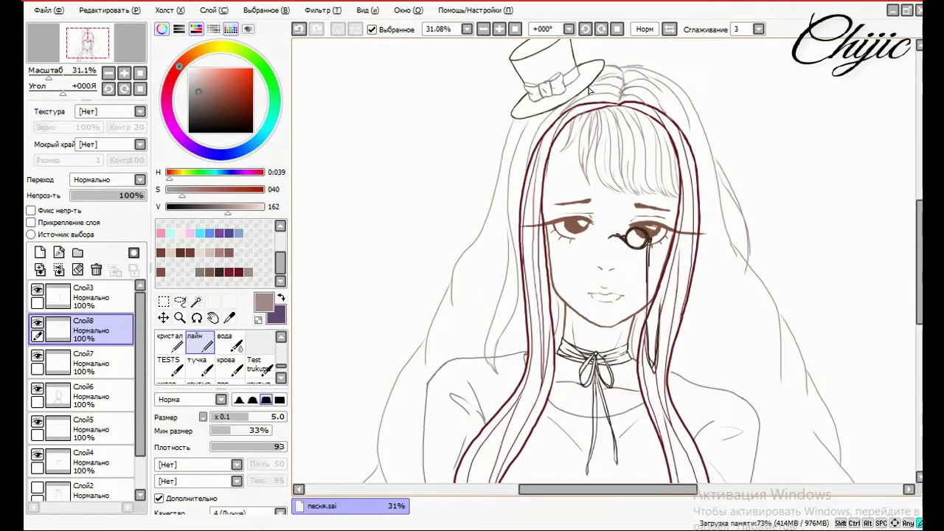
Ink long strands in the back hair on both sides down to the shoulders, continuing along the lower contour on the monocle side
mouse_move(507, 186)
mouse_down()
mouse_move(453, 291)
mouse_move(456, 332)
mouse_move(471, 349)
mouse_up()
mouse_move(510, 175)
mouse_down()
mouse_move(470, 270)
mouse_move(478, 364)
mouse_up()
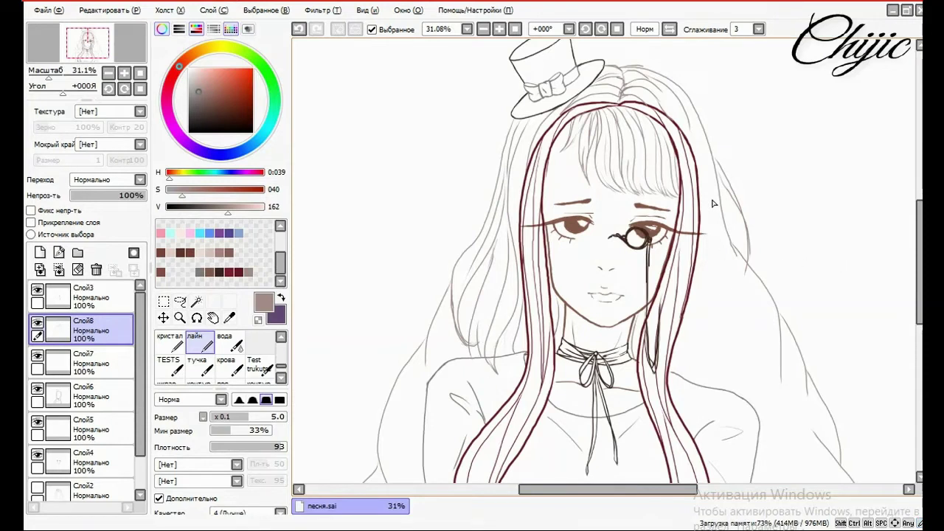
drag(730, 249, 710, 344)
drag(727, 140, 709, 351)
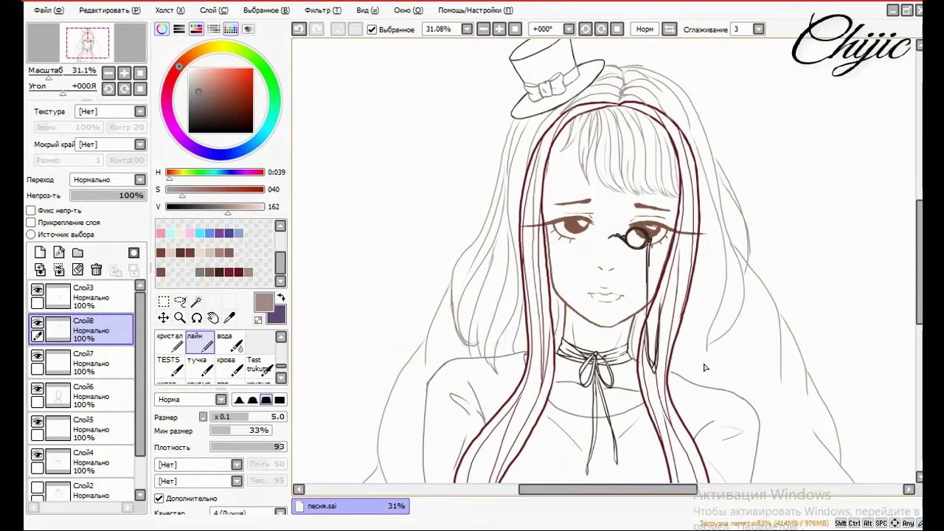
mouse_move(745, 289)
mouse_down()
mouse_move(796, 409)
mouse_move(807, 386)
mouse_move(817, 439)
mouse_up()
drag(796, 404, 829, 478)
Ink wavy lower strands opposite the monocle down to the canvas edge, plus a strand behind the dark red lock on the monocle side
scroll(793, 317, down, 3)
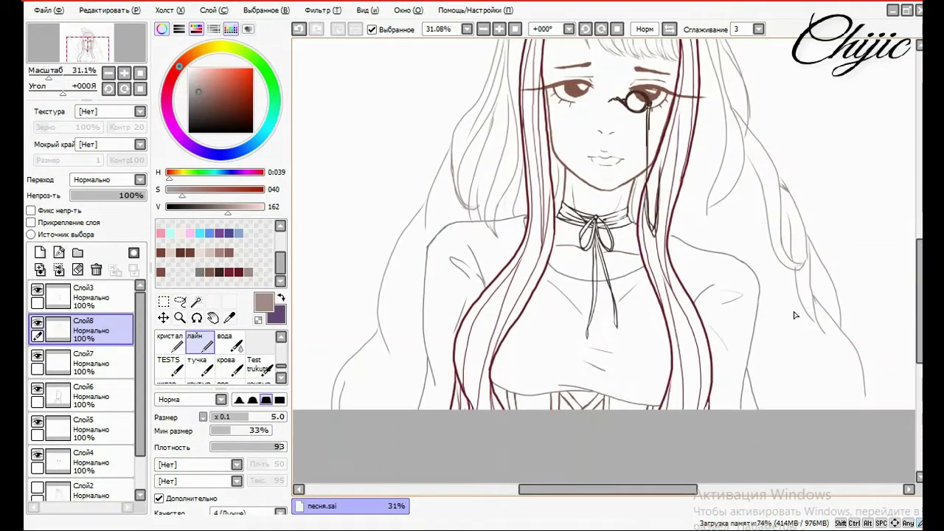
drag(454, 172, 440, 224)
drag(419, 280, 380, 402)
mouse_move(420, 303)
mouse_down()
mouse_move(398, 398)
mouse_move(355, 381)
mouse_up()
drag(385, 335, 368, 408)
drag(419, 222, 403, 331)
drag(412, 249, 401, 329)
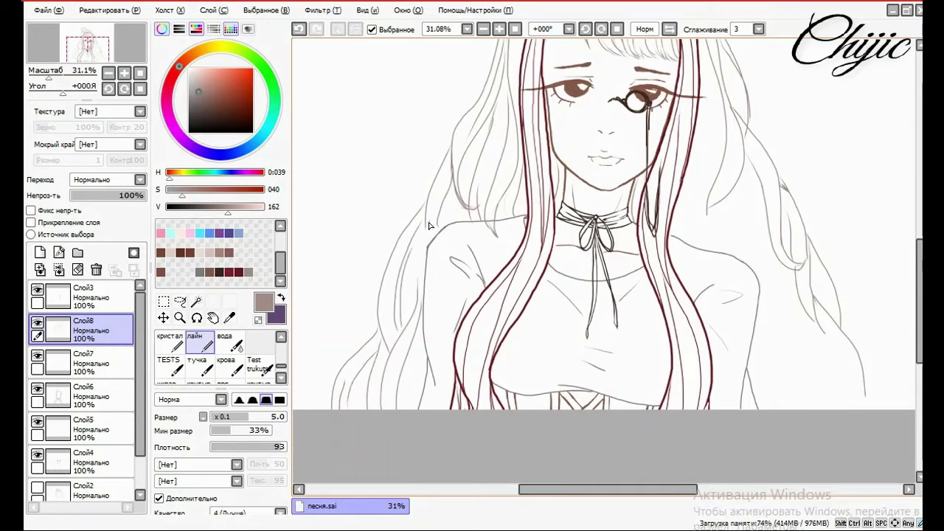
drag(426, 249, 419, 292)
drag(701, 123, 703, 251)
Try inking long strands over the shoulder and upper arm on the monocle side, and undo them
drag(741, 190, 758, 289)
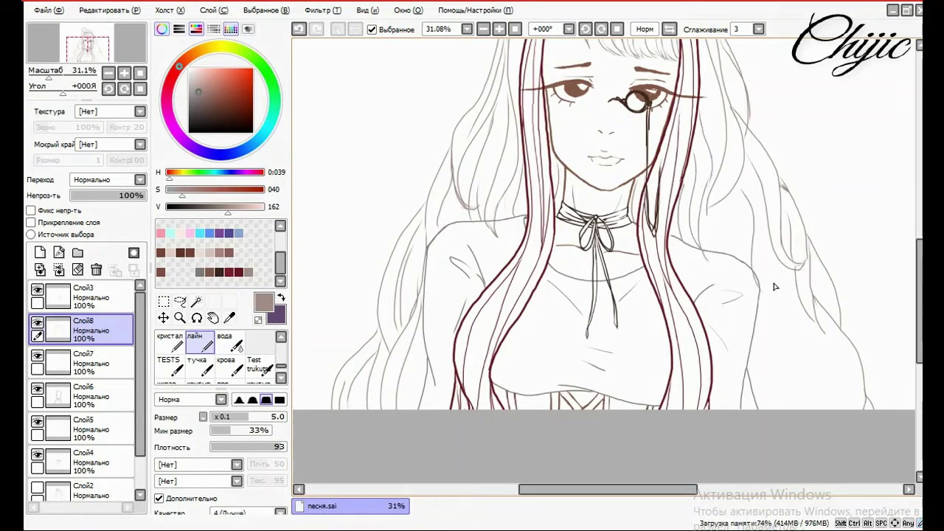
click(299, 30)
drag(742, 158, 775, 312)
drag(731, 191, 738, 263)
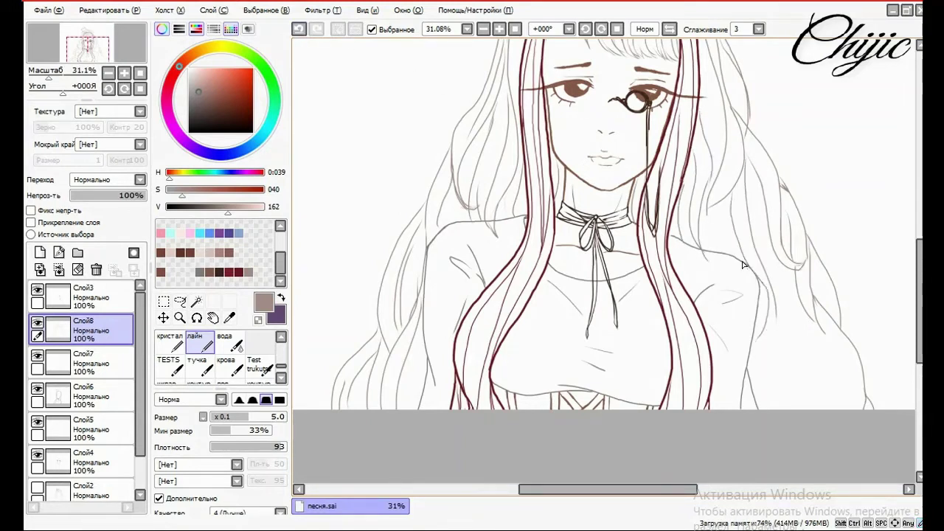
key(ctrl+z)
key(ctrl+z)
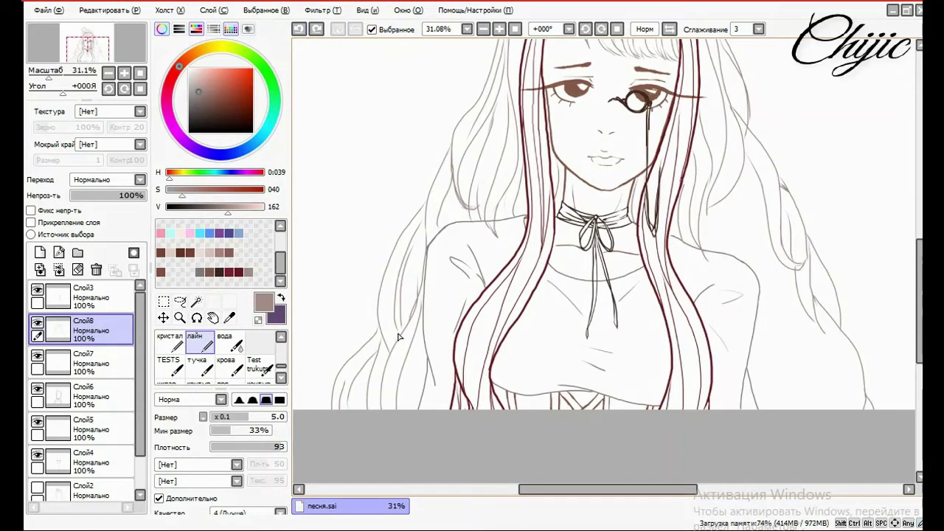
Ink the outer curve of the back hair opposite the monocle and long wavy strands down to the canvas edge on the monocle side
mouse_move(379, 310)
mouse_down()
mouse_move(382, 281)
mouse_move(428, 212)
mouse_up()
drag(782, 280, 803, 420)
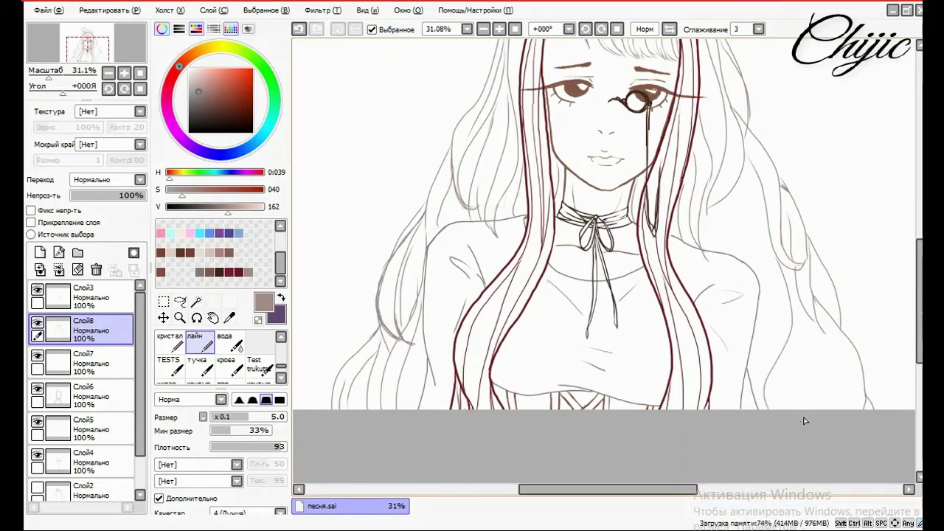
drag(793, 299, 806, 437)
mouse_move(742, 180)
mouse_down()
mouse_move(739, 255)
mouse_move(756, 381)
mouse_up()
drag(812, 347, 821, 410)
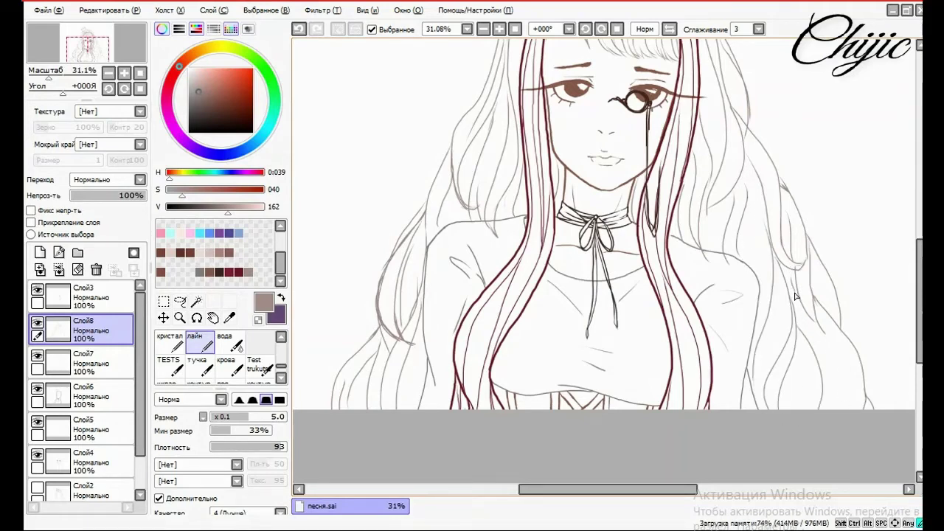
scroll(800, 291, down, 2)
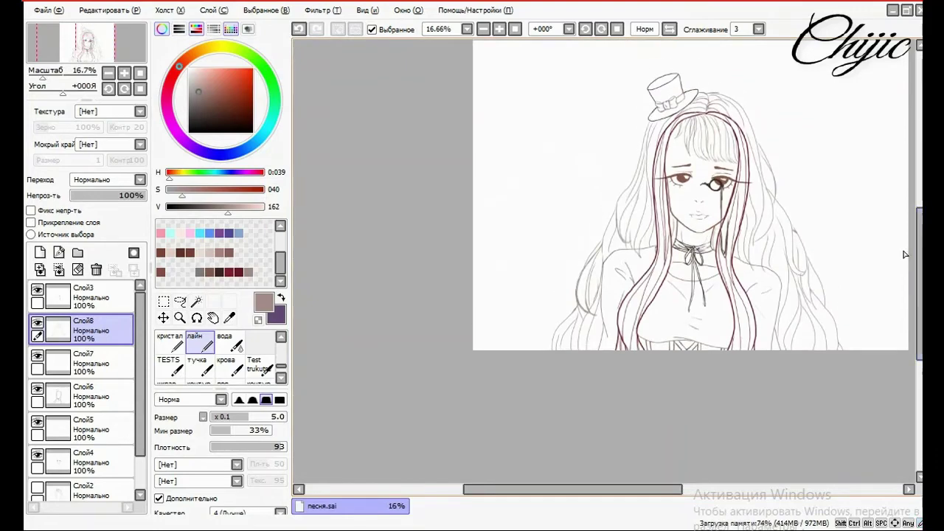
scroll(810, 209, up, 1)
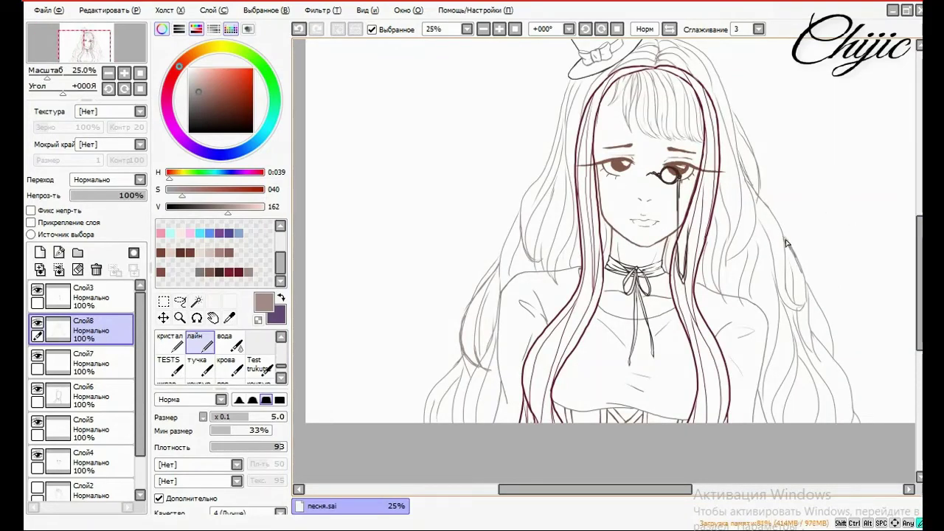
drag(786, 244, 836, 370)
Erase the doubled, overlapping lines along the outer hair contour on the monocle side with the Rub Hard eraser
scroll(773, 427, down, 1)
scroll(722, 261, up, 2)
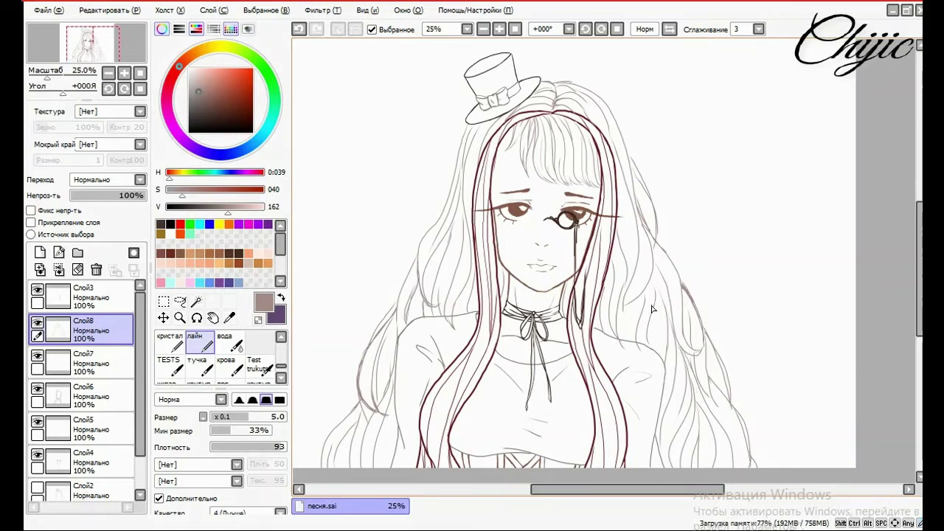
key(e)
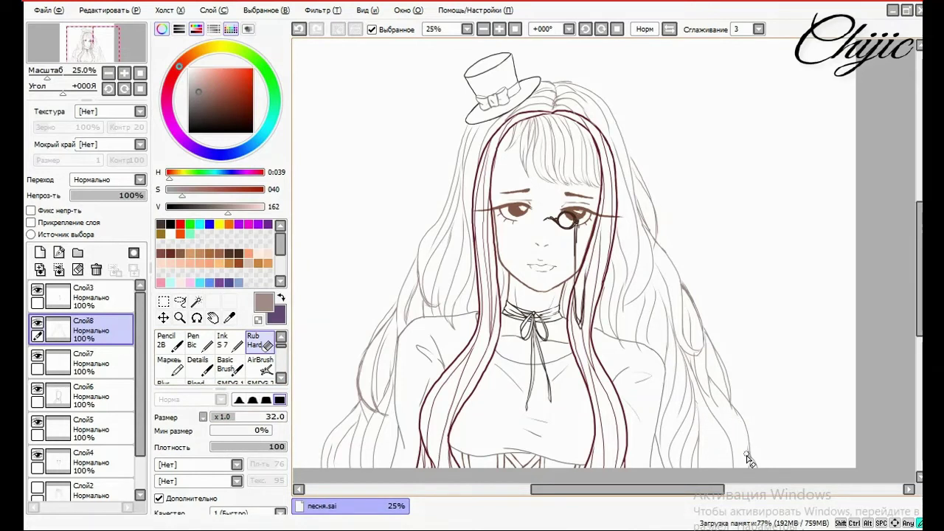
scroll(281, 359, down, 2)
click(200, 353)
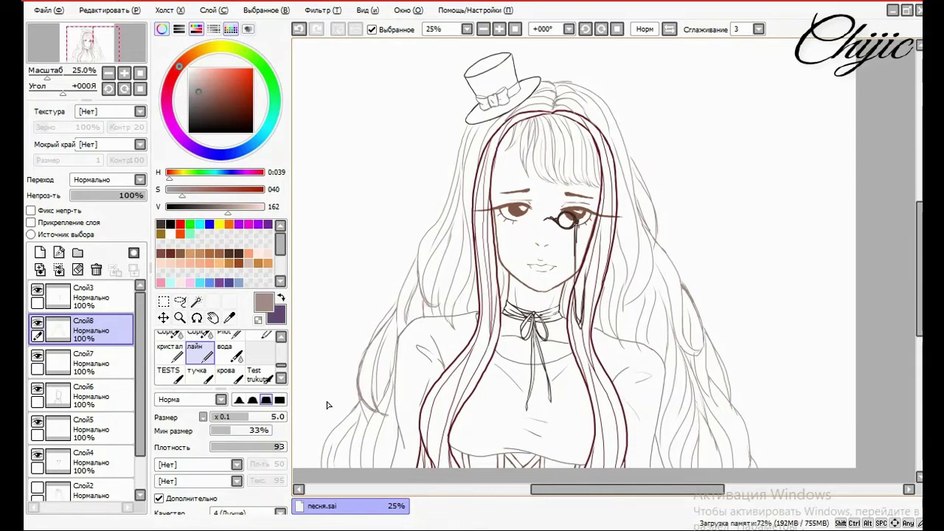
key(e)
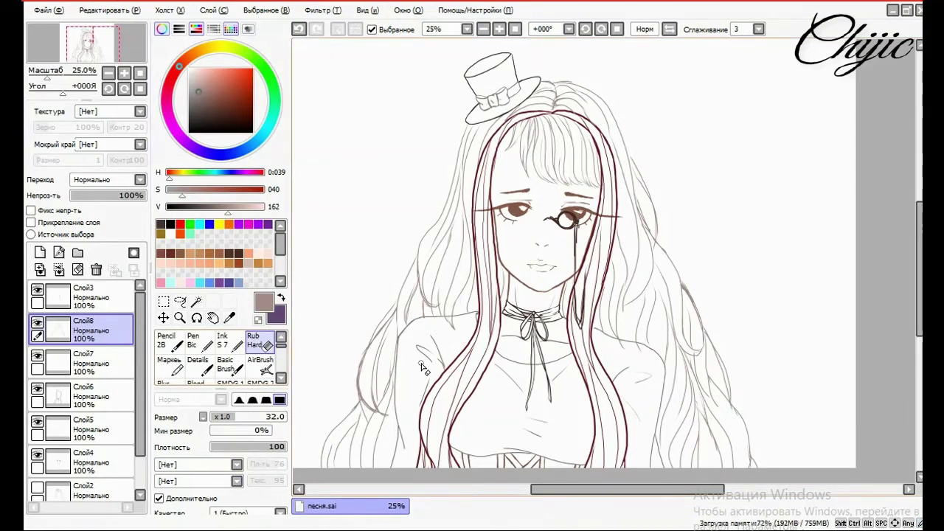
scroll(582, 171, up, 2)
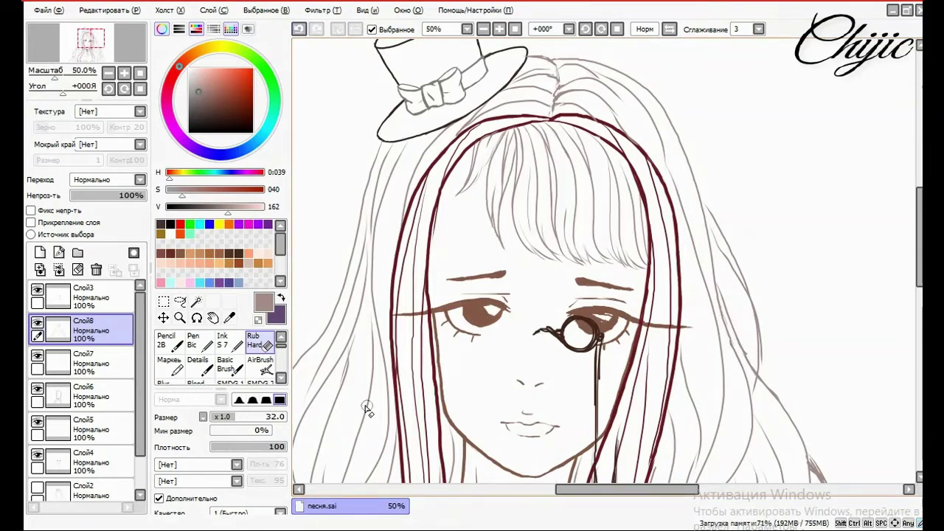
scroll(904, 215, down, 5)
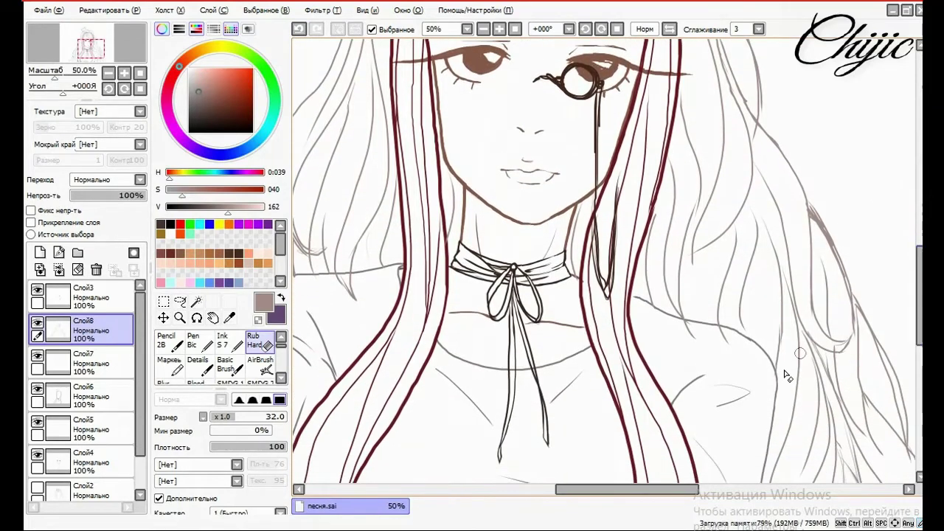
drag(668, 493, 709, 493)
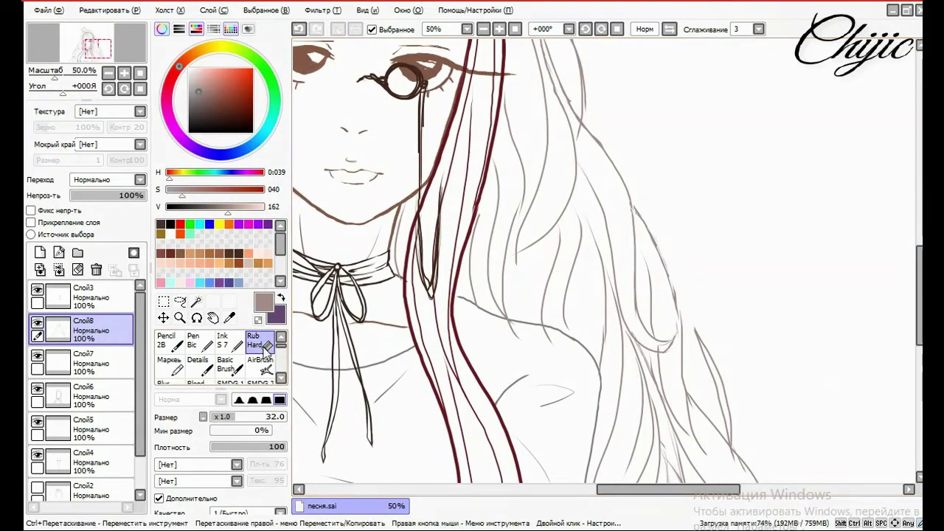
Try inking the missing contour segment and thickening the outer curl on the monocle side with the лайн brush, and undo both
scroll(284, 365, down, 3)
click(195, 341)
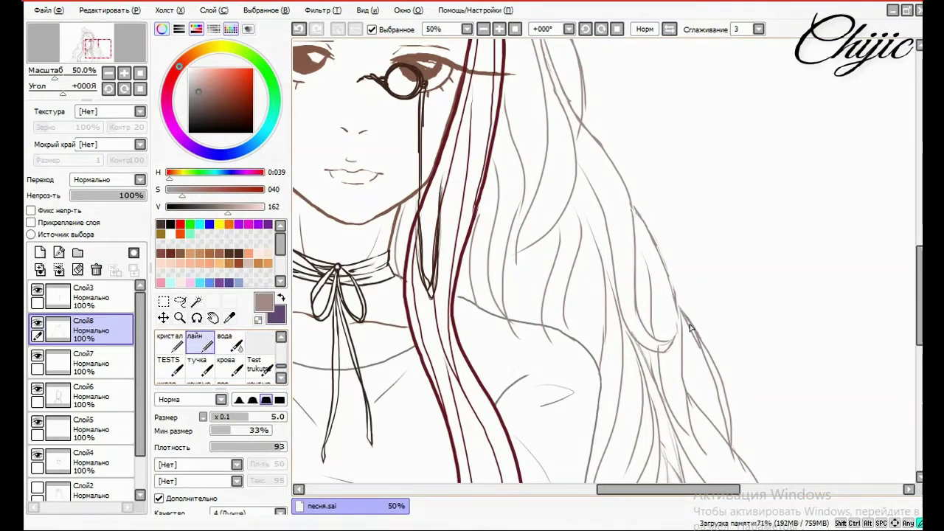
click(299, 29)
scroll(282, 344, up, 2)
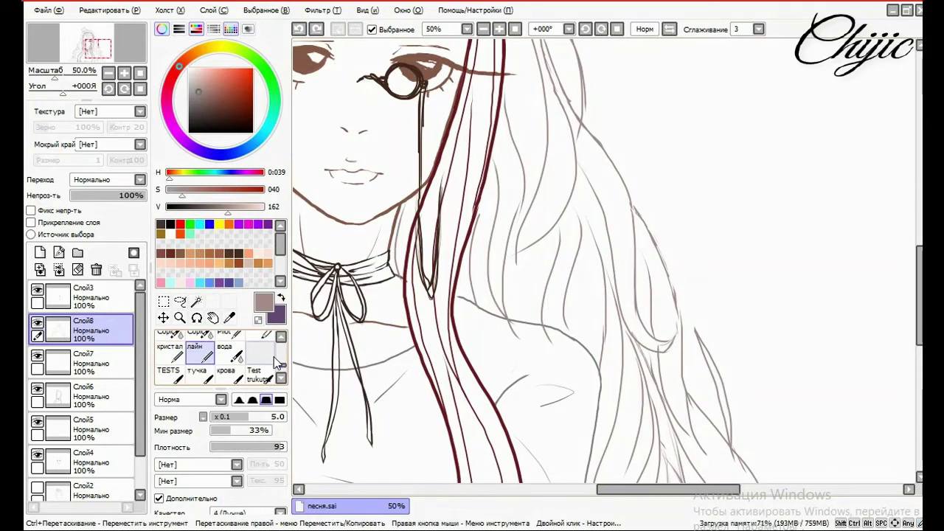
drag(636, 208, 653, 239)
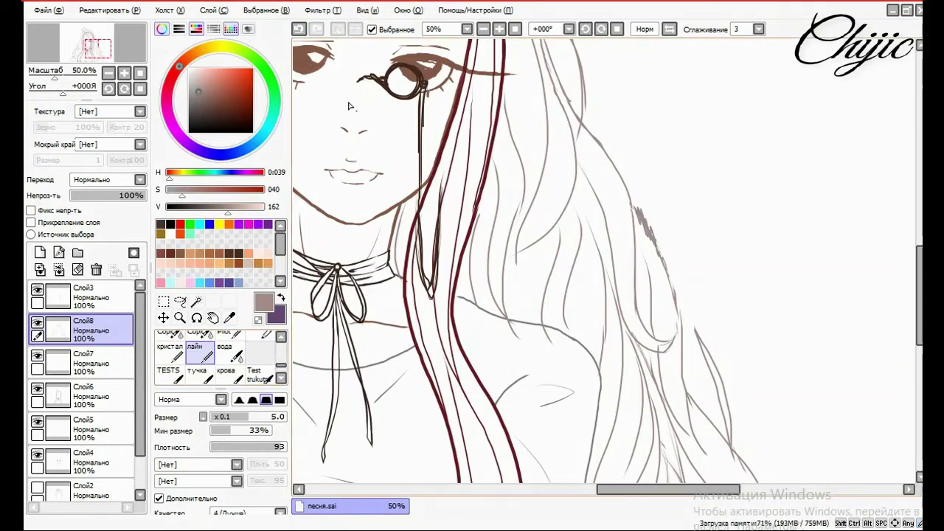
key(ctrl+z)
Erase the uneven outer edge of the large curl below the shoulder-level hair on the monocle side
scroll(281, 368, down, 3)
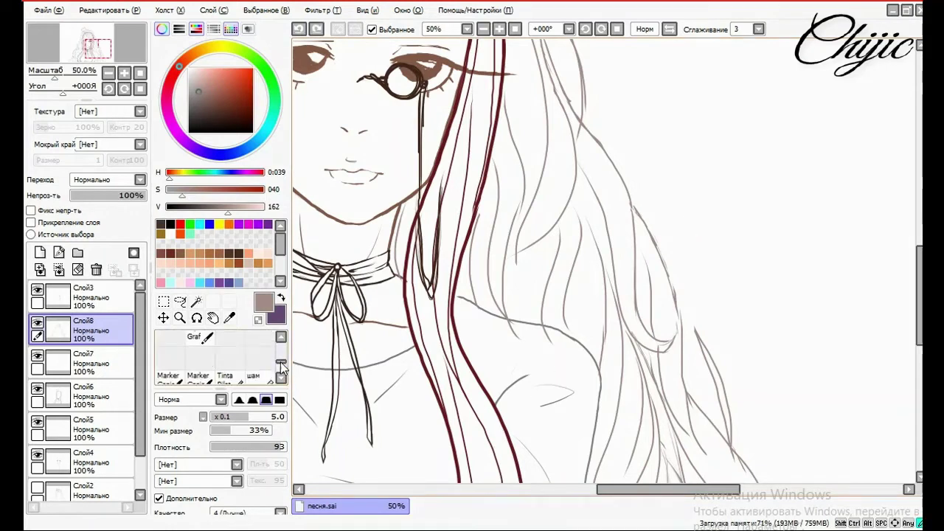
scroll(281, 362, up, 3)
click(259, 339)
drag(659, 253, 677, 334)
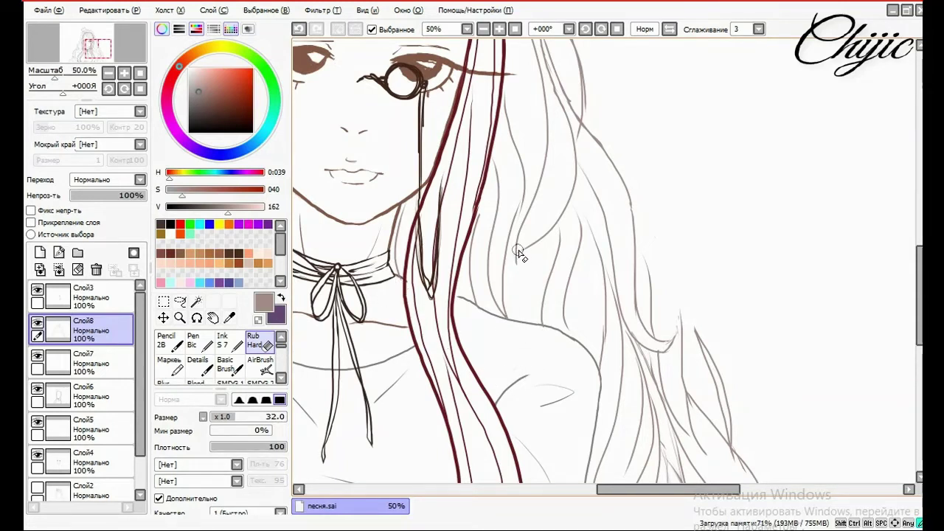
Re-ink the curl's outer edge as one smooth line joining the lower lock, using the лайн brush
scroll(284, 357, down, 5)
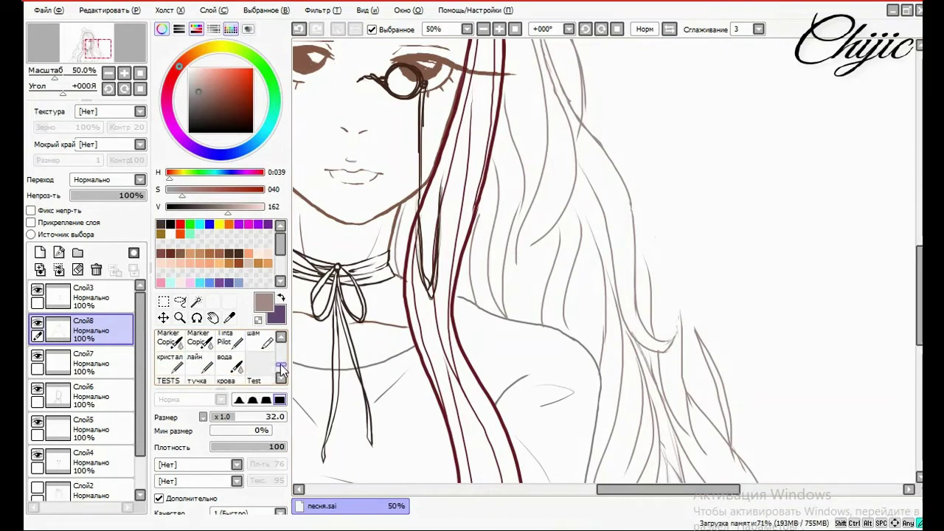
click(195, 362)
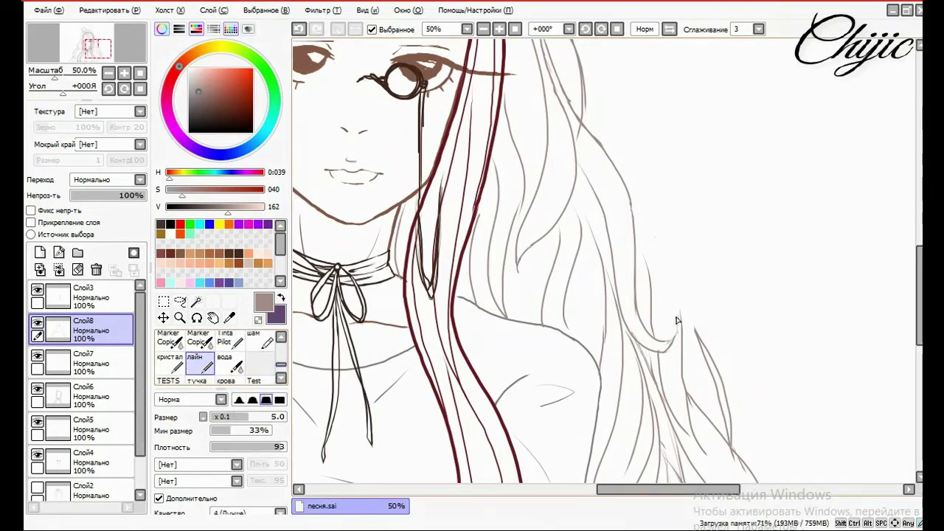
mouse_move(630, 208)
mouse_down()
mouse_move(660, 257)
mouse_move(677, 362)
mouse_move(683, 320)
mouse_move(700, 349)
mouse_move(679, 309)
mouse_move(698, 336)
mouse_up()
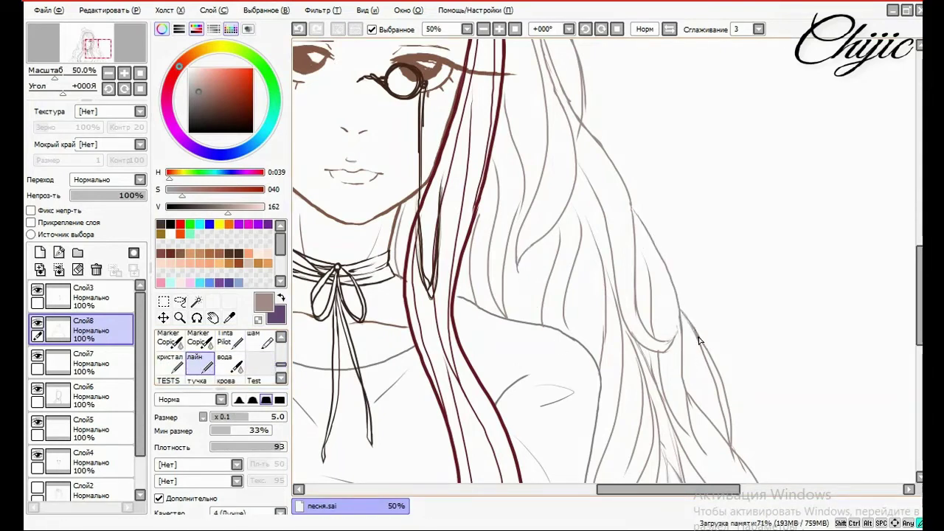
scroll(693, 348, down, 4)
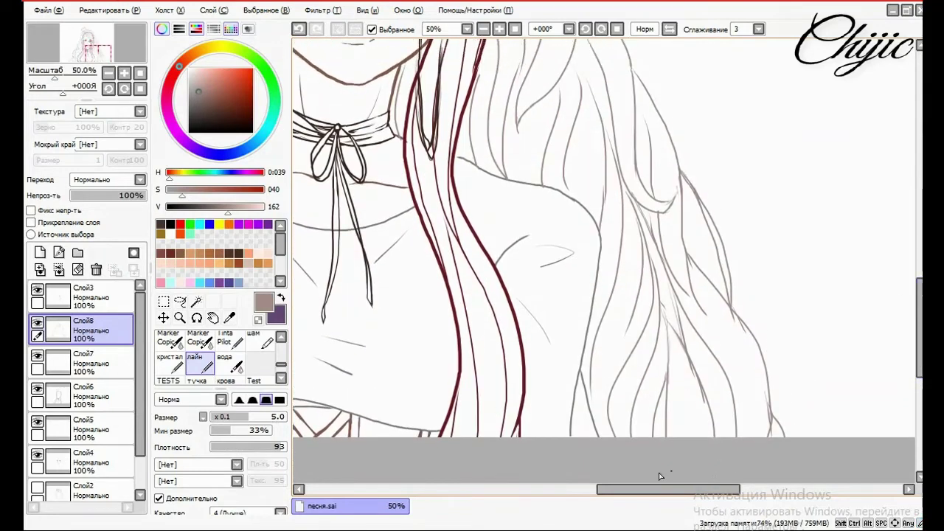
Erase the overshooting lines around the curl tip on the monocle side
key(e)
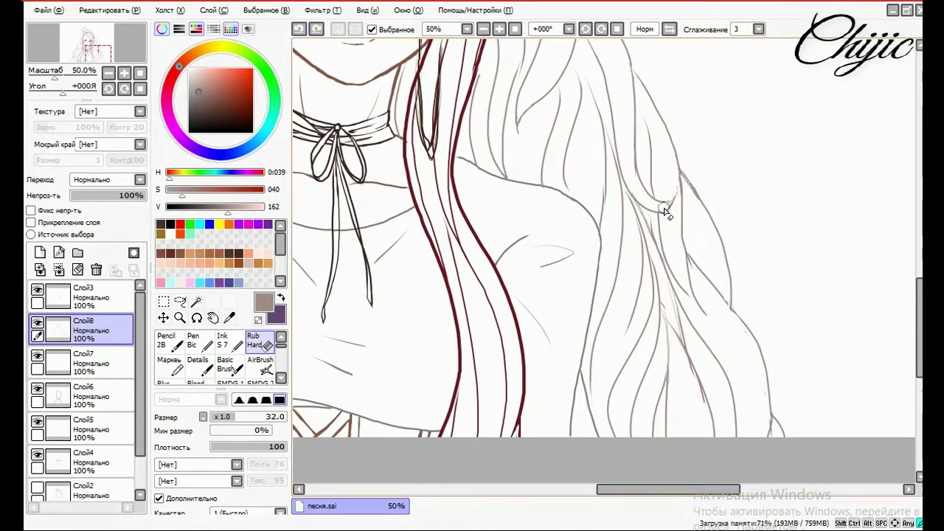
drag(664, 213, 675, 190)
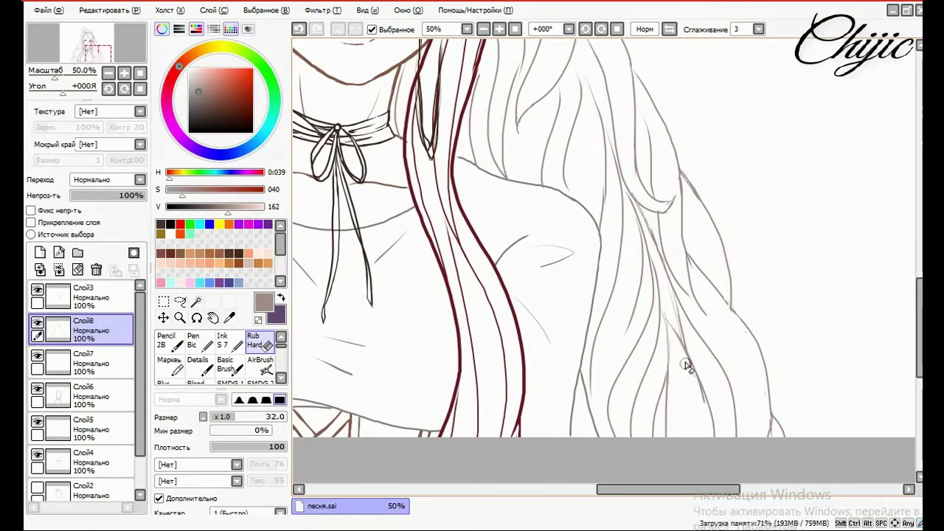
Erase the doubled line where the outer locks meet and the strand end just above the upper arm on the monocle side
scroll(741, 426, down, 3)
scroll(579, 313, up, 1)
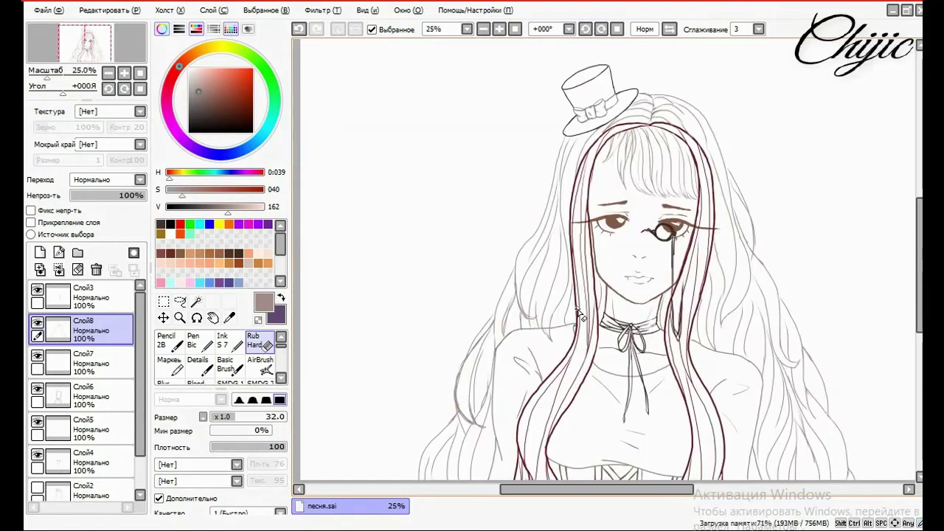
scroll(756, 254, up, 3)
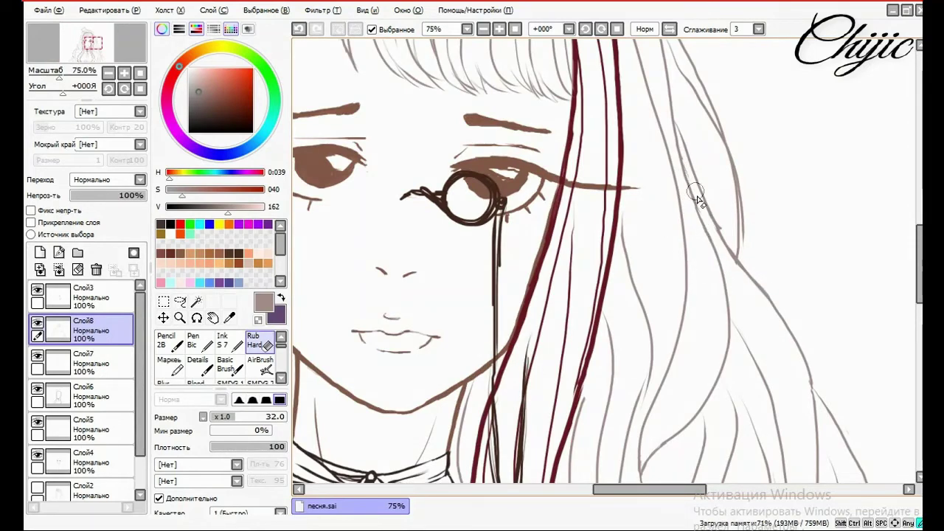
scroll(670, 275, down, 3)
scroll(669, 276, down, 1)
scroll(802, 332, up, 2)
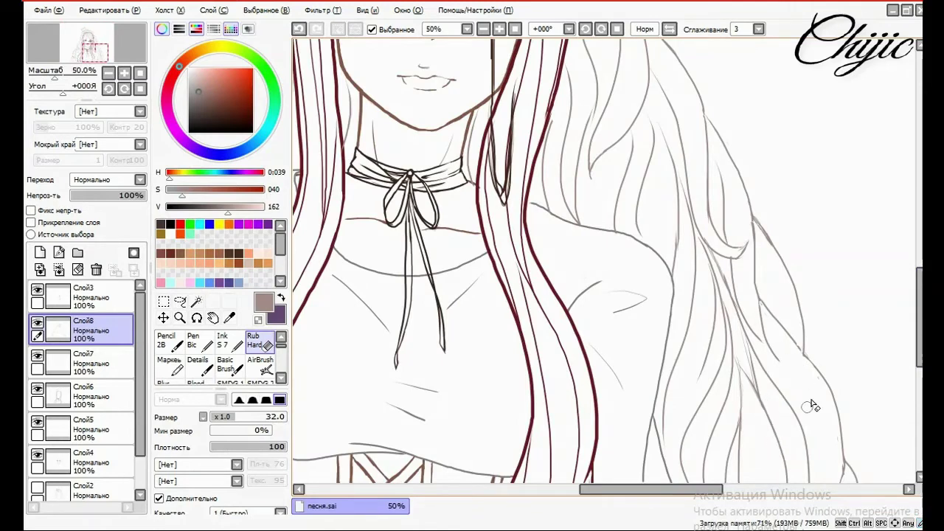
scroll(840, 359, down, 3)
scroll(829, 359, down, 2)
scroll(848, 295, up, 4)
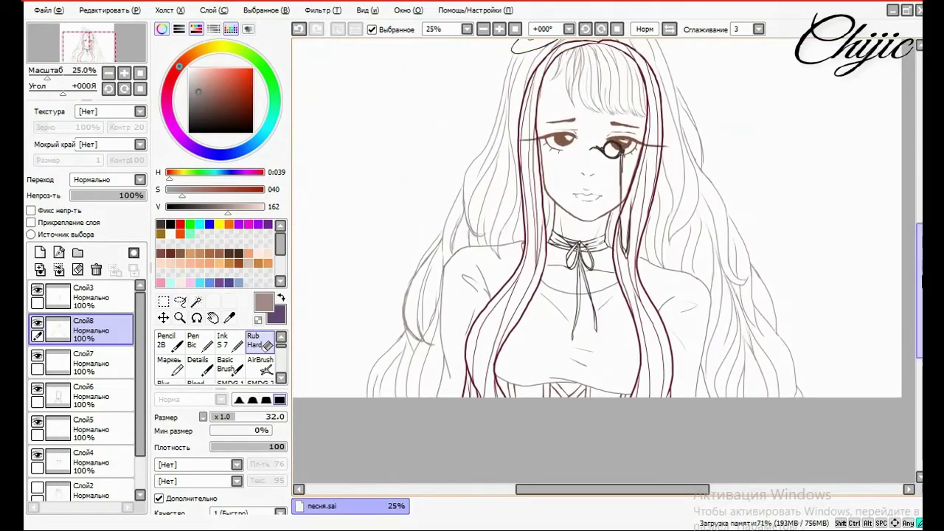
key(ctrl+z)
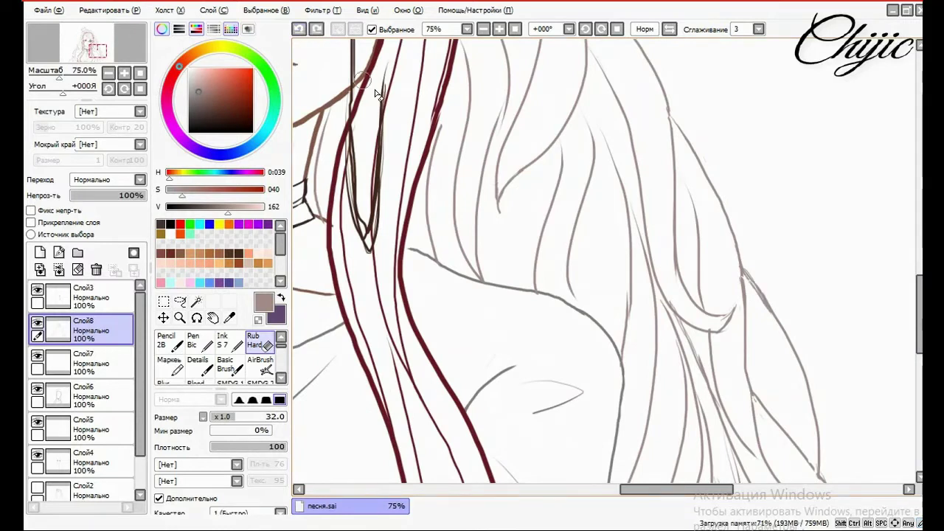
drag(742, 274, 747, 284)
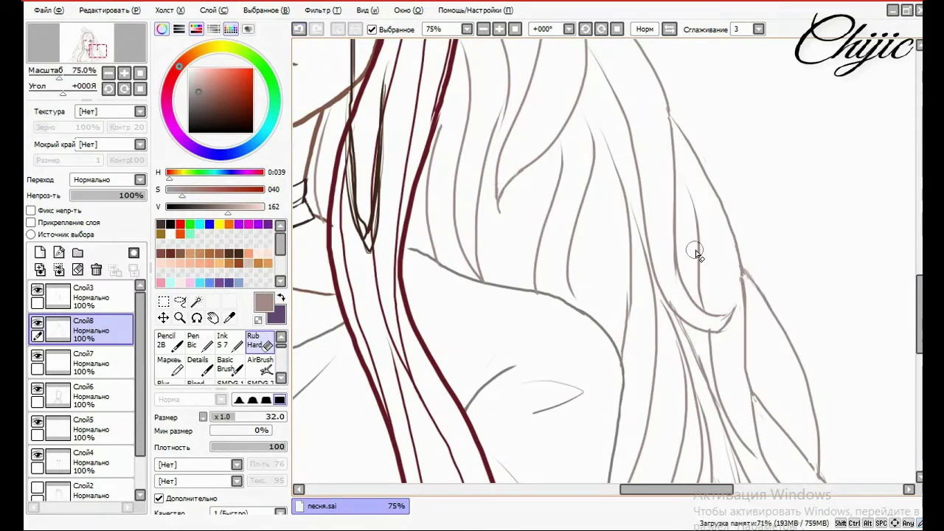
drag(628, 306, 627, 329)
Re-ink the strand end with the лайн brush so that it joins the upper arm line on the monocle side
scroll(284, 356, down, 3)
click(194, 374)
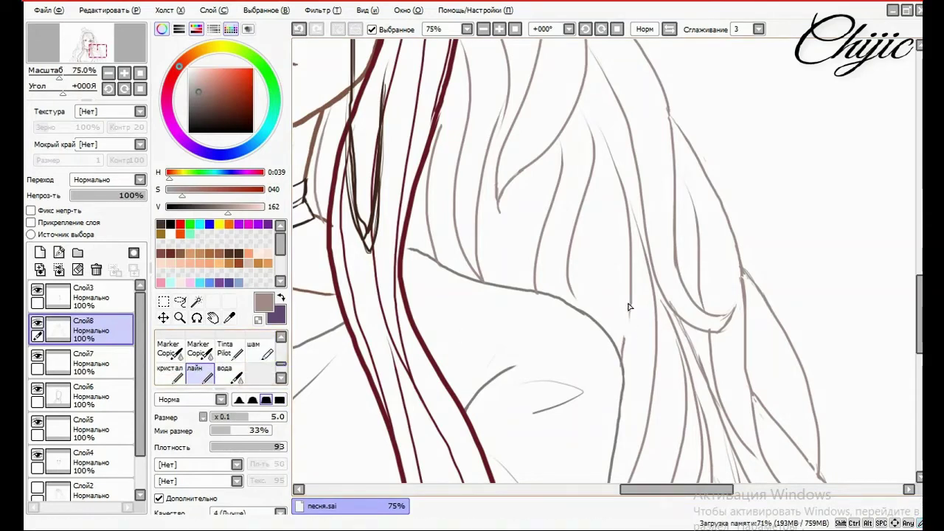
key(ctrl+z)
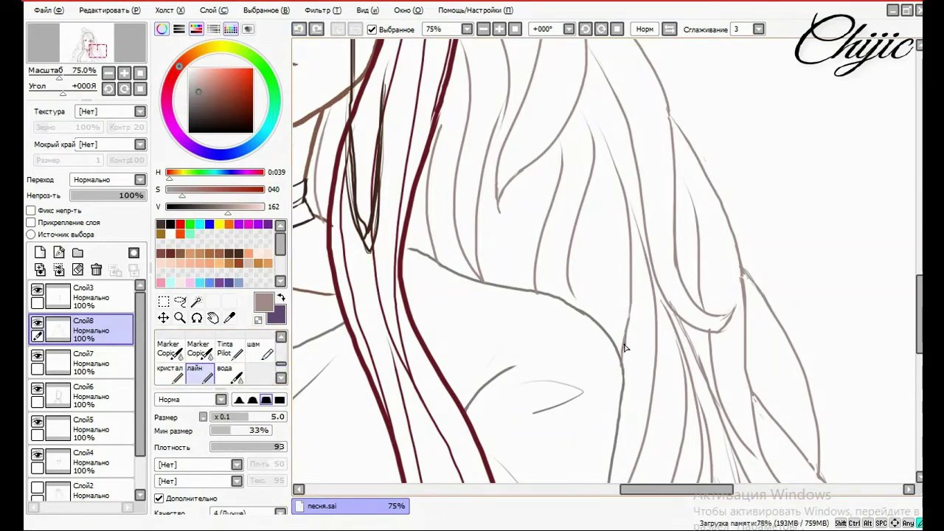
Erase the doubled strand lines just above the shoulder opposite the monocle on layer Слой8, using the hard eraser
scroll(625, 347, down, 4)
drag(626, 492, 567, 491)
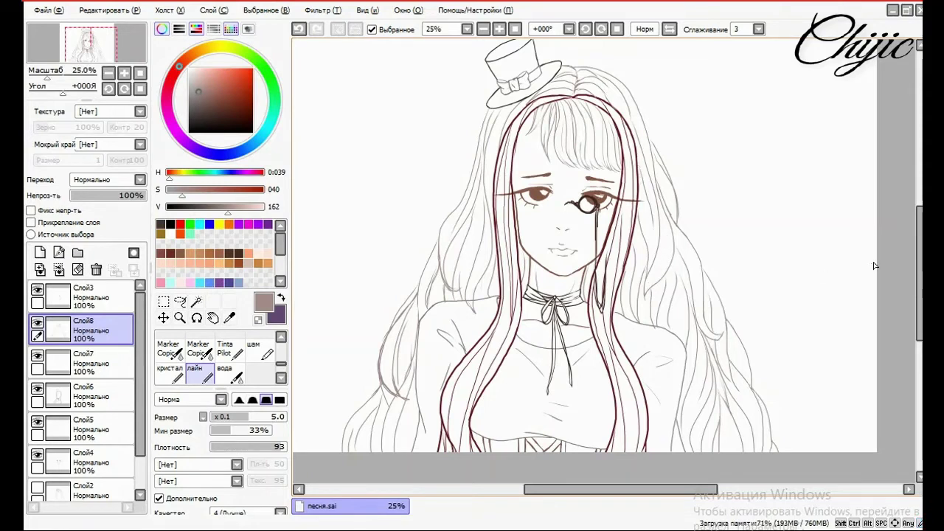
scroll(573, 364, down, 1)
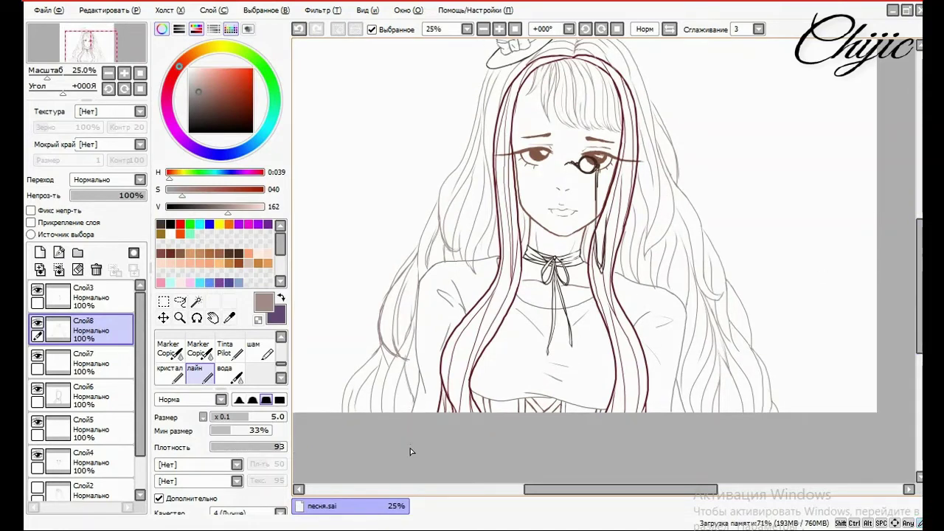
drag(600, 490, 565, 490)
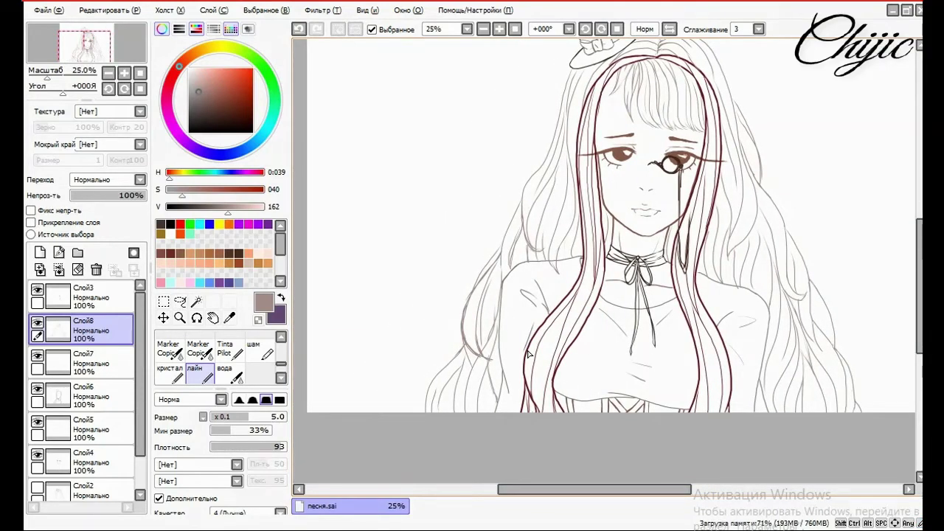
scroll(487, 357, up, 1)
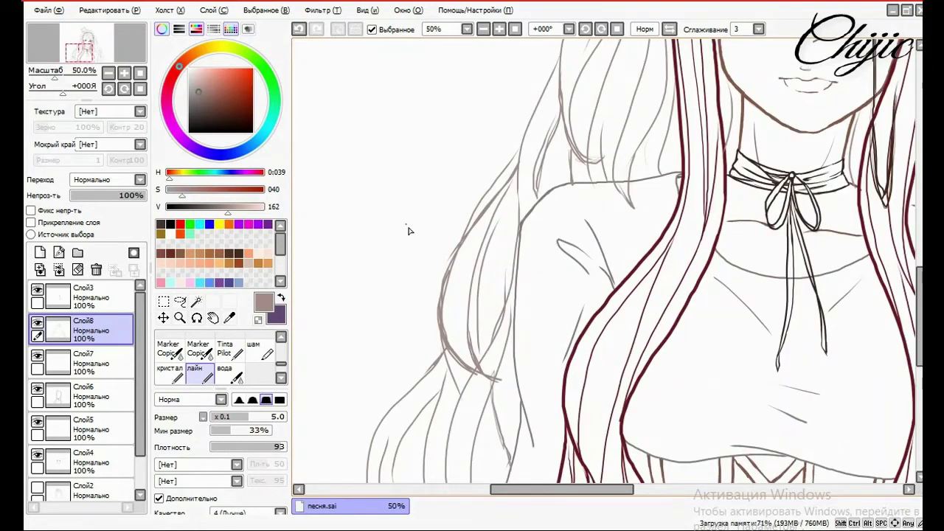
scroll(221, 360, up, 3)
click(260, 341)
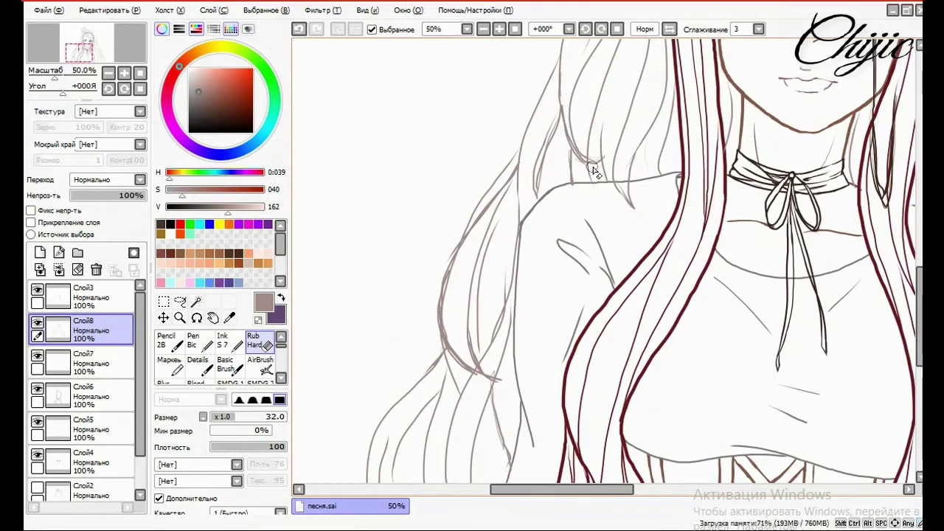
click(96, 394)
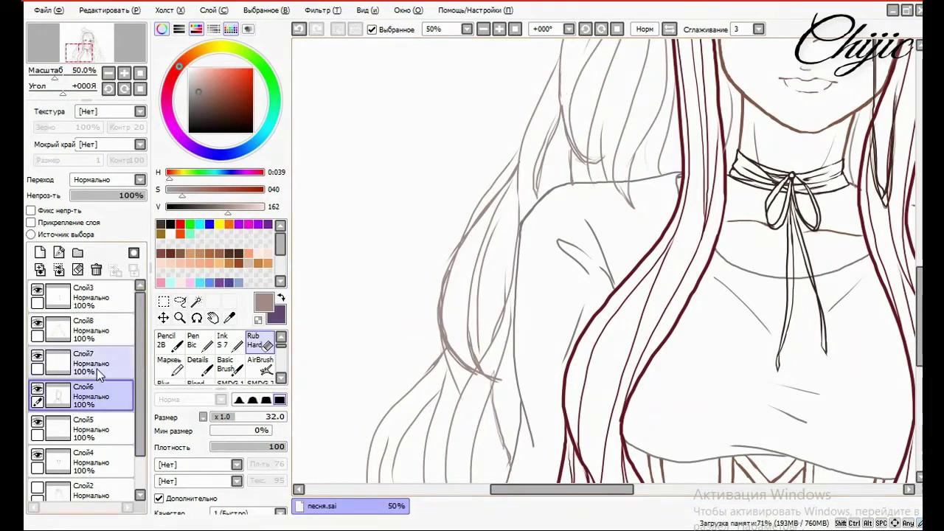
click(88, 428)
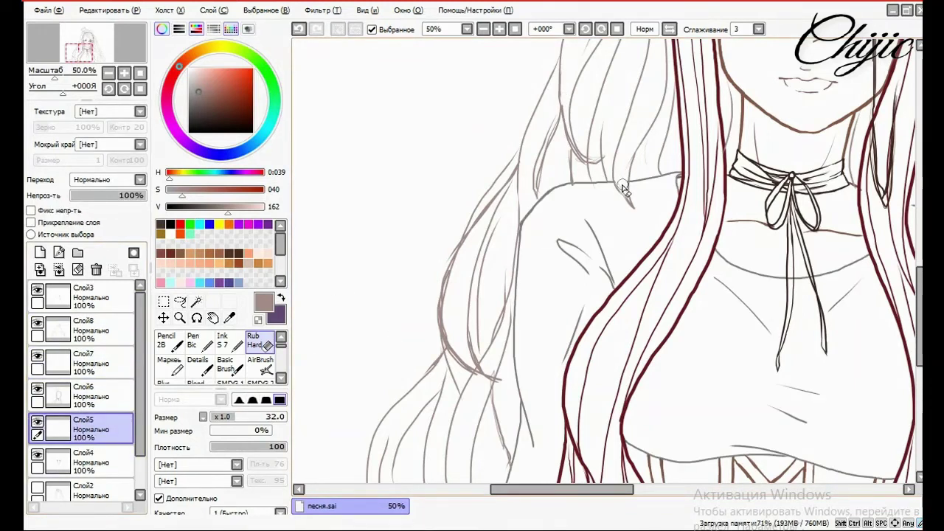
drag(630, 489, 656, 499)
click(129, 327)
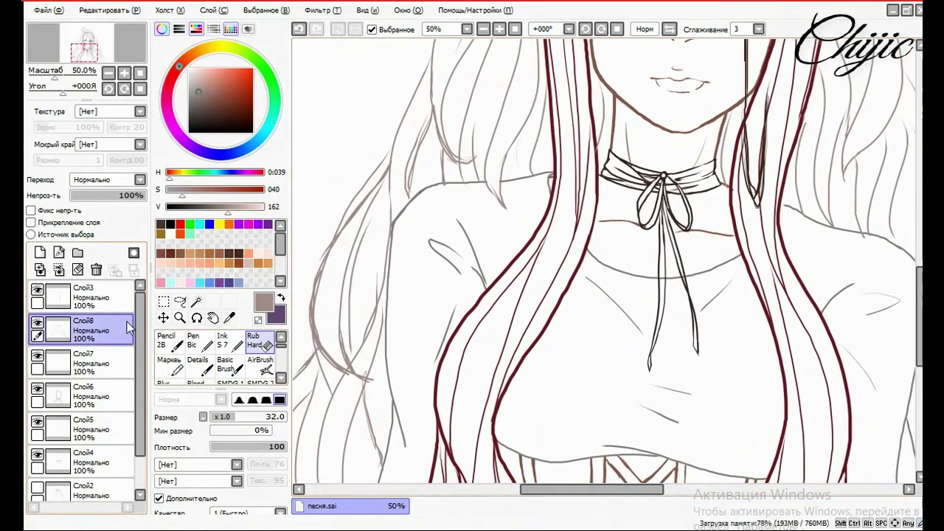
drag(919, 325, 915, 250)
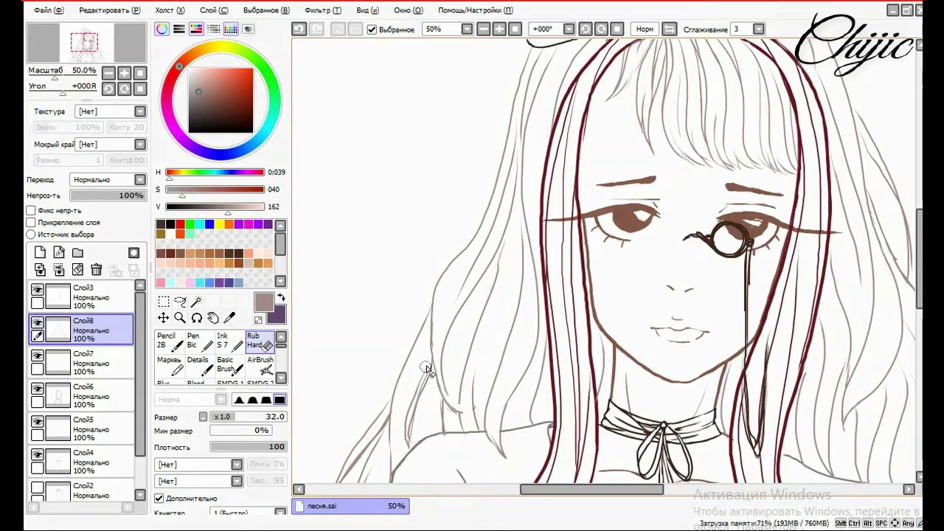
drag(426, 372, 410, 439)
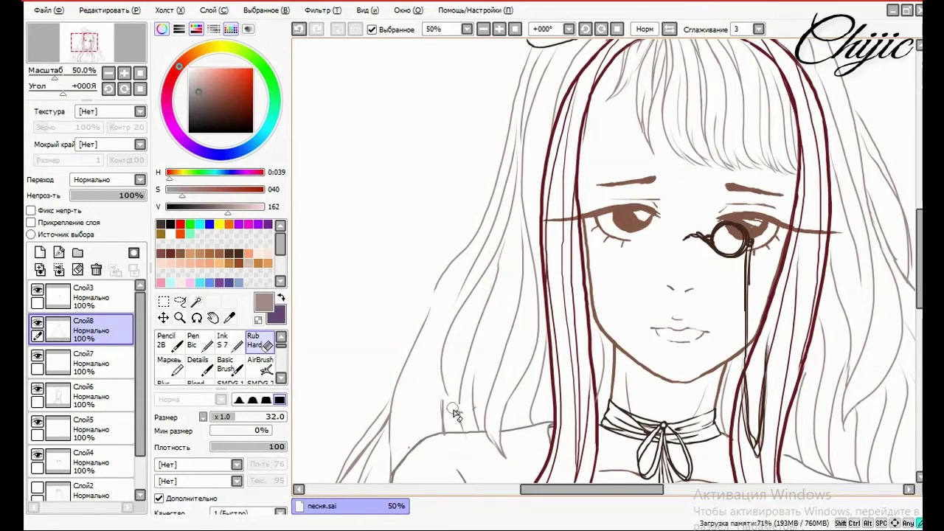
Re-ink the thin strand ends running down to the shoulder opposite the monocle with the лайн brush and clean up their overshoot
scroll(205, 362, down, 3)
click(203, 362)
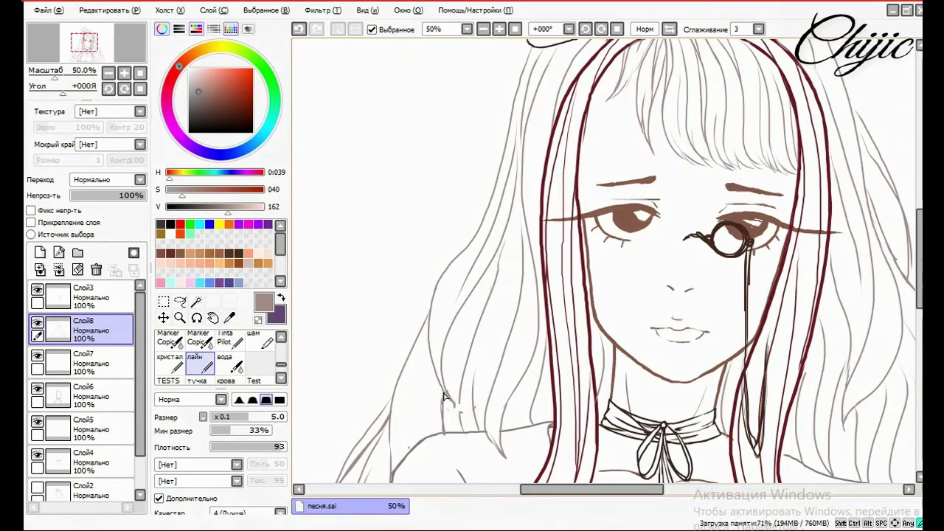
drag(428, 373, 409, 461)
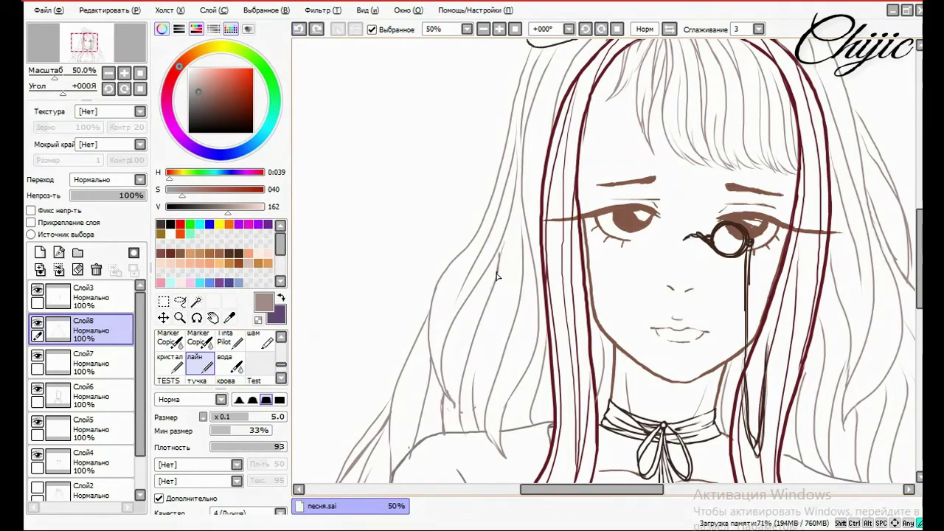
scroll(284, 369, up, 3)
click(258, 341)
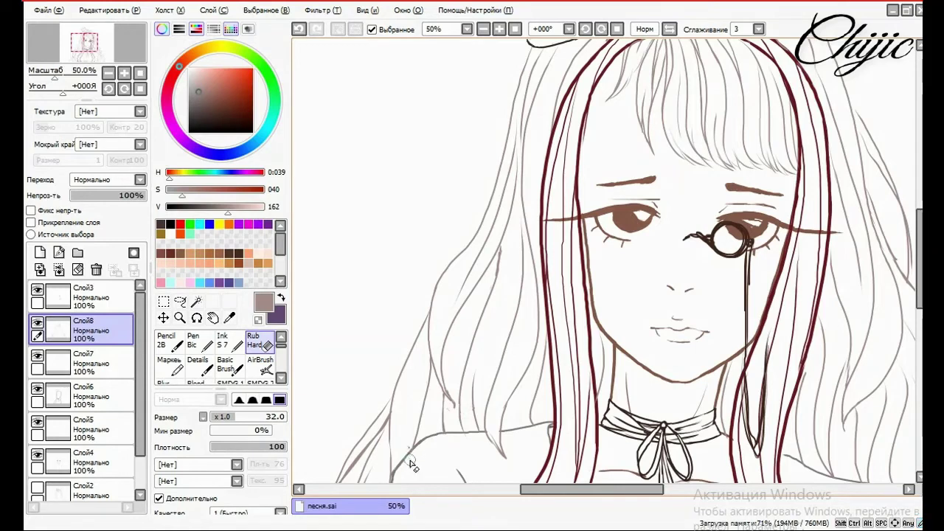
Erase the rough, thick outer edge of the lock beside the upper arm opposite the monocle, including the crossing lines at its tip
scroll(553, 472, down, 5)
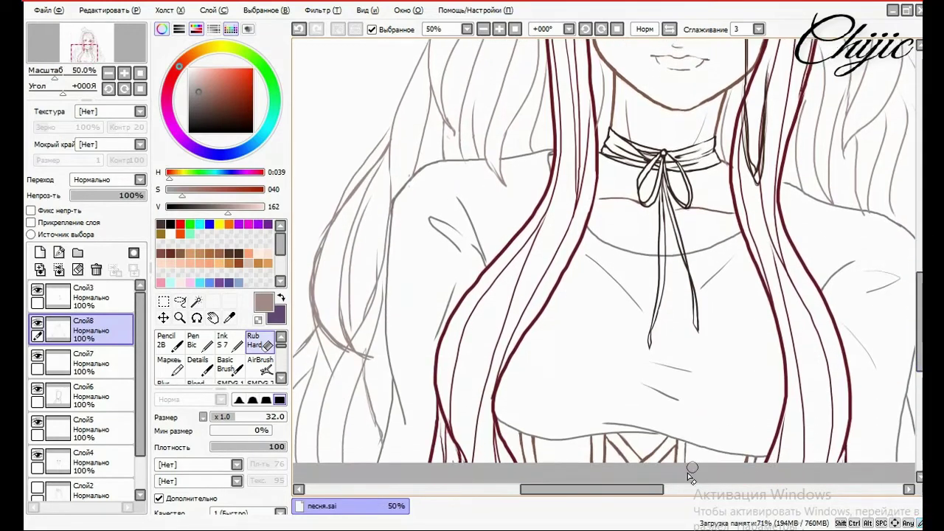
drag(638, 492, 630, 496)
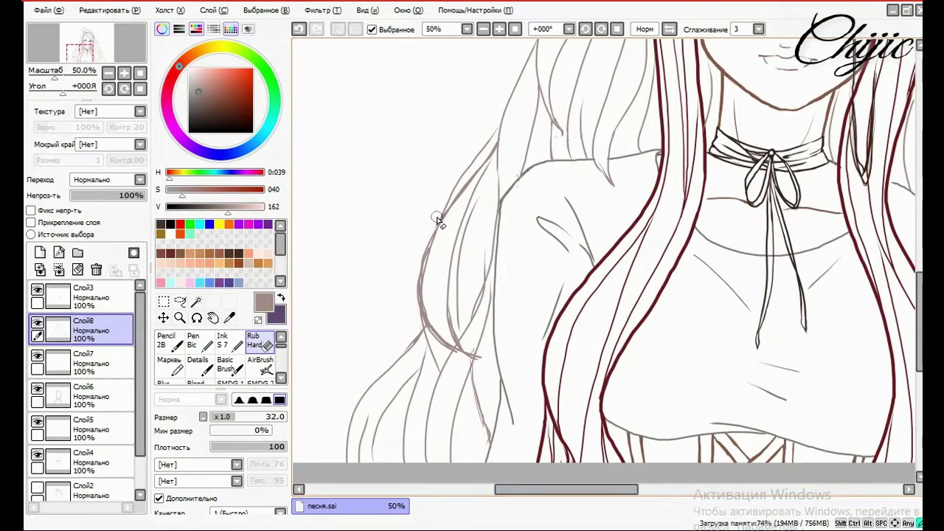
drag(437, 219, 426, 299)
key(ctrl+z)
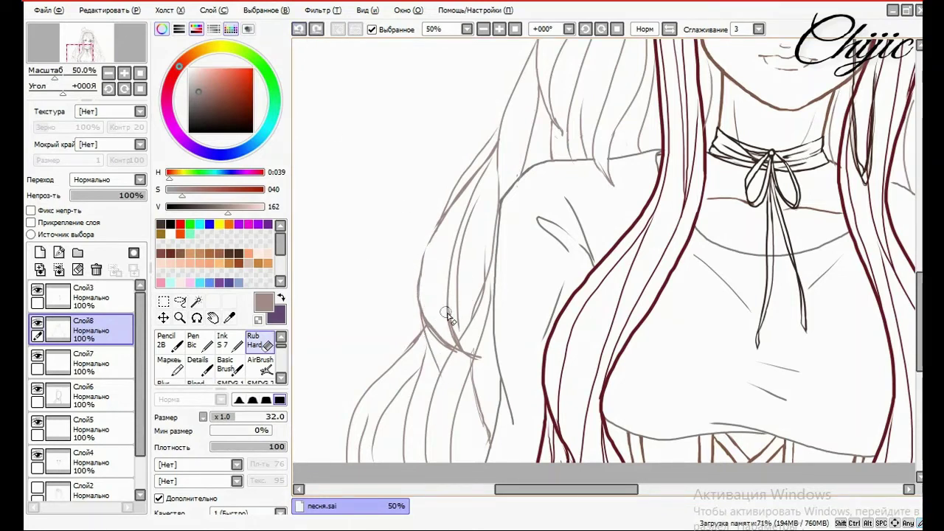
key(ctrl+y)
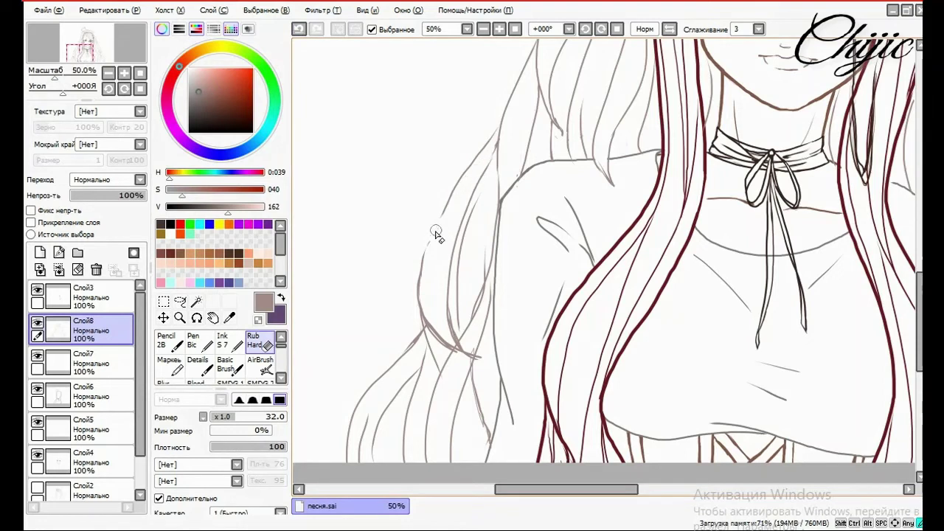
mouse_move(435, 235)
mouse_down()
mouse_move(421, 280)
mouse_move(422, 316)
mouse_up()
drag(458, 357, 474, 350)
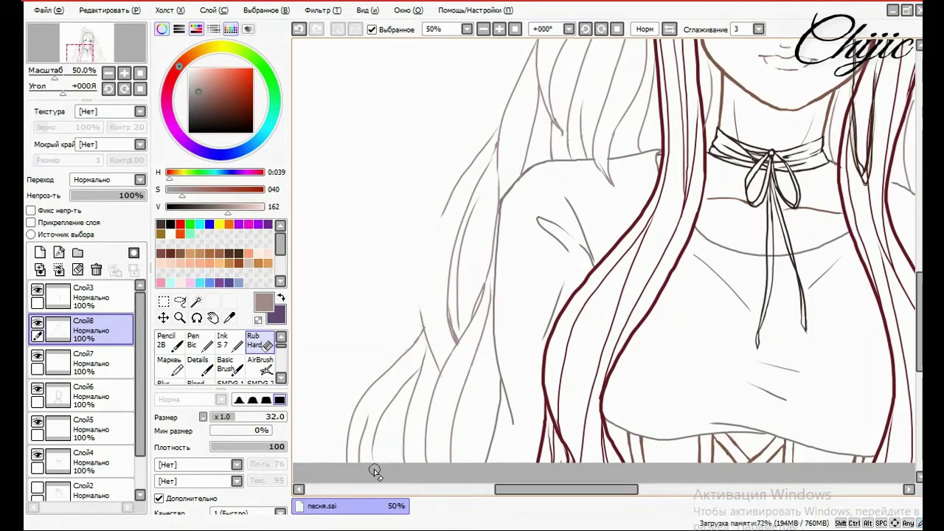
Re-ink the lock's outer edge as one smooth curve and add an inner strand line down to its tip with the лайн brush
scroll(282, 366, down, 3)
click(198, 342)
drag(447, 209, 421, 327)
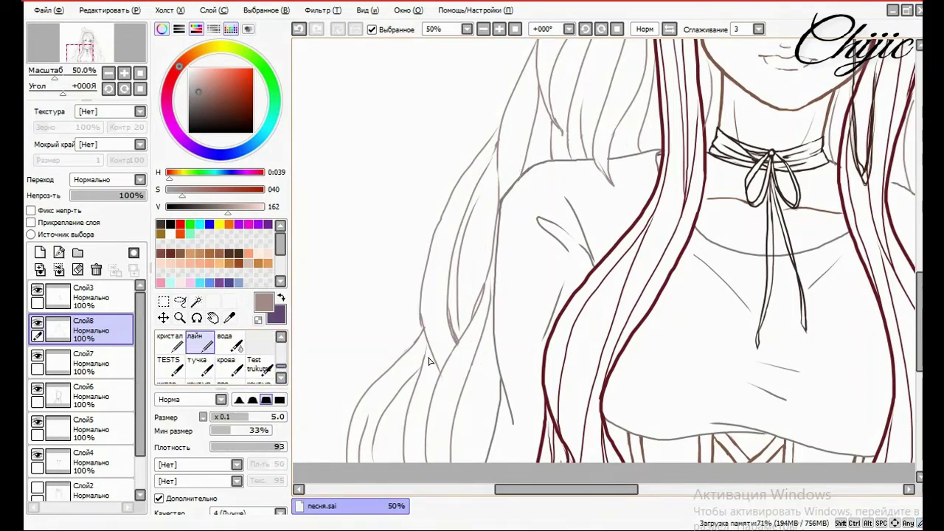
key(ctrl+z)
drag(447, 211, 439, 247)
key(ctrl+z)
drag(441, 214, 422, 324)
mouse_move(444, 220)
mouse_down()
mouse_move(434, 298)
mouse_move(459, 344)
mouse_up()
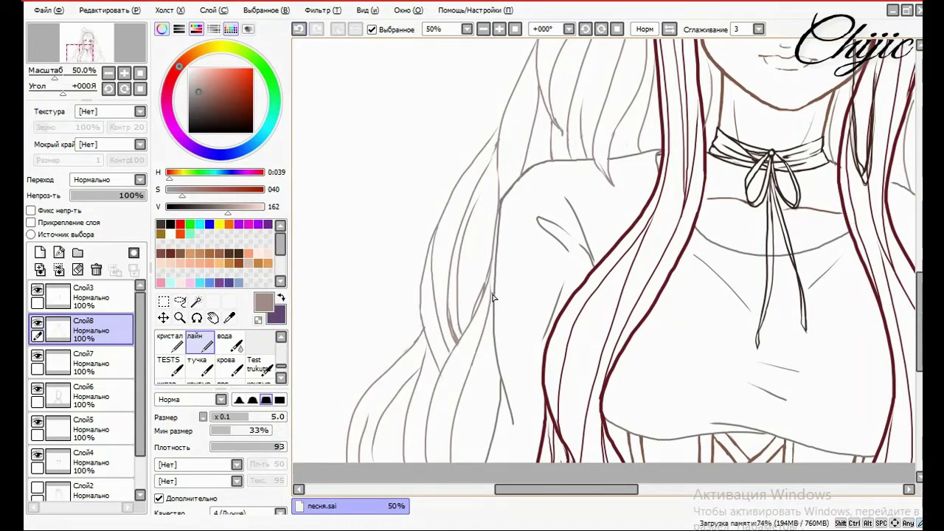
Erase the thick doubled inner lines near the lock's tip beside the upper arm opposite the monocle
scroll(284, 354, up, 3)
click(258, 340)
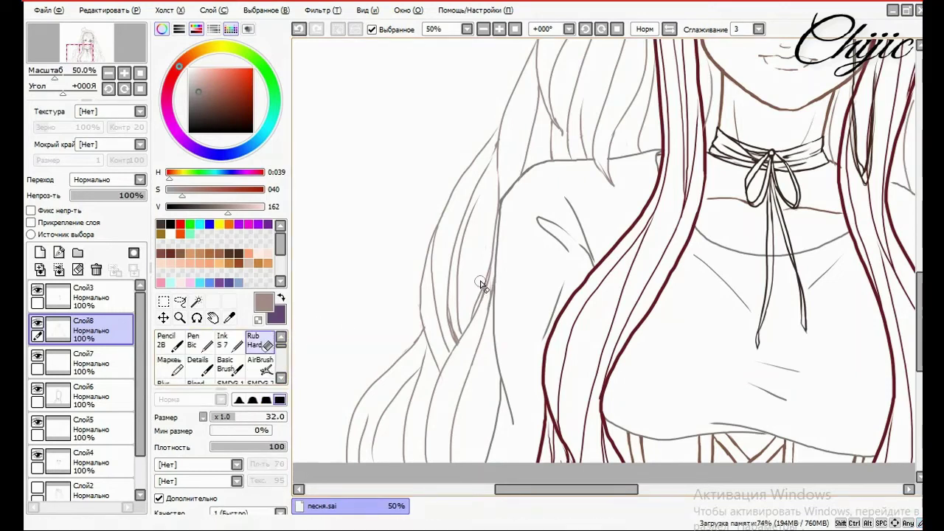
mouse_move(485, 289)
mouse_down()
mouse_move(490, 262)
mouse_move(488, 289)
mouse_up()
scroll(221, 358, down, 5)
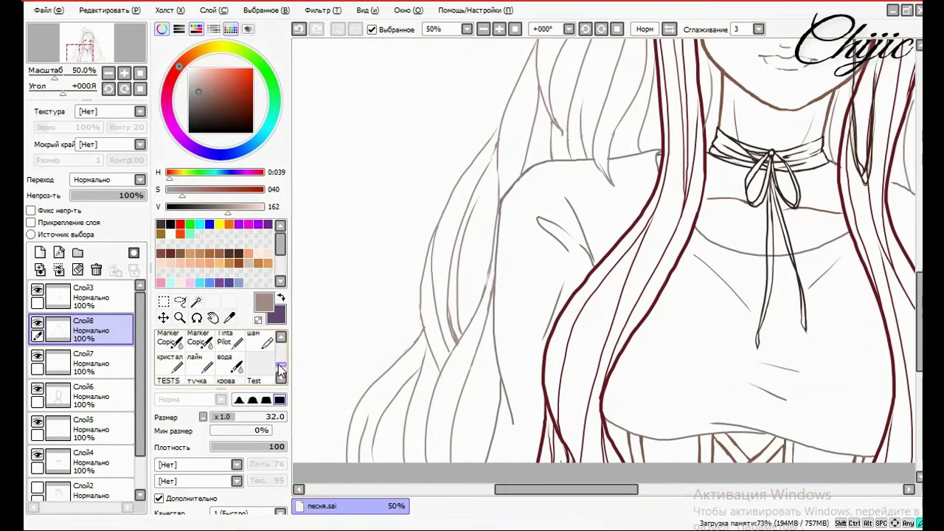
click(199, 353)
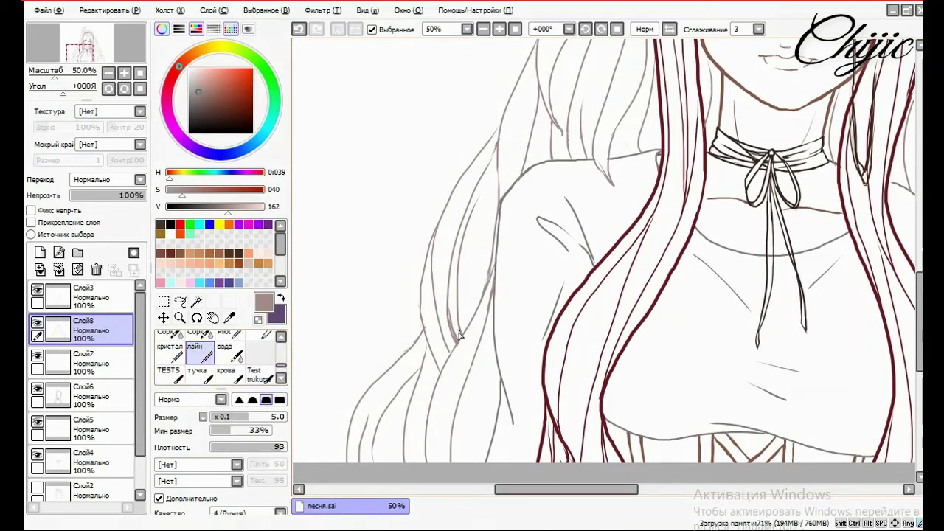
scroll(283, 347, up, 3)
click(262, 341)
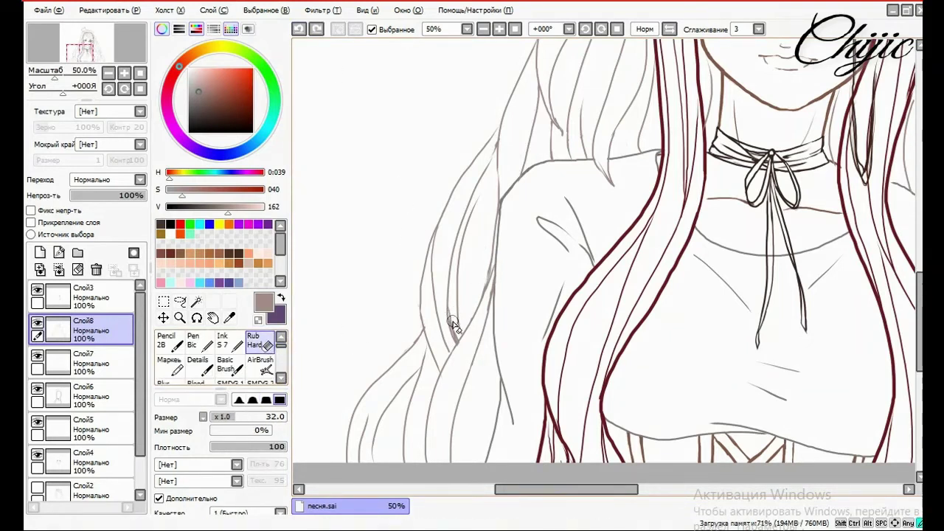
drag(453, 325, 459, 346)
Add a new empty layer above the monocle sketch layer Слой3
key(minus)
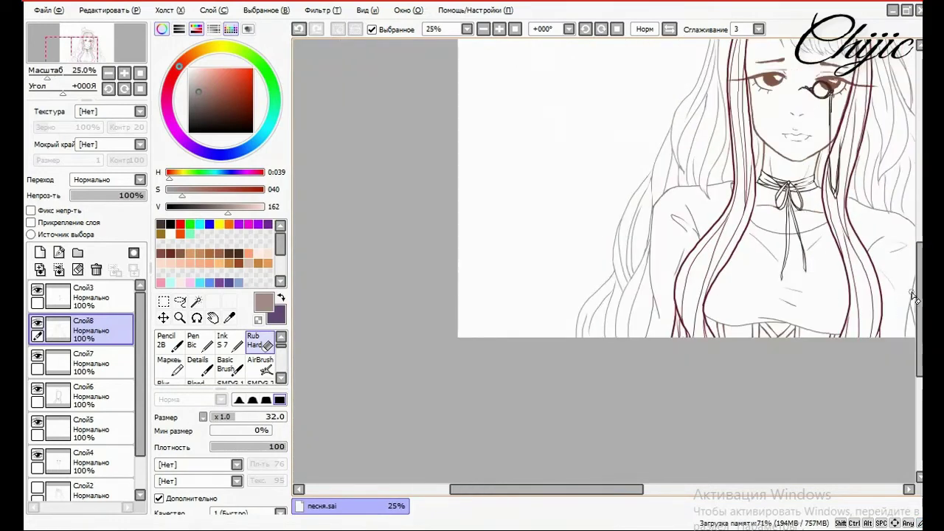
mouse_move(913, 298)
mouse_down()
mouse_move(692, 420)
mouse_move(672, 356)
mouse_up()
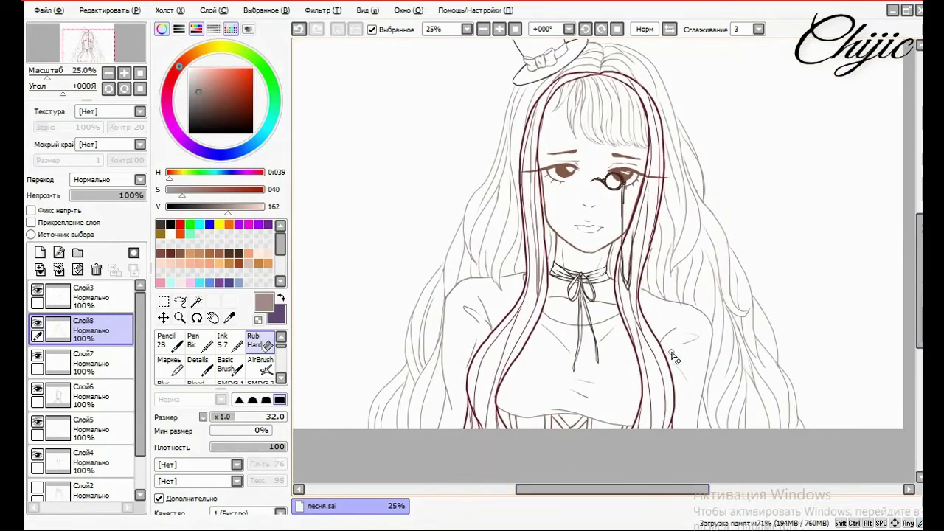
scroll(917, 255, up, 2)
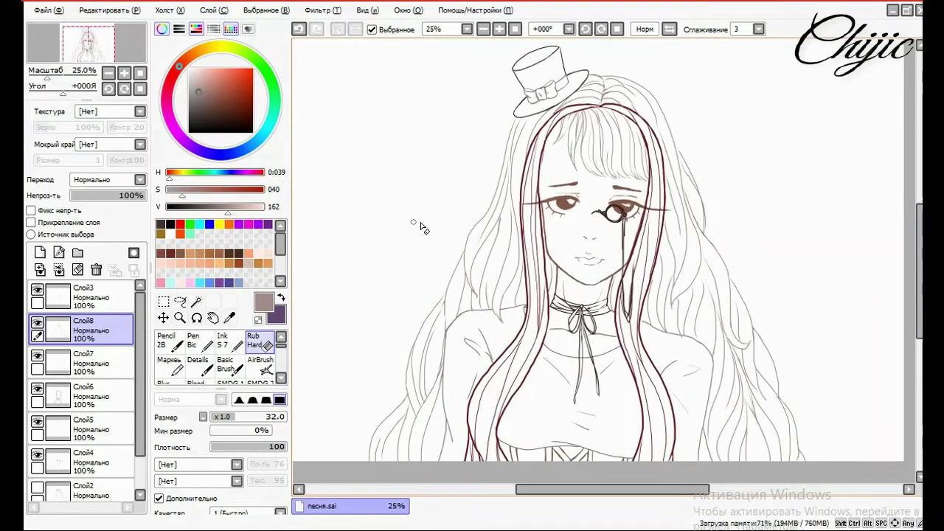
click(40, 252)
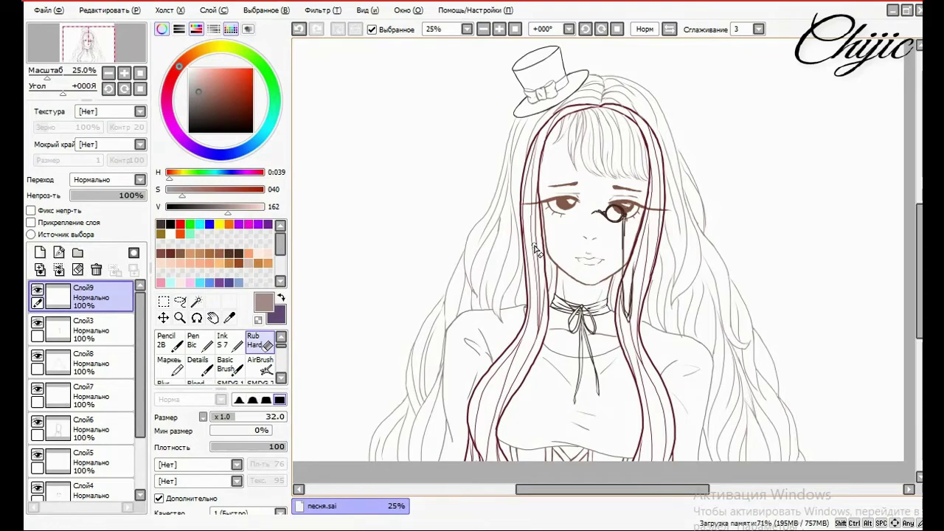
Fade the monocle sketch on layer Слой3 to pale grey by lowering its saturation and raising its brightness with the Hue/Saturation filter
click(103, 330)
click(322, 9)
click(341, 37)
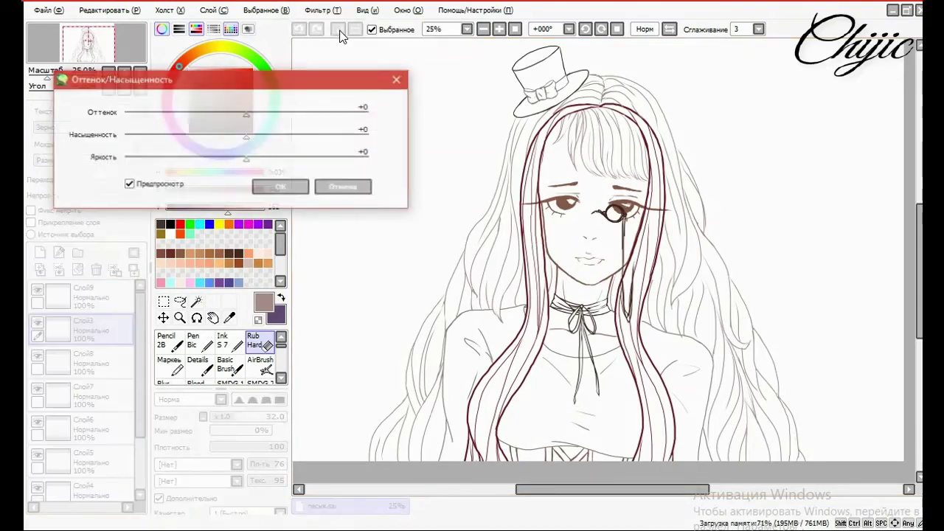
drag(246, 158, 318, 172)
drag(255, 136, 156, 150)
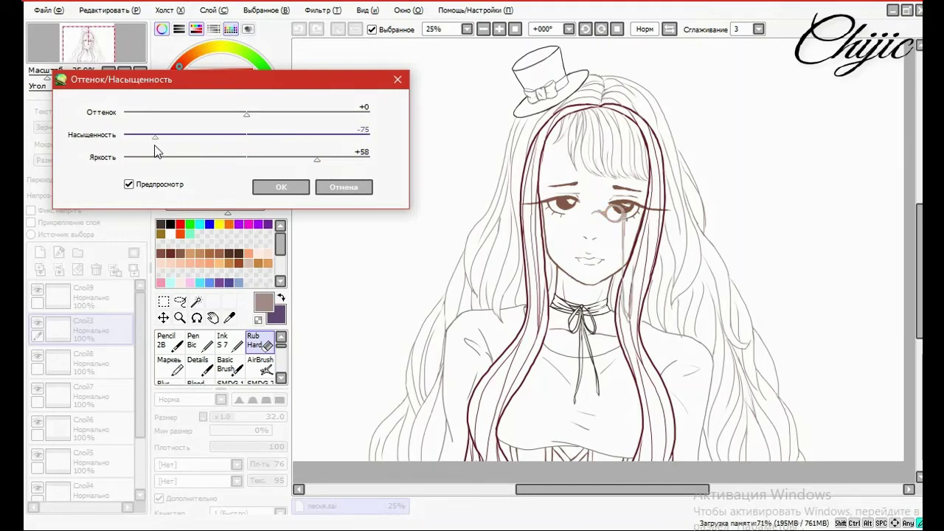
drag(318, 159, 329, 166)
click(281, 187)
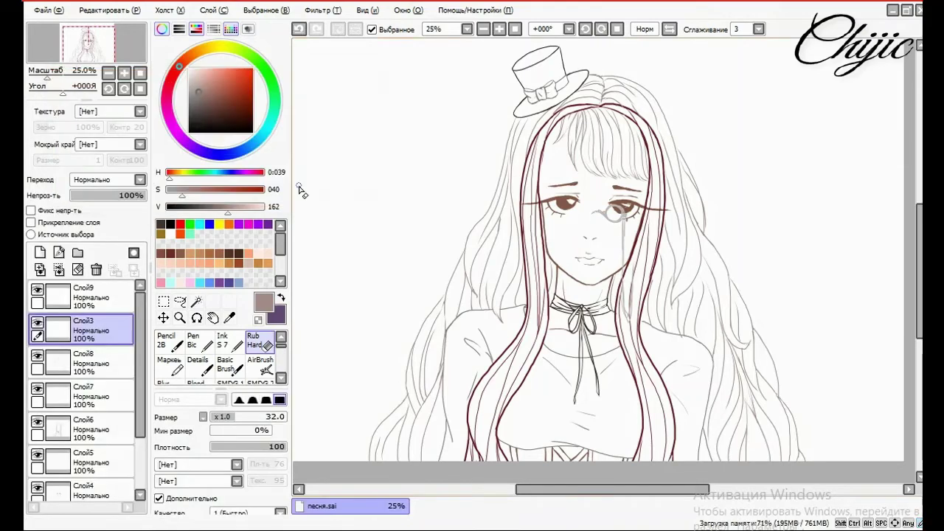
Set the drawing colour to a saturated orange-brown with hue 151, saturation 246 and value 183
click(219, 224)
drag(228, 207, 214, 189)
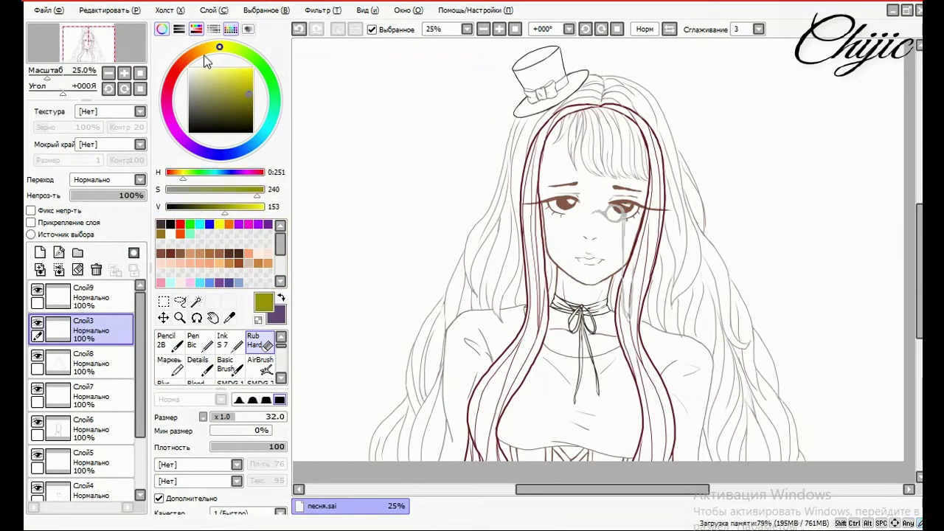
drag(222, 97, 251, 87)
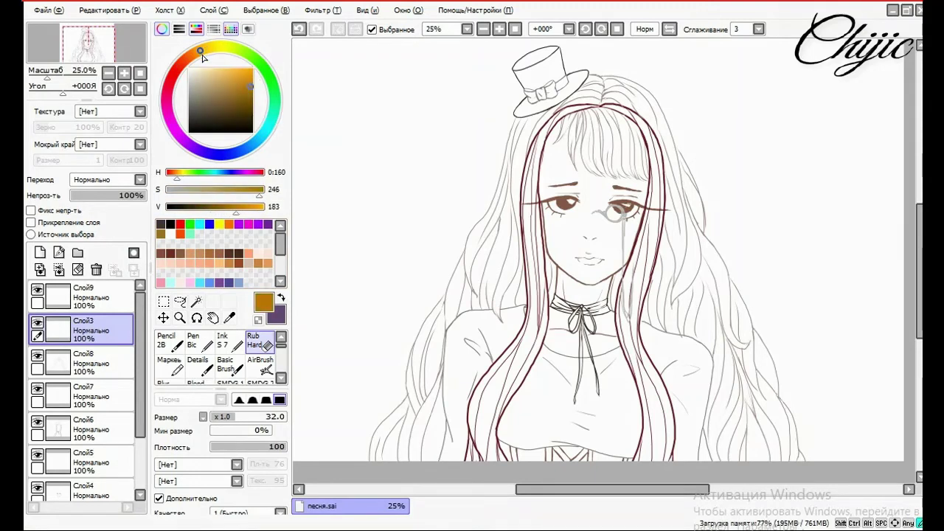
mouse_move(206, 50)
mouse_down()
mouse_move(216, 55)
mouse_move(198, 51)
mouse_up()
On layer Слой9, ink the monocle's round rim and nose arm over the sketch with the лайн brush, using colour value 156
click(58, 308)
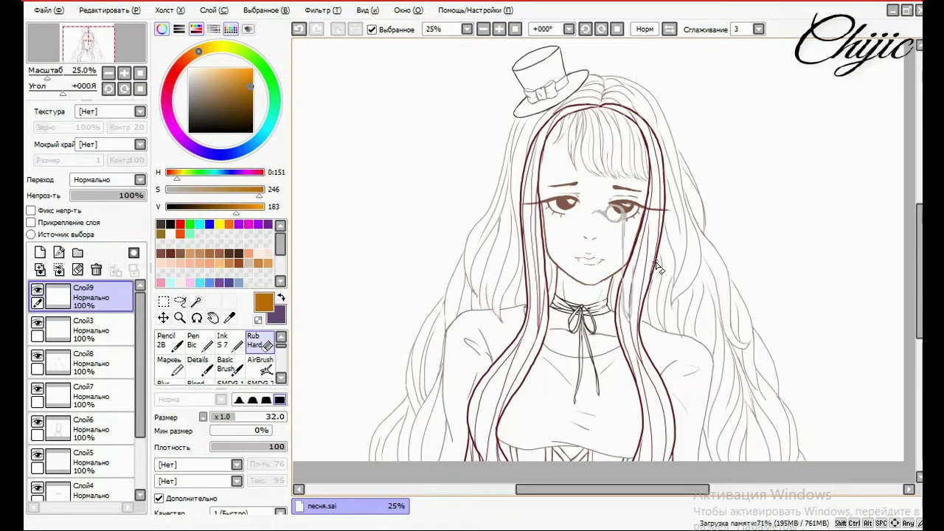
scroll(624, 212, up, 1)
drag(282, 351, 286, 369)
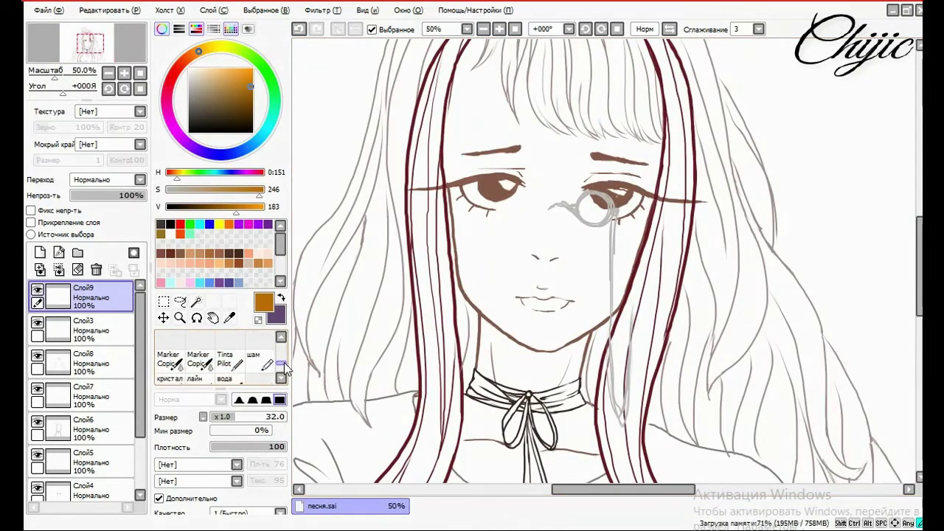
click(225, 207)
click(194, 378)
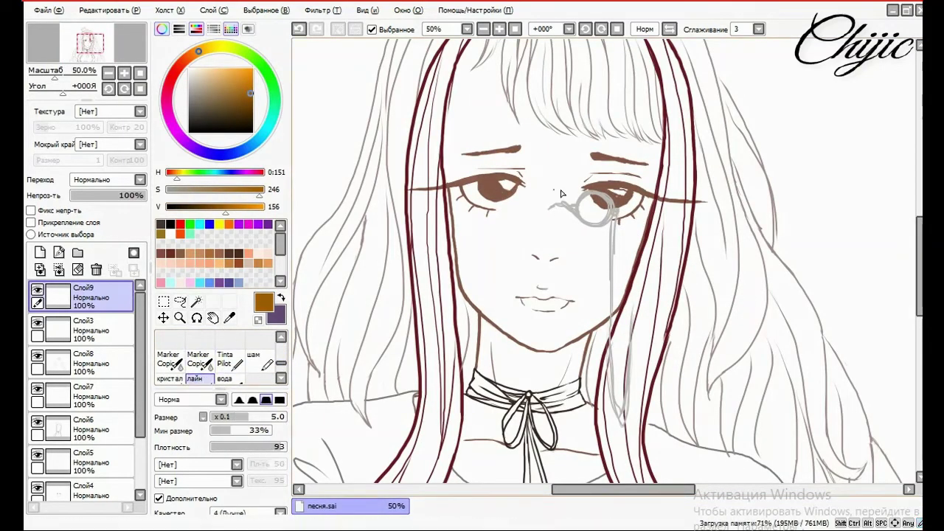
drag(545, 210, 567, 208)
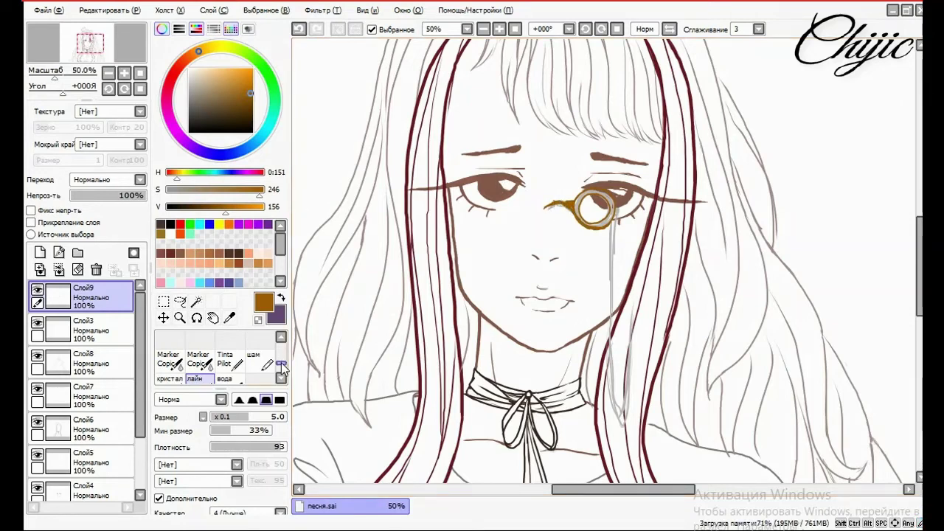
Erase the outer end of the monocle's nose arm, redraw it as a longer curve and thicken the rim with the лайн brush
scroll(284, 368, up, 2)
click(254, 340)
drag(568, 205, 548, 207)
scroll(282, 361, down, 2)
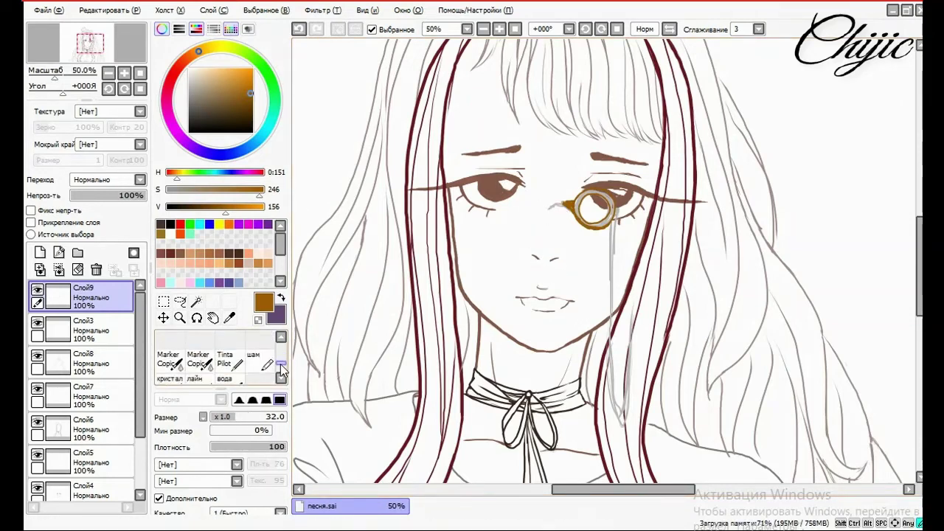
click(198, 373)
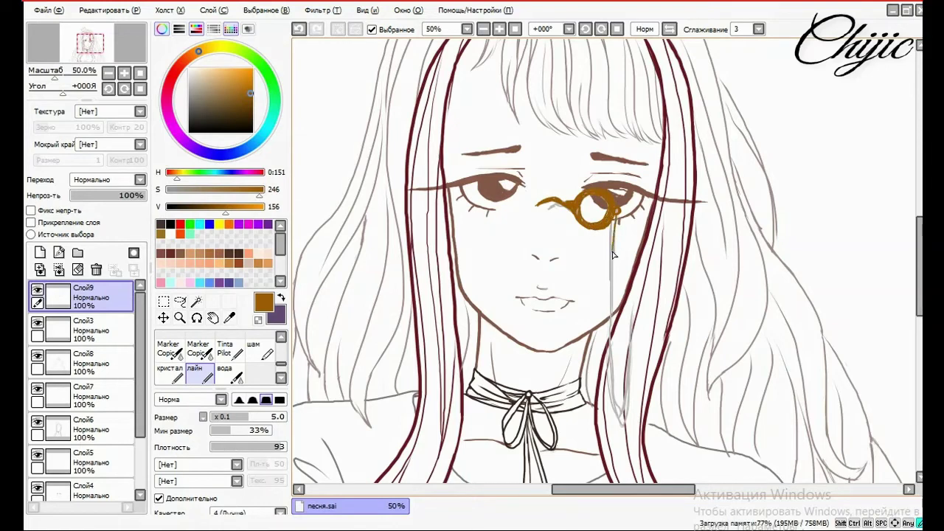
Try to ink the monocle's chain as a thin line hanging from the small loop on the rim
key(ctrl+z)
mouse_move(616, 210)
mouse_down()
mouse_move(624, 415)
mouse_move(626, 302)
mouse_up()
click(300, 28)
click(299, 28)
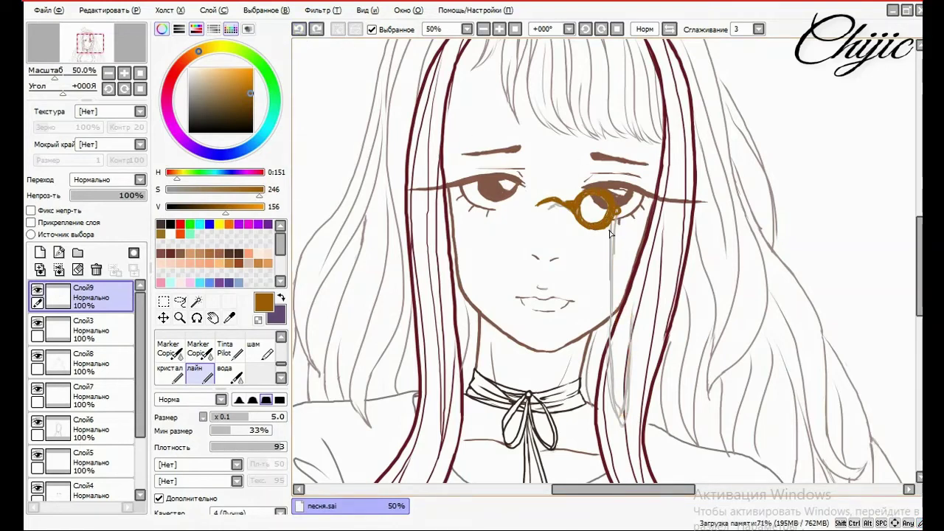
click(299, 28)
click(299, 28)
click(300, 28)
Draw three small spaced rings and a teardrop pendant hanging in a column below the monocle's loop
drag(616, 230, 616, 232)
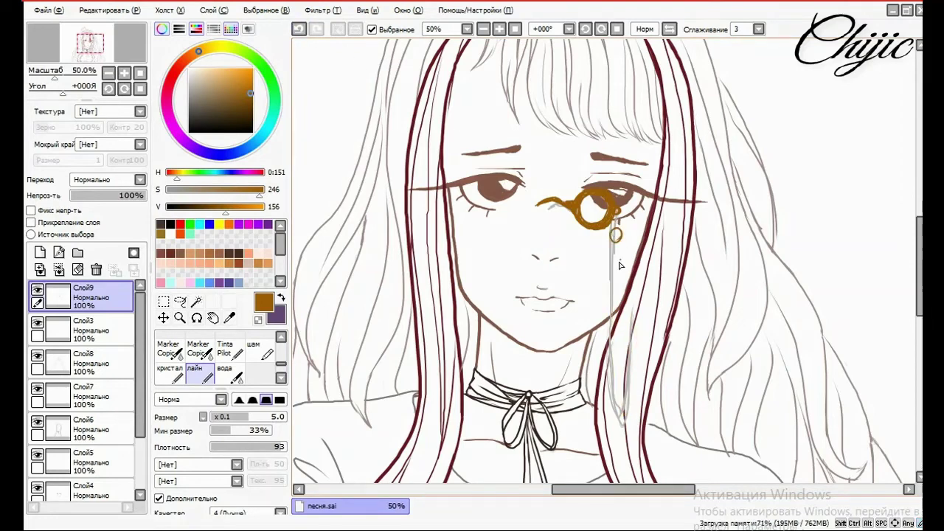
drag(616, 264, 617, 265)
drag(616, 308, 621, 335)
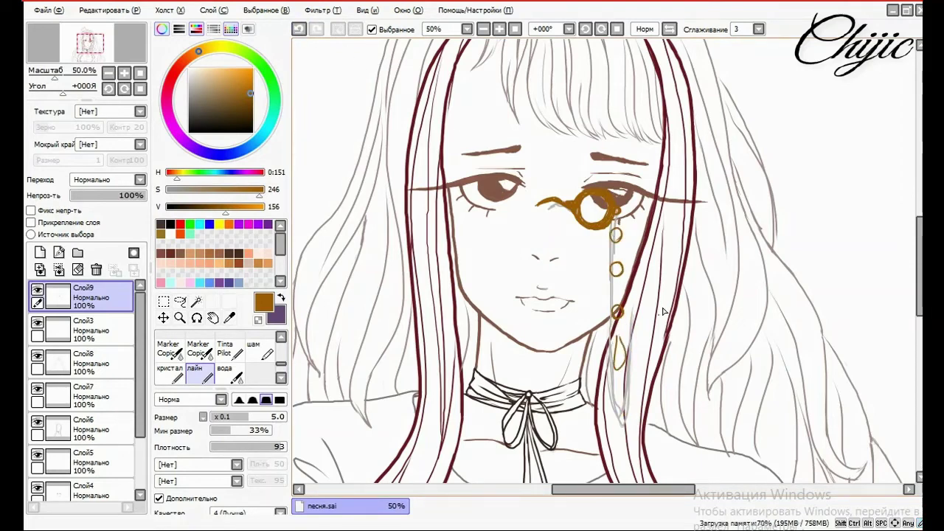
scroll(663, 312, down, 4)
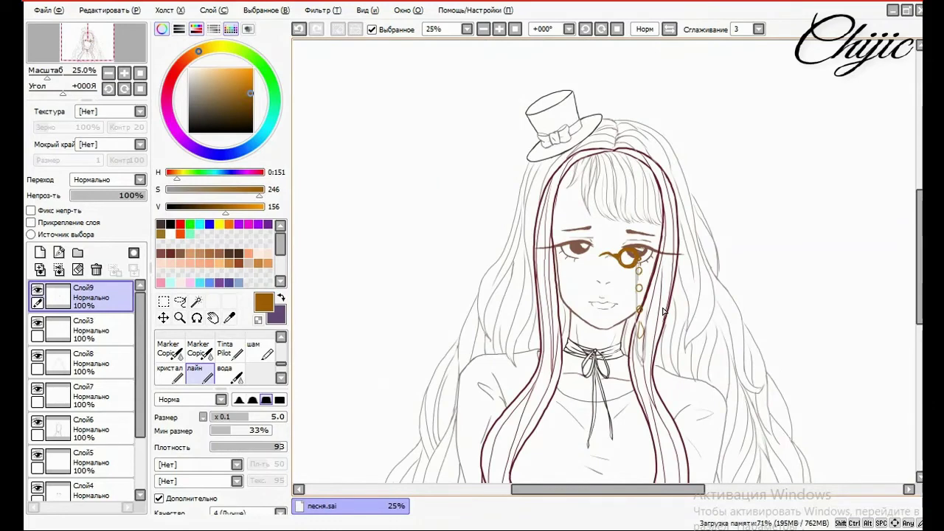
scroll(663, 312, up, 3)
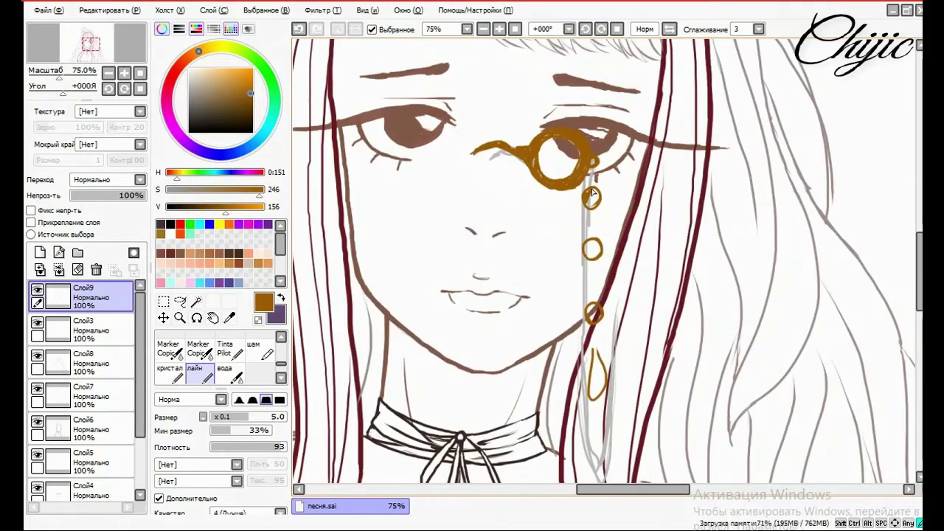
Fill the three hanging rings and the teardrop pendant with the orange-brown line colour
mouse_move(596, 369)
mouse_down()
mouse_move(598, 391)
mouse_move(599, 380)
mouse_up()
scroll(918, 265, down, 3)
scroll(915, 279, up, 2)
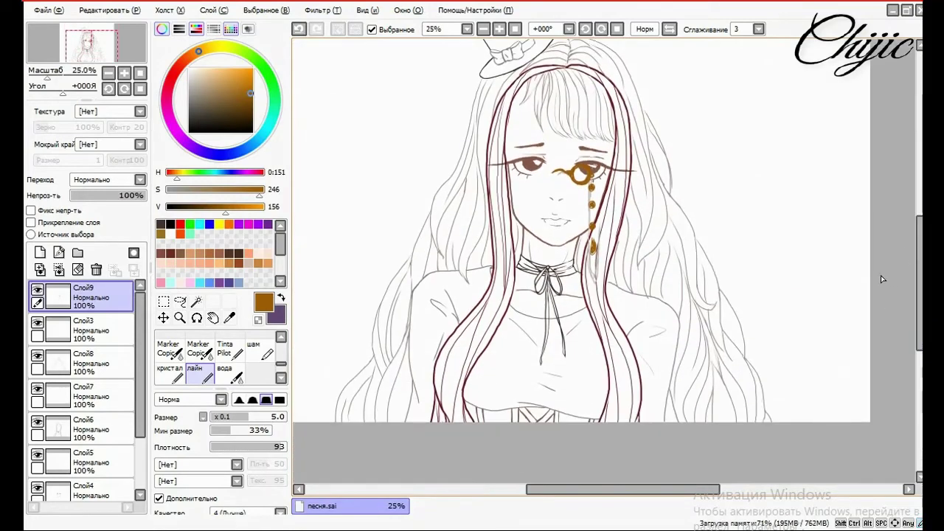
scroll(599, 258, down, 1)
scroll(599, 258, down, 2)
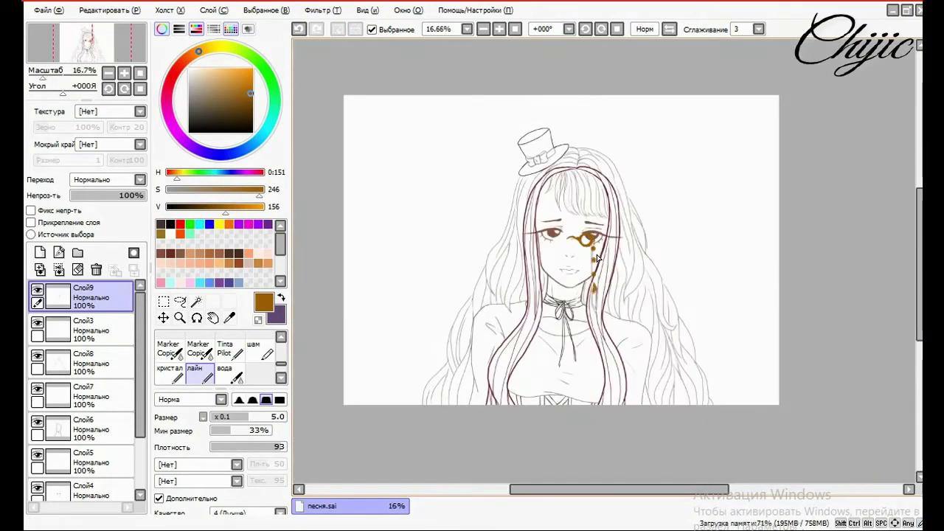
Add small solid dots between the filled beads and the pendant of the hanging monocle chain
scroll(638, 280, up, 1)
scroll(638, 280, up, 2)
mouse_move(505, 253)
mouse_down()
mouse_move(516, 241)
mouse_move(508, 255)
mouse_up()
click(300, 33)
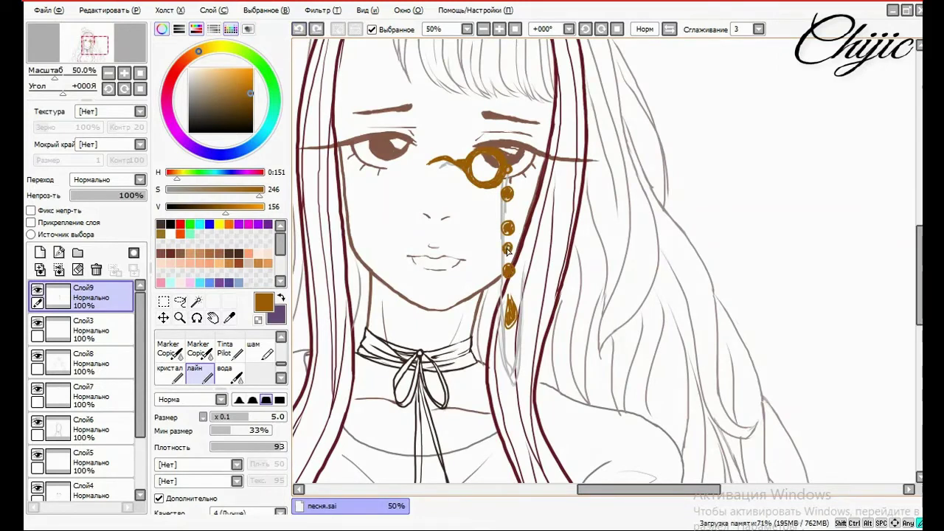
key(ctrl+z)
click(510, 255)
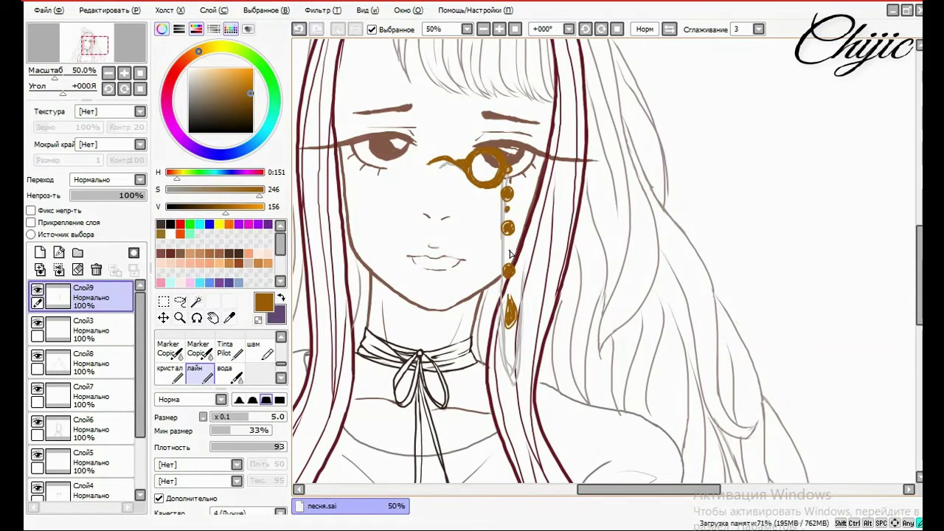
scroll(508, 287, down, 2)
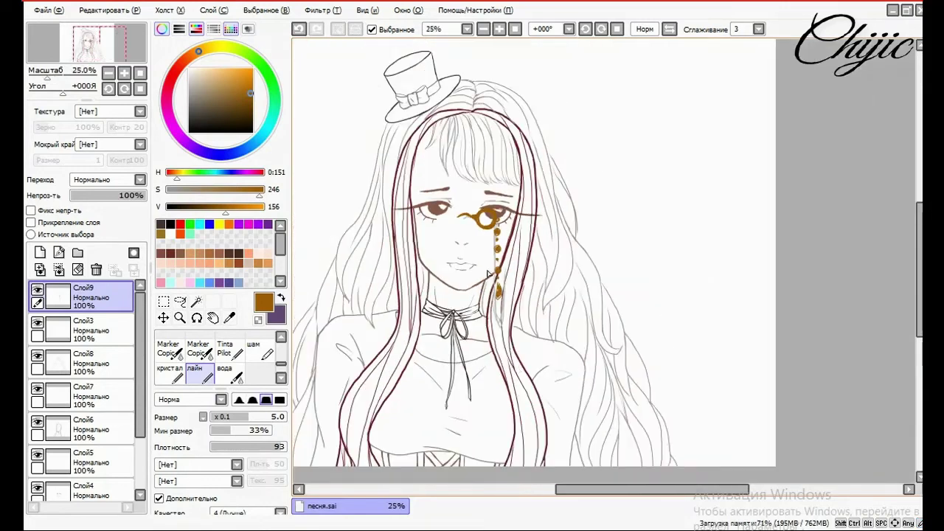
drag(598, 489, 565, 479)
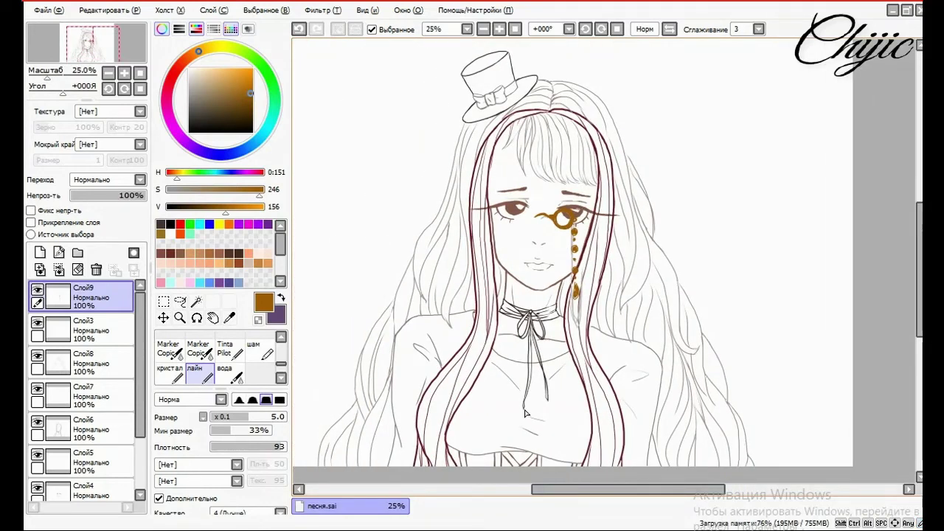
scroll(578, 274, up, 1)
scroll(579, 275, up, 1)
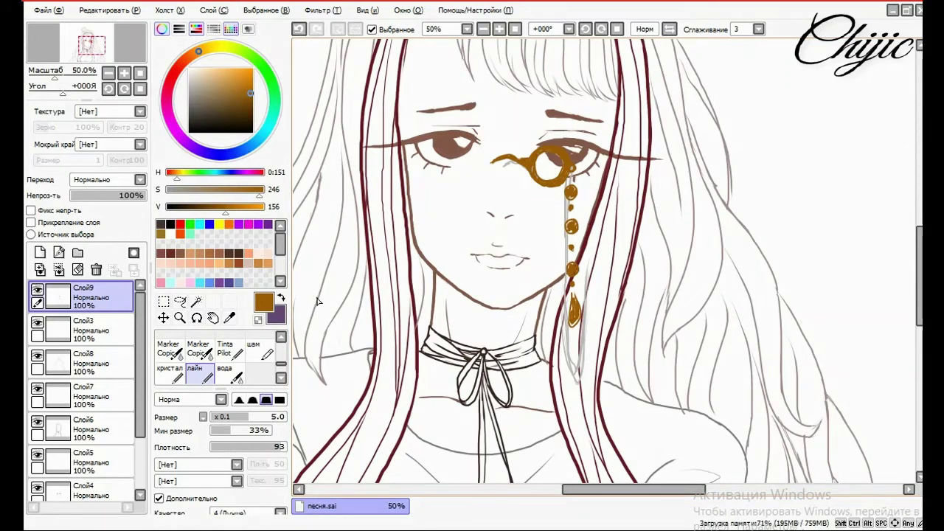
Erase the bead chain and pendant, and ink a thin looped cord from the monocle's loop with the тучка brush
scroll(895, 238, down, 2)
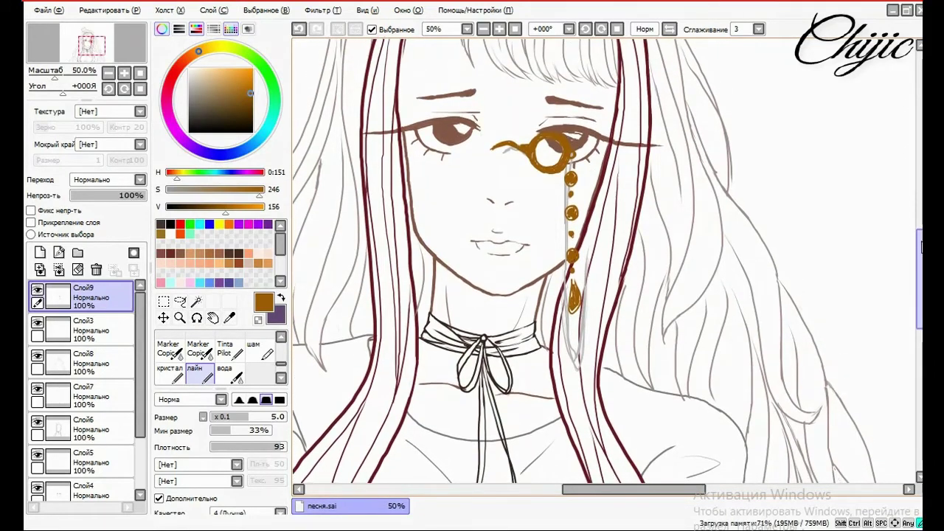
click(282, 337)
click(259, 340)
drag(567, 179, 584, 323)
scroll(271, 357, up, 2)
click(199, 340)
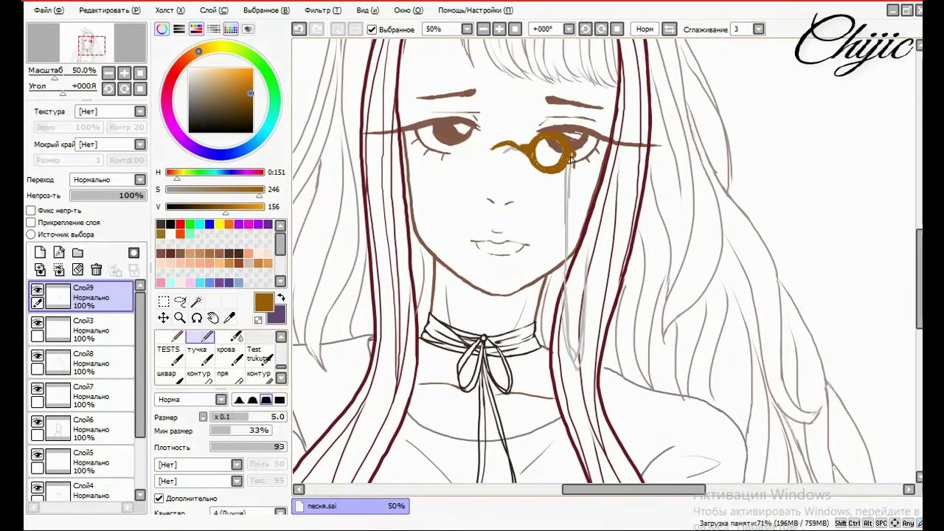
mouse_move(568, 178)
mouse_down()
mouse_move(571, 326)
mouse_move(588, 229)
mouse_up()
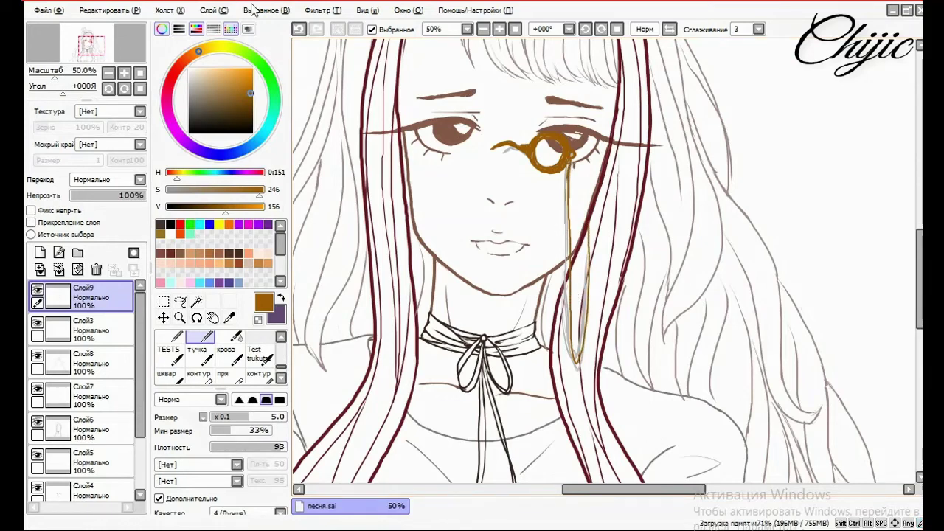
Hide the grey monocle sketch layer Слой3
key(ctrl+z)
click(37, 325)
scroll(516, 295, down, 2)
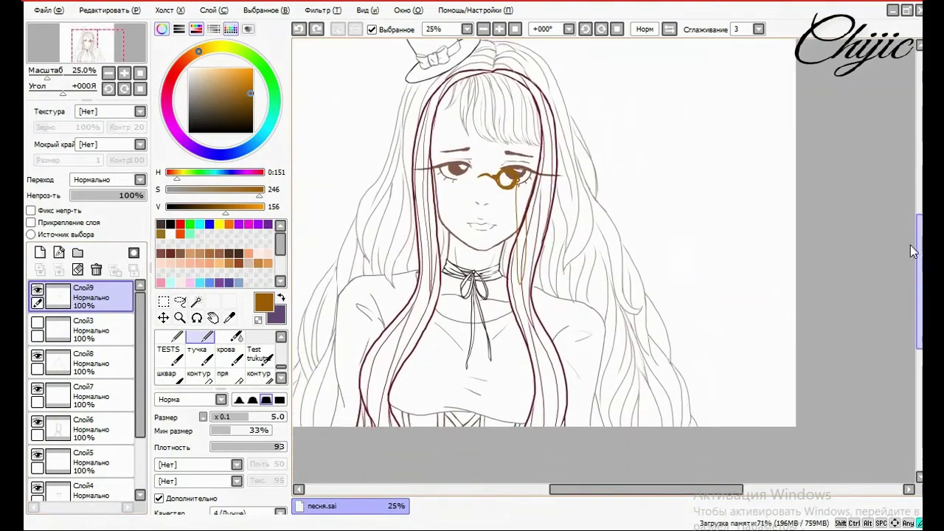
Compare the bead chain with the thin looped cord by repeatedly undoing and redoing the change, ending on the thin cord
click(303, 31)
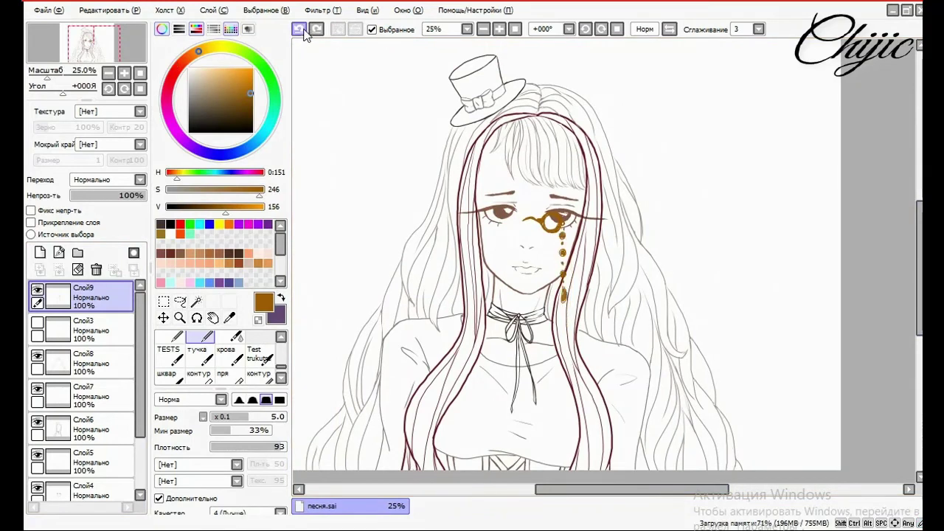
drag(569, 489, 554, 489)
click(315, 30)
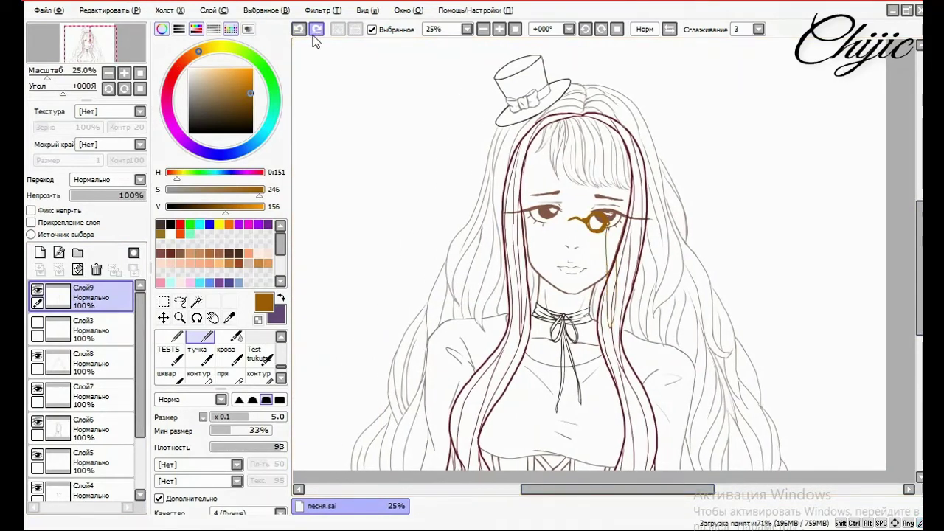
click(299, 31)
click(315, 29)
click(299, 30)
click(316, 30)
click(299, 29)
click(316, 29)
click(300, 31)
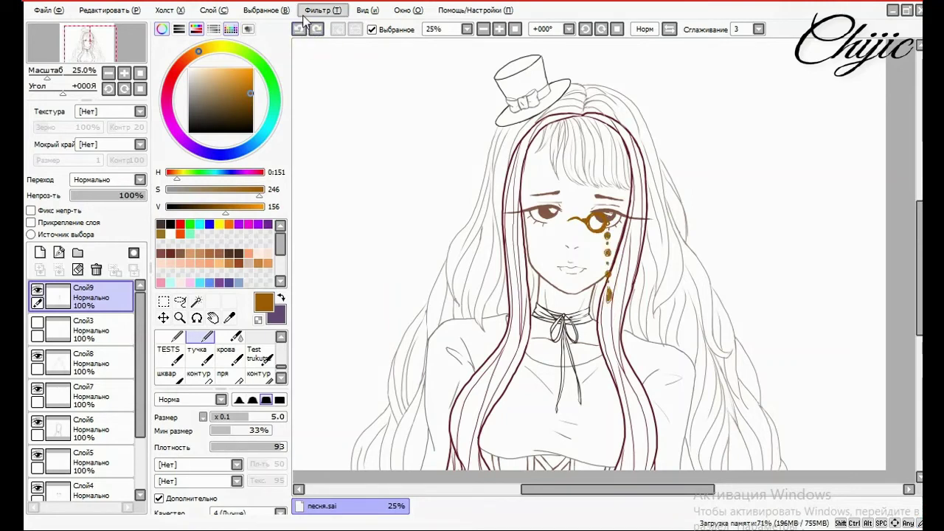
click(315, 29)
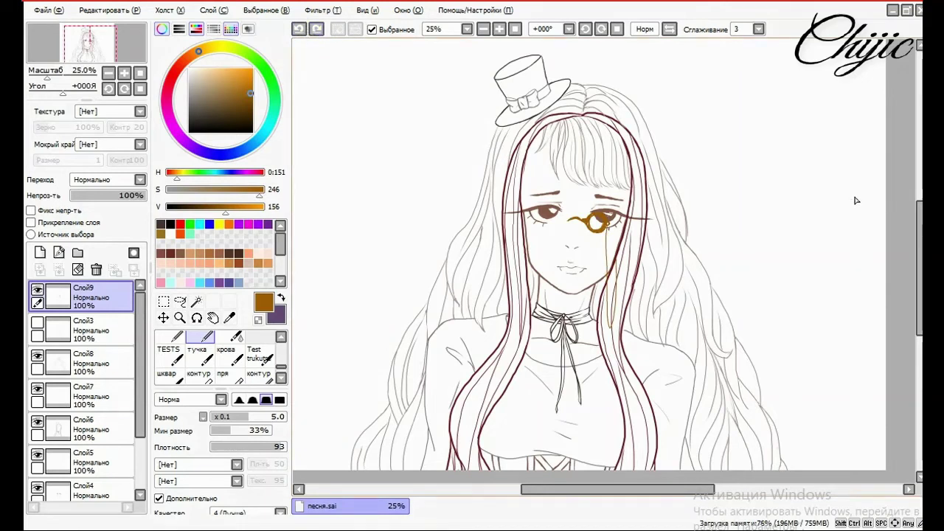
drag(792, 110, 801, 189)
click(809, 226)
click(302, 31)
click(301, 29)
click(316, 30)
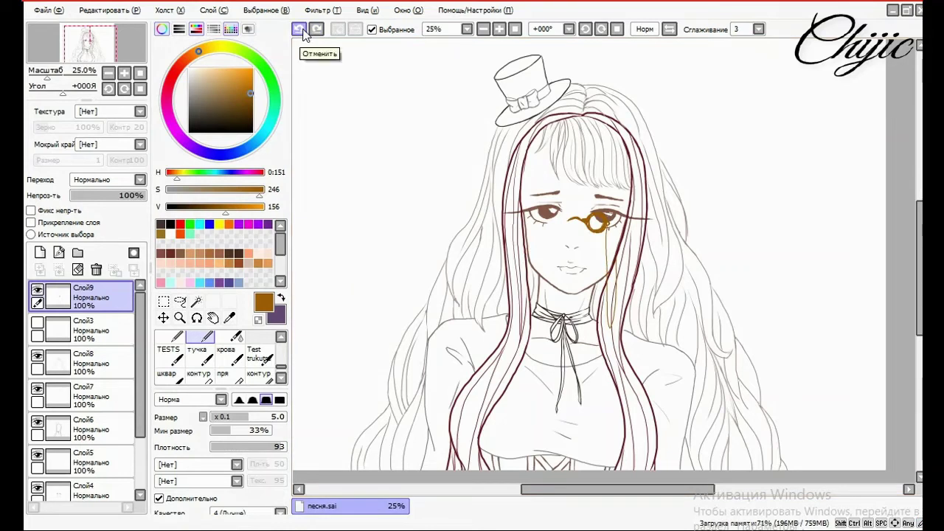
click(302, 30)
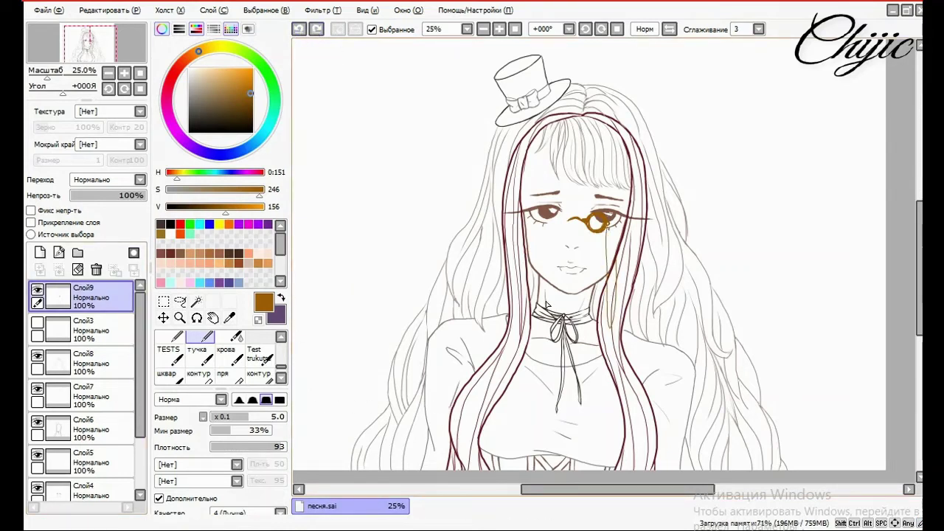
Hide the face line layers Слой4 and Слой2 to isolate the monocle
scroll(621, 212, up, 2)
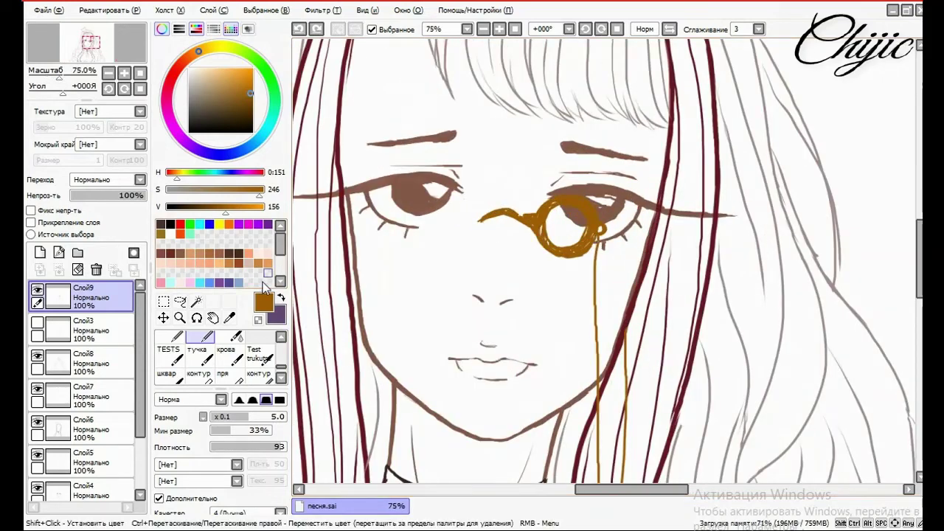
scroll(145, 374, down, 3)
scroll(146, 374, down, 1)
click(37, 427)
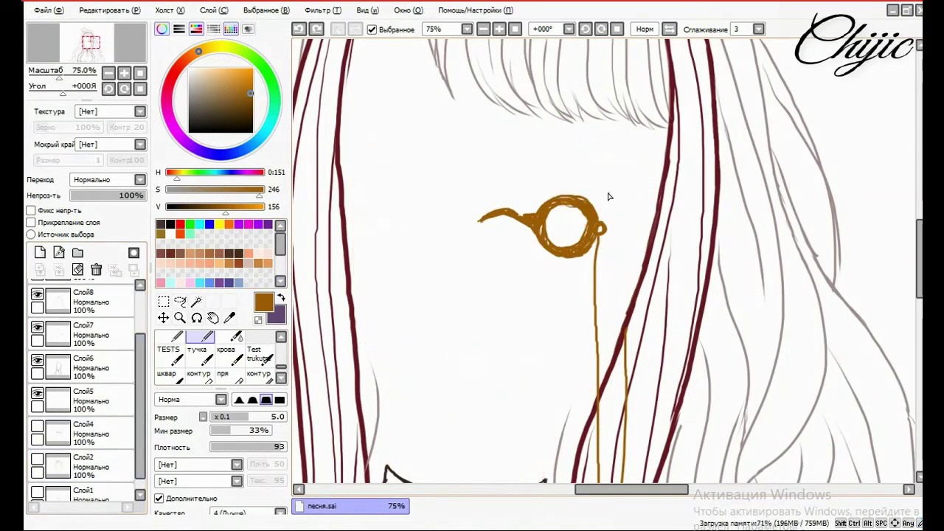
Erase the rough edges of the monocle ring and the tip of its arm with the Rub Hard eraser
scroll(280, 375, up, 3)
click(260, 341)
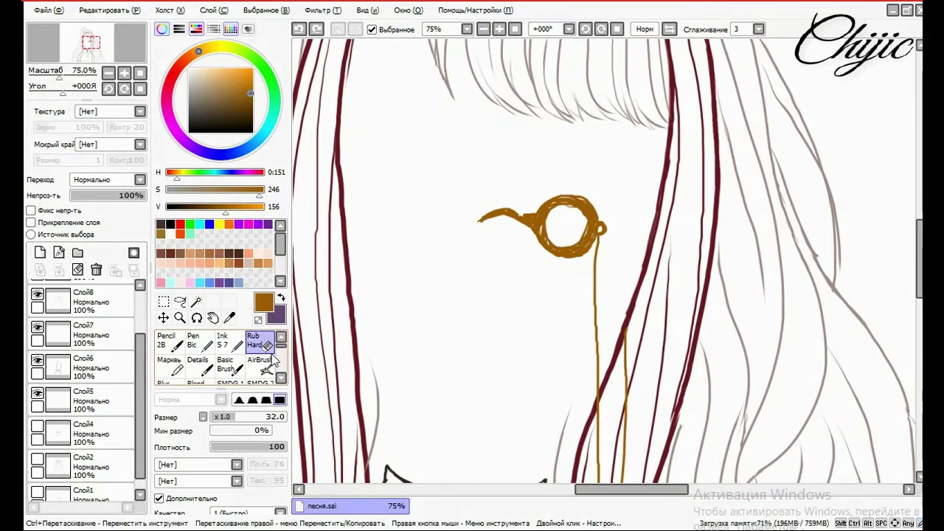
scroll(575, 218, up, 3)
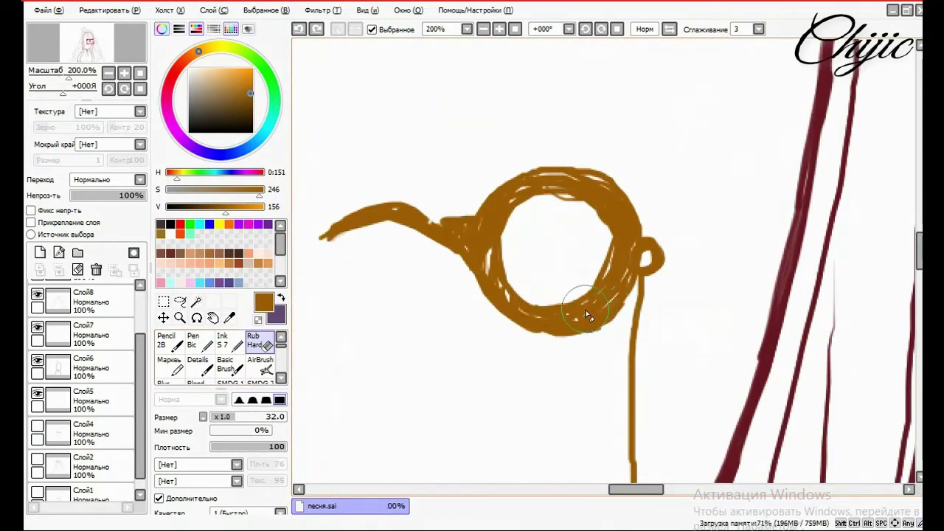
drag(579, 208, 580, 273)
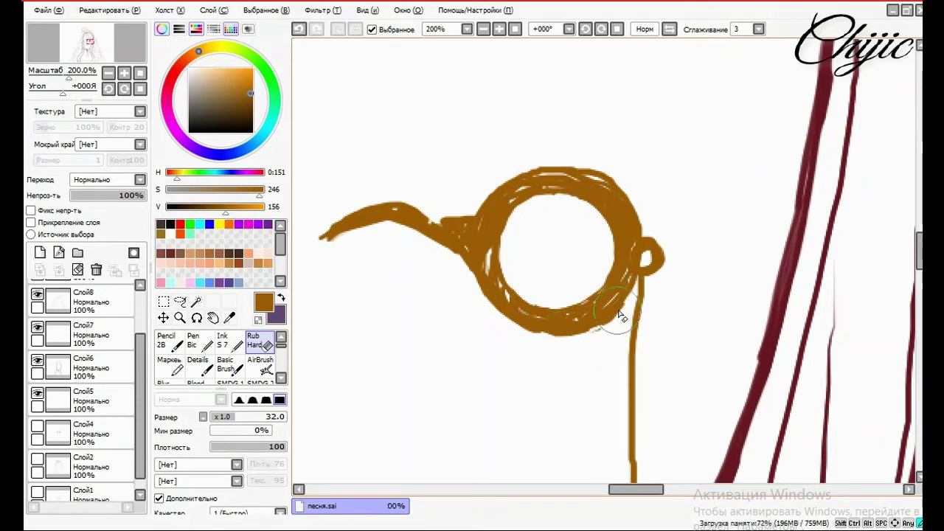
click(300, 30)
click(613, 327)
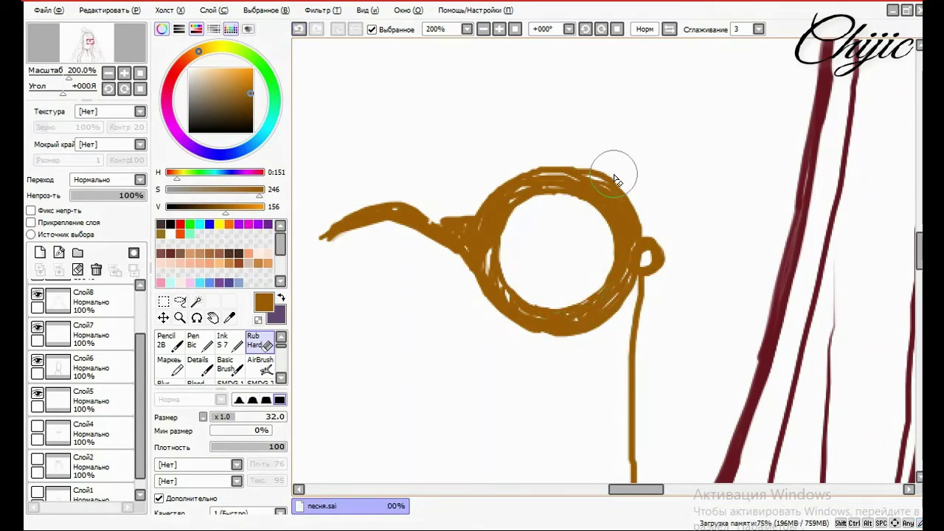
click(325, 236)
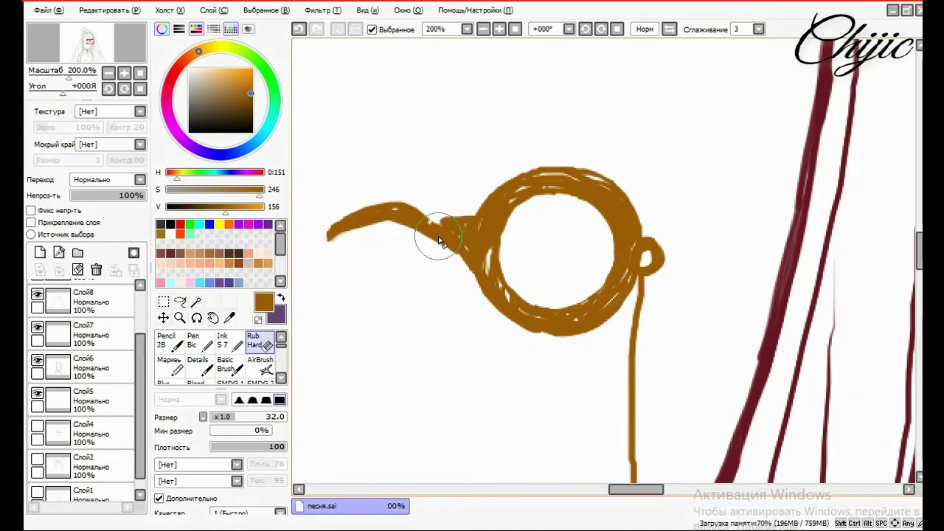
Select the лайн brush and store the current brown in the empty swatch after the last filled one
drag(284, 347, 283, 361)
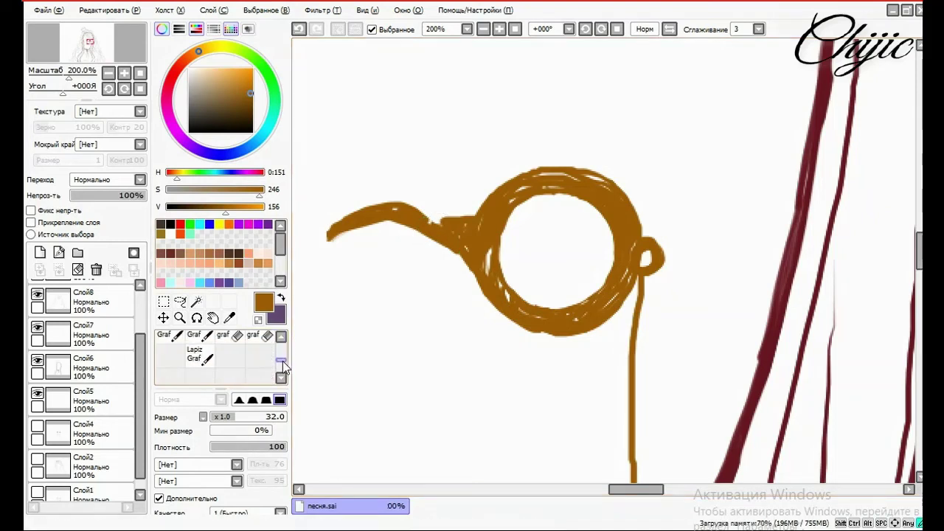
scroll(221, 358, up, 5)
scroll(221, 358, down, 5)
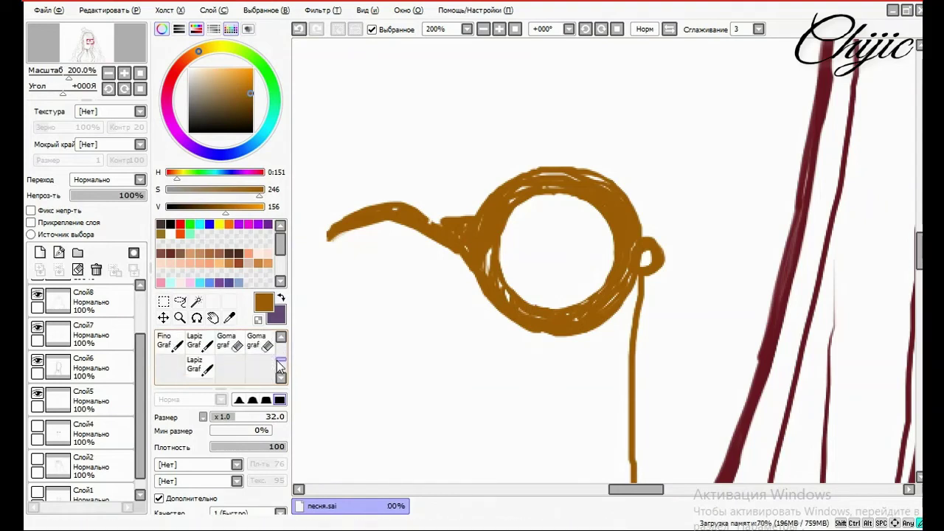
click(197, 353)
scroll(285, 277, down, 3)
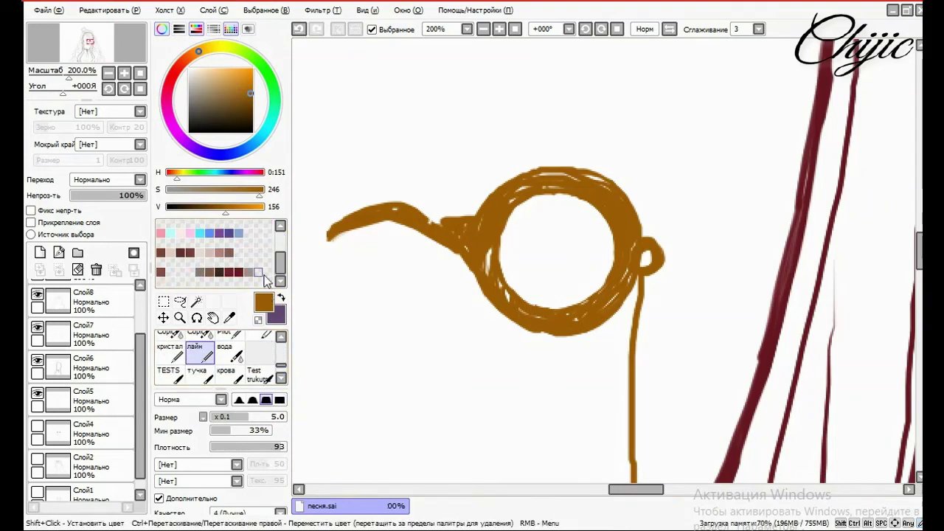
right_click(257, 281)
click(284, 282)
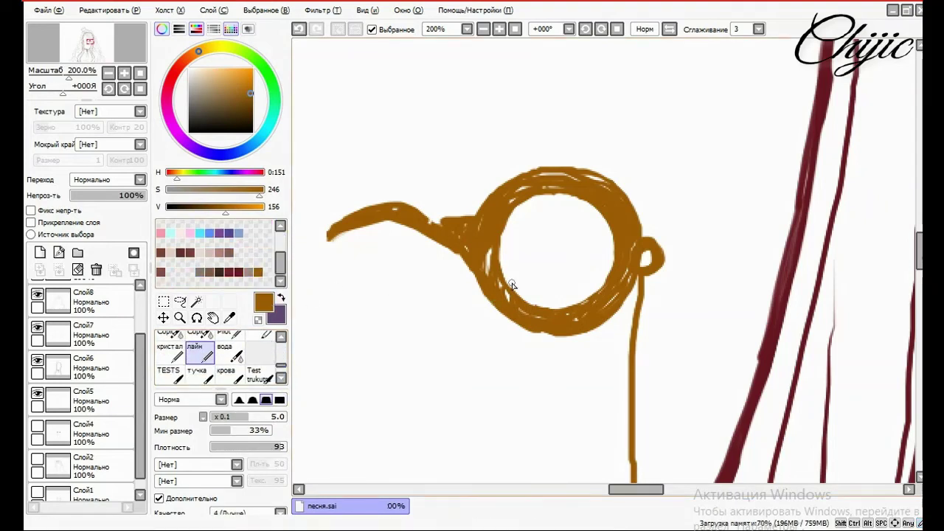
Fill the gaps in the monocle's ring and bridge with solid brown and thicken the cord's attachment at the small loop
mouse_move(439, 226)
mouse_down()
mouse_move(397, 211)
mouse_move(373, 217)
mouse_move(414, 224)
mouse_move(372, 206)
mouse_move(457, 233)
mouse_move(470, 267)
mouse_up()
click(40, 252)
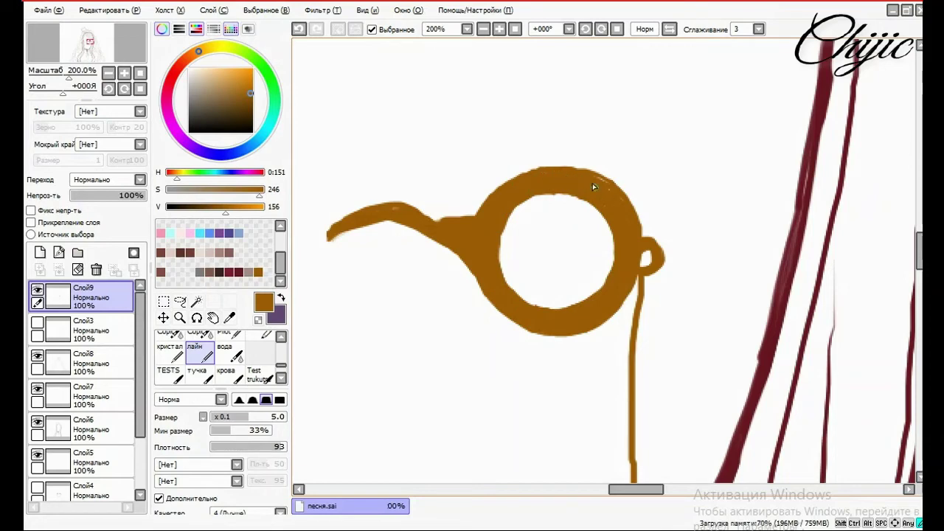
mouse_move(652, 282)
mouse_down()
mouse_move(630, 314)
mouse_move(660, 248)
mouse_up()
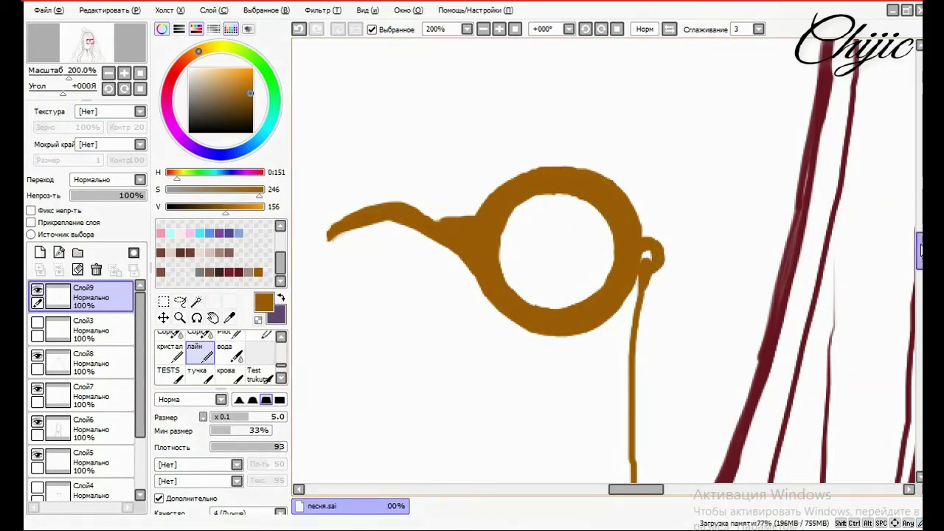
scroll(634, 295, down, 5)
scroll(620, 325, up, 5)
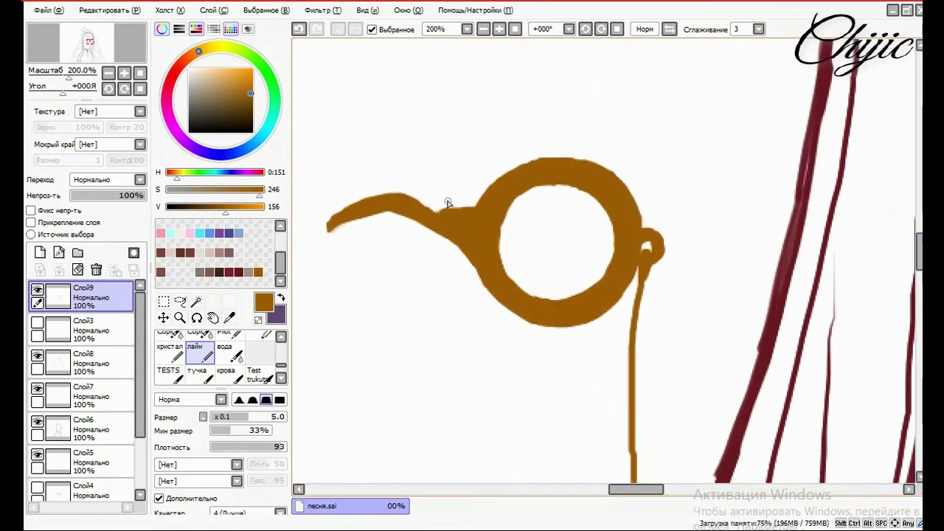
Paint orange highlights with brightness 224 on the monocle's arm and on the ring's upper outer and lower inner edges
click(240, 210)
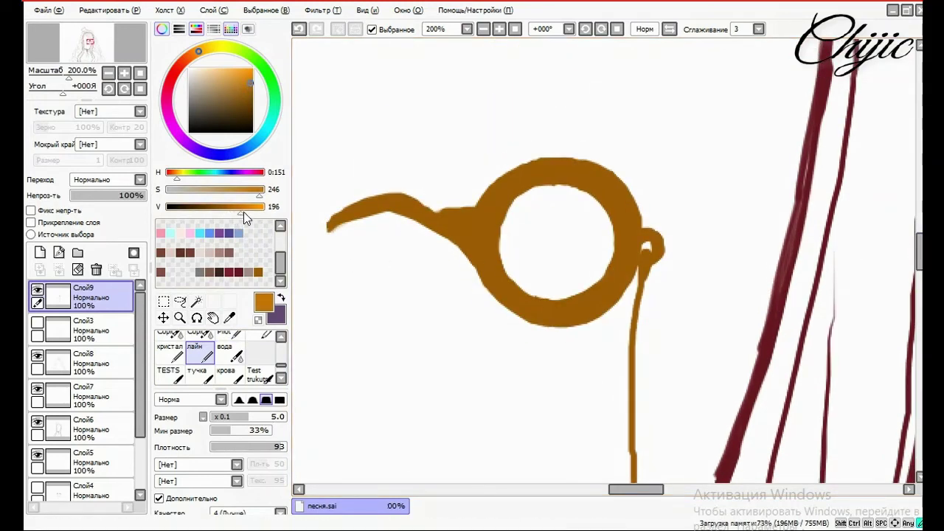
click(250, 210)
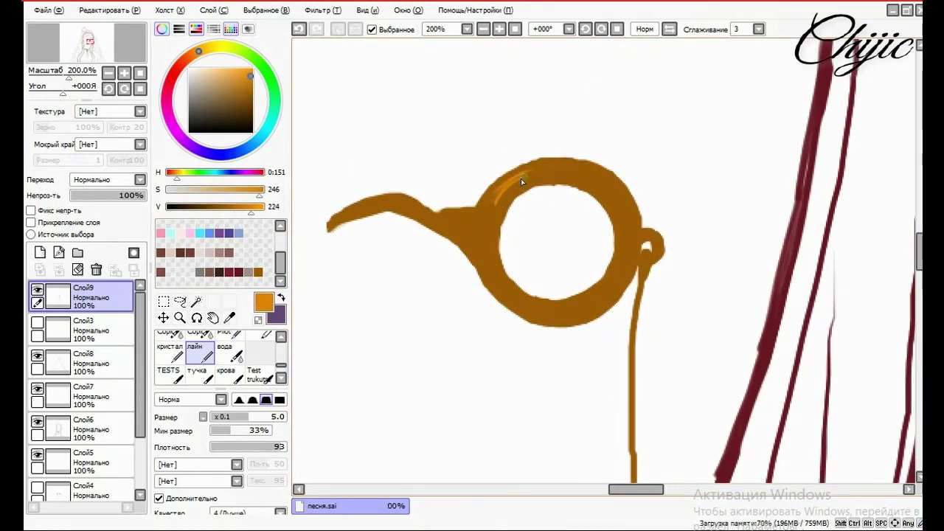
click(299, 29)
click(298, 29)
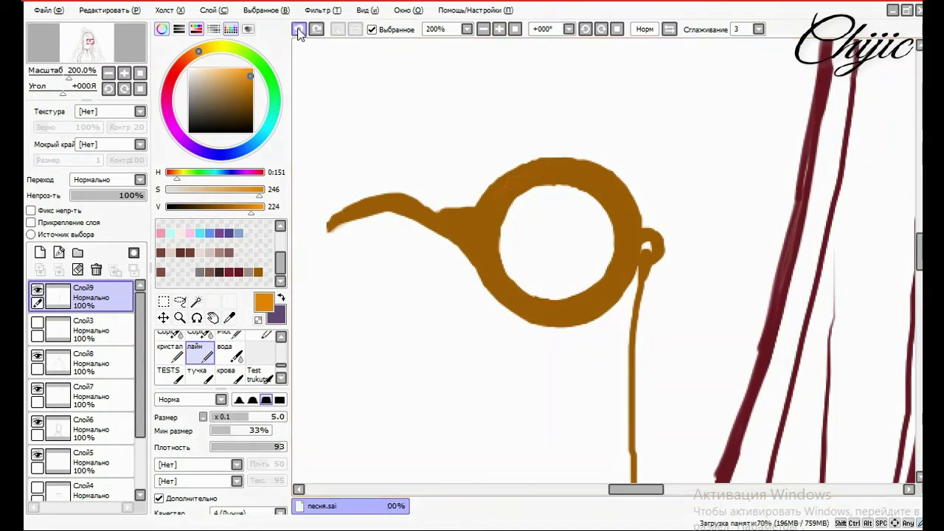
drag(359, 205, 388, 198)
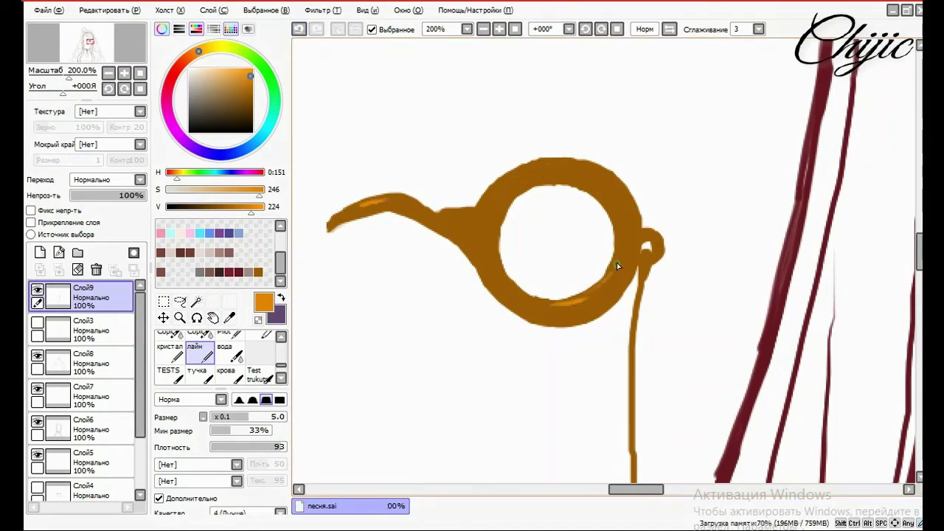
drag(536, 166, 560, 160)
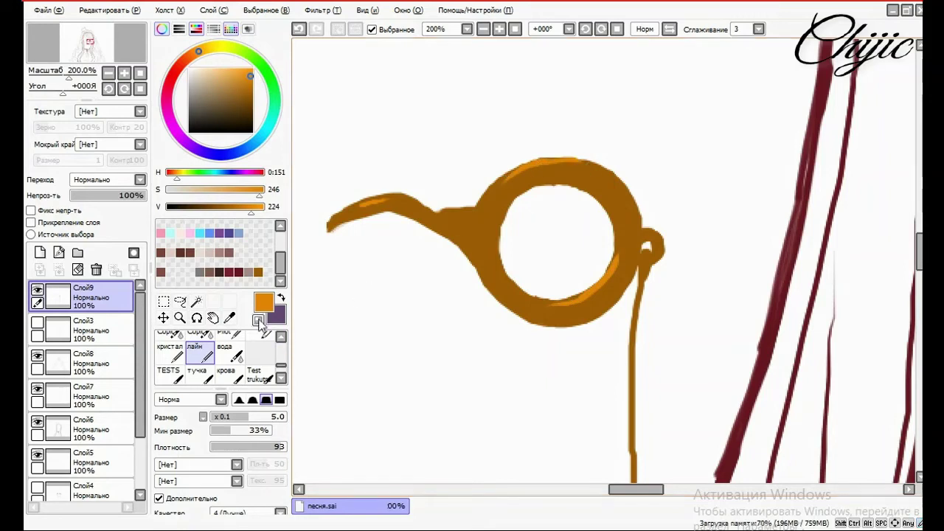
Shade the ring's lower outer edge and upper inner edge in a darker brown with brightness 114
click(209, 207)
drag(590, 322, 619, 294)
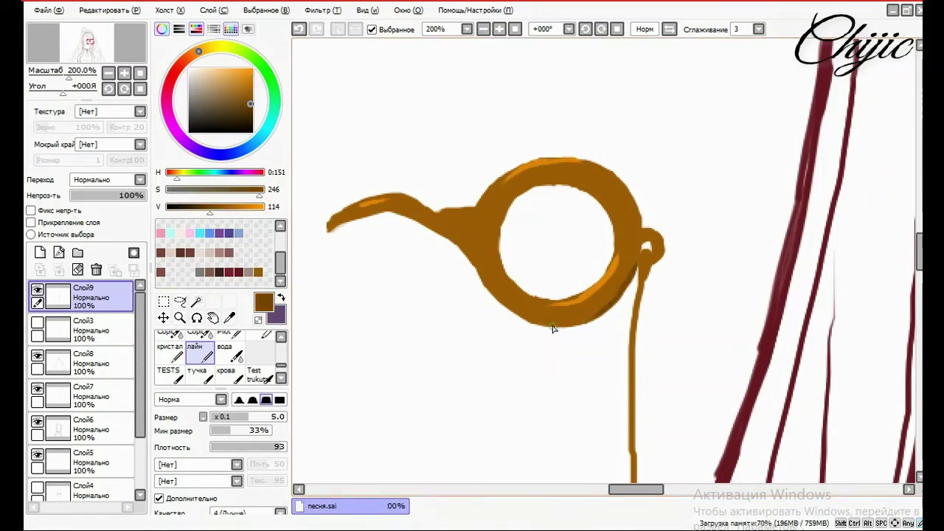
drag(554, 326, 616, 298)
mouse_move(509, 214)
mouse_down()
mouse_move(534, 189)
mouse_move(568, 185)
mouse_move(609, 214)
mouse_up()
drag(521, 189, 501, 239)
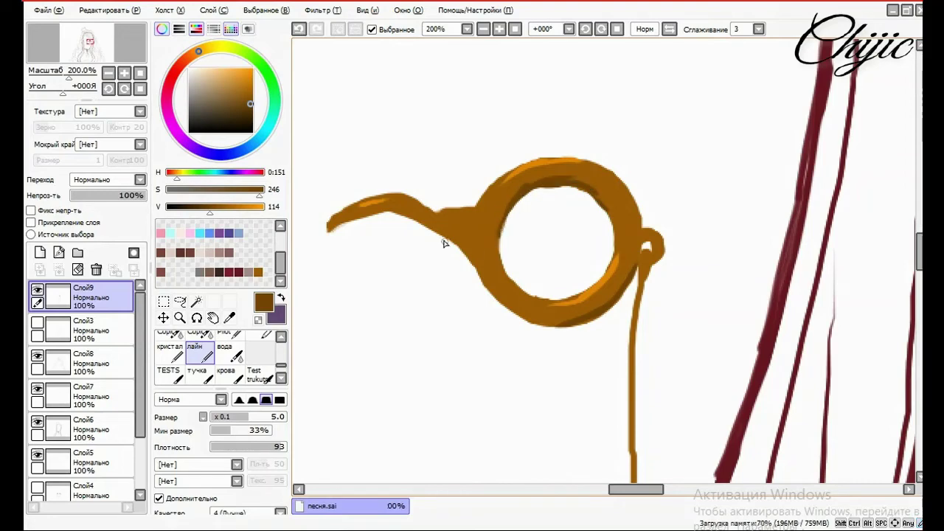
Check the shaded monocle against the whole drawing, briefly showing and hiding layer Слой4
scroll(717, 339, down, 5)
scroll(739, 365, down, 4)
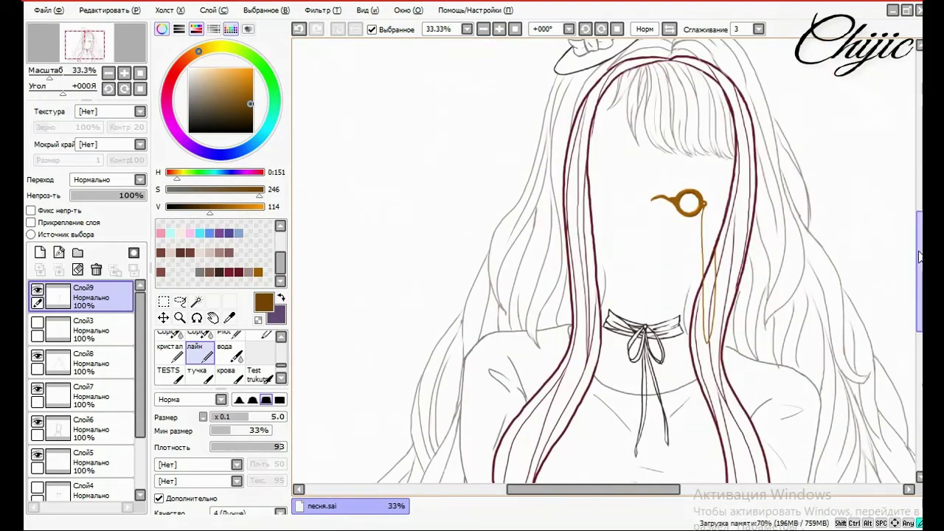
click(37, 487)
click(37, 486)
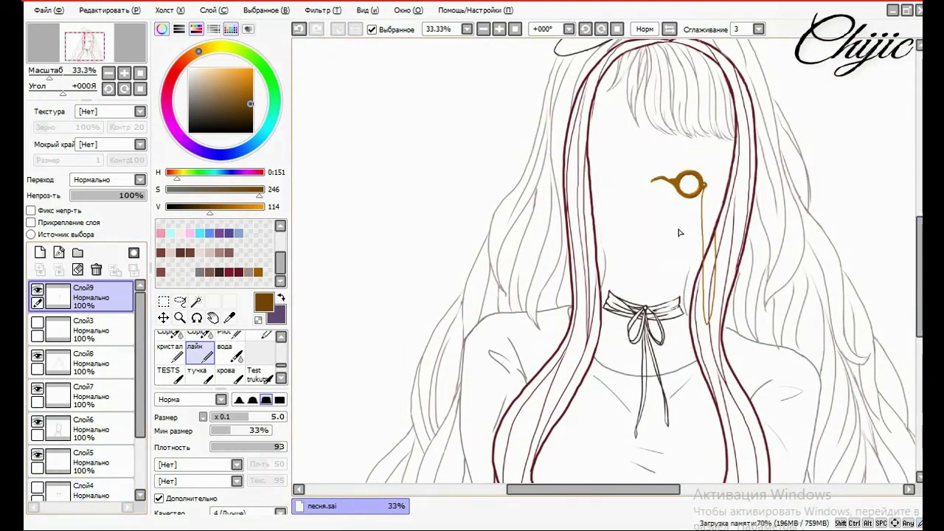
Extend the dark brown shading along the ring's inner and lower outer edges, the underside of the arm, and the small loop
scroll(735, 115, up, 5)
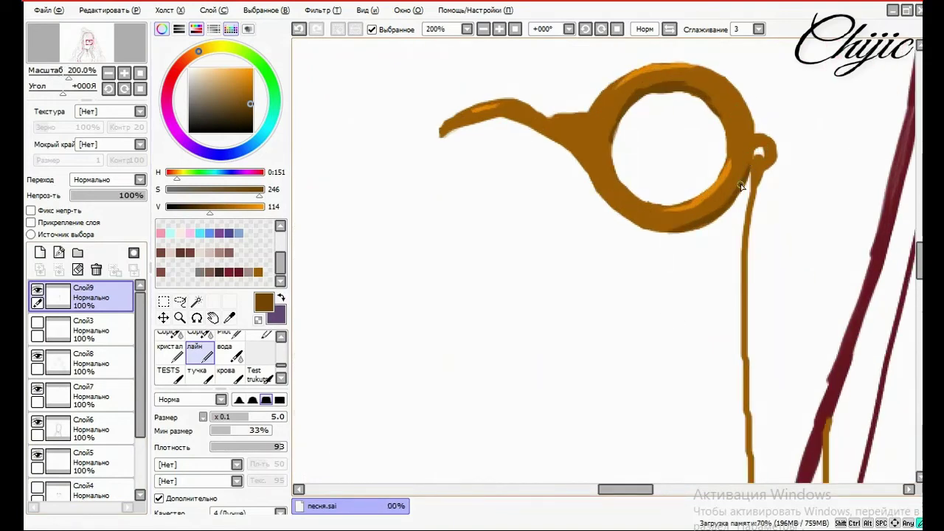
drag(713, 213, 638, 229)
click(299, 29)
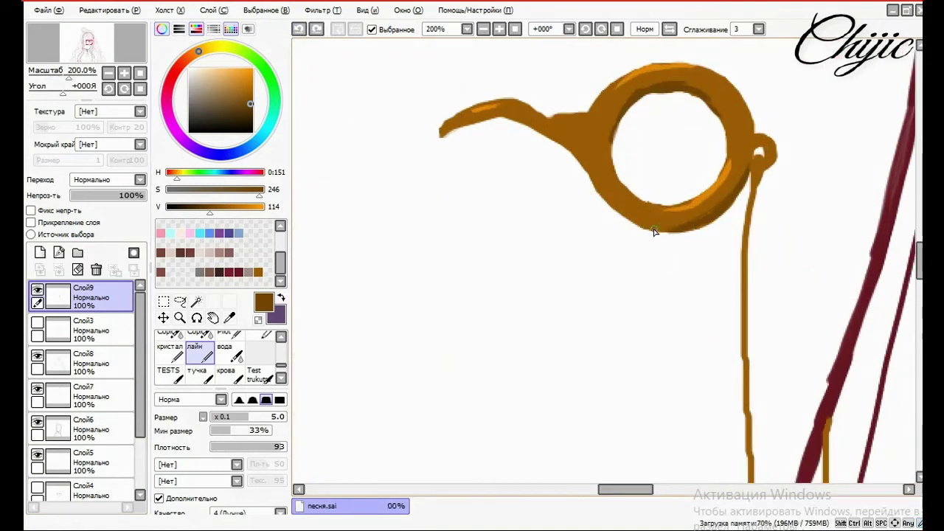
mouse_move(612, 138)
mouse_down()
mouse_move(622, 106)
mouse_move(654, 92)
mouse_move(703, 97)
mouse_up()
drag(733, 151, 714, 108)
mouse_move(479, 127)
mouse_down()
mouse_move(449, 131)
mouse_move(523, 123)
mouse_up()
key(ctrl+z)
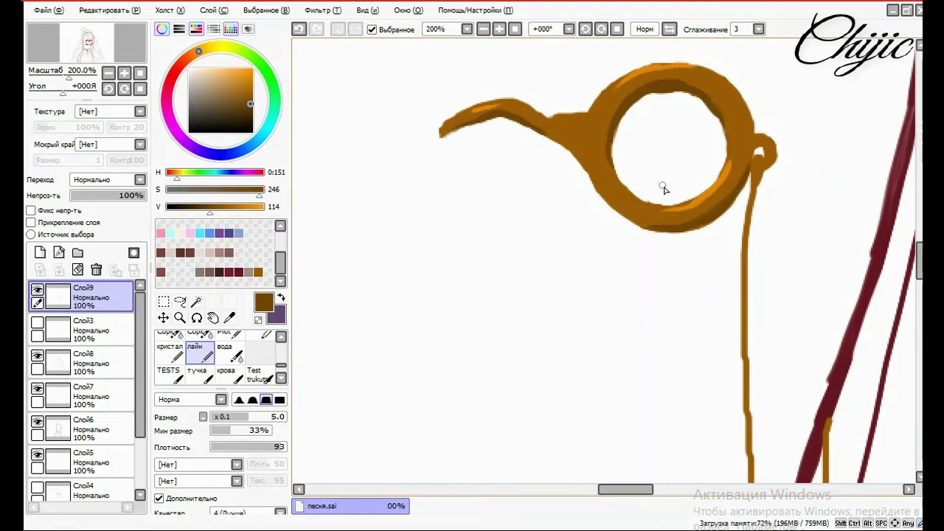
mouse_move(584, 171)
mouse_down()
mouse_move(622, 217)
mouse_move(649, 229)
mouse_move(584, 174)
mouse_move(673, 231)
mouse_up()
mouse_move(762, 146)
mouse_down()
mouse_move(754, 190)
mouse_move(777, 152)
mouse_move(754, 148)
mouse_move(748, 190)
mouse_up()
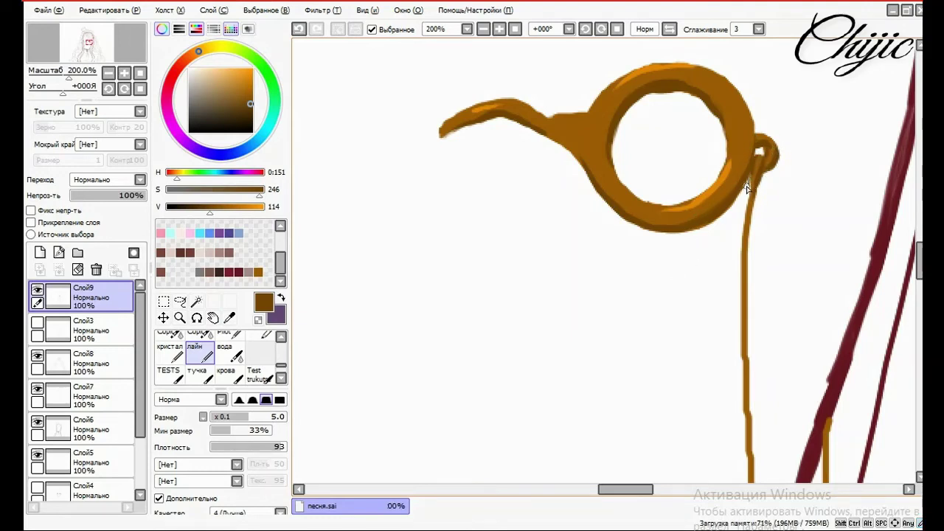
Deepen the shadows at the loop and upper inner rim with brightness 82, and add reflected light there with brightness 174
click(198, 206)
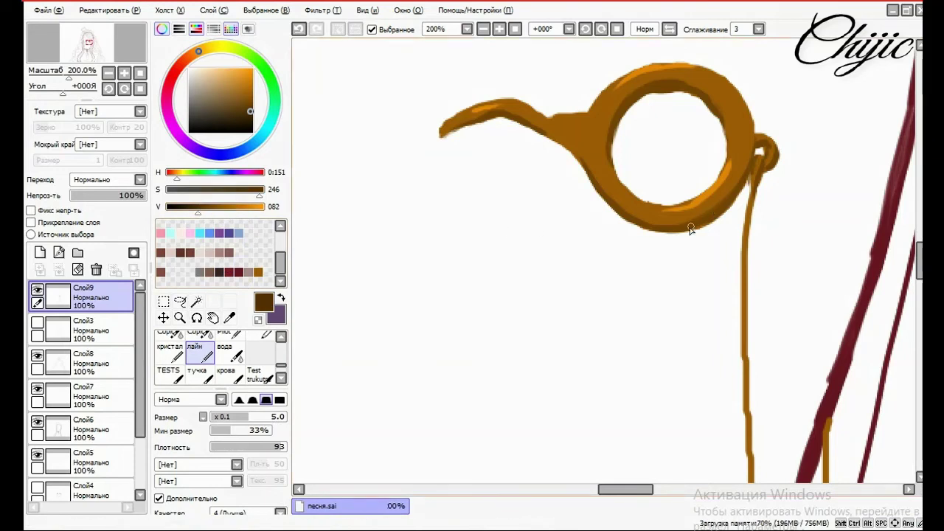
drag(754, 159, 763, 165)
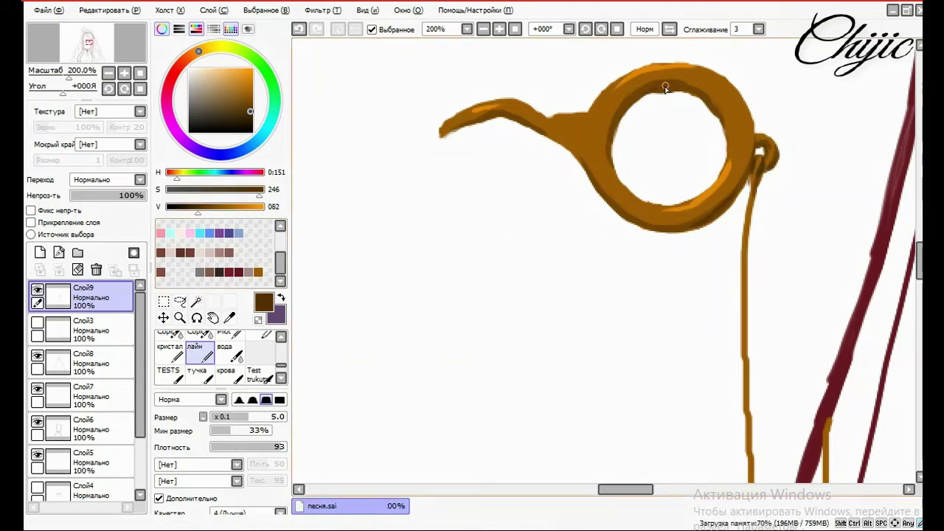
click(232, 207)
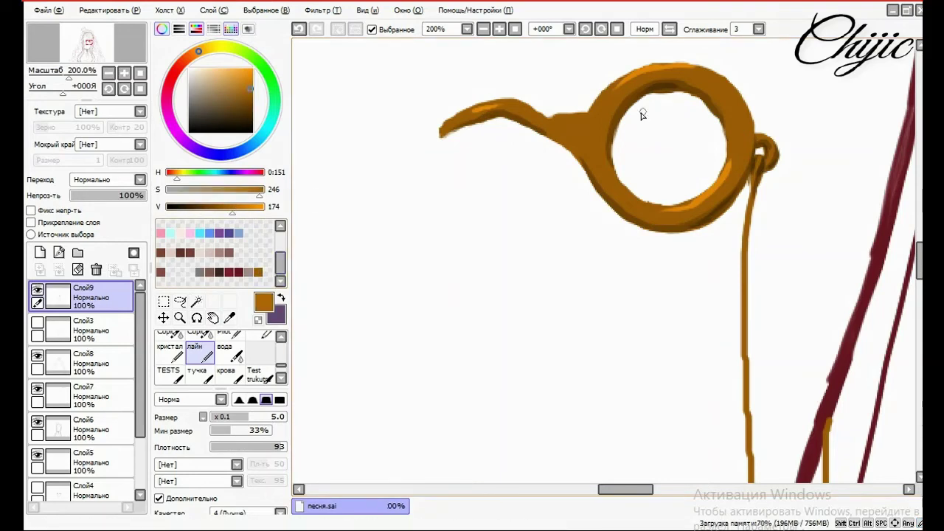
mouse_move(621, 116)
mouse_down()
mouse_move(643, 96)
mouse_move(683, 97)
mouse_up()
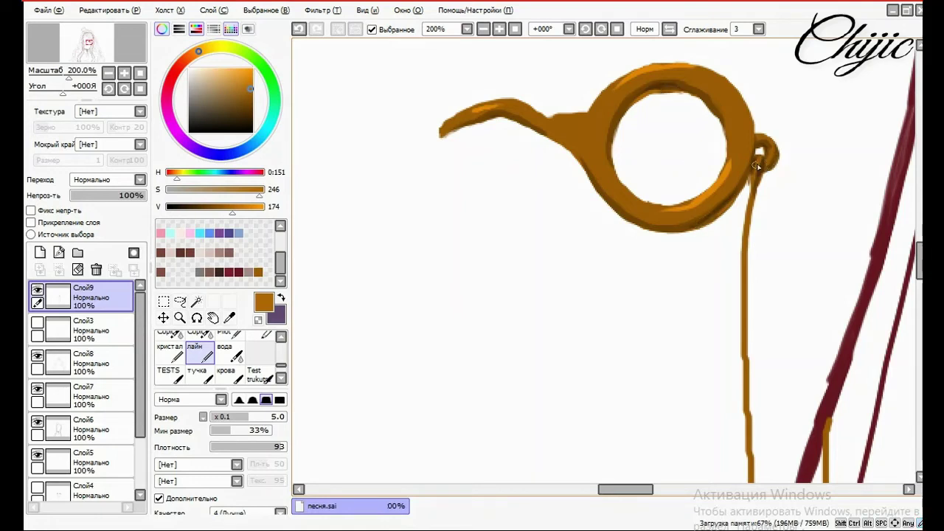
key(ctrl+z)
Add light orange highlights with saturation 188 and brightness 234 to the monocle's ring, arm and bridge
click(251, 207)
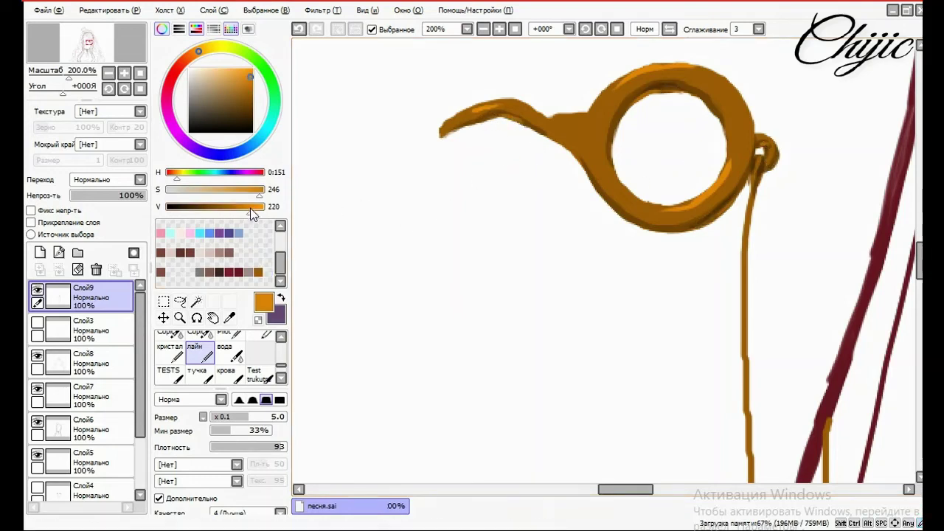
click(256, 207)
click(237, 189)
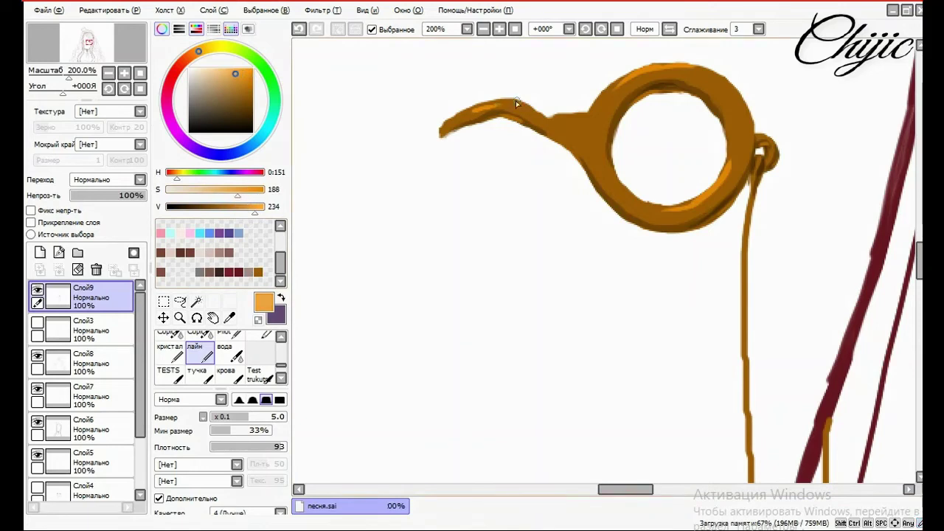
drag(626, 91, 646, 72)
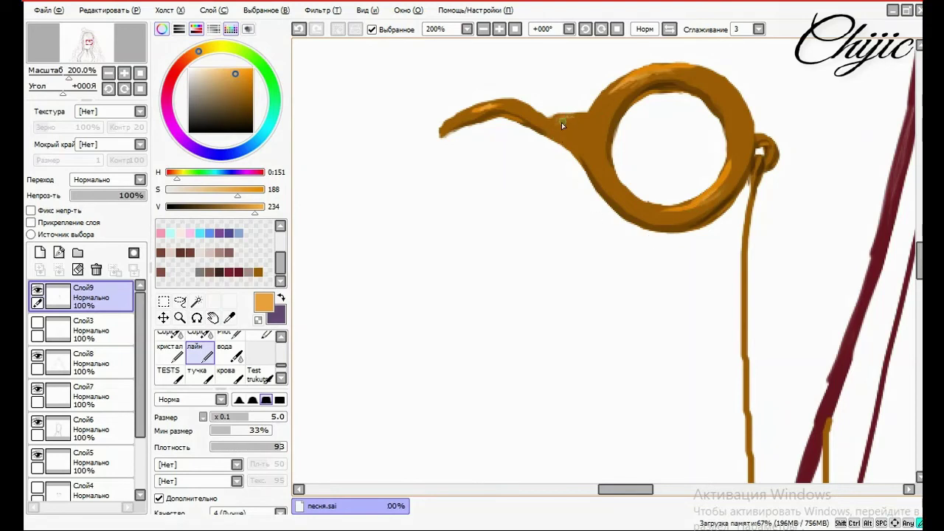
Shade the monocle's bridge below its highlight, replacing the darker trial stroke with brown of saturation 234 and brightness 150
click(208, 213)
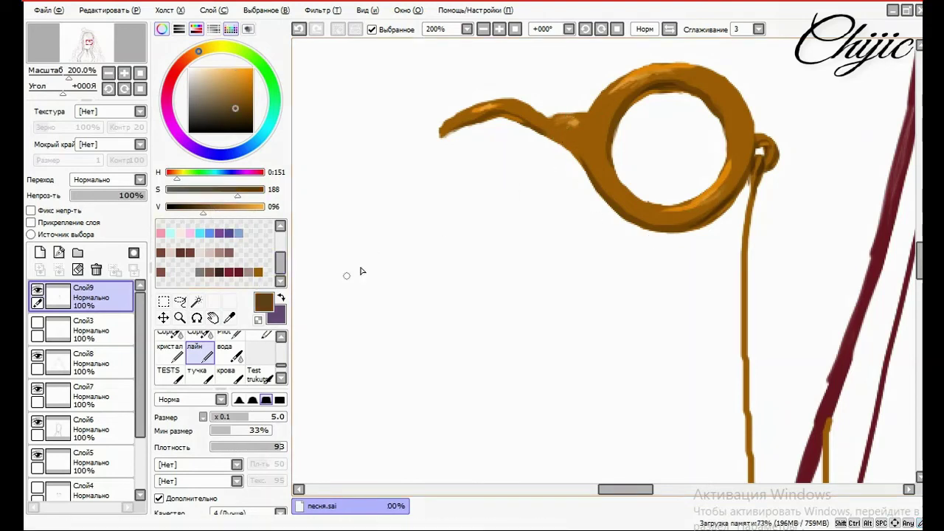
drag(573, 131, 577, 143)
drag(203, 209, 254, 193)
click(299, 31)
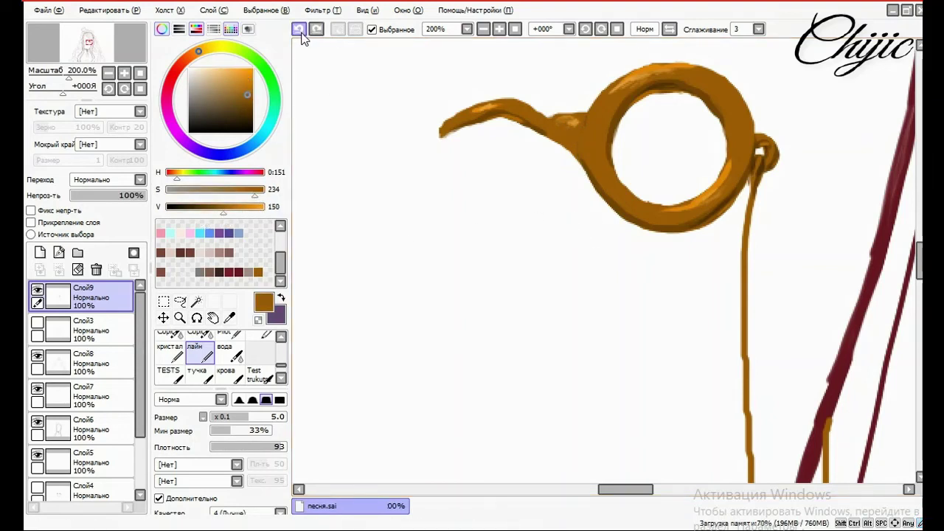
drag(579, 140, 568, 137)
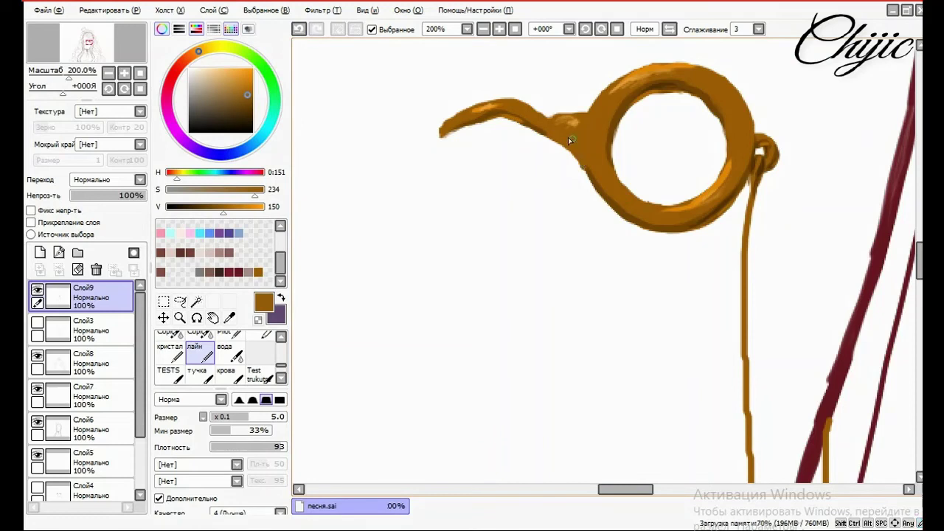
Replace the trial stroke with brightness 114 brown shading under the monocle's bridge and along the adjoining side of the ring
click(300, 29)
drag(218, 209, 209, 209)
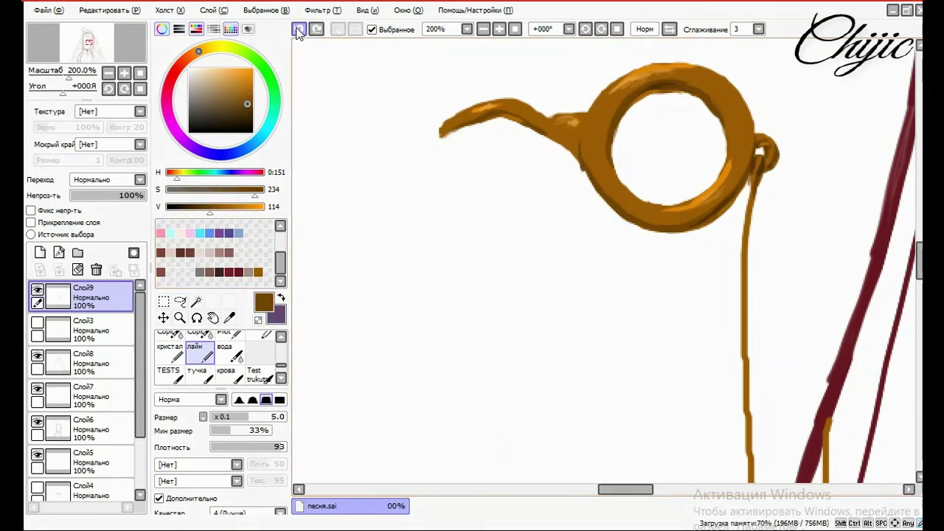
drag(553, 142, 586, 181)
key(ctrl+z)
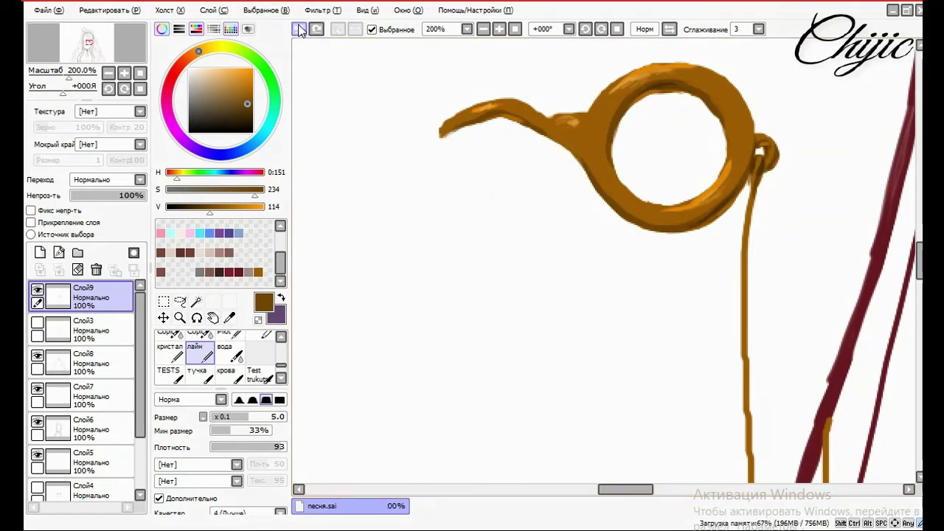
mouse_move(547, 139)
mouse_down()
mouse_move(573, 152)
mouse_move(590, 180)
mouse_up()
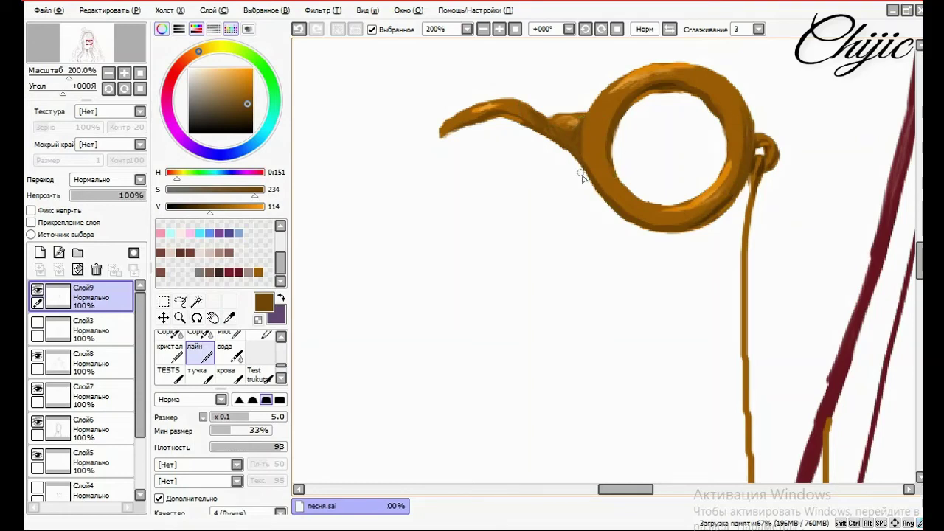
mouse_move(586, 169)
mouse_down()
mouse_move(610, 150)
mouse_move(645, 91)
mouse_move(715, 105)
mouse_up()
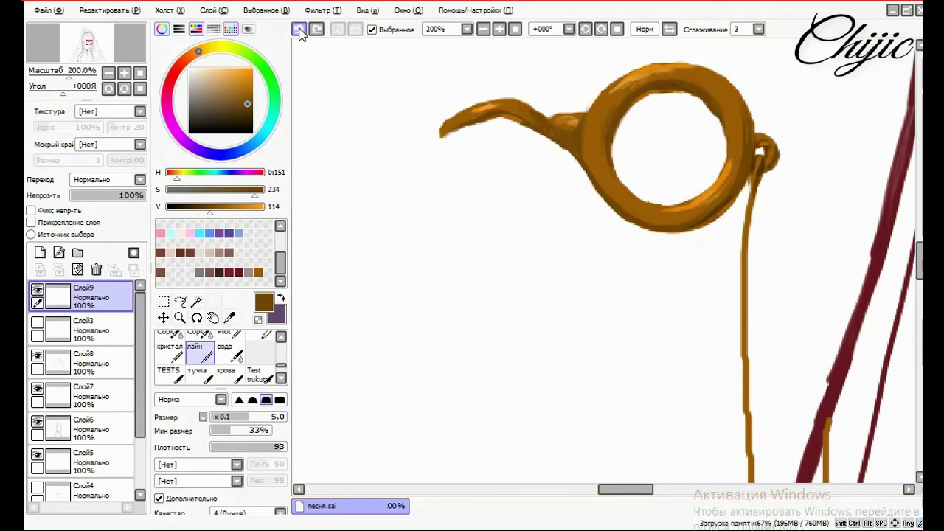
drag(611, 109, 604, 146)
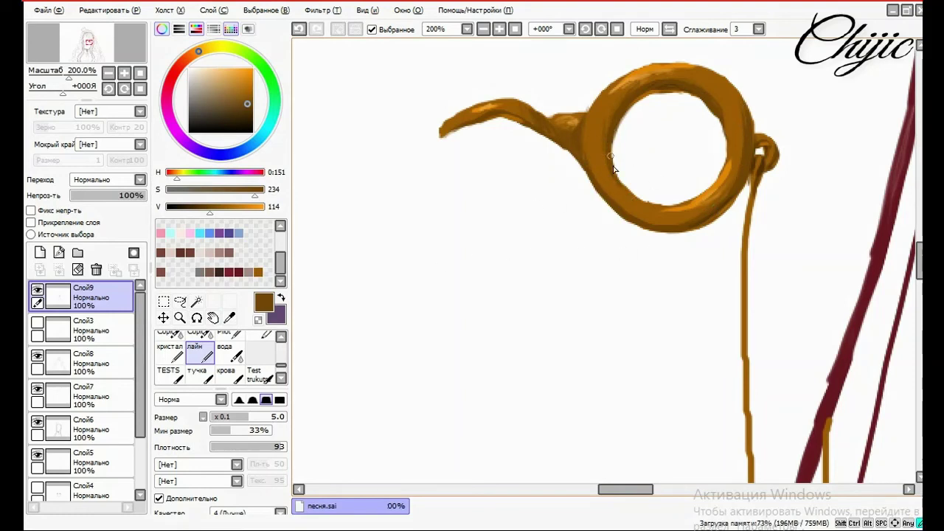
Deepen the shadows along the ring's inner rim and near the chain loop with brown of saturation 234 and brightness 74
click(249, 272)
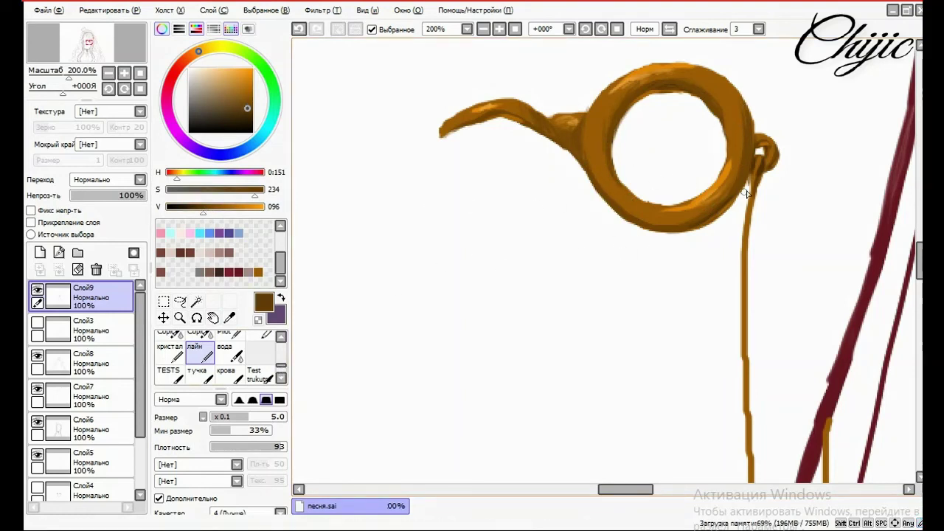
click(302, 30)
click(196, 208)
click(749, 157)
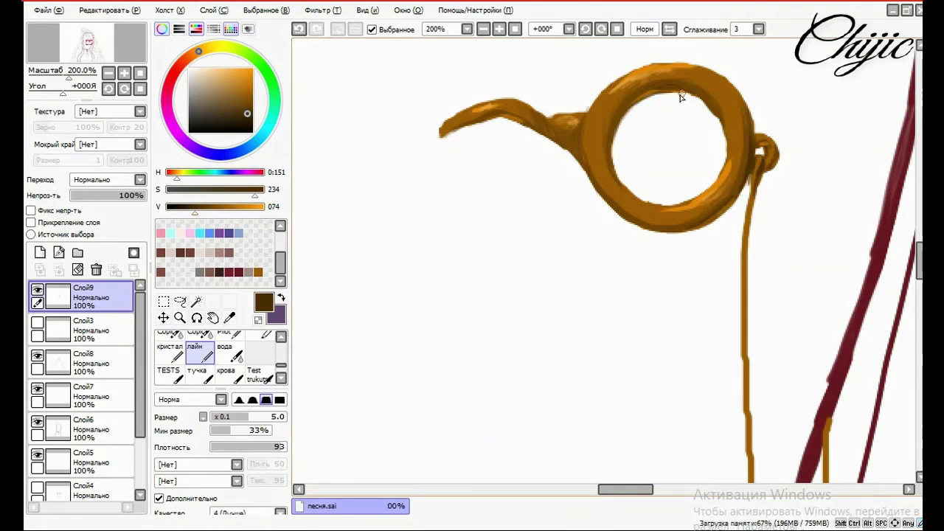
key(ctrl+z)
drag(714, 111, 725, 155)
drag(627, 112, 608, 152)
key(ctrl+z)
key(ctrl+y)
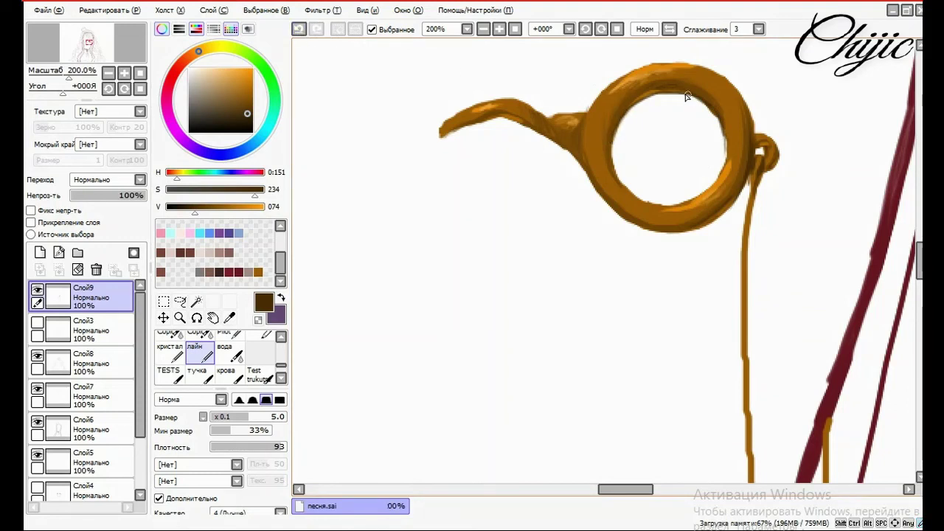
Highlight the ring's lower right with saturation 154 and brightness 230, and shade its lower left with saturation 246 and brightness 118
click(256, 208)
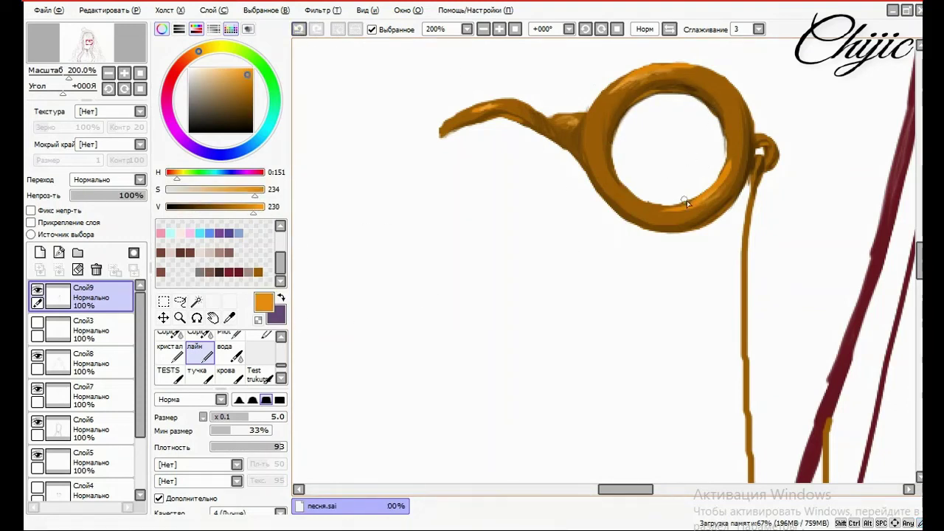
drag(255, 191, 225, 191)
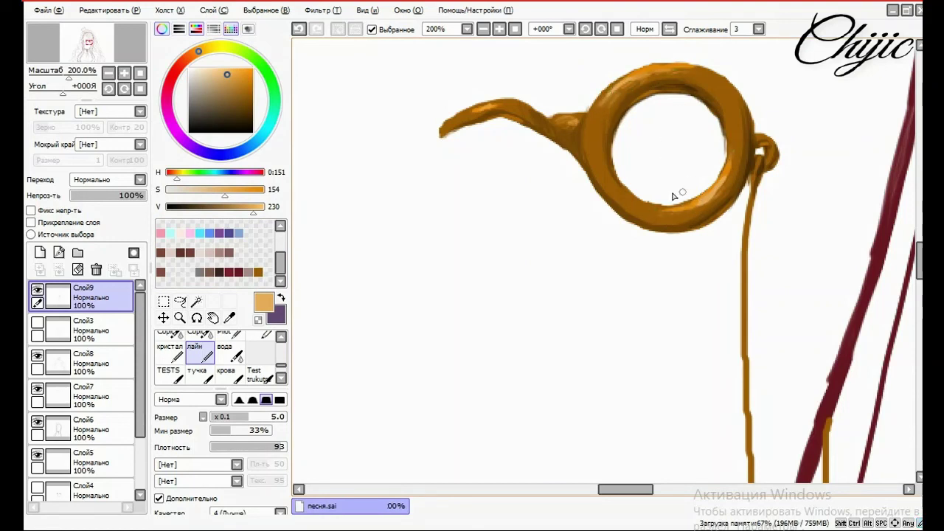
mouse_move(225, 190)
mouse_down()
mouse_move(259, 190)
mouse_move(212, 208)
mouse_up()
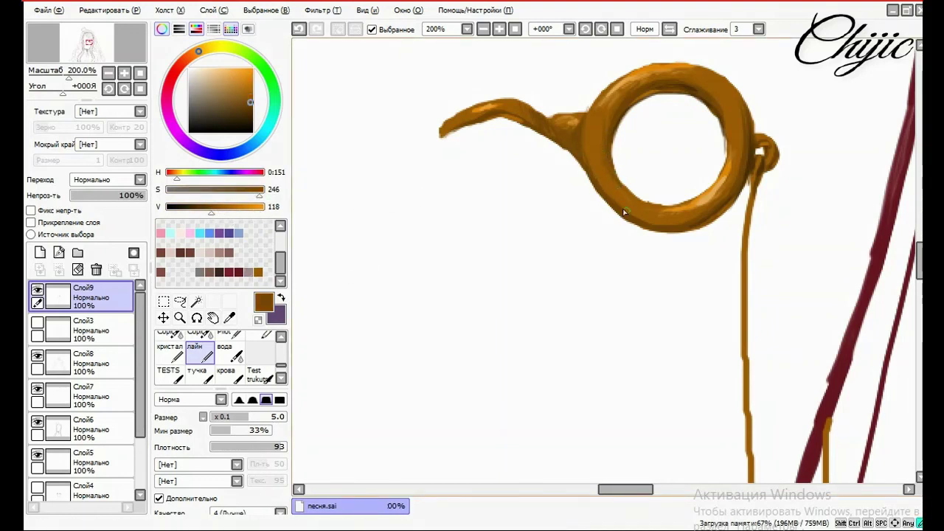
Show the face line art on layer Слой4 and make that layer active
scroll(656, 236, down, 4)
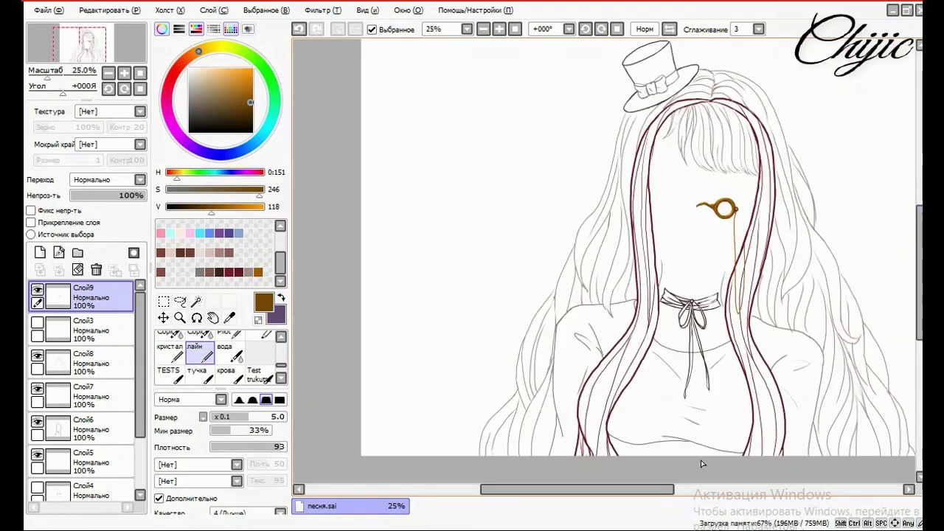
scroll(584, 493, right, 3)
click(37, 457)
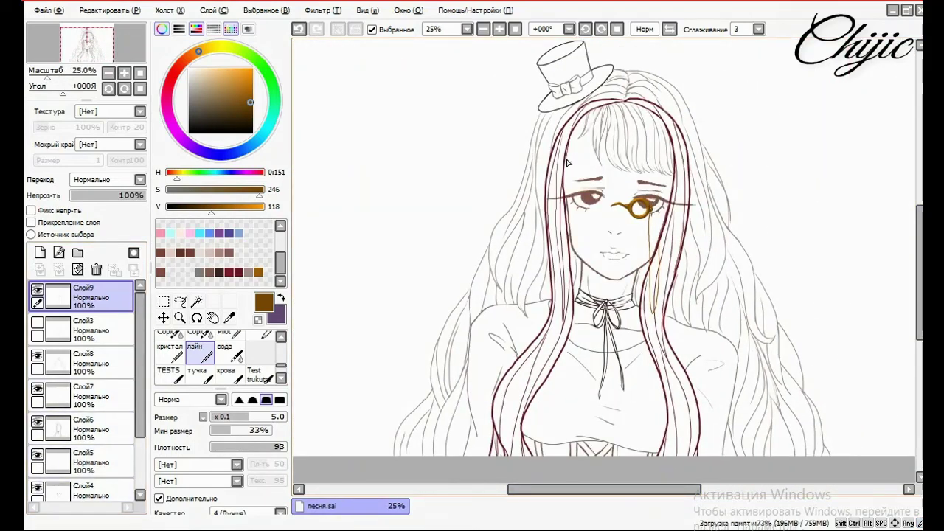
click(85, 488)
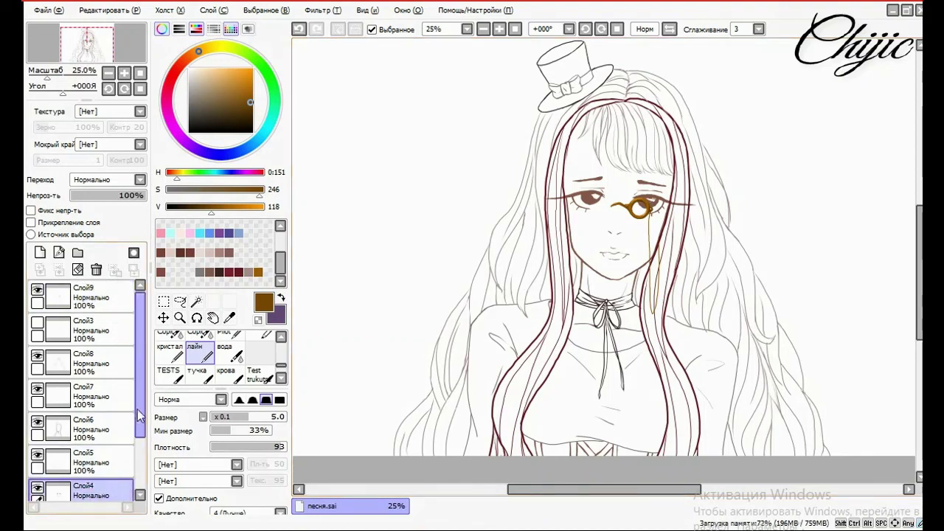
Add a layer folder between layers Слой4 and Слой2, and create a new empty layer inside it
scroll(73, 309, down, 2)
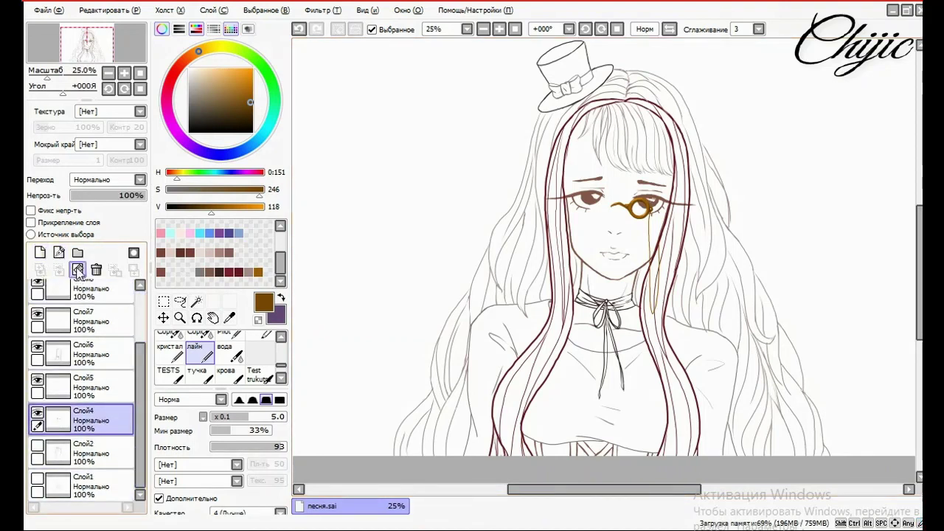
click(78, 270)
key(ctrl+z)
click(78, 253)
drag(89, 452, 132, 435)
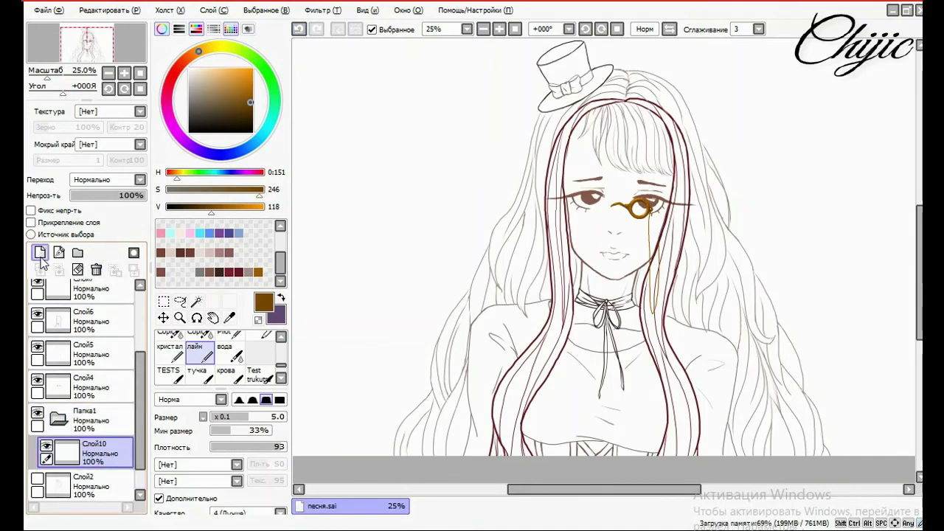